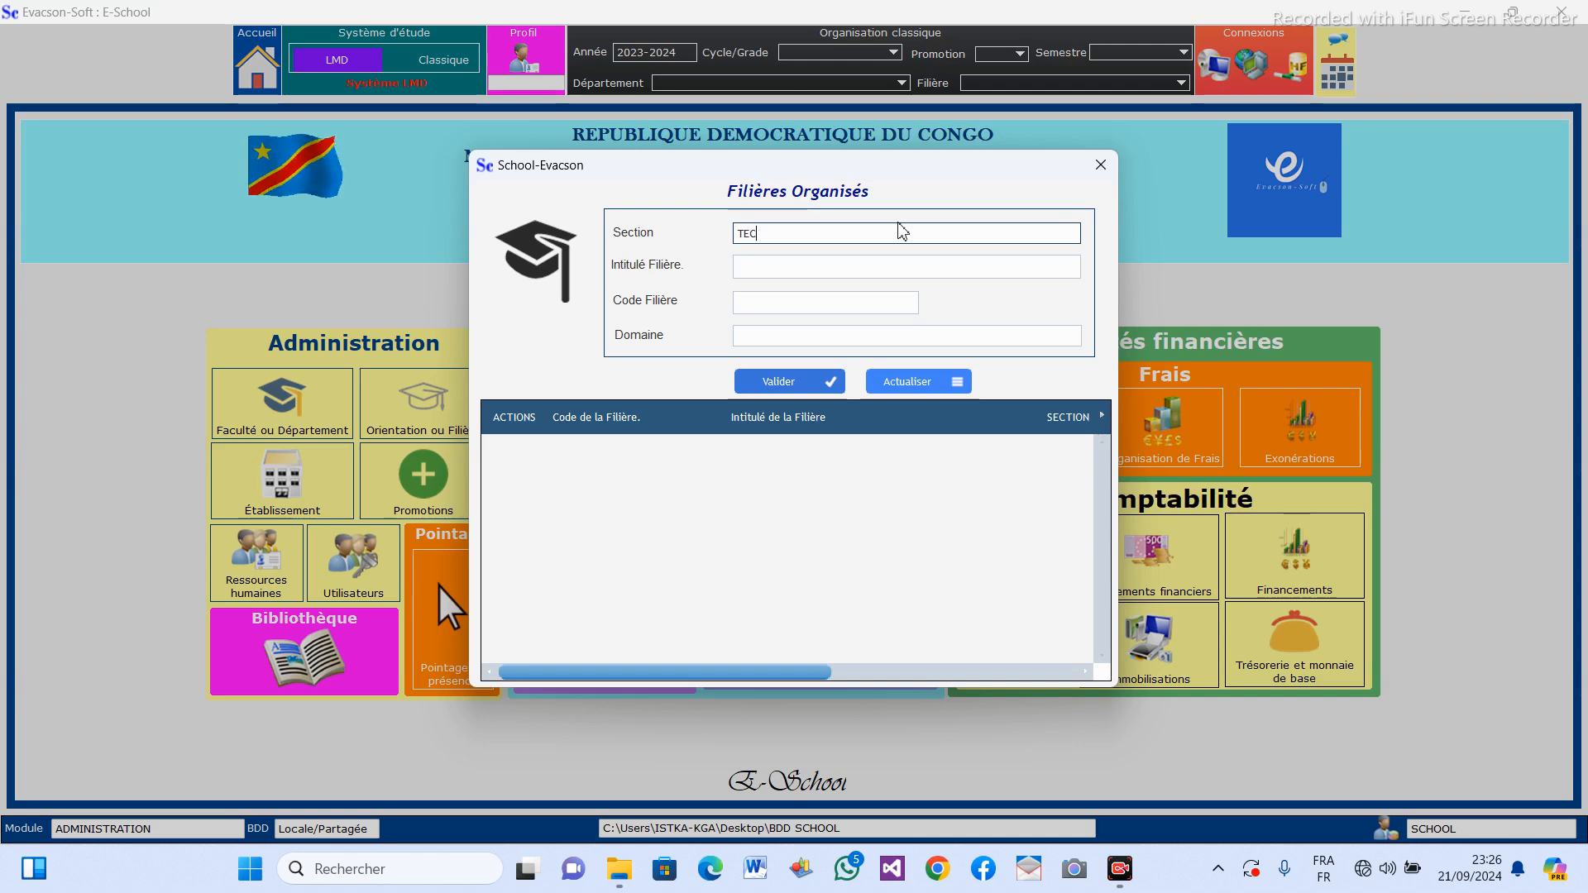
Complete the section name of the new filière as TECHNIQUES APPLIQUEES.
{"action": "type", "text": "HNIQUES"}
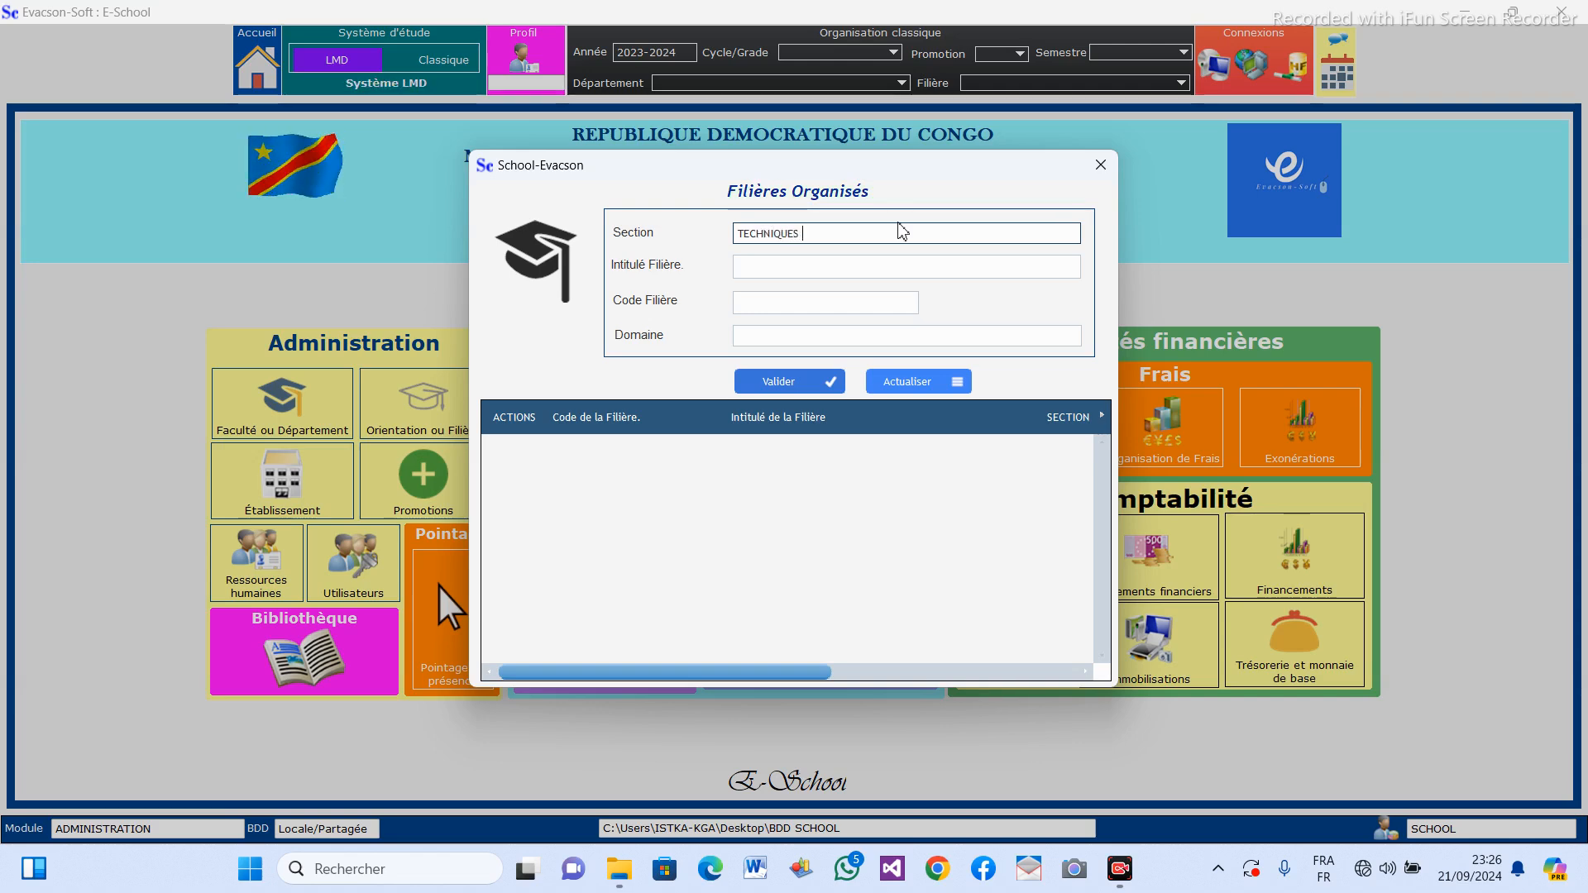
{"action": "type", "text": " APPLI"}
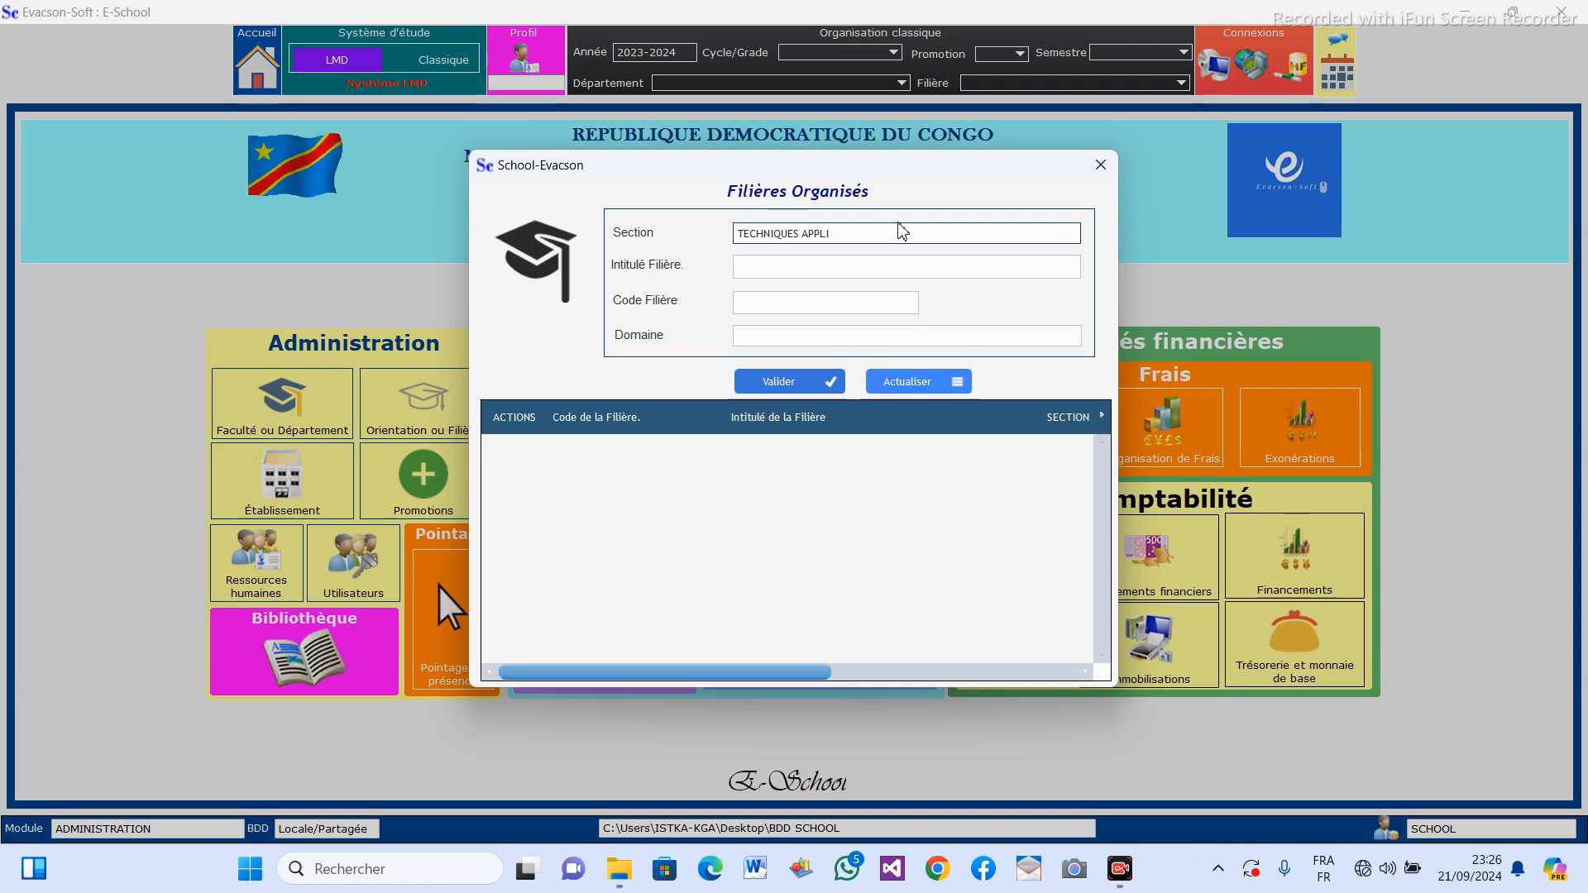
{"action": "type", "text": "QUEES"}
Enter INFORMATIQUE DE GESTION as the filière's title and IG as its code.
{"action": "left_click", "coordinate": [842, 268]}
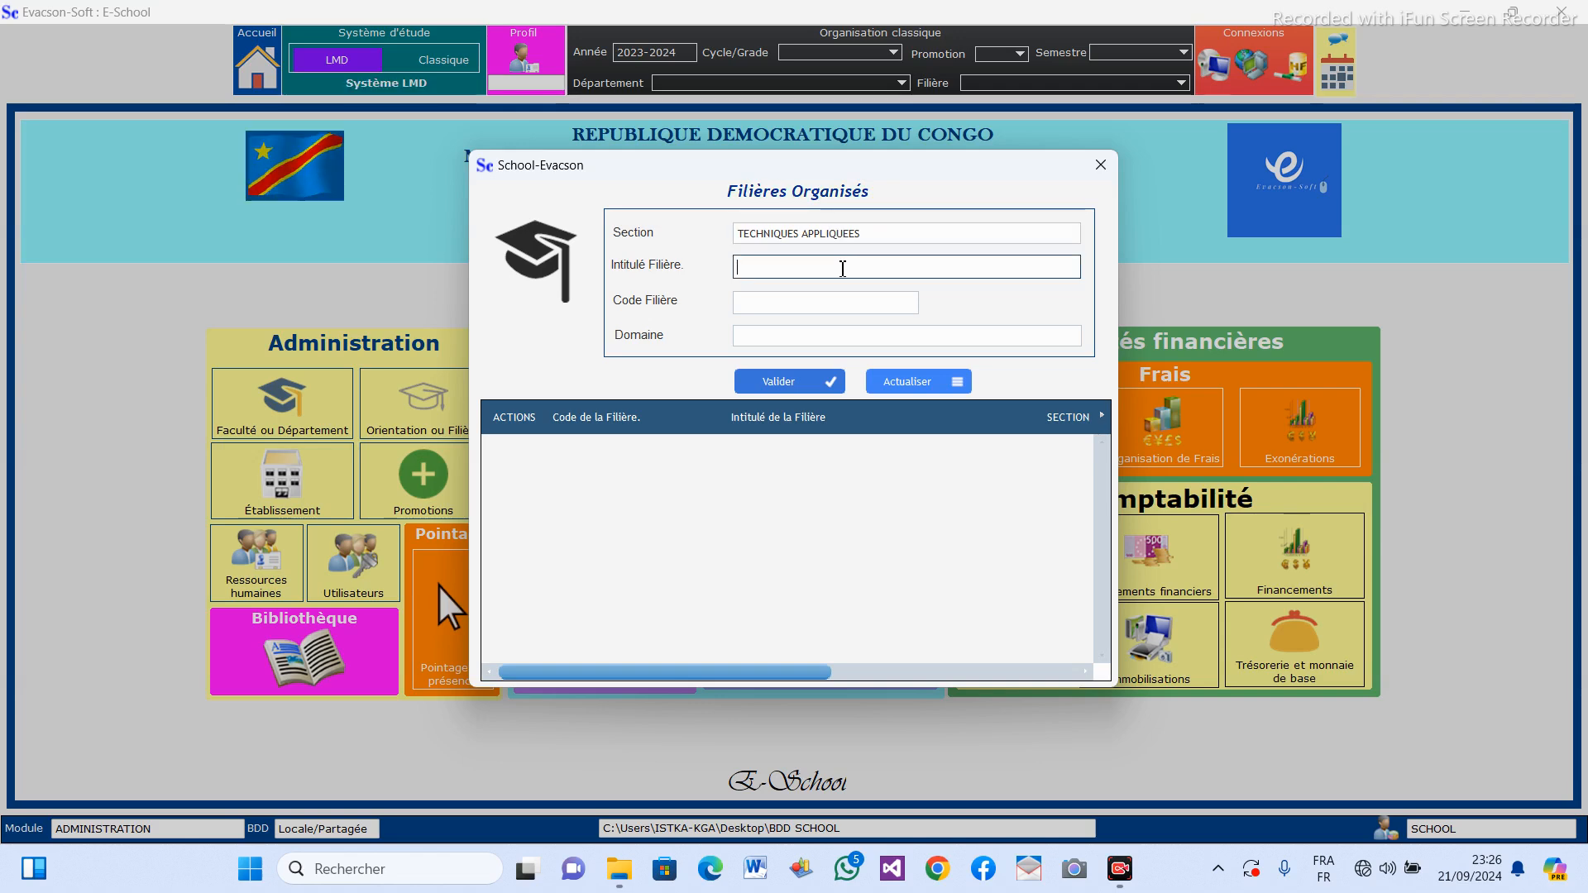
{"action": "type", "text": "INFORM"}
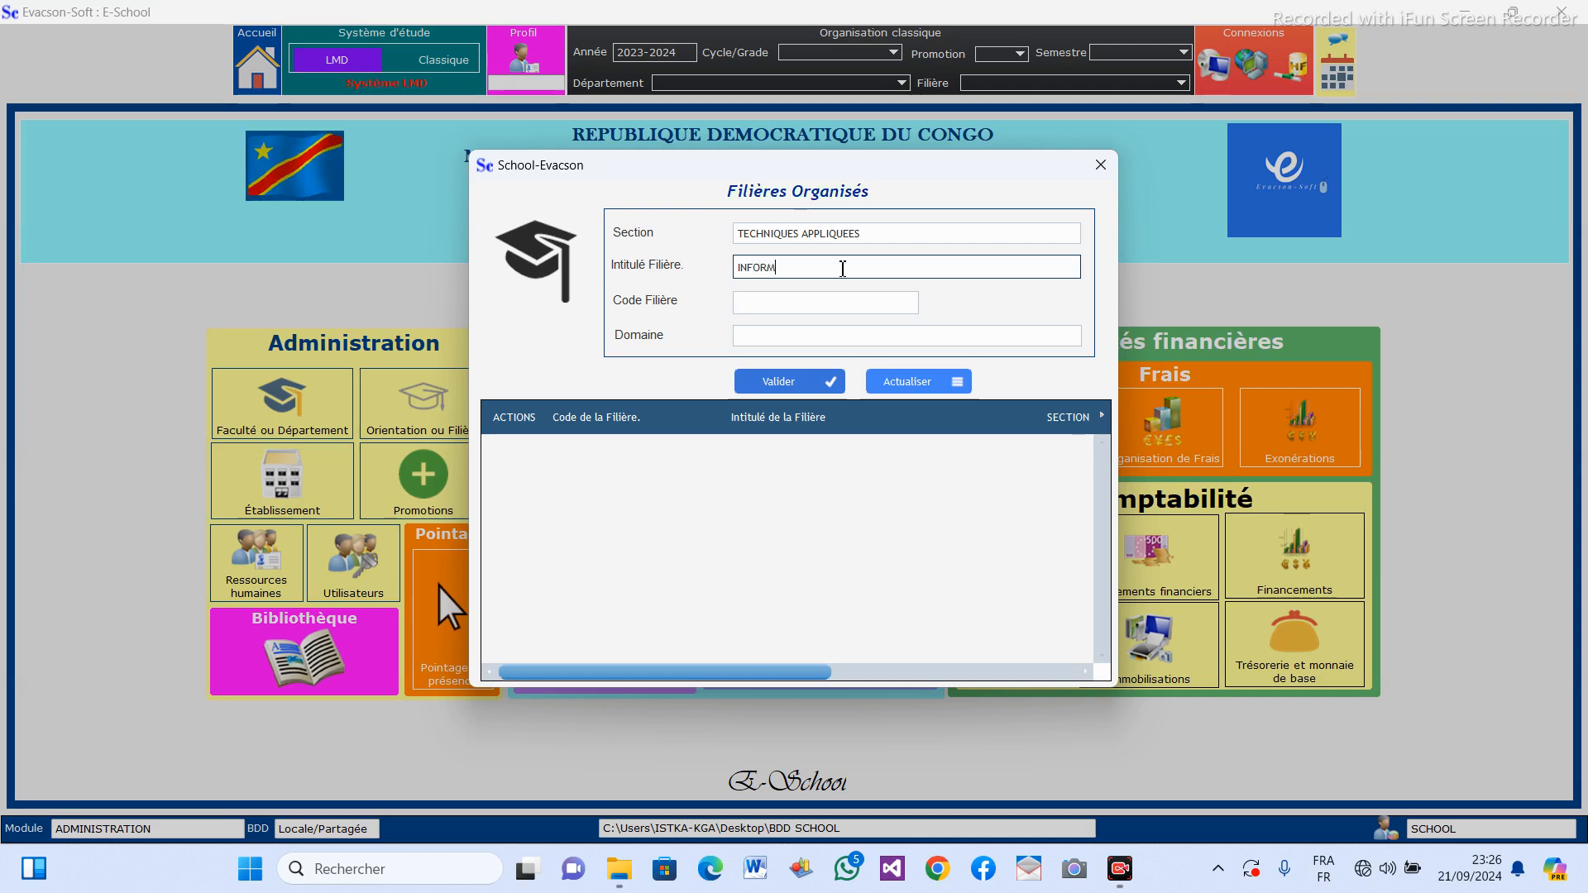
{"action": "type", "text": "ATIQUE DE GESTION"}
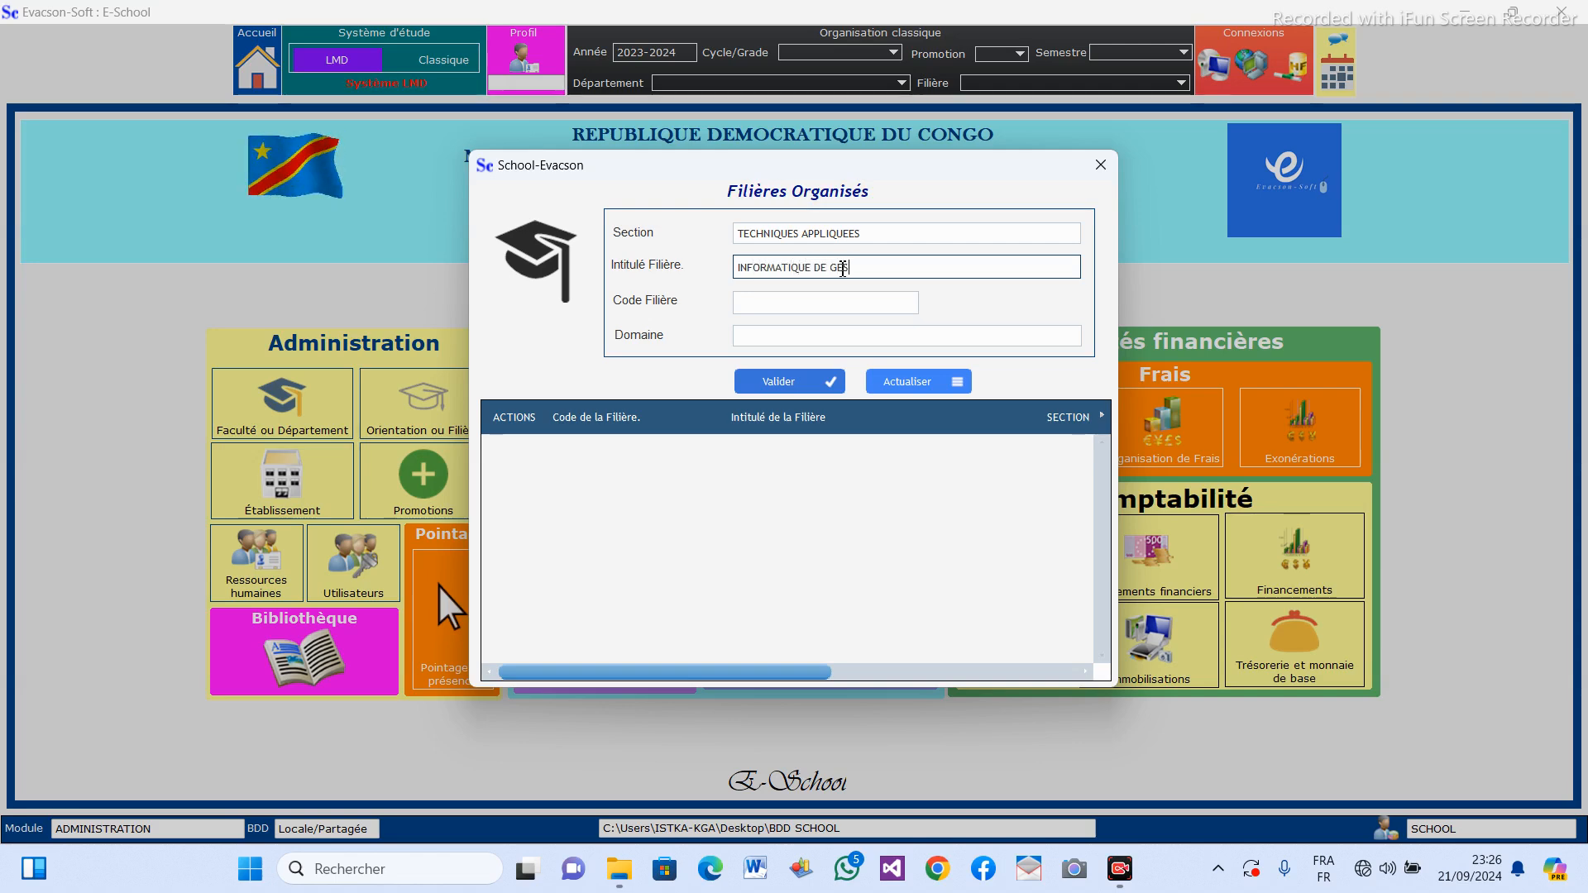
{"action": "left_click", "coordinate": [828, 302]}
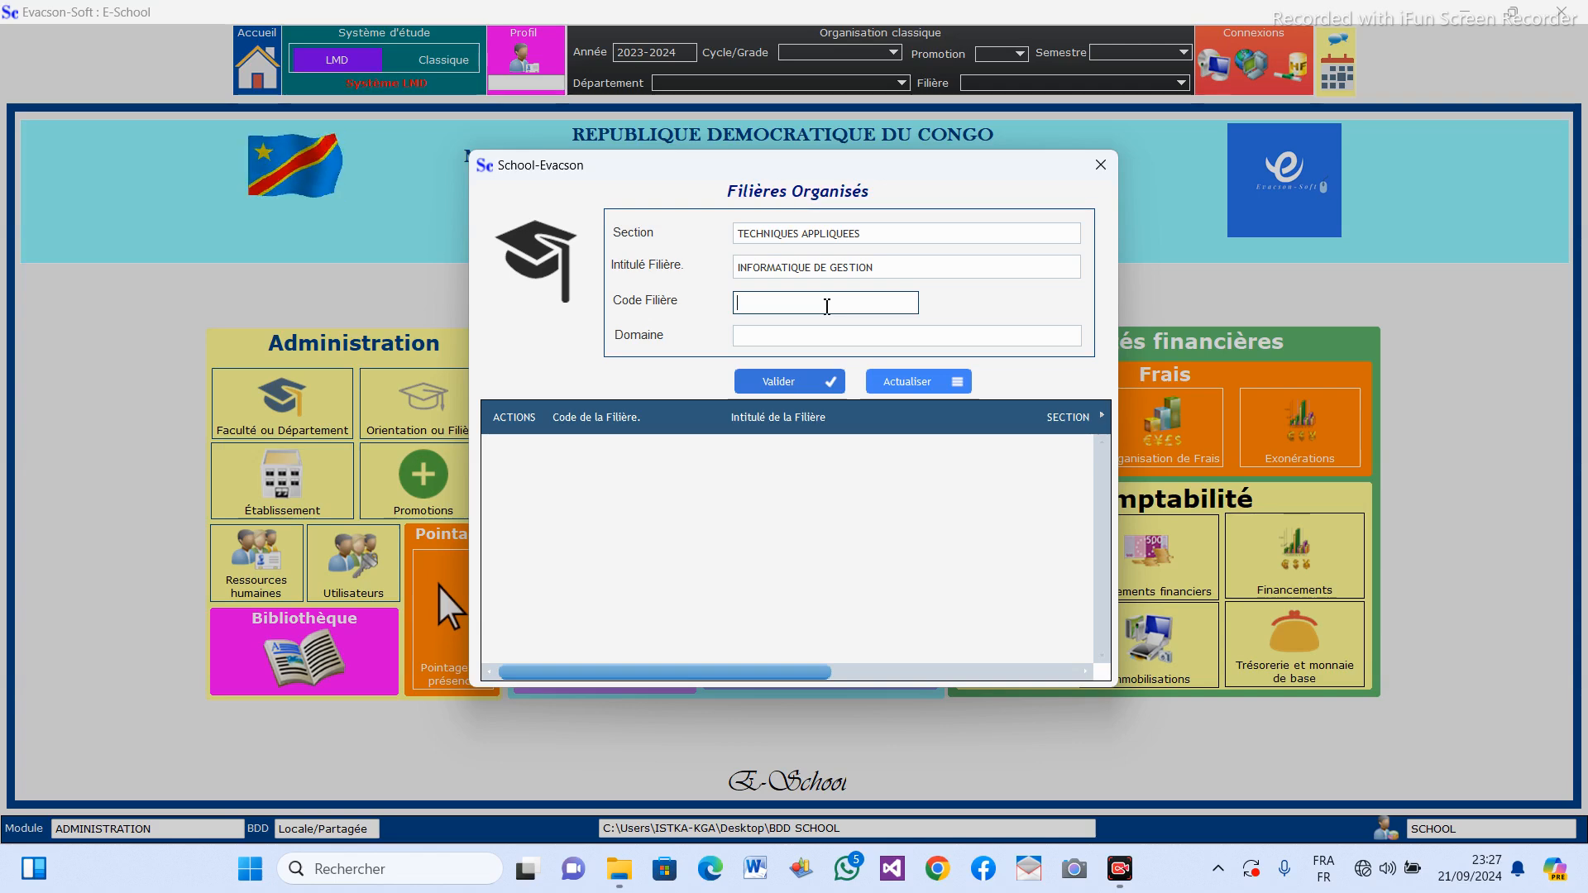
{"action": "type", "text": "I"}
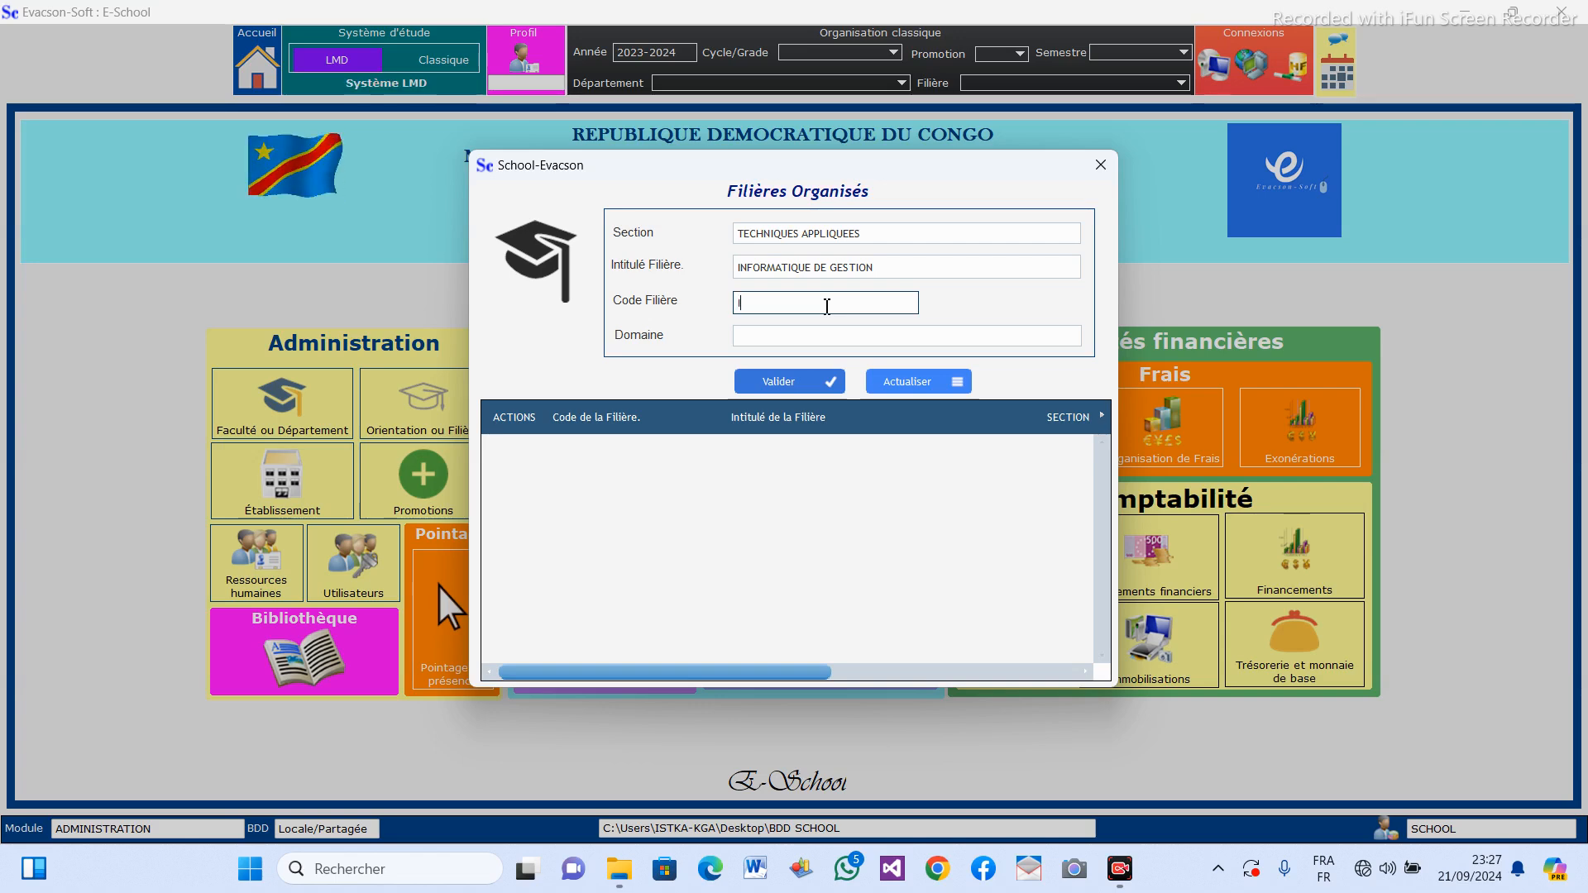
{"action": "type", "text": "G"}
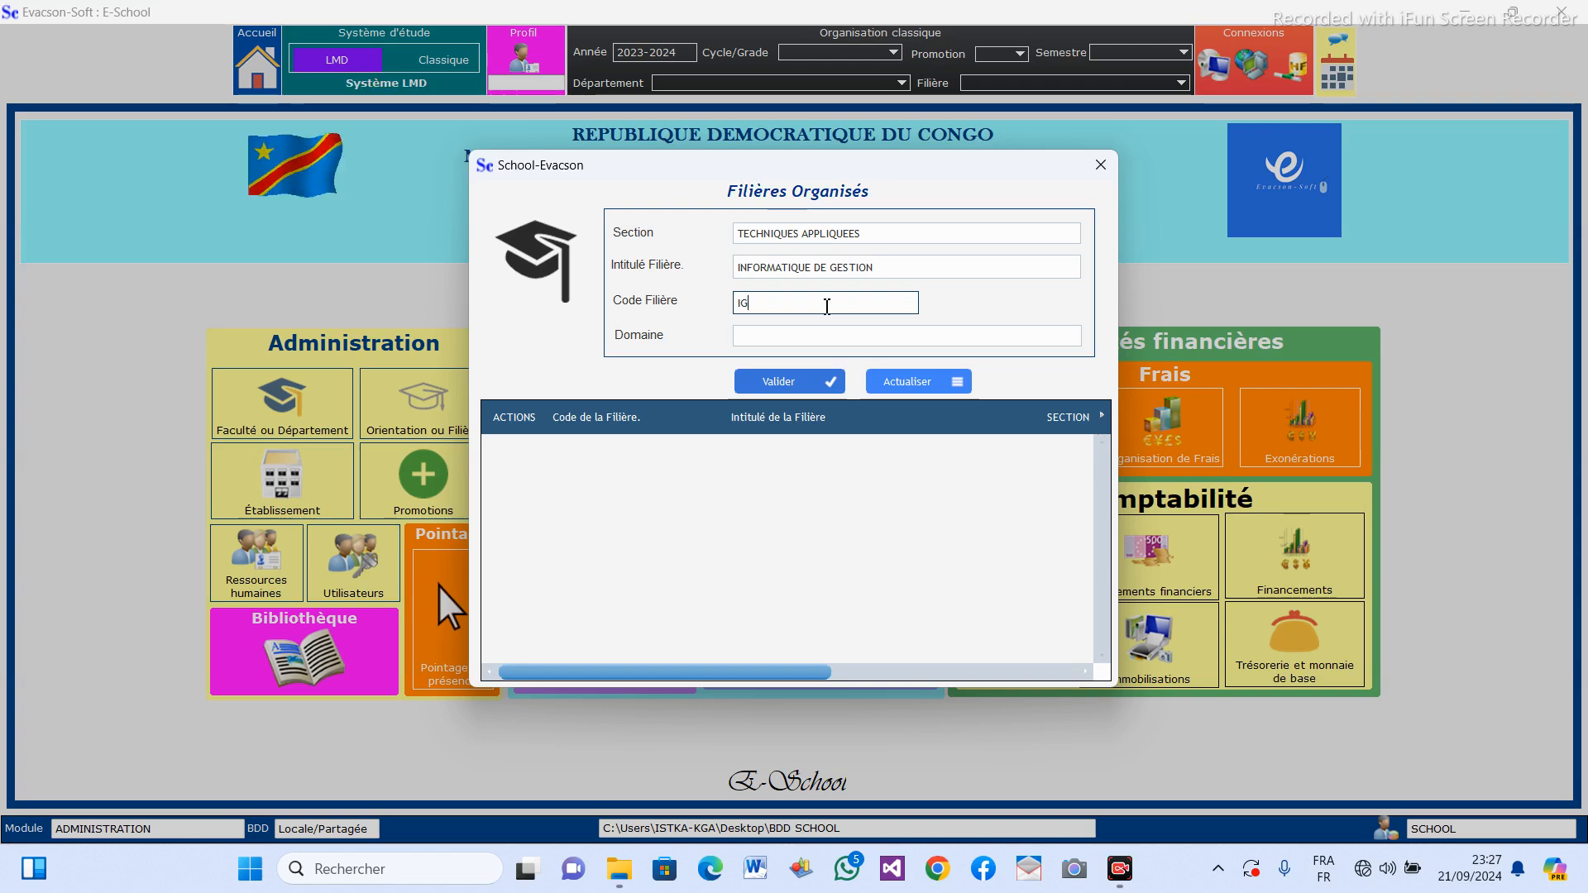
Set the filière's domain to SCIENCES ET TECHNOLOGIE and save the record.
{"action": "left_click", "coordinate": [792, 338]}
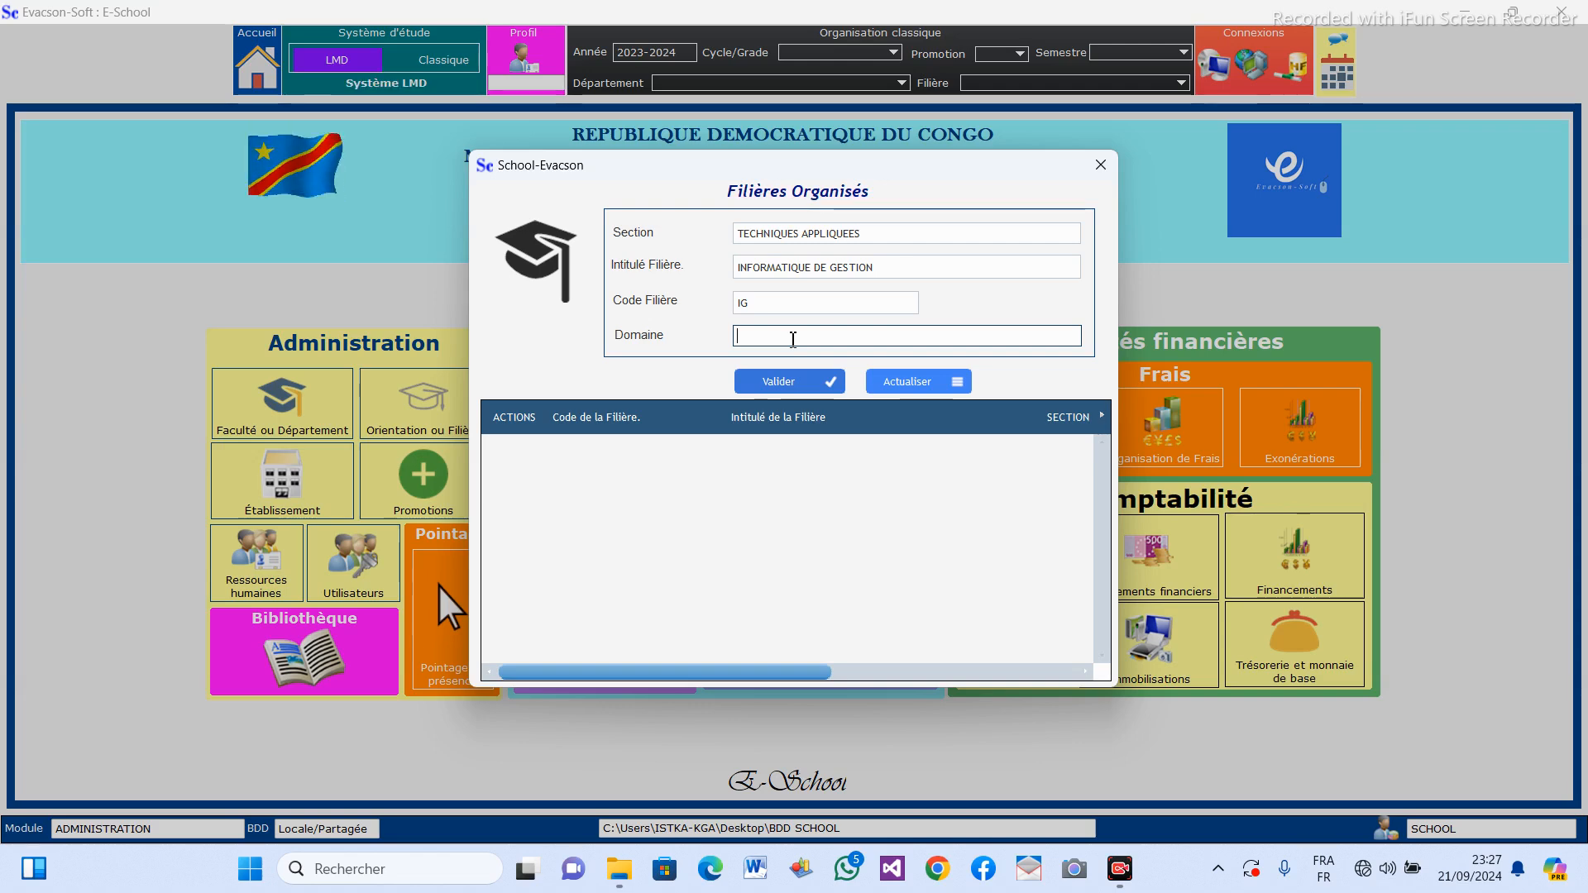
{"action": "type", "text": "SC"}
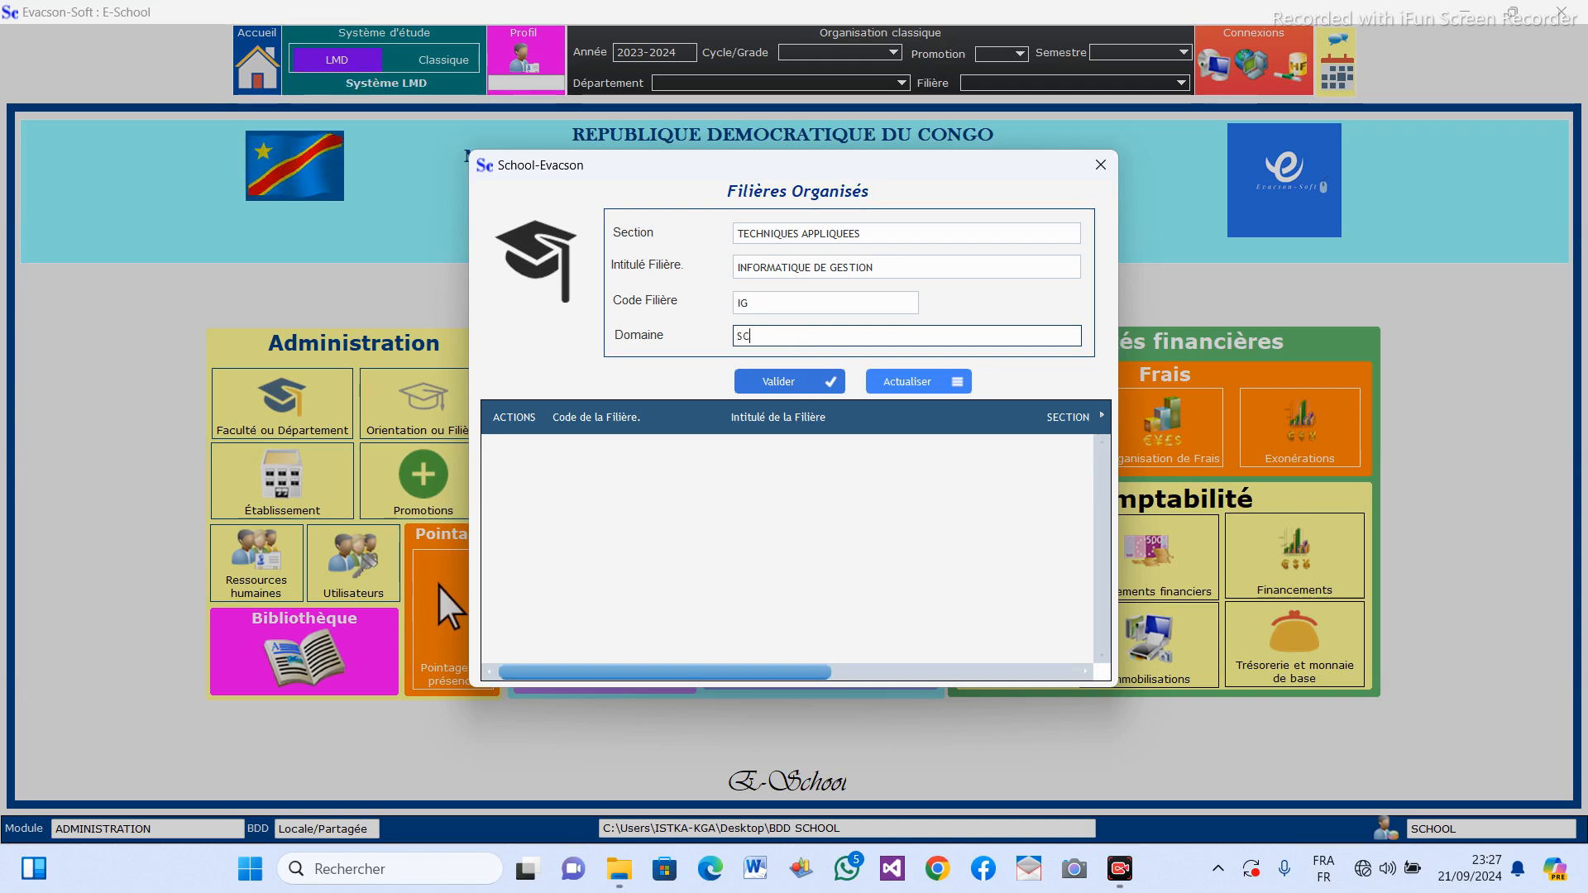
{"action": "type", "text": "IENCES ET "}
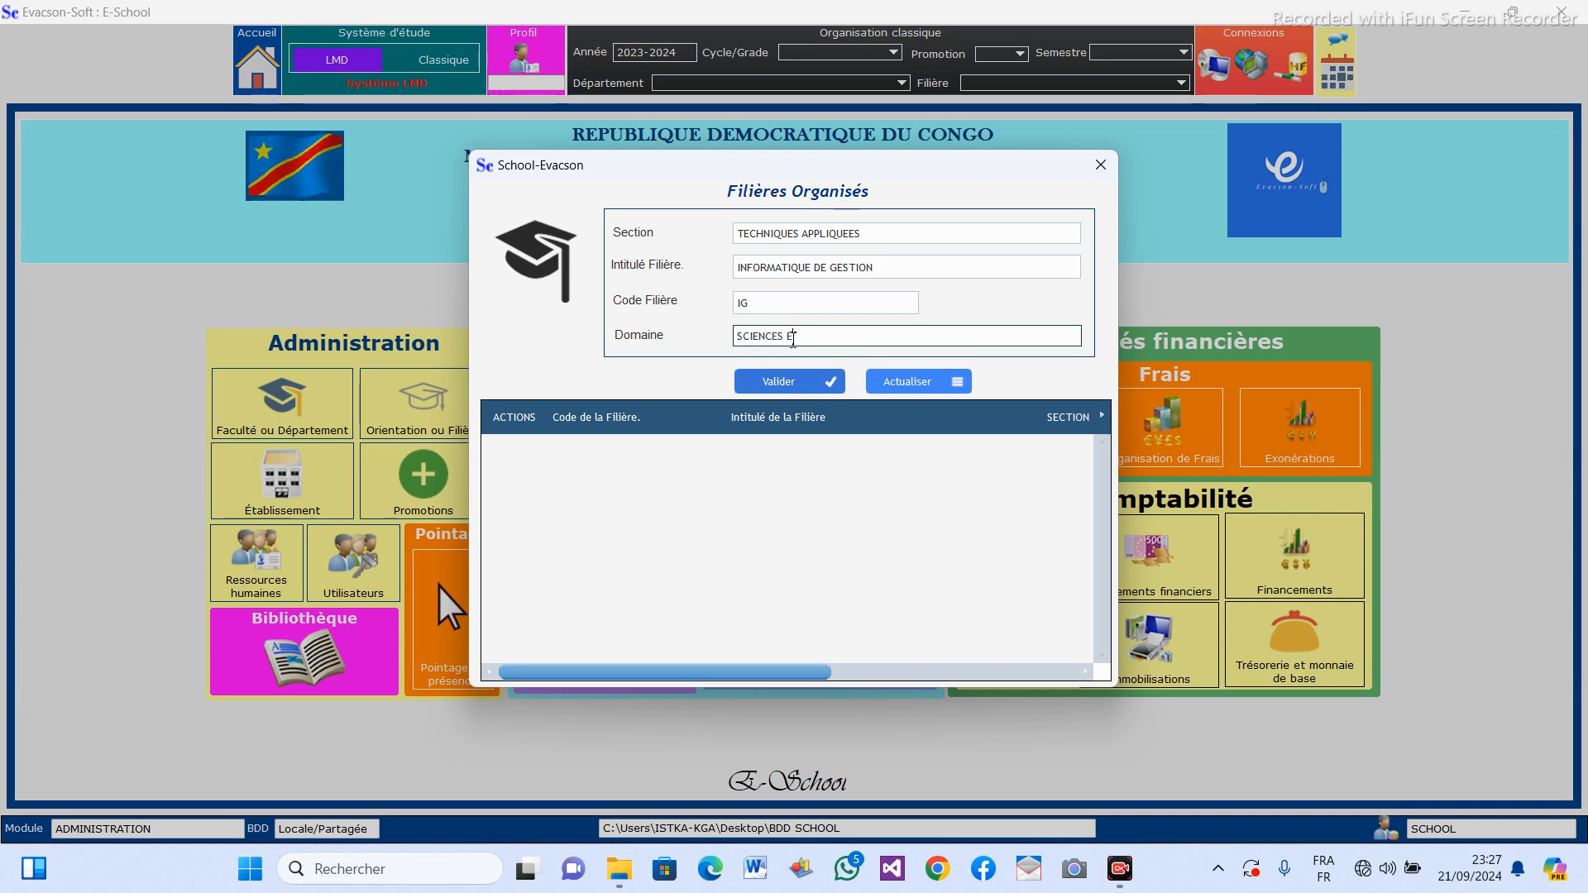
{"action": "type", "text": "TECHN"}
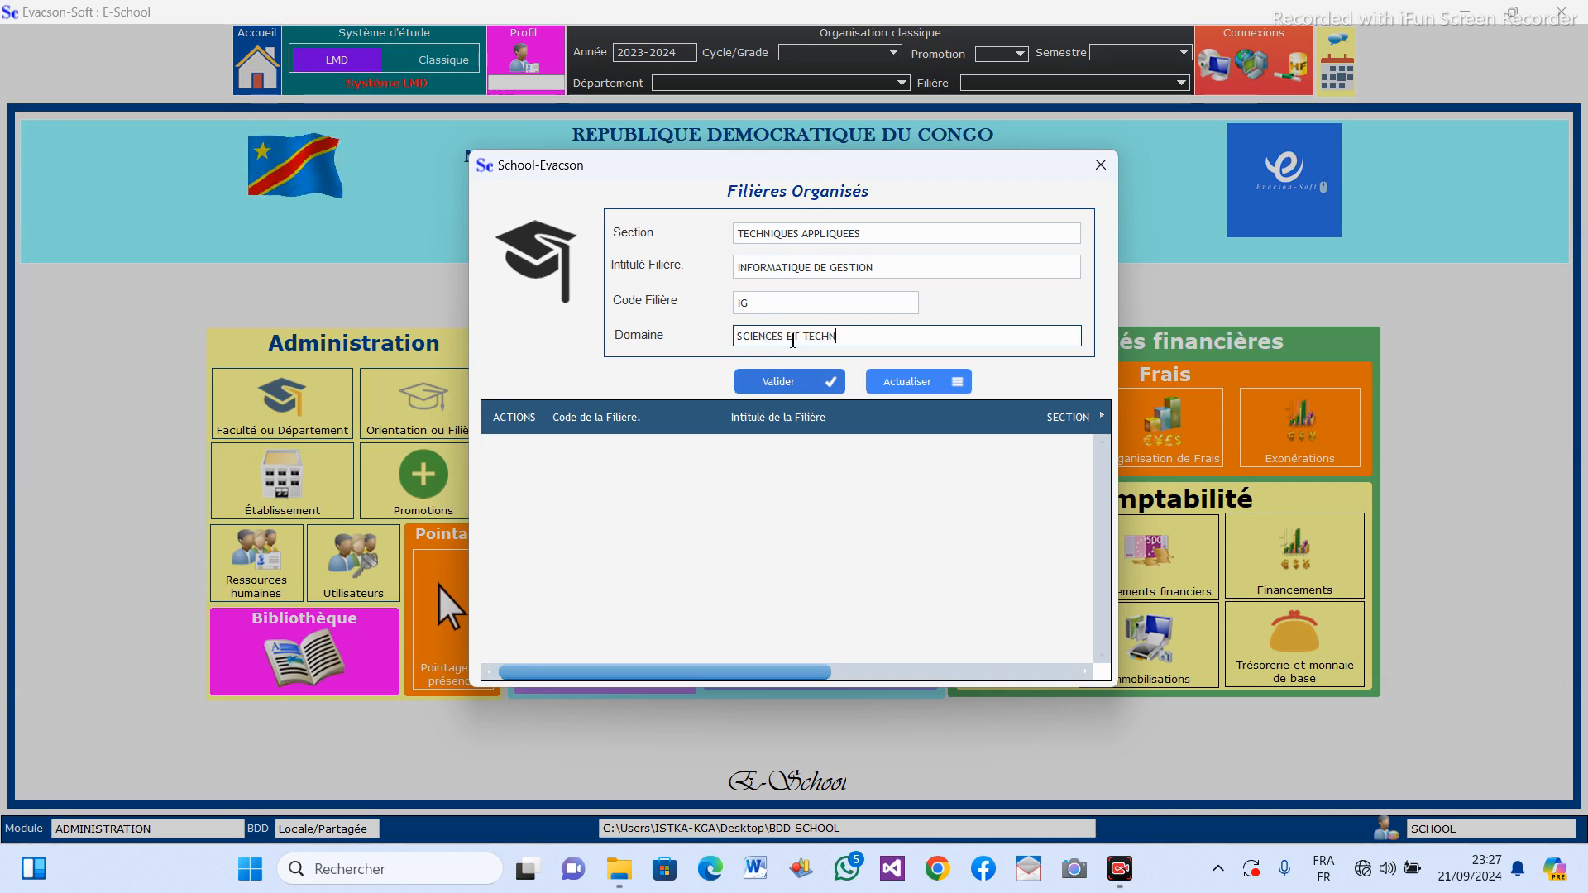
{"action": "type", "text": "OLOGIES"}
{"action": "key", "text": "BackSpace"}
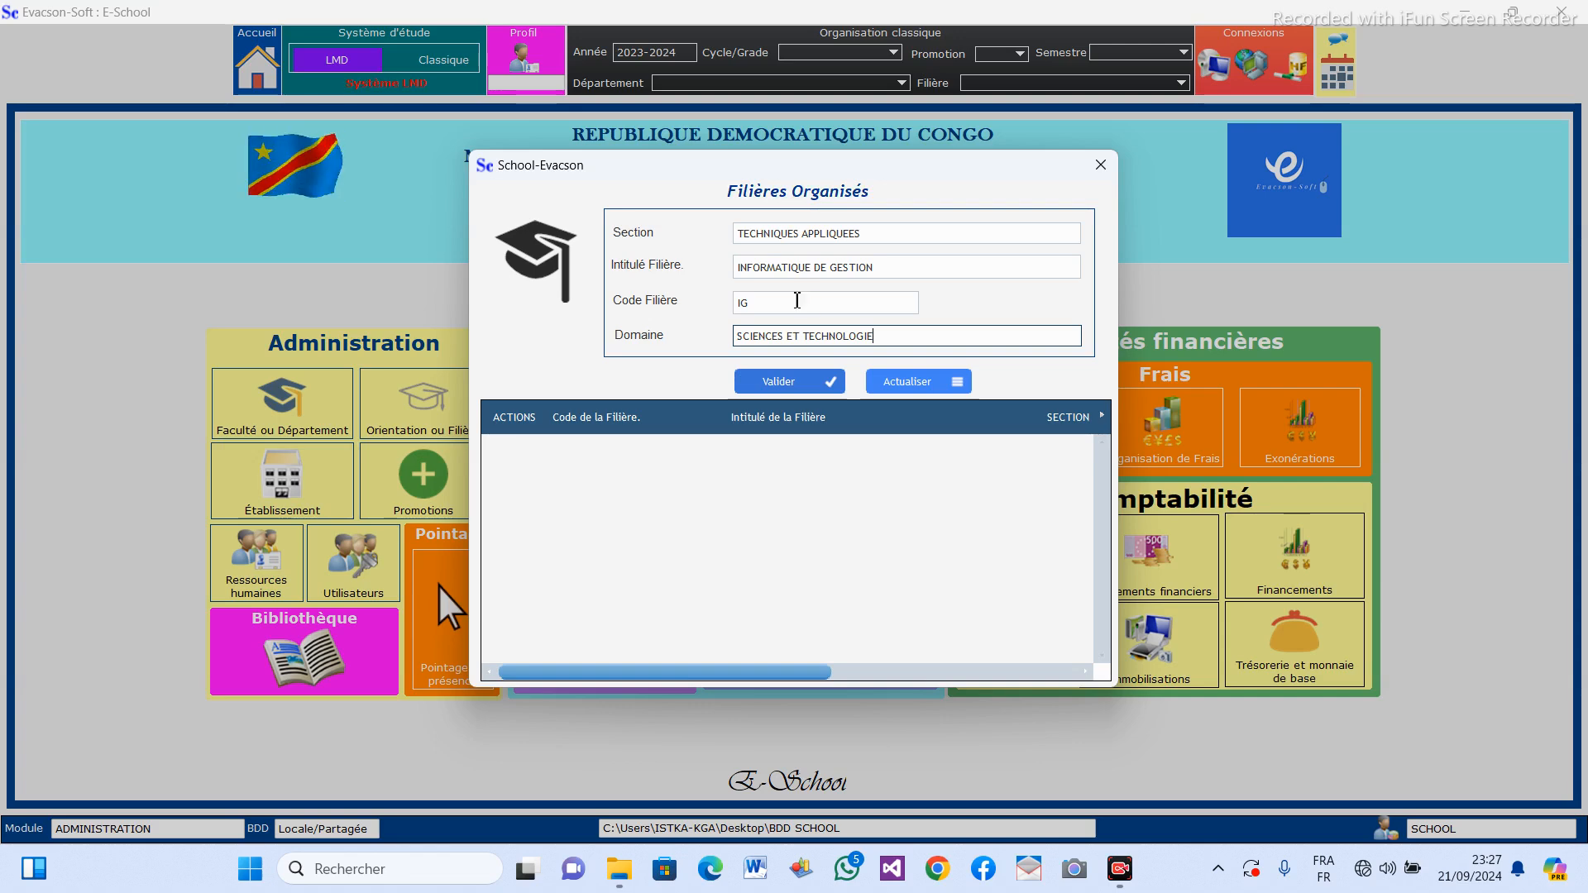
{"action": "left_click", "coordinate": [793, 386]}
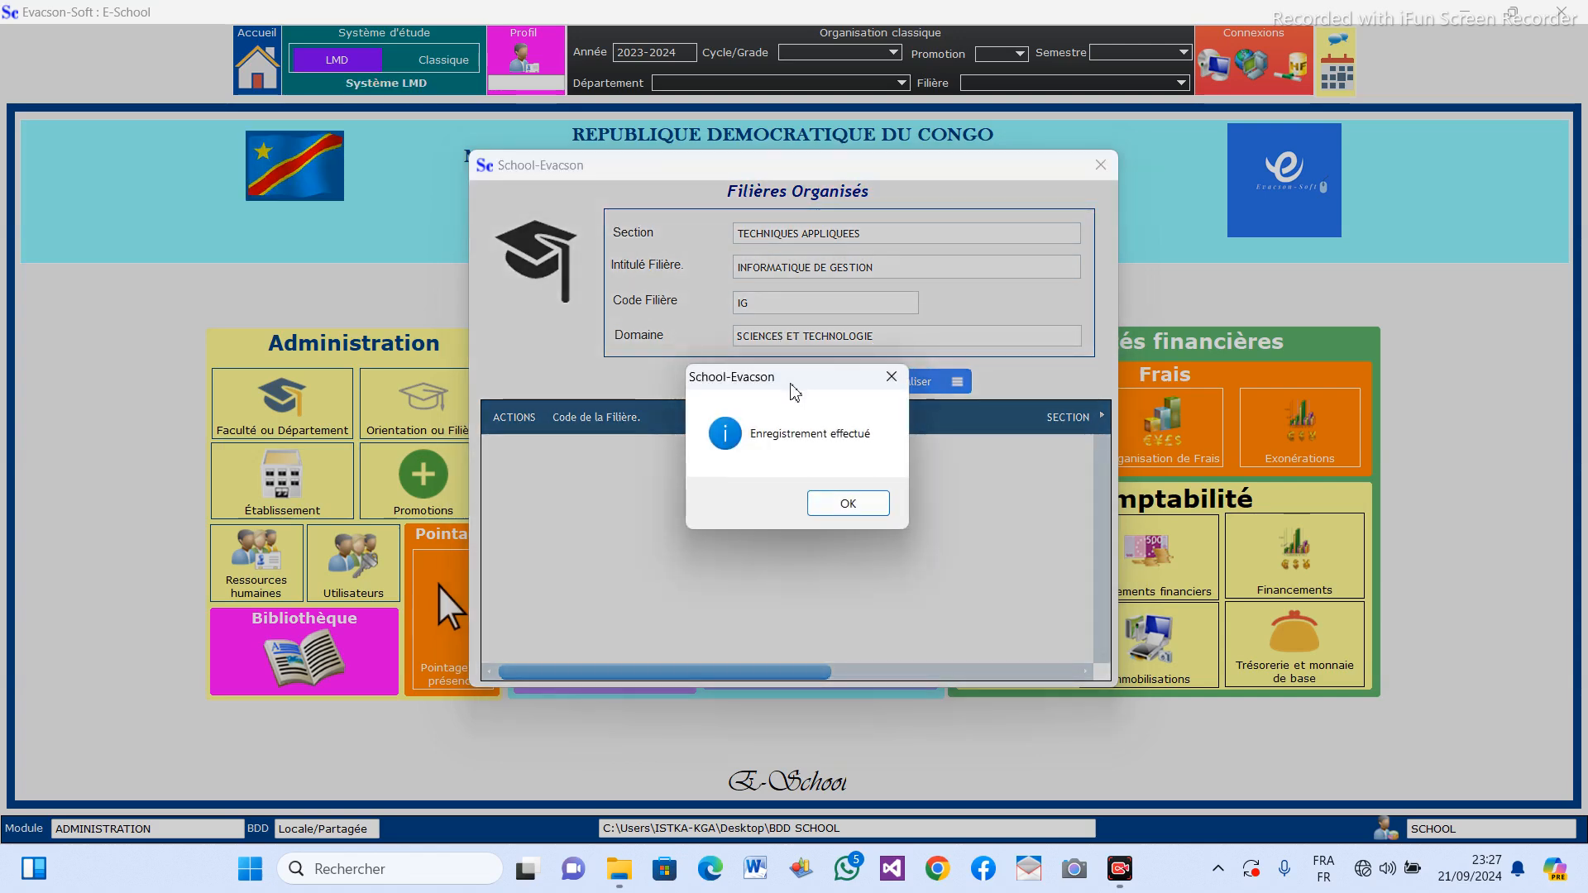
{"action": "left_click", "coordinate": [867, 508]}
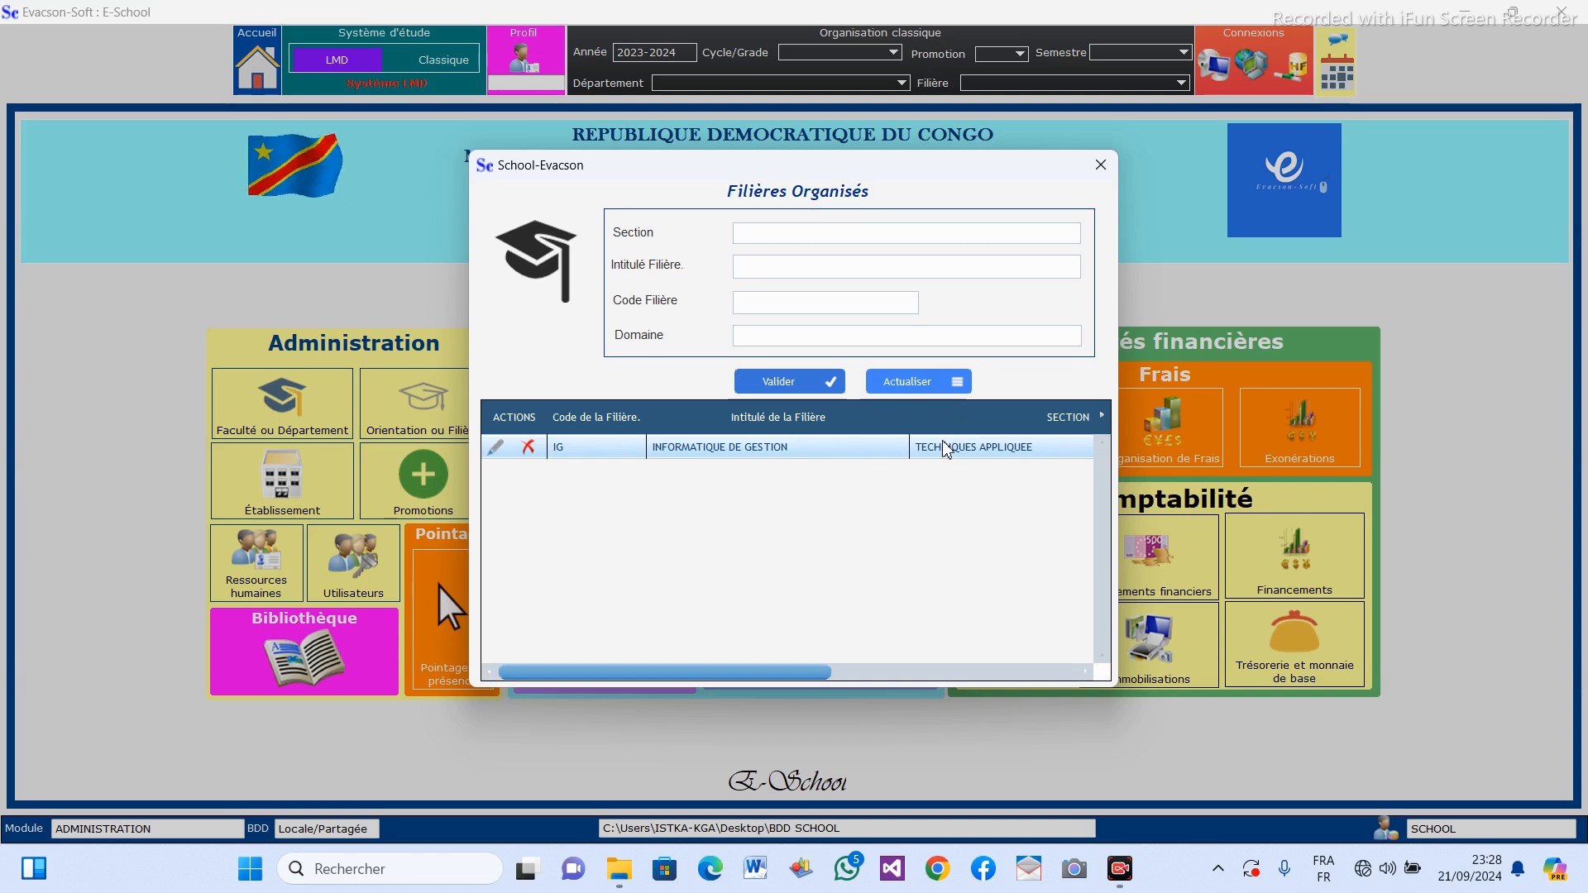
Edit the saved IG filière so its domain reads SCIENCES ET TECHNOLOGIES, save it and check the domain in the list.
{"action": "left_click", "coordinate": [497, 451]}
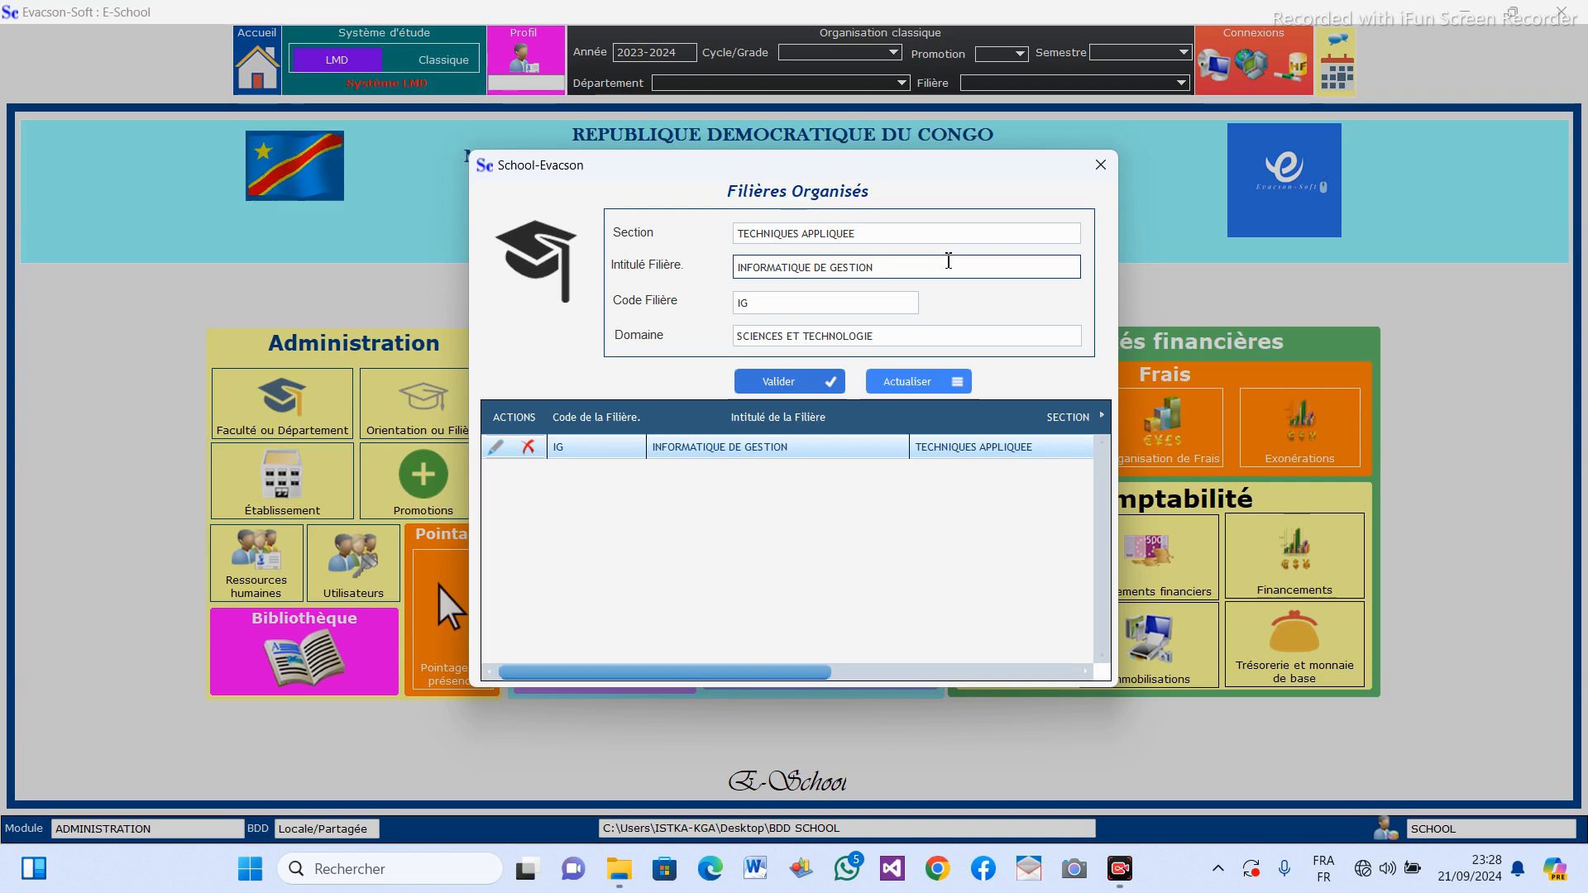
{"action": "left_click", "coordinate": [905, 337]}
{"action": "left_click", "coordinate": [905, 338]}
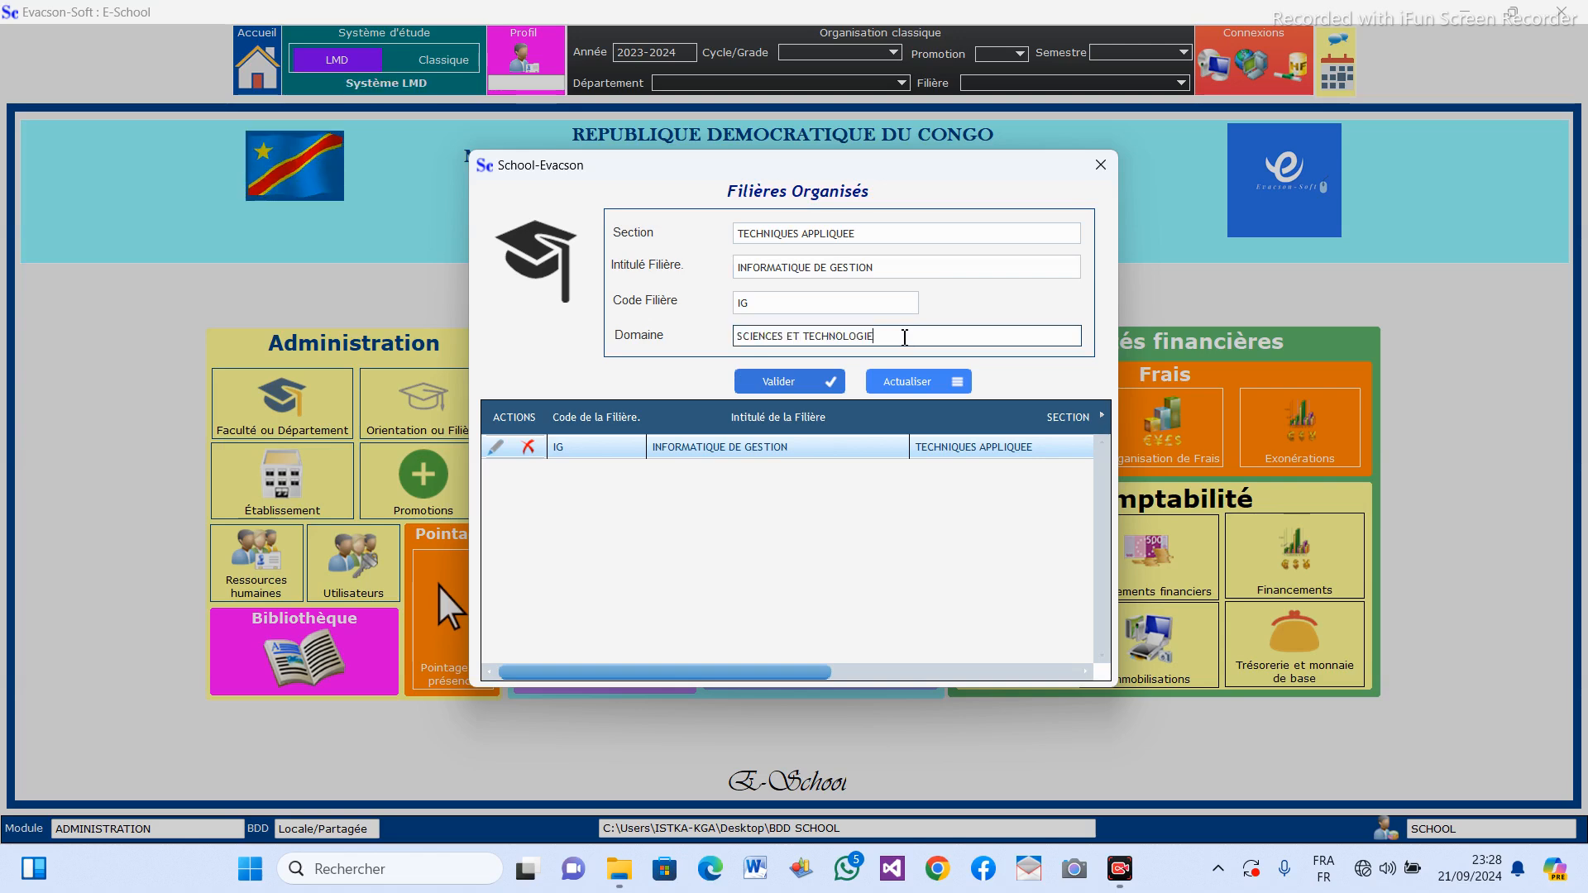
{"action": "type", "text": "S"}
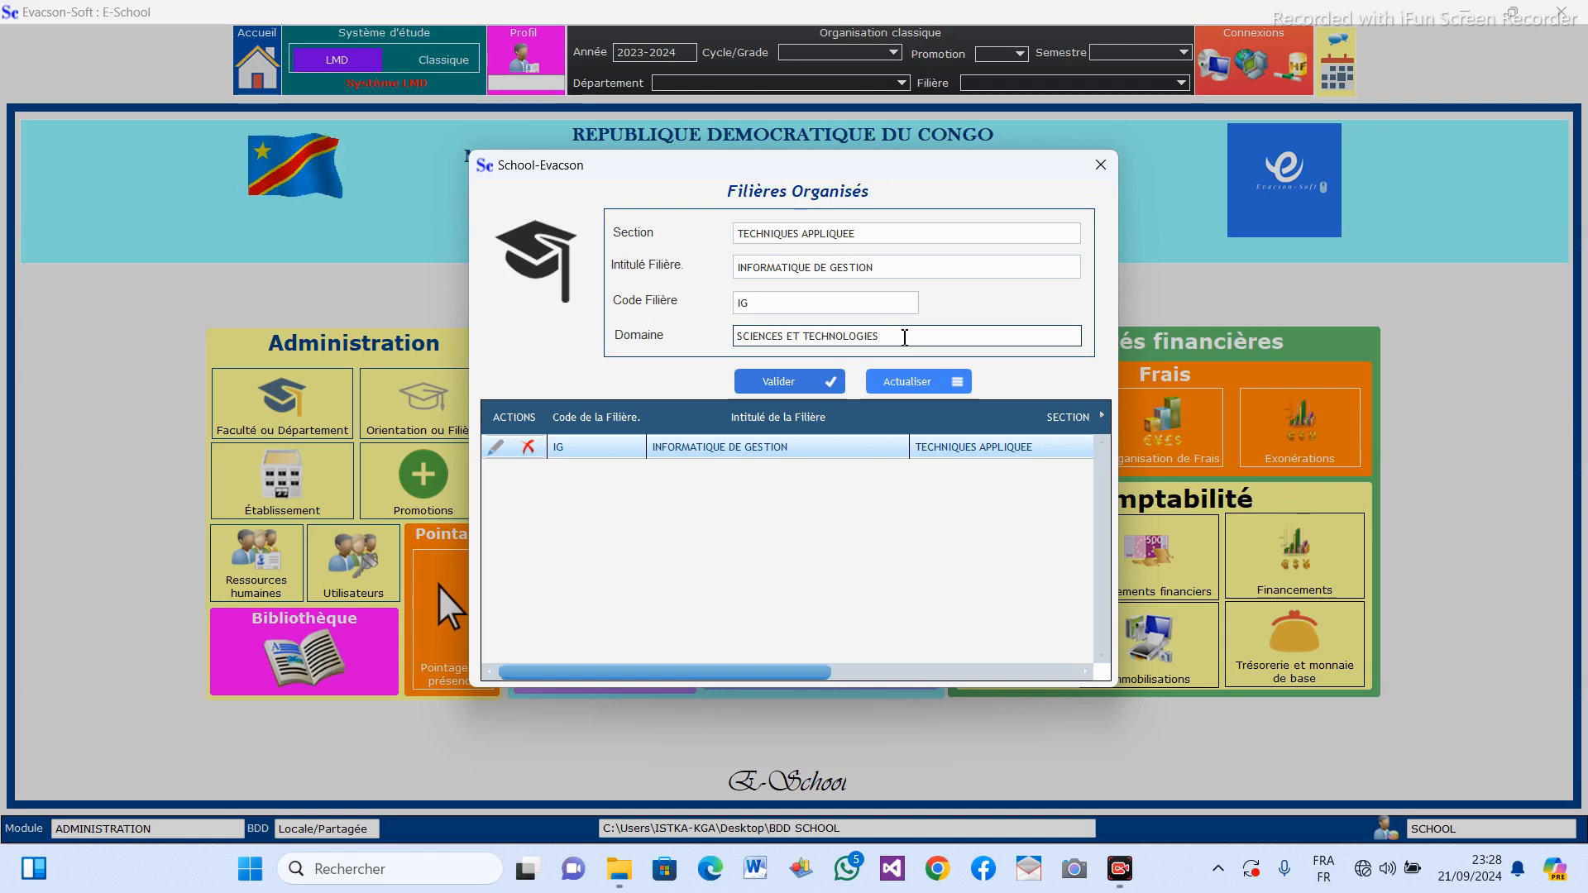
{"action": "left_click", "coordinate": [819, 382]}
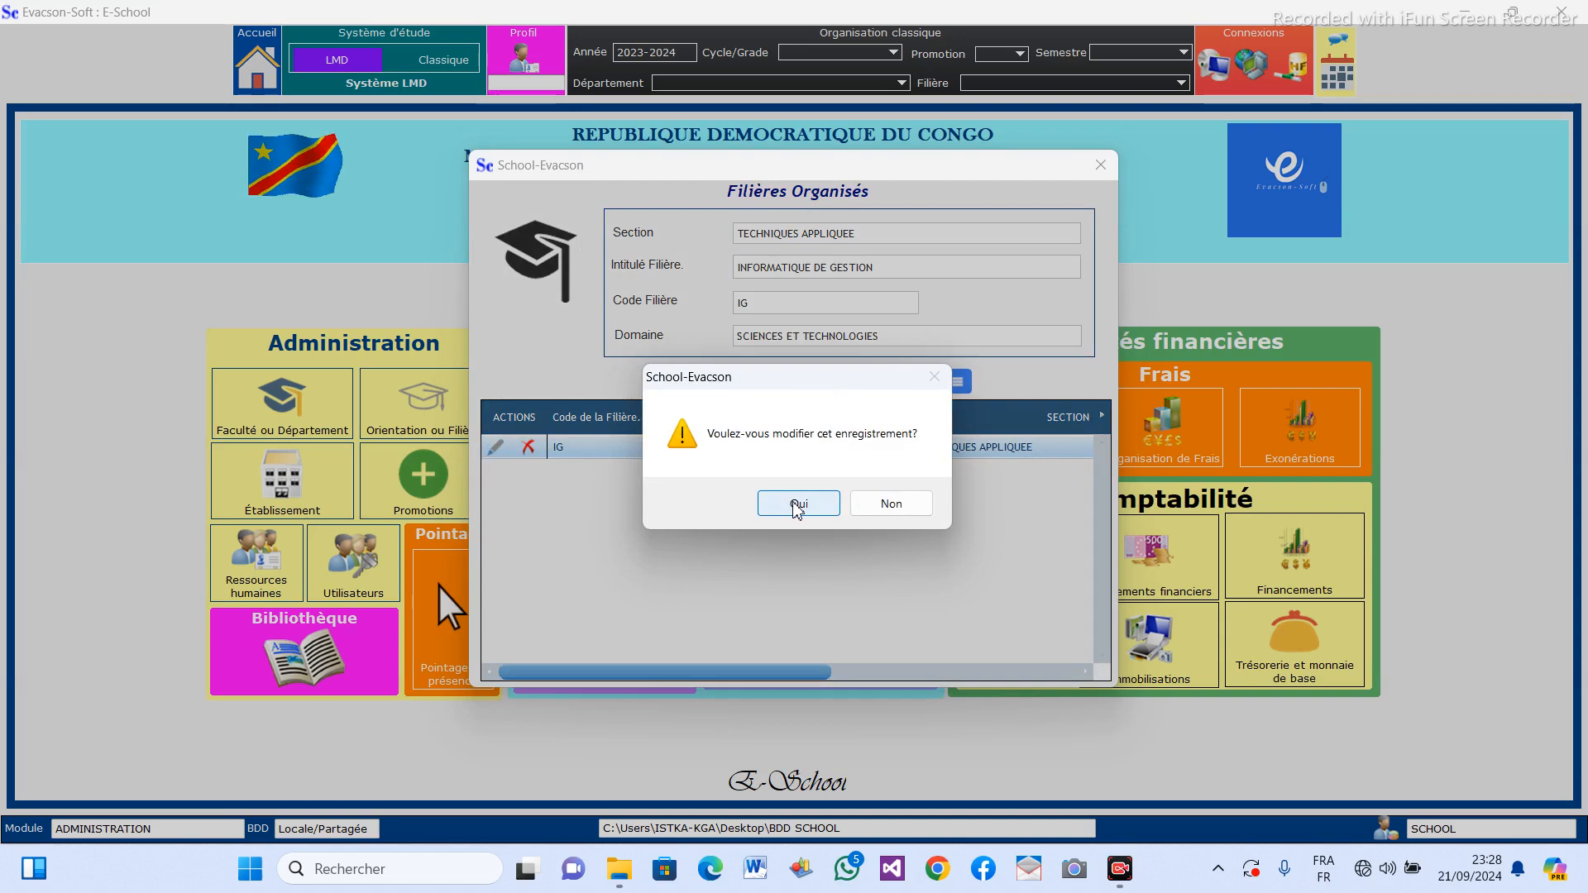
{"action": "left_click", "coordinate": [796, 504]}
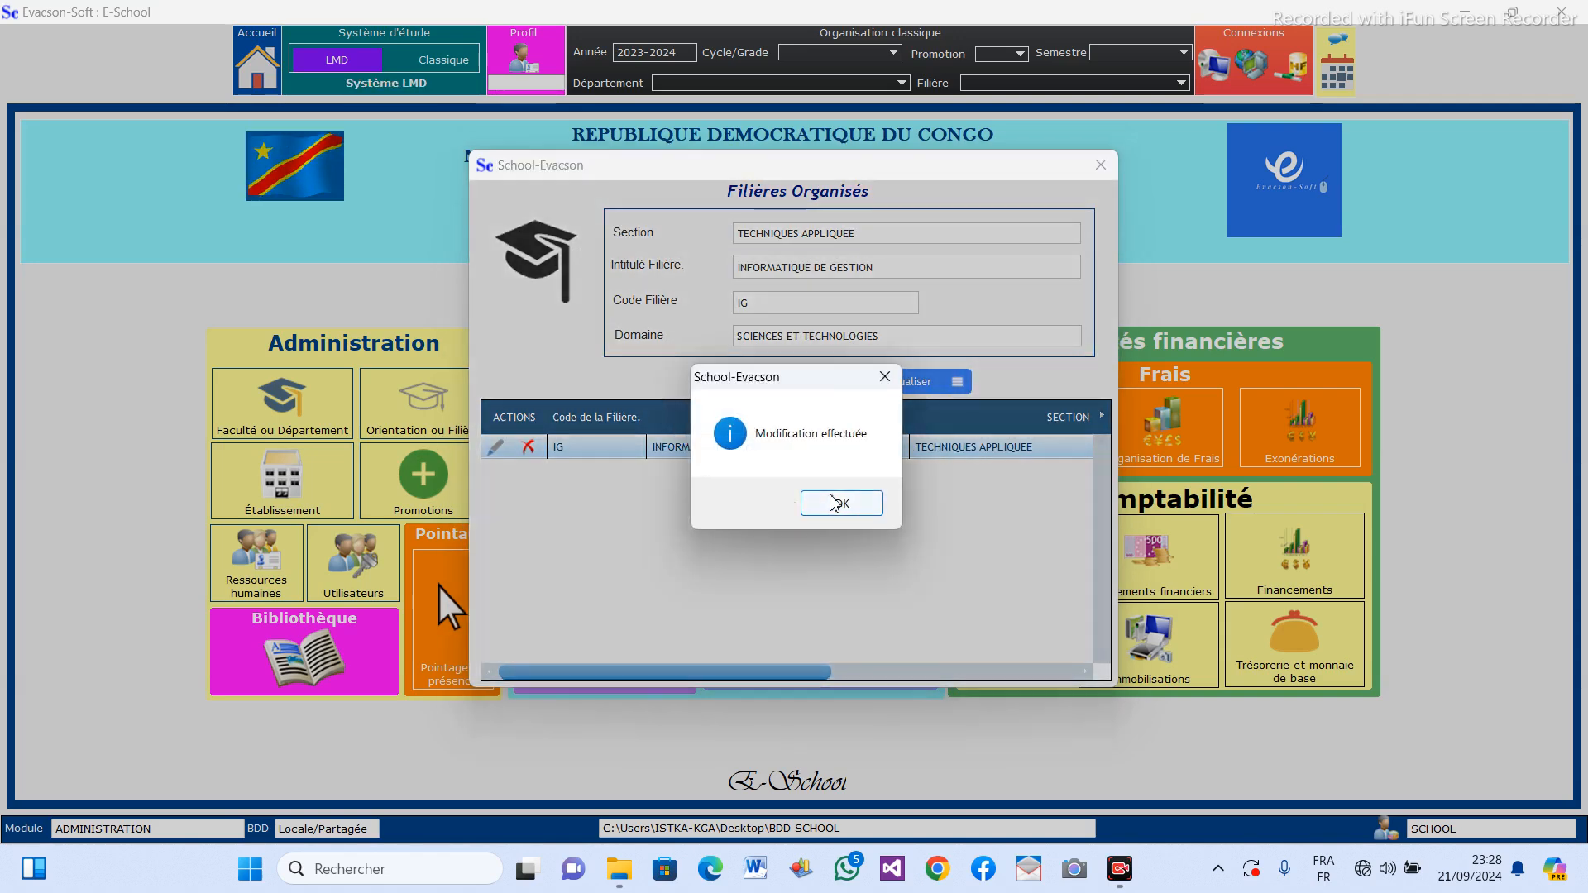
{"action": "left_click", "coordinate": [835, 503]}
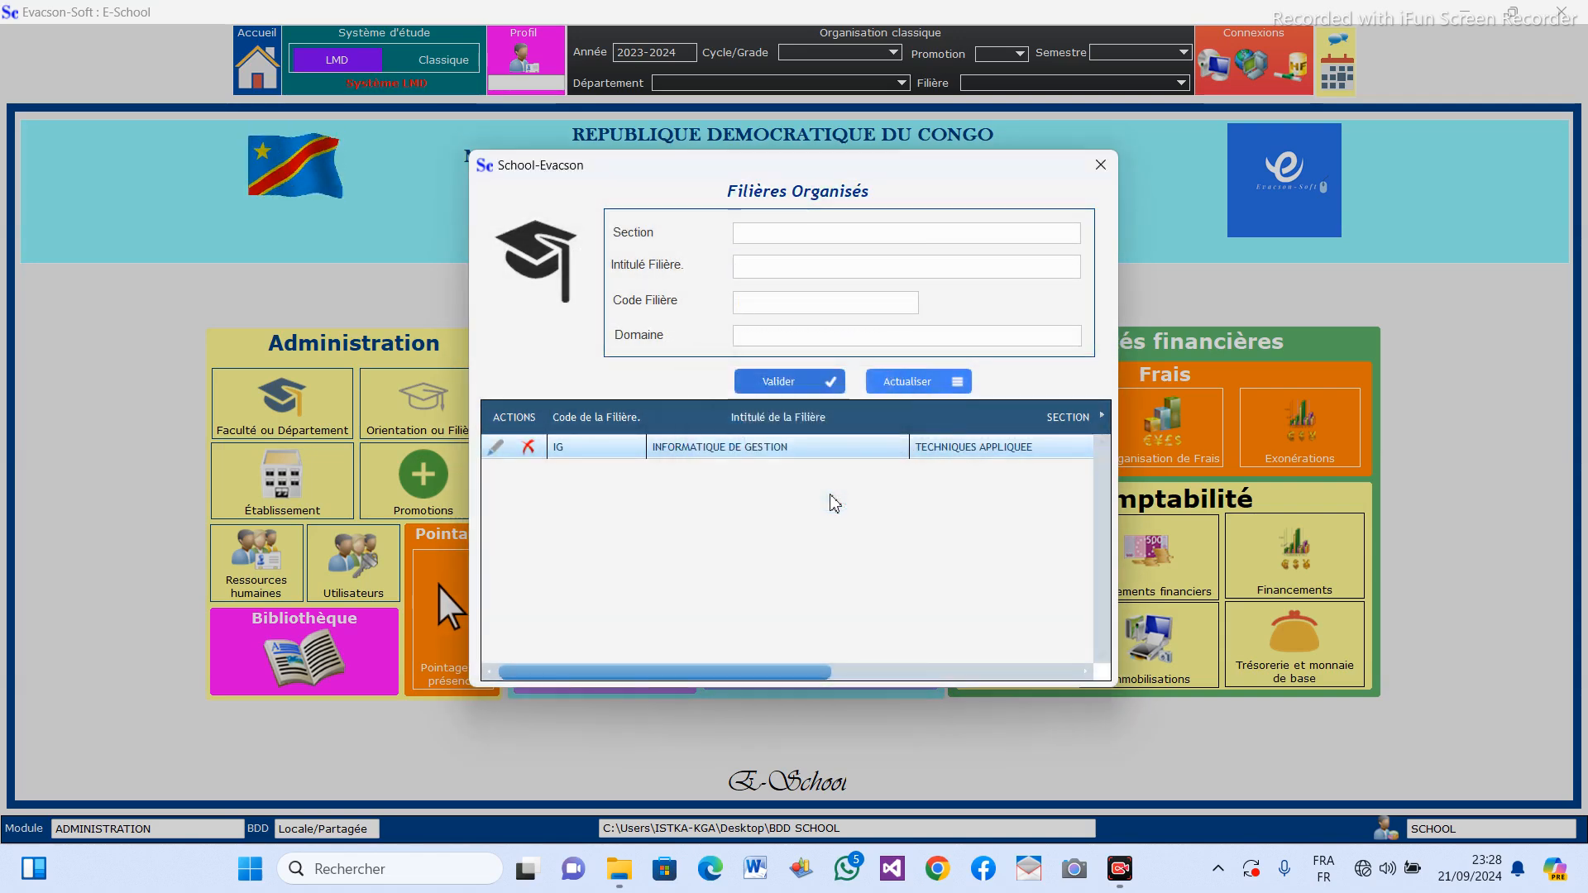
{"action": "left_click_drag", "start_coordinate": [794, 673], "coordinate": [939, 666]}
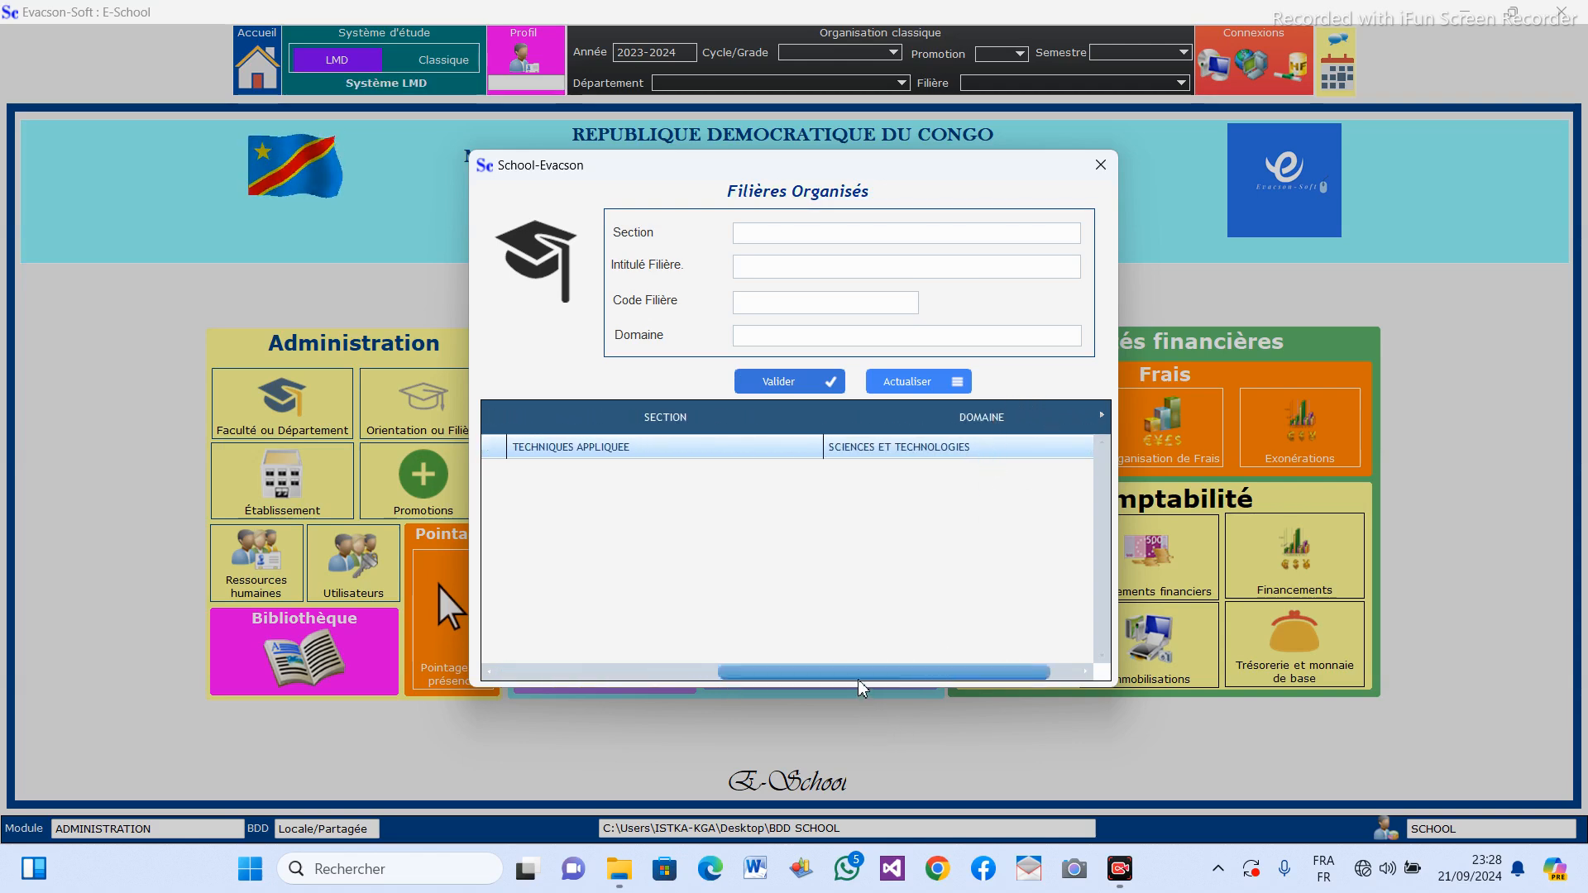
{"action": "left_click_drag", "start_coordinate": [852, 675], "coordinate": [593, 675]}
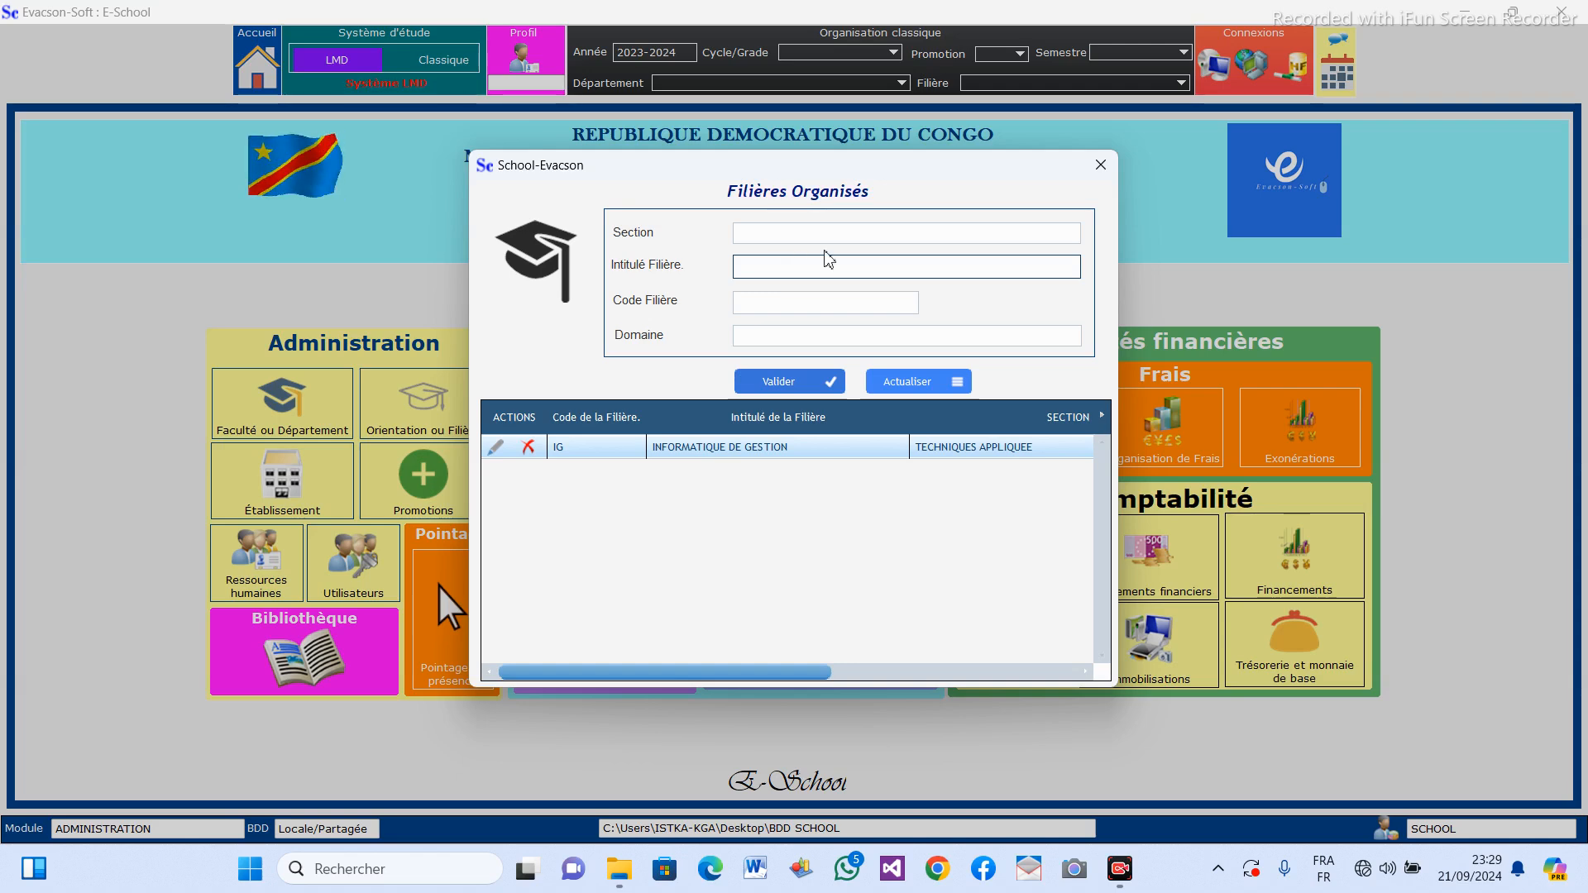
Leave the filières form, open the Orientation ou Filière form and enter TECHNIQUES DE MAINTENANCE as the mention's title.
{"action": "left_click", "coordinate": [1100, 165]}
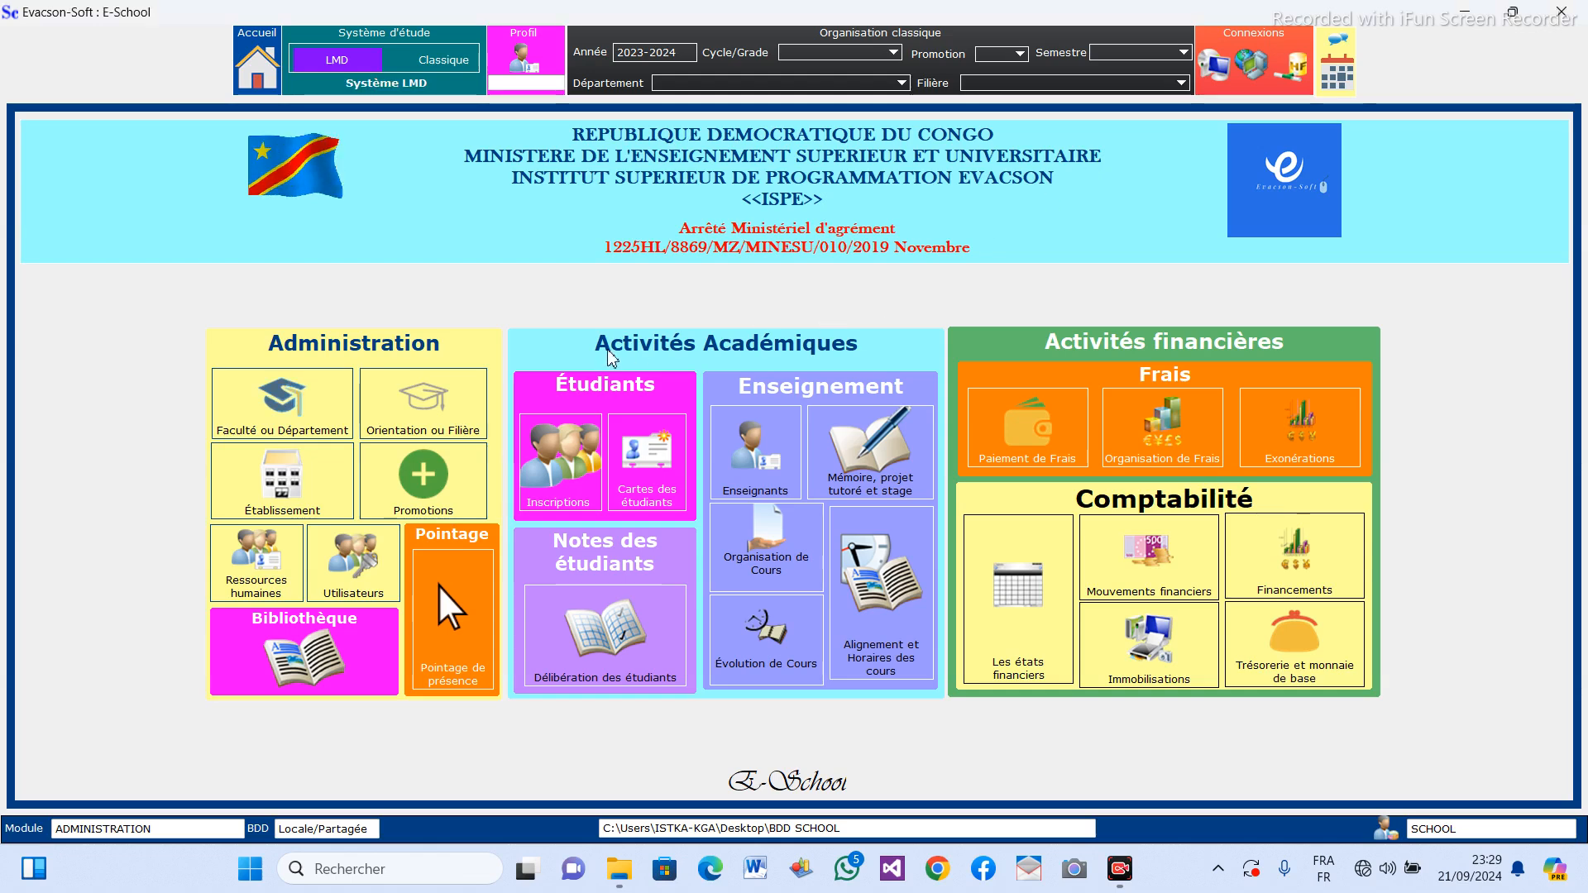
{"action": "left_click", "coordinate": [439, 411]}
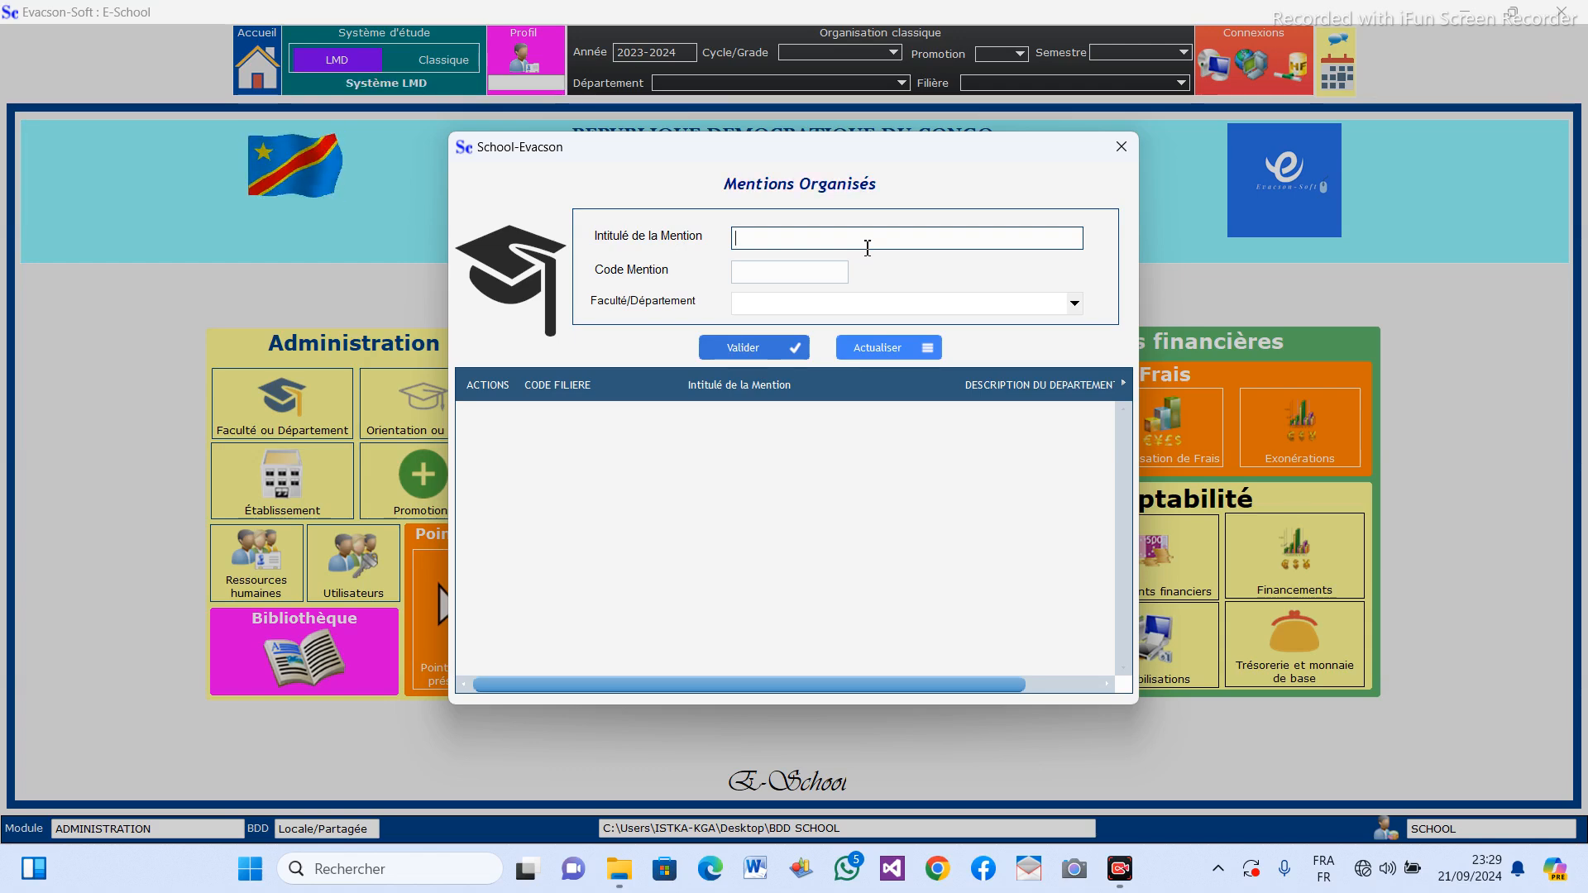
{"action": "type", "text": "TECHNIQUES"}
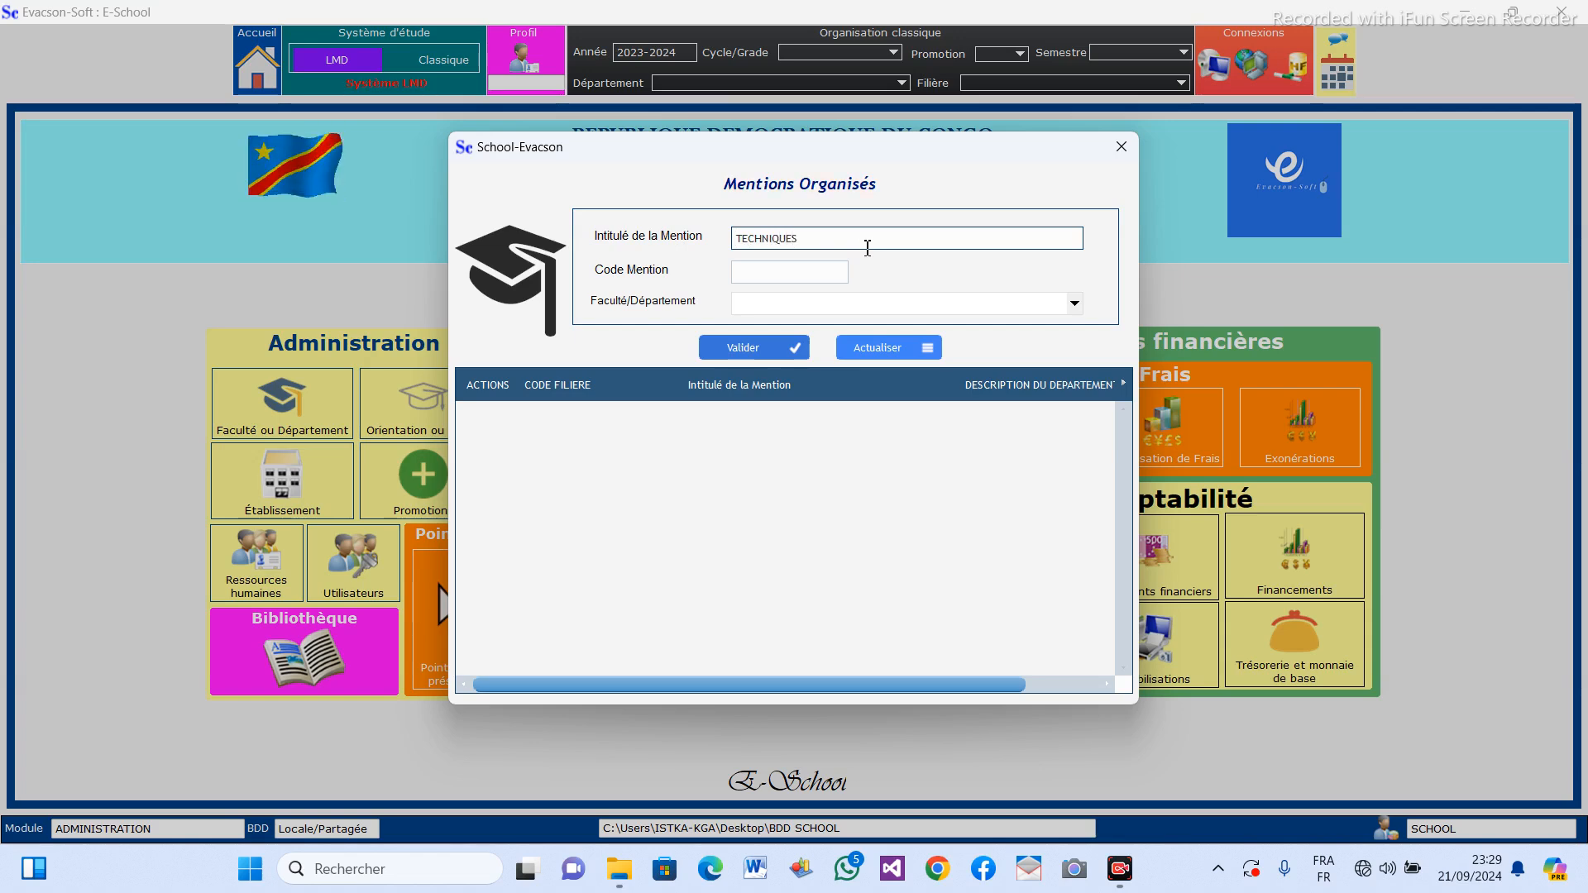
{"action": "type", "text": " DE M"}
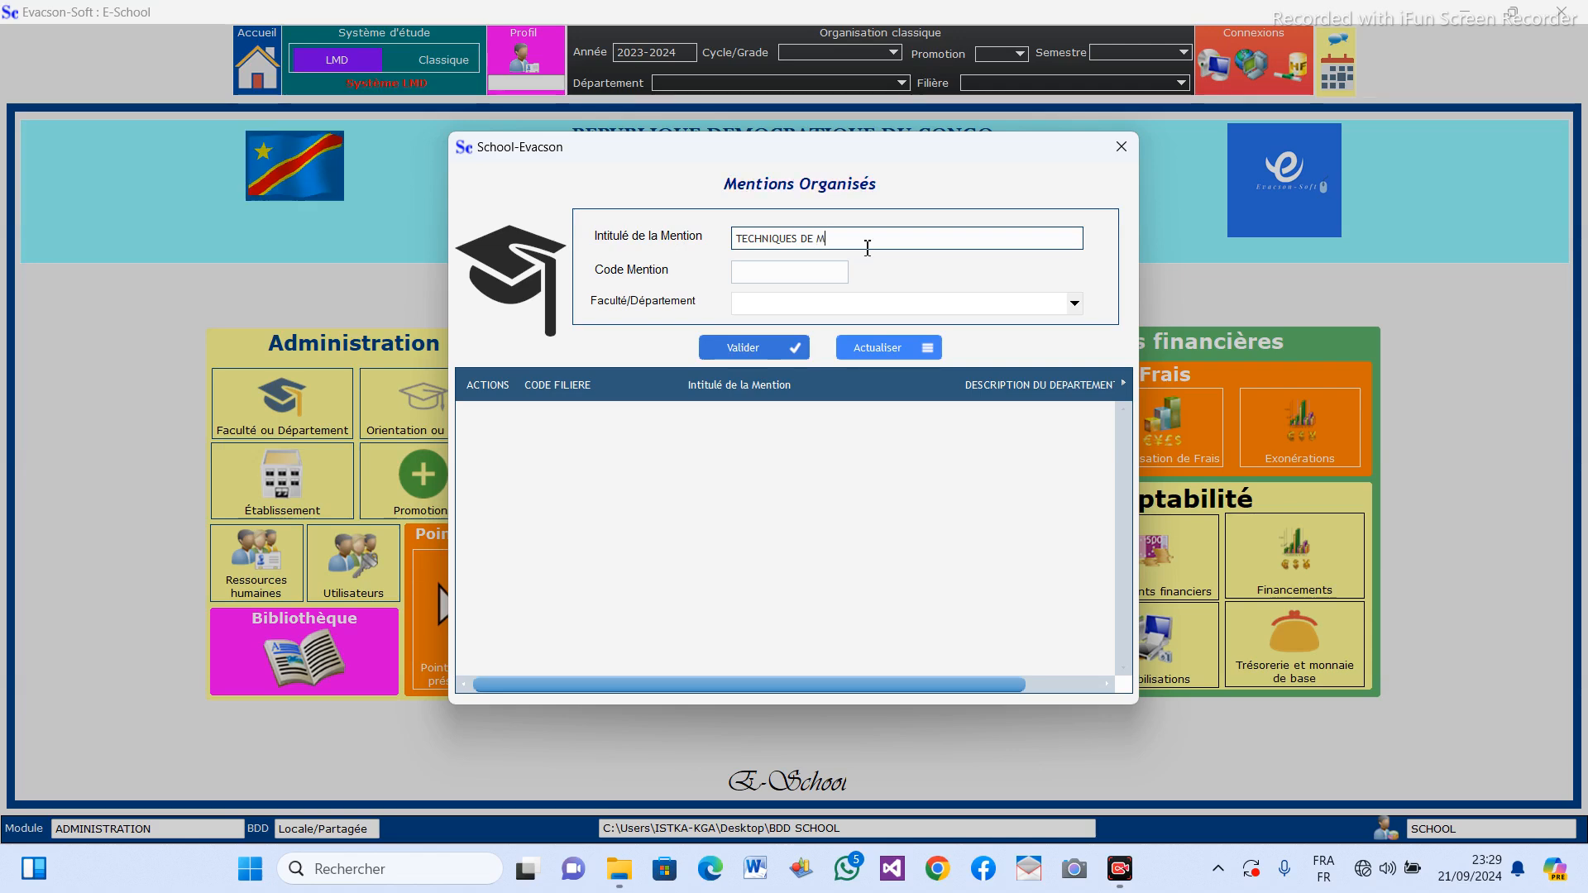
{"action": "type", "text": "AINTENANCE"}
Give the TECHNIQUES DE MAINTENANCE mention the code TECM.
{"action": "left_click", "coordinate": [789, 269]}
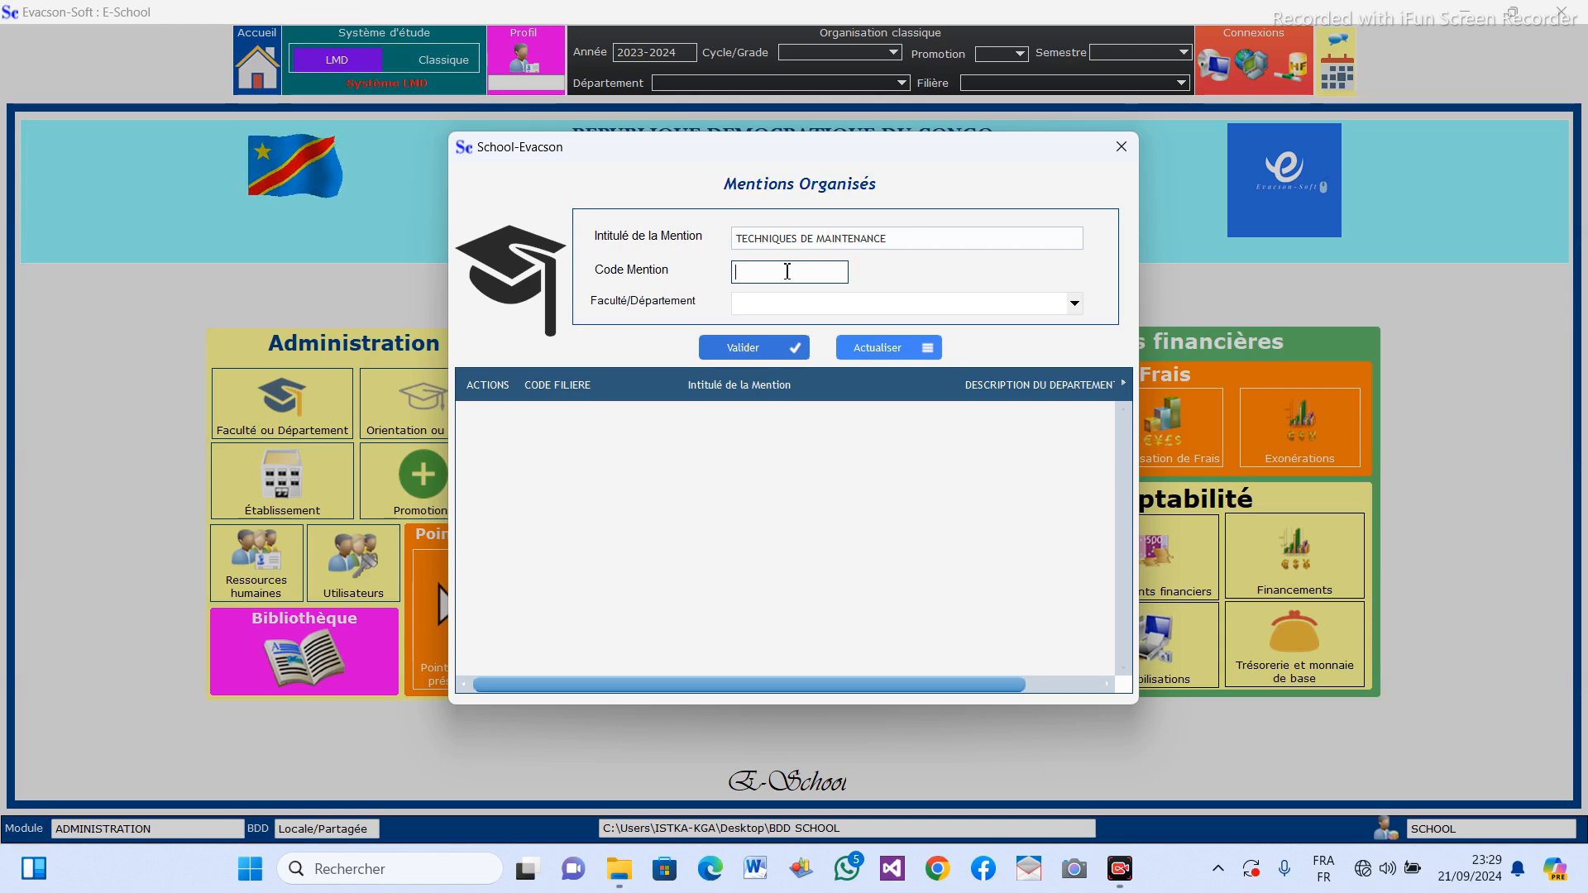
{"action": "type", "text": "TEC"}
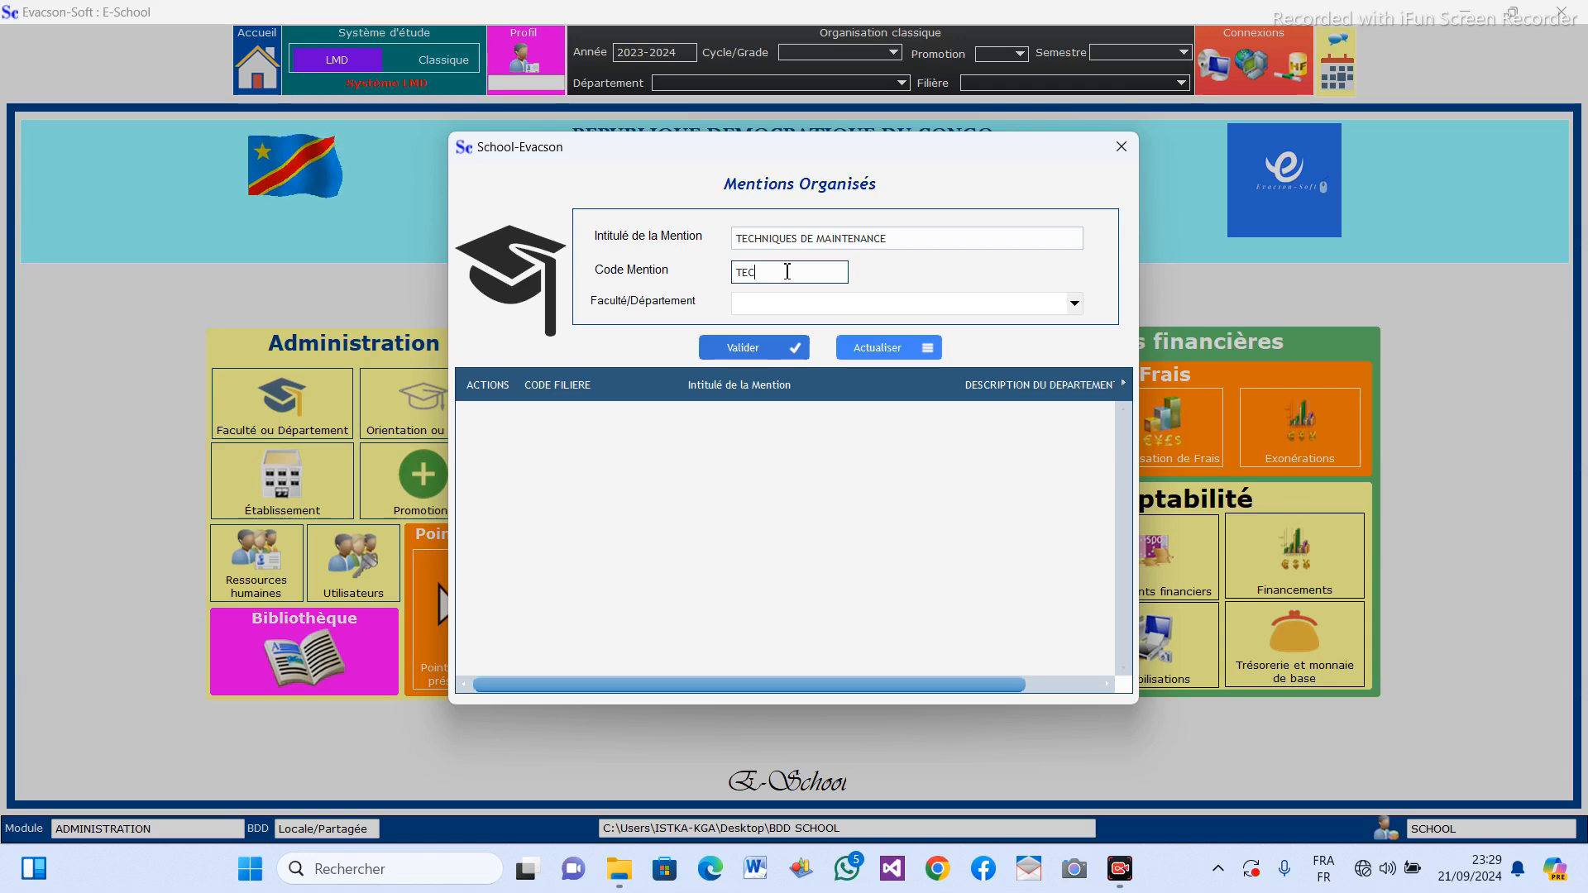
{"action": "type", "text": "M"}
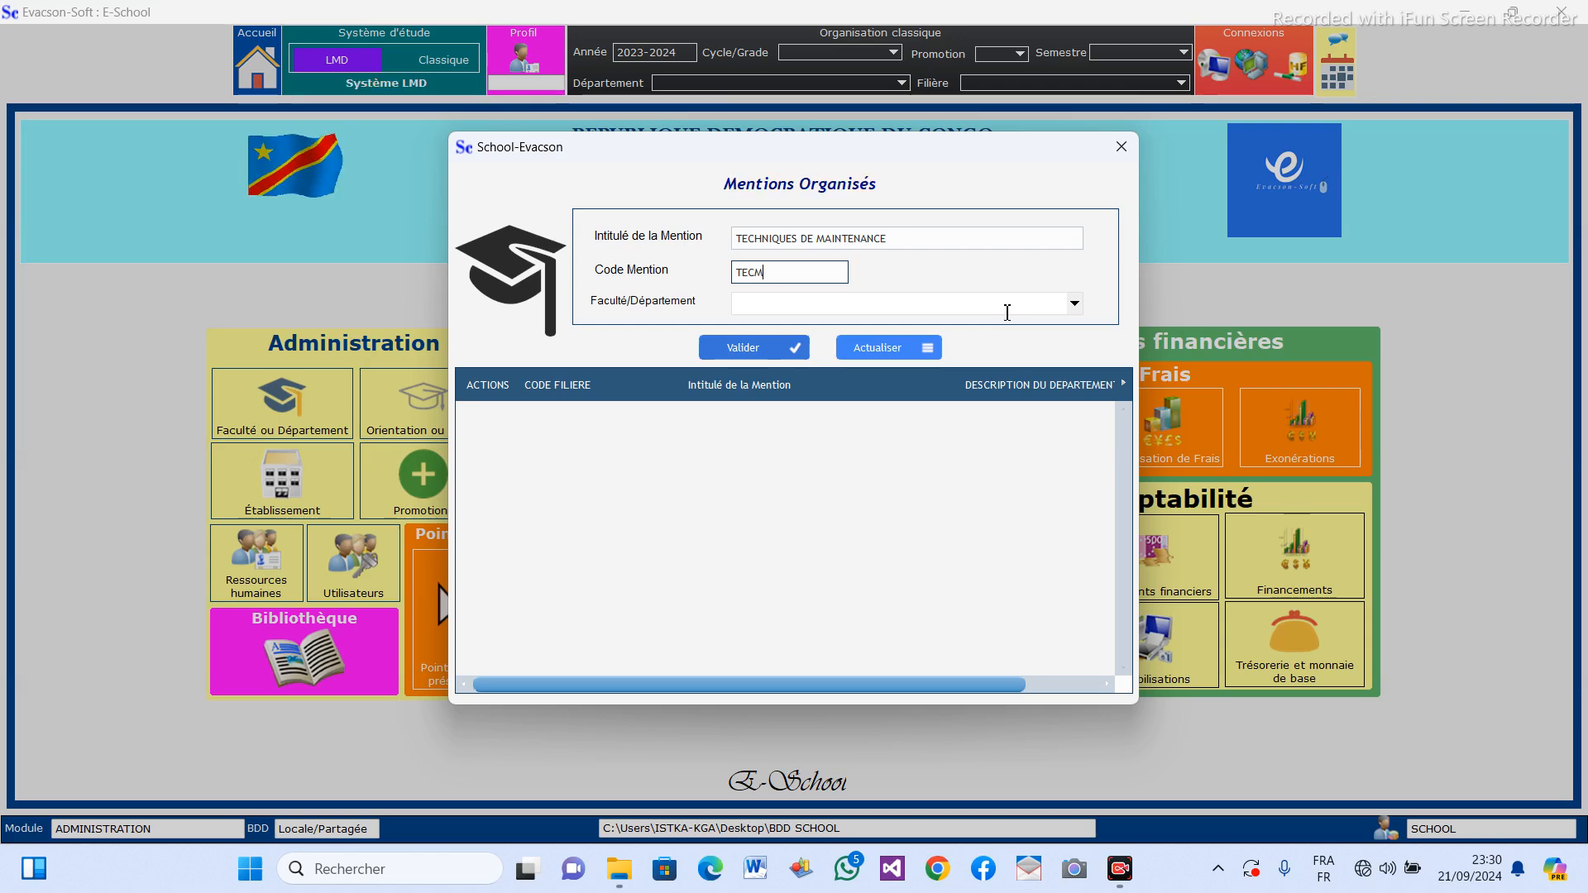
Assign the mention to the INFORMATIQUE DE GESTION department and save the record.
{"action": "left_click", "coordinate": [1074, 304]}
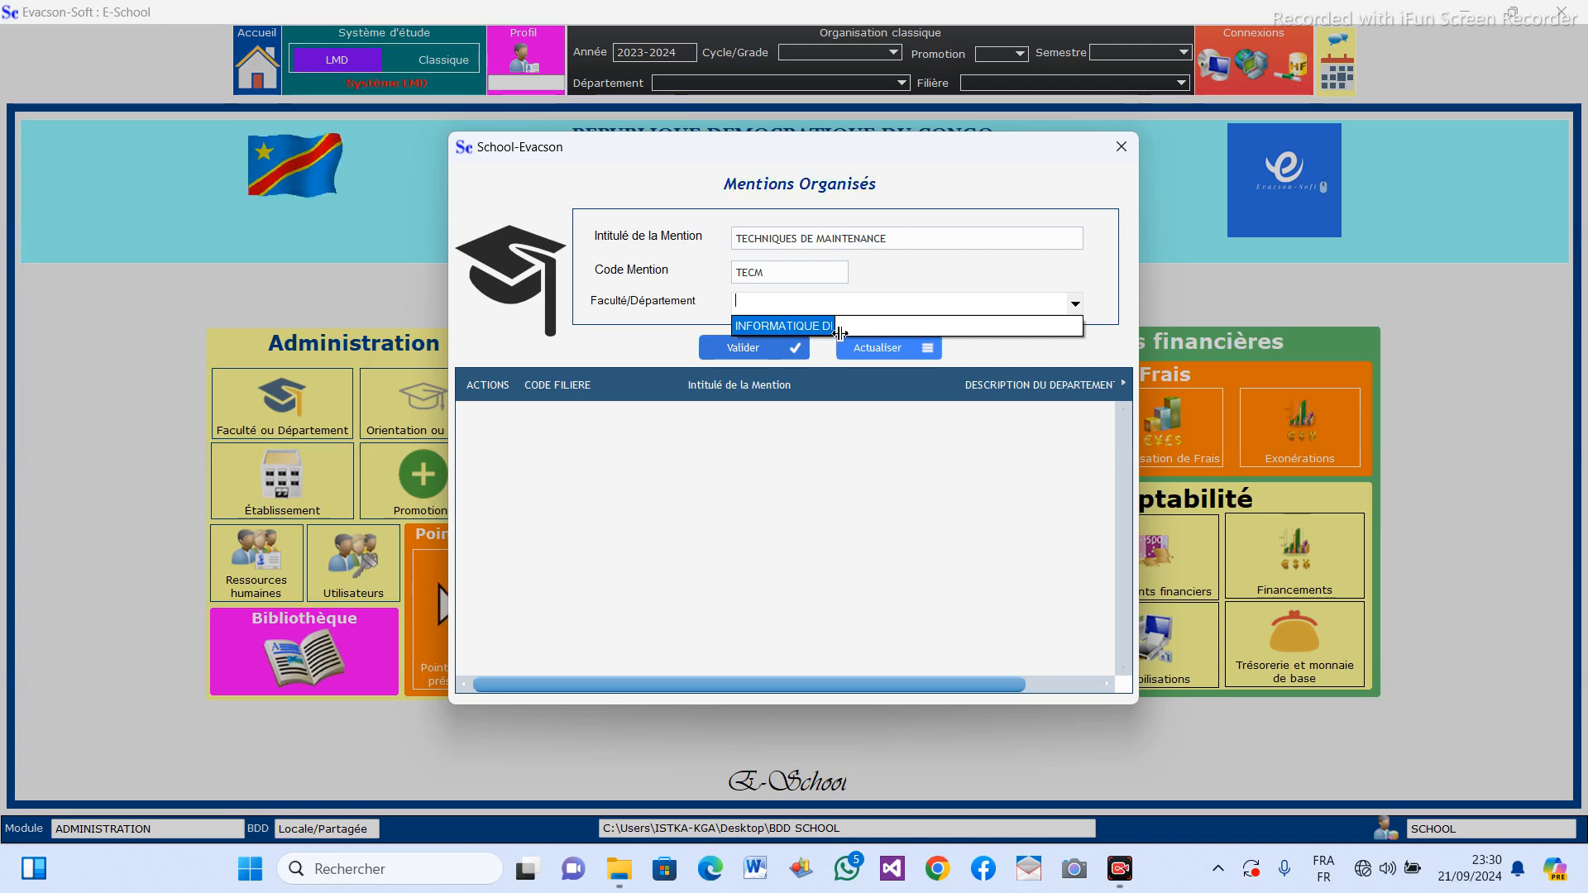
{"action": "left_click_drag", "start_coordinate": [840, 331], "coordinate": [1084, 326]}
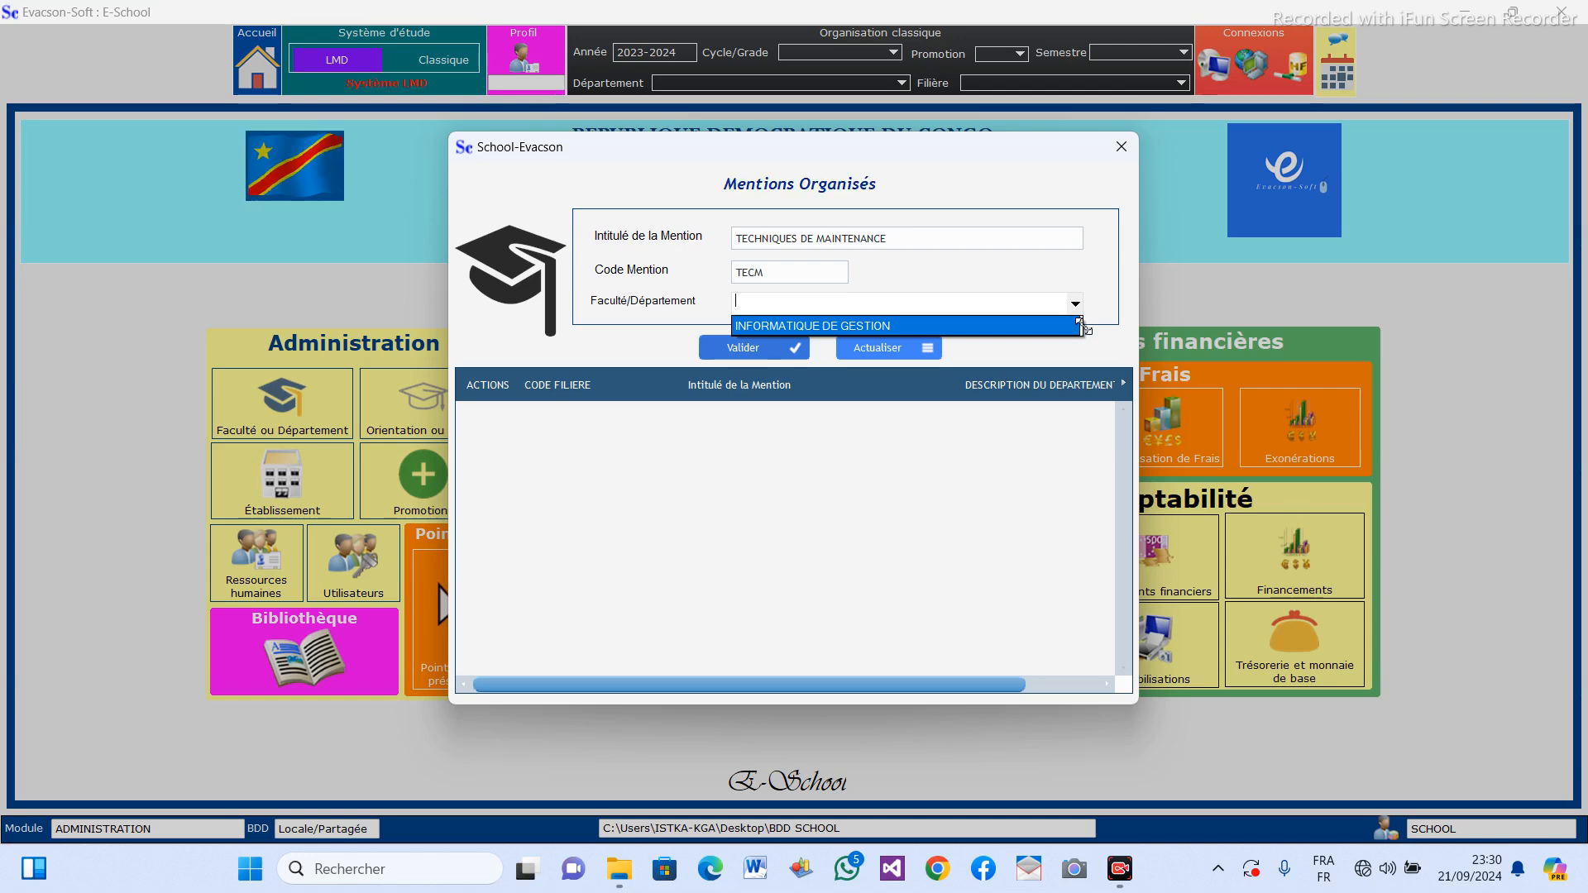
{"action": "left_click", "coordinate": [995, 326]}
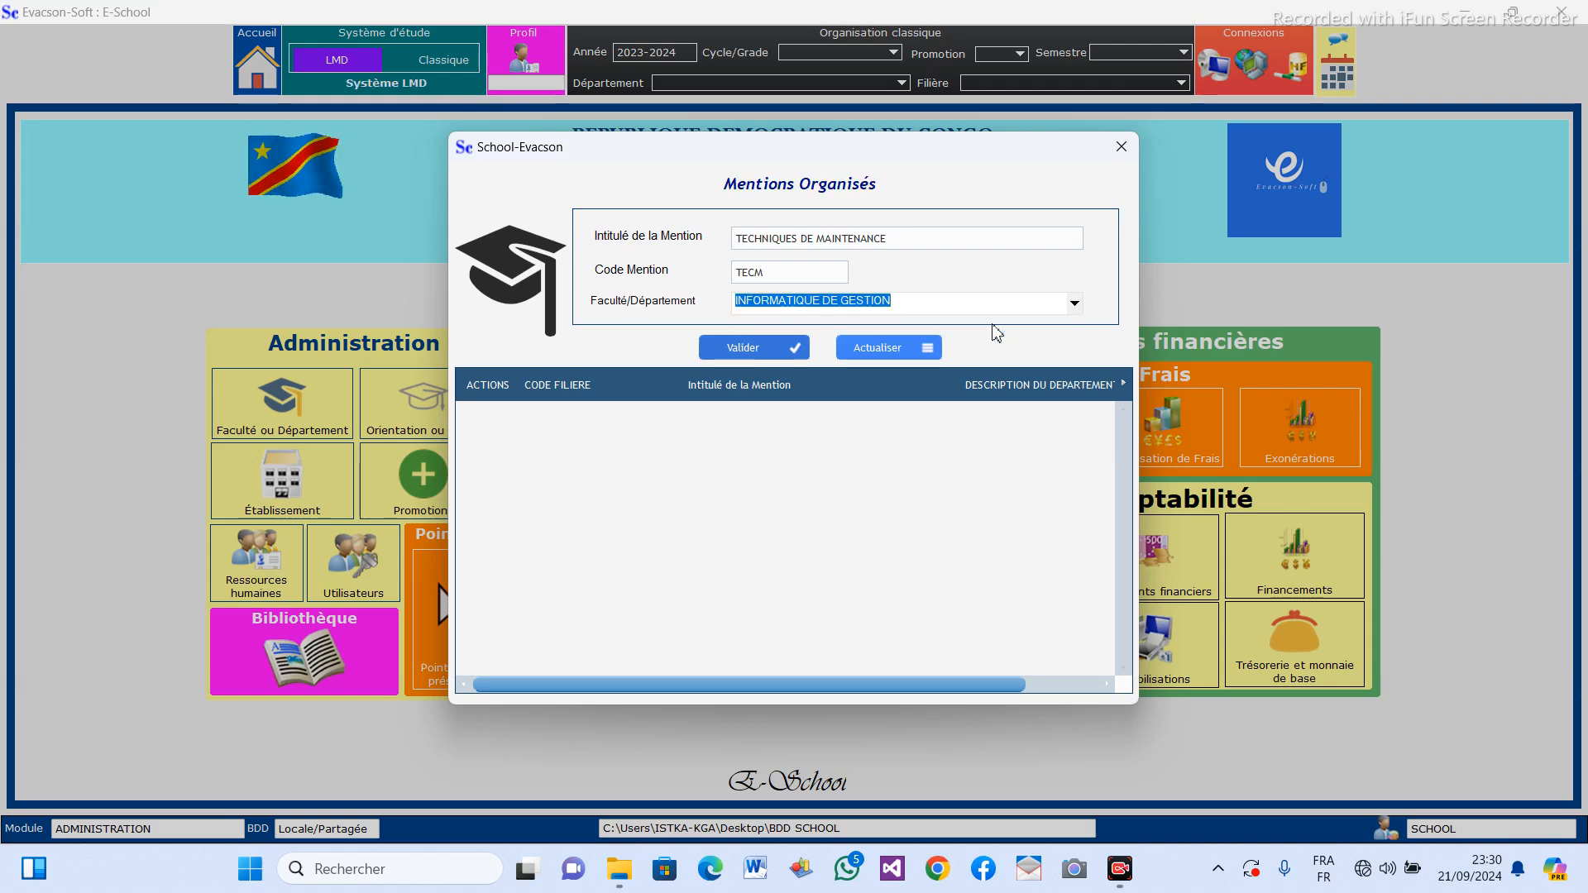
{"action": "left_click", "coordinate": [781, 347]}
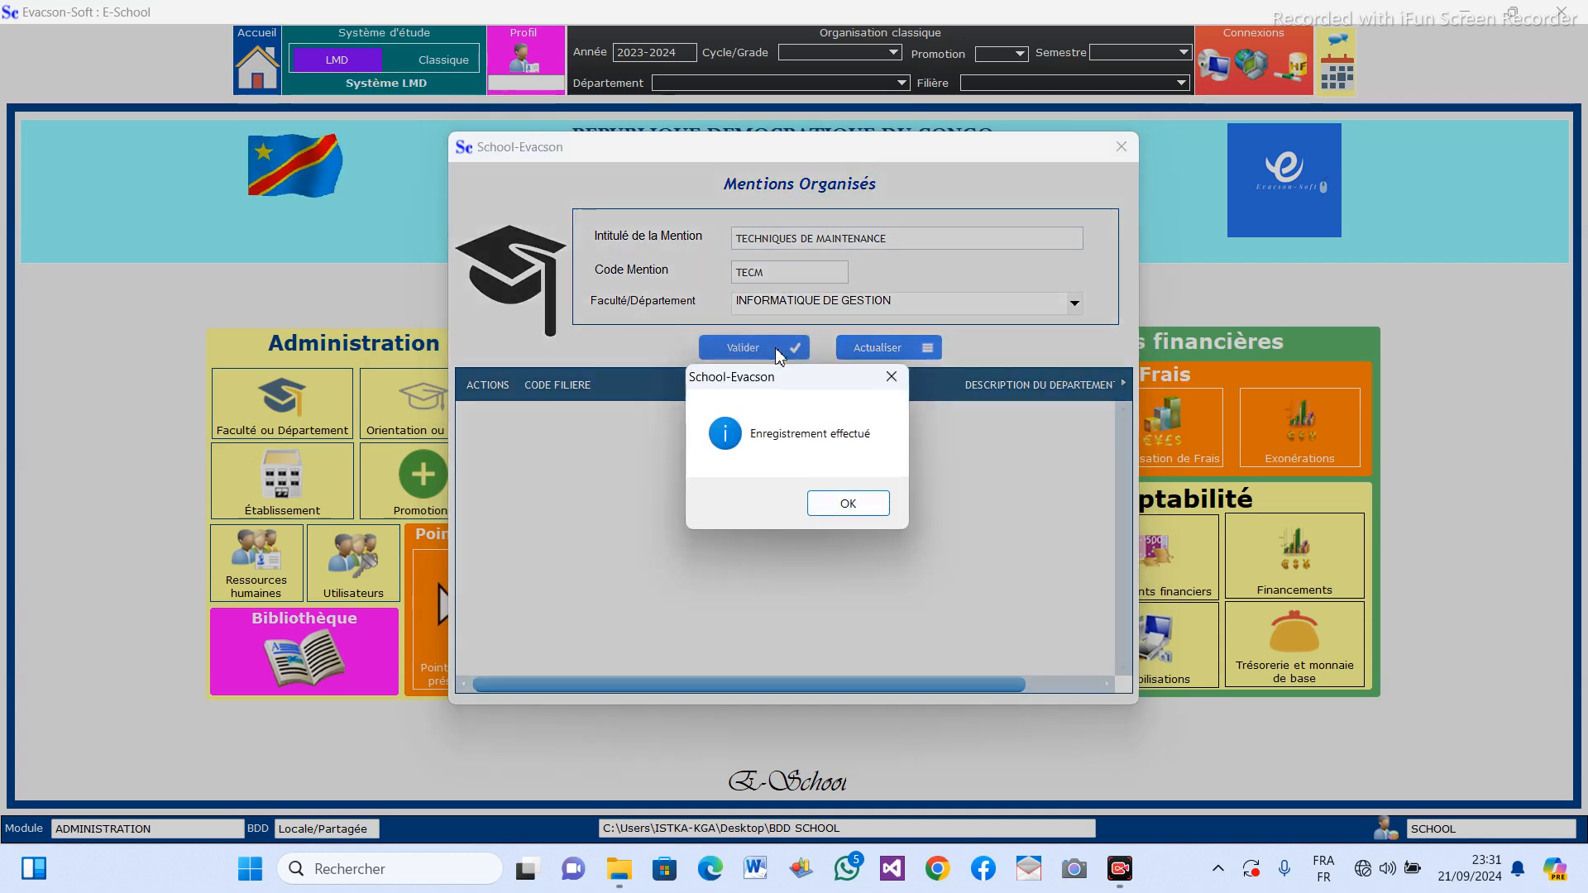
Dismiss the save confirmation and enter a new mention titled GENIE LOGICIEL with the code GL.
{"action": "left_click", "coordinate": [856, 513]}
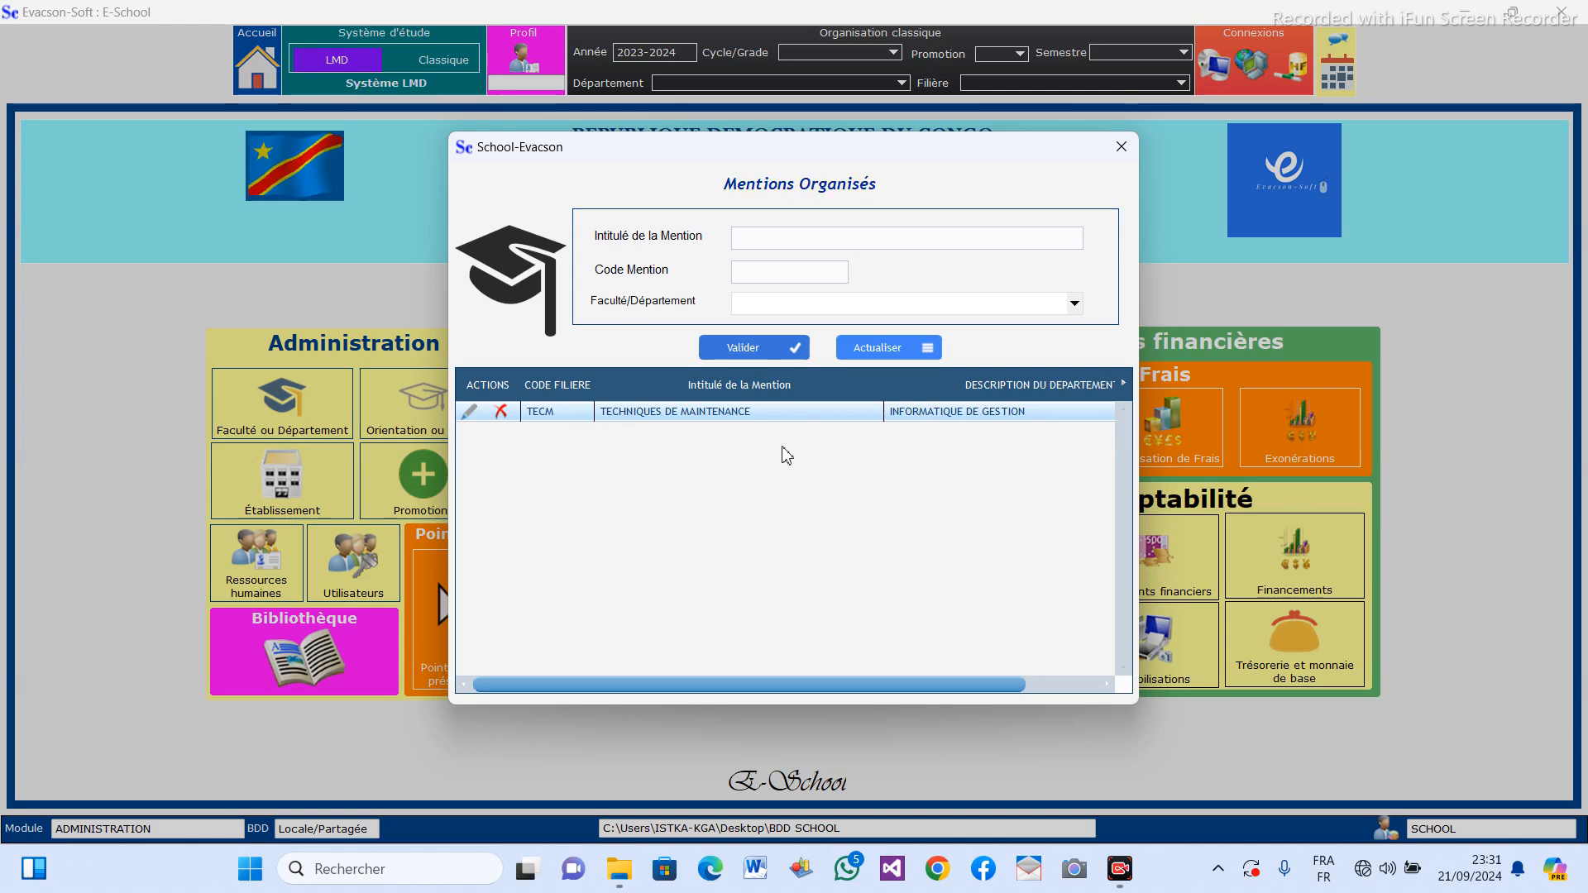
{"action": "left_click", "coordinate": [826, 240]}
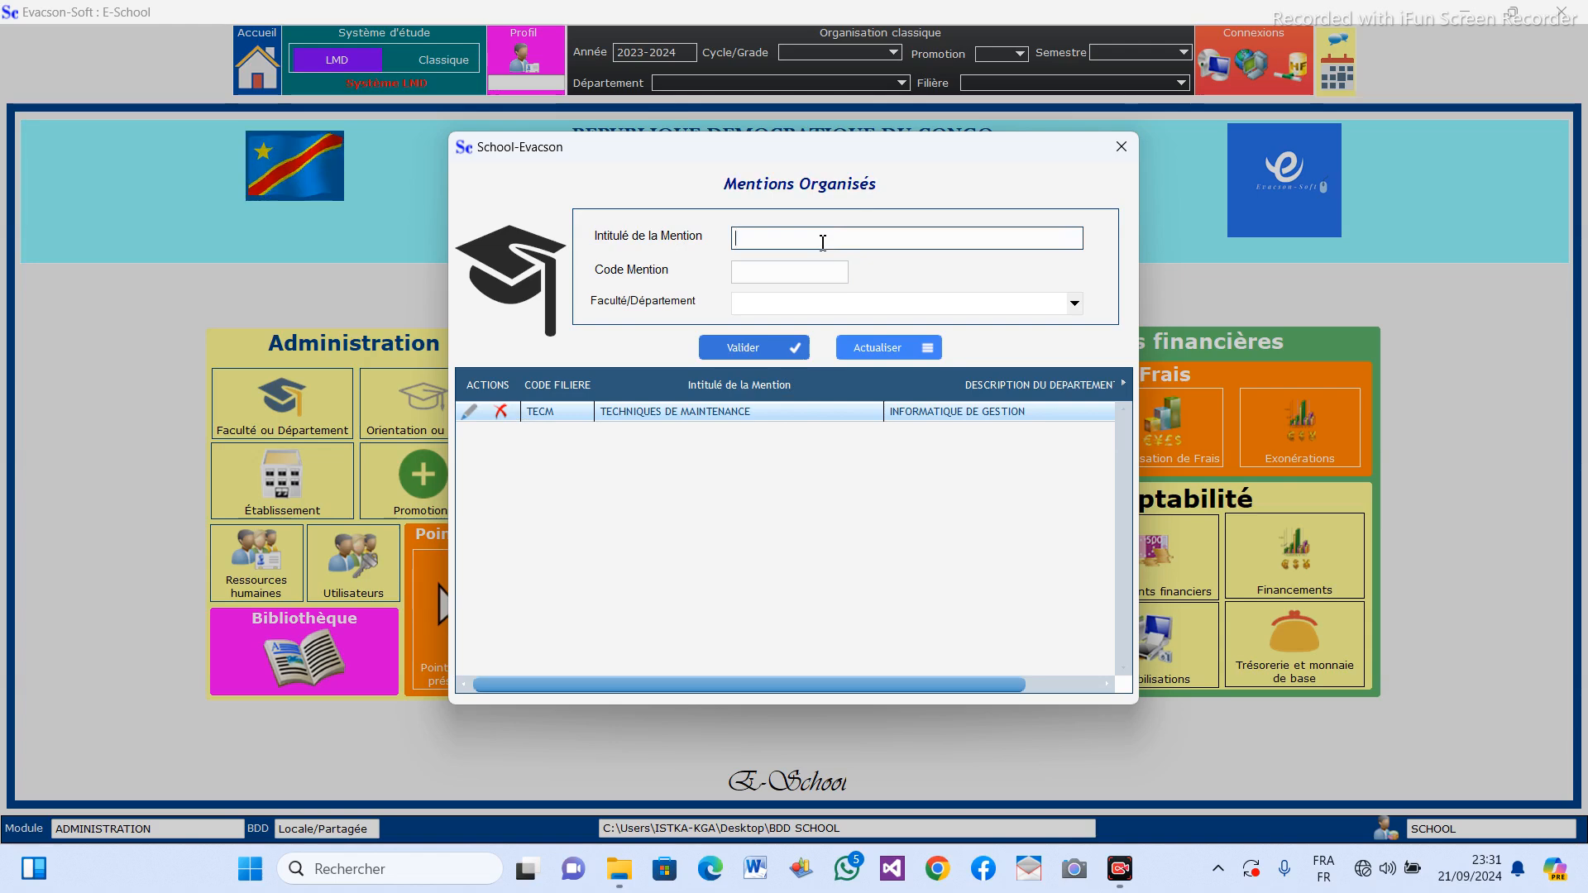
{"action": "type", "text": "GEN"}
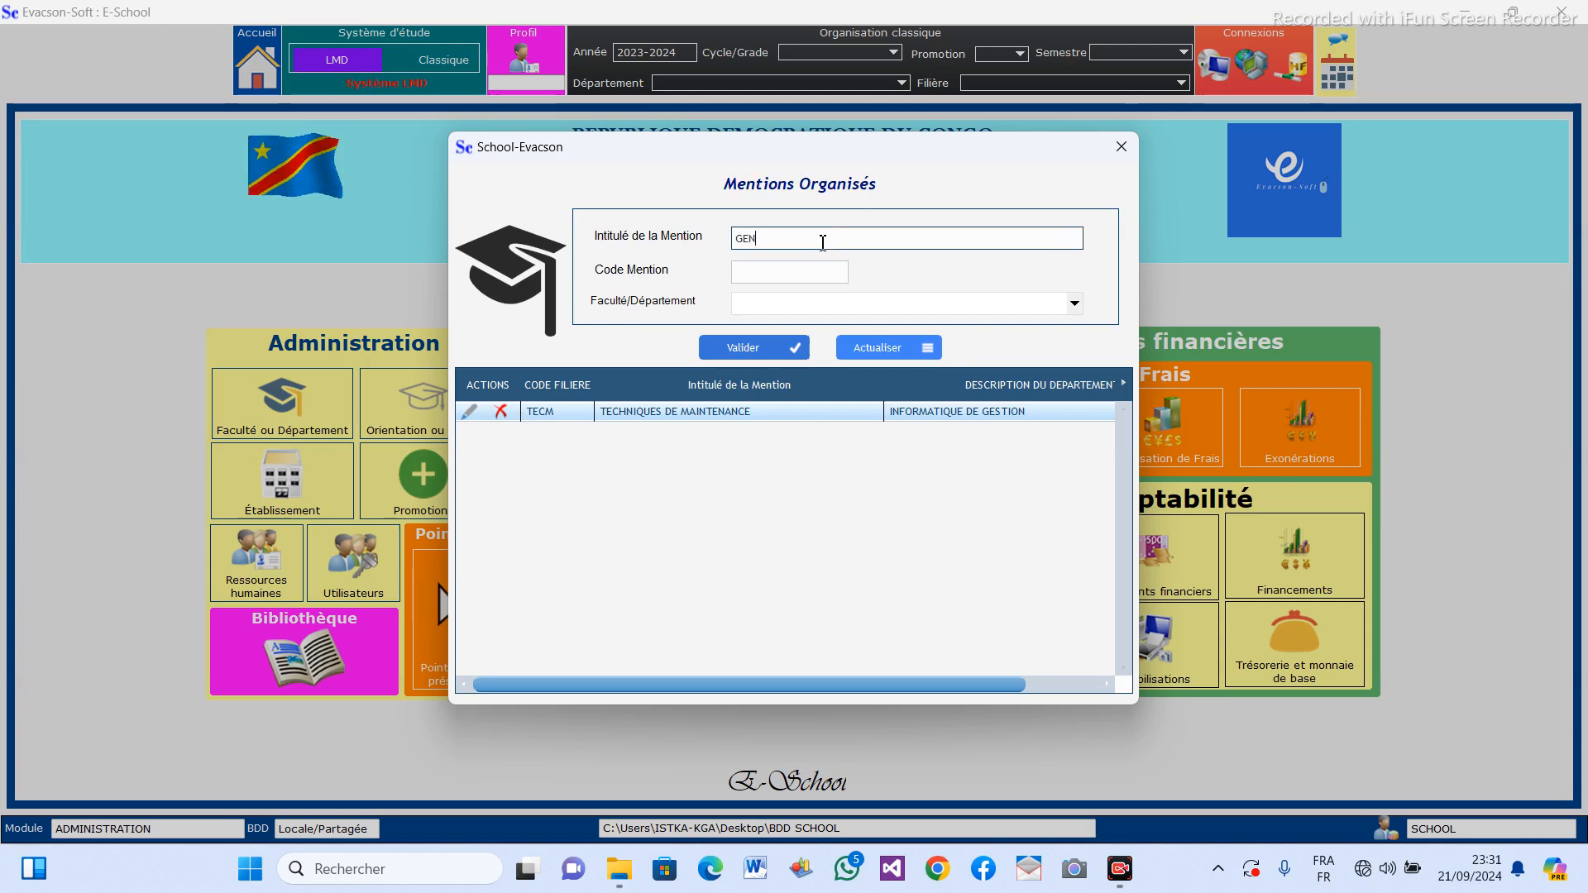
{"action": "type", "text": "IE LO"}
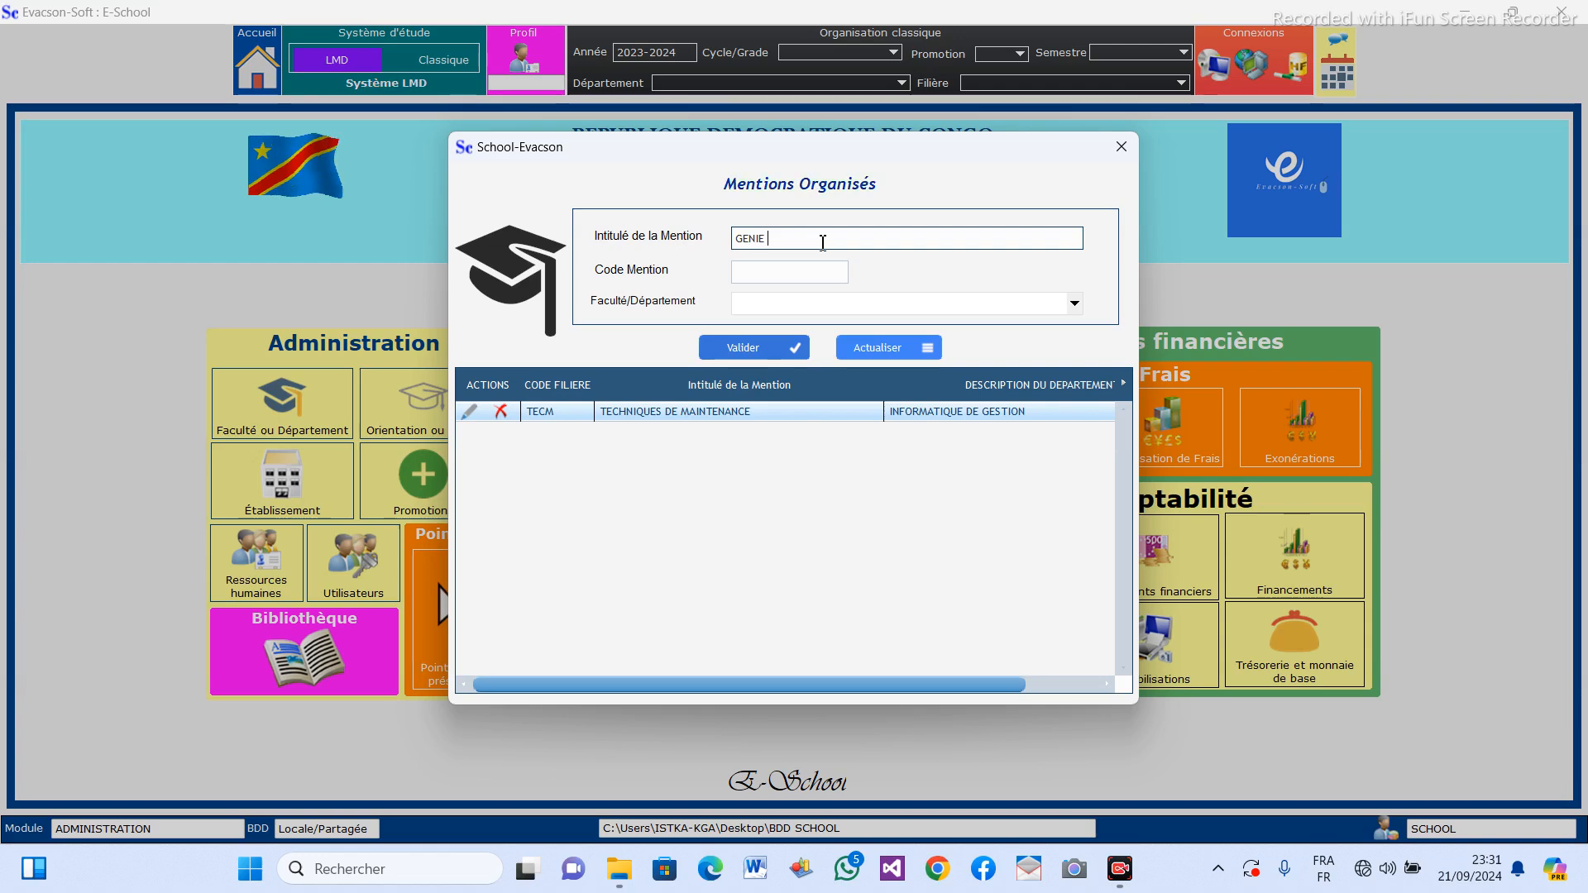
{"action": "type", "text": "GICIEL"}
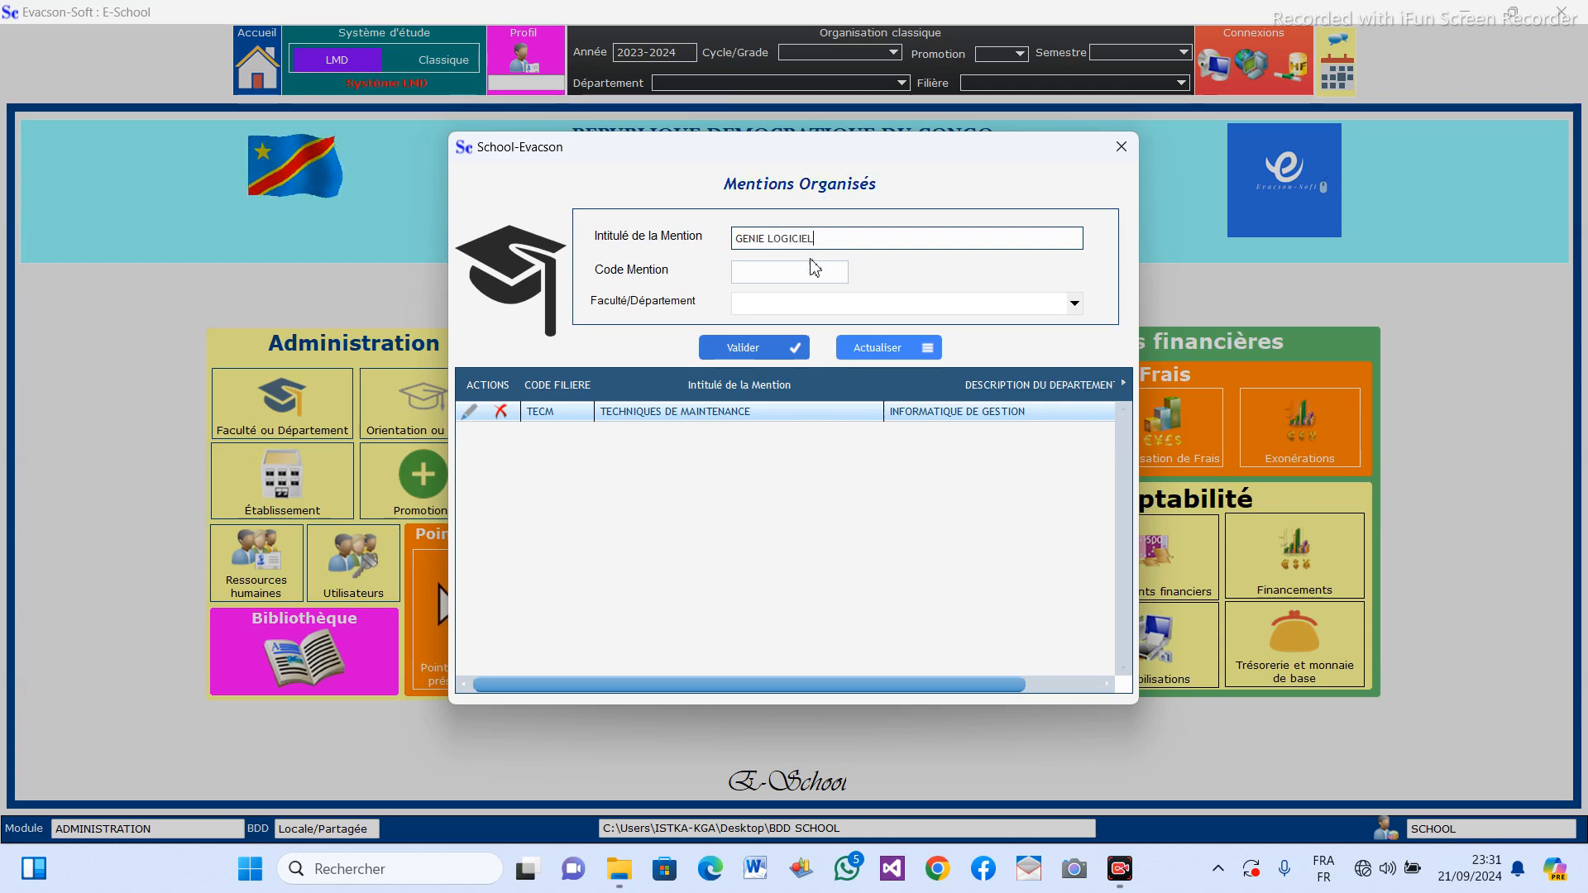
{"action": "left_click", "coordinate": [770, 278]}
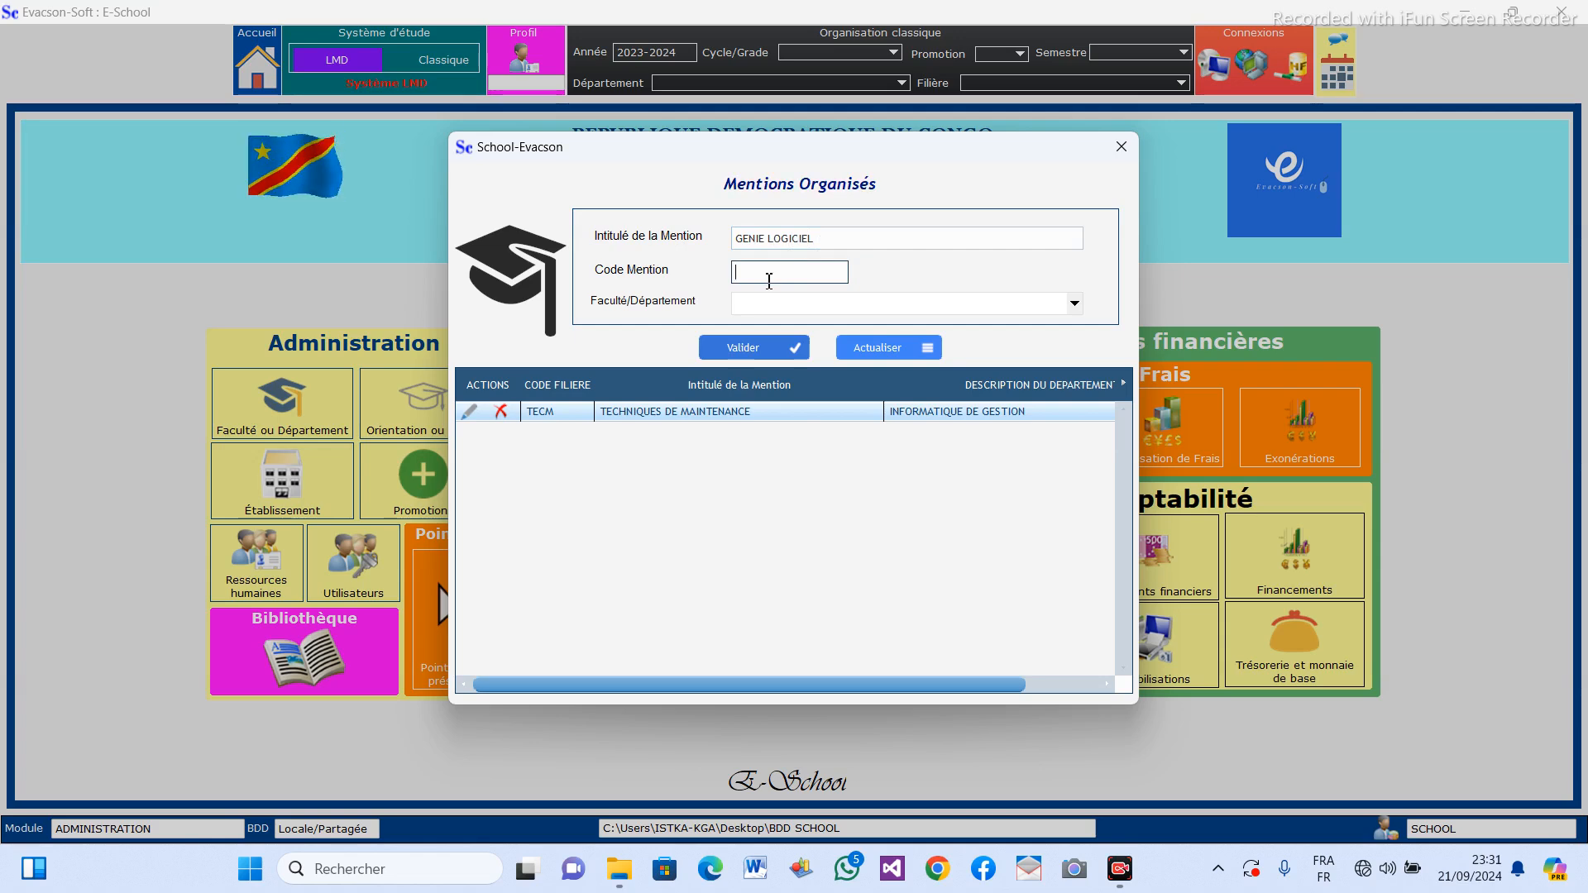
{"action": "type", "text": "GL"}
Assign the GENIE LOGICIEL mention to the INFORMATIQUE DE GESTION department and save the record.
{"action": "left_click", "coordinate": [1074, 304]}
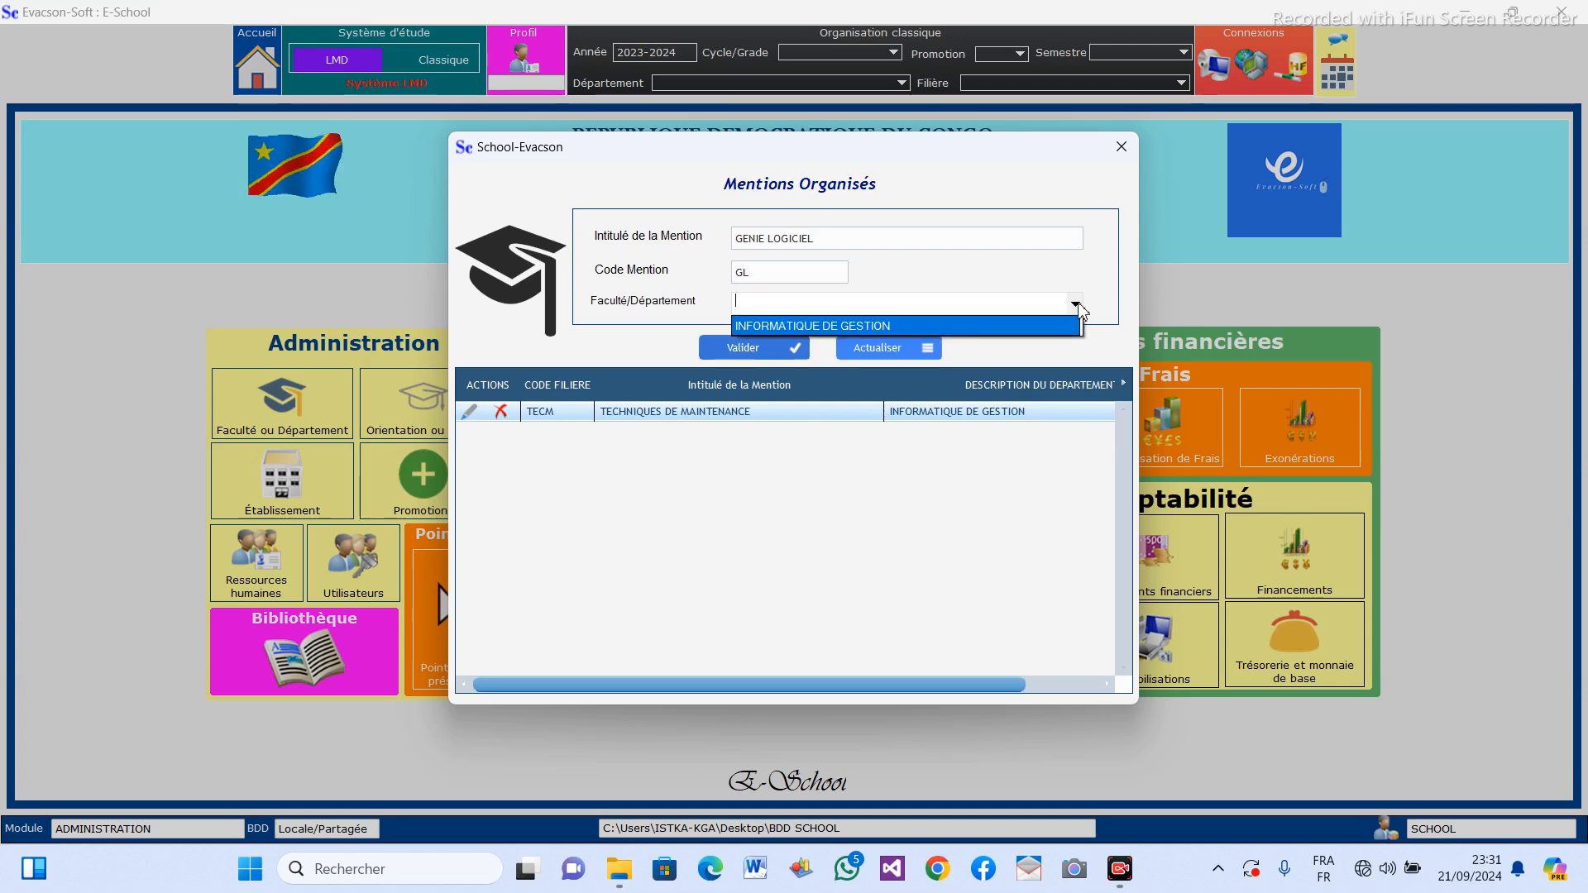
{"action": "left_click", "coordinate": [1017, 331]}
{"action": "left_click", "coordinate": [753, 350]}
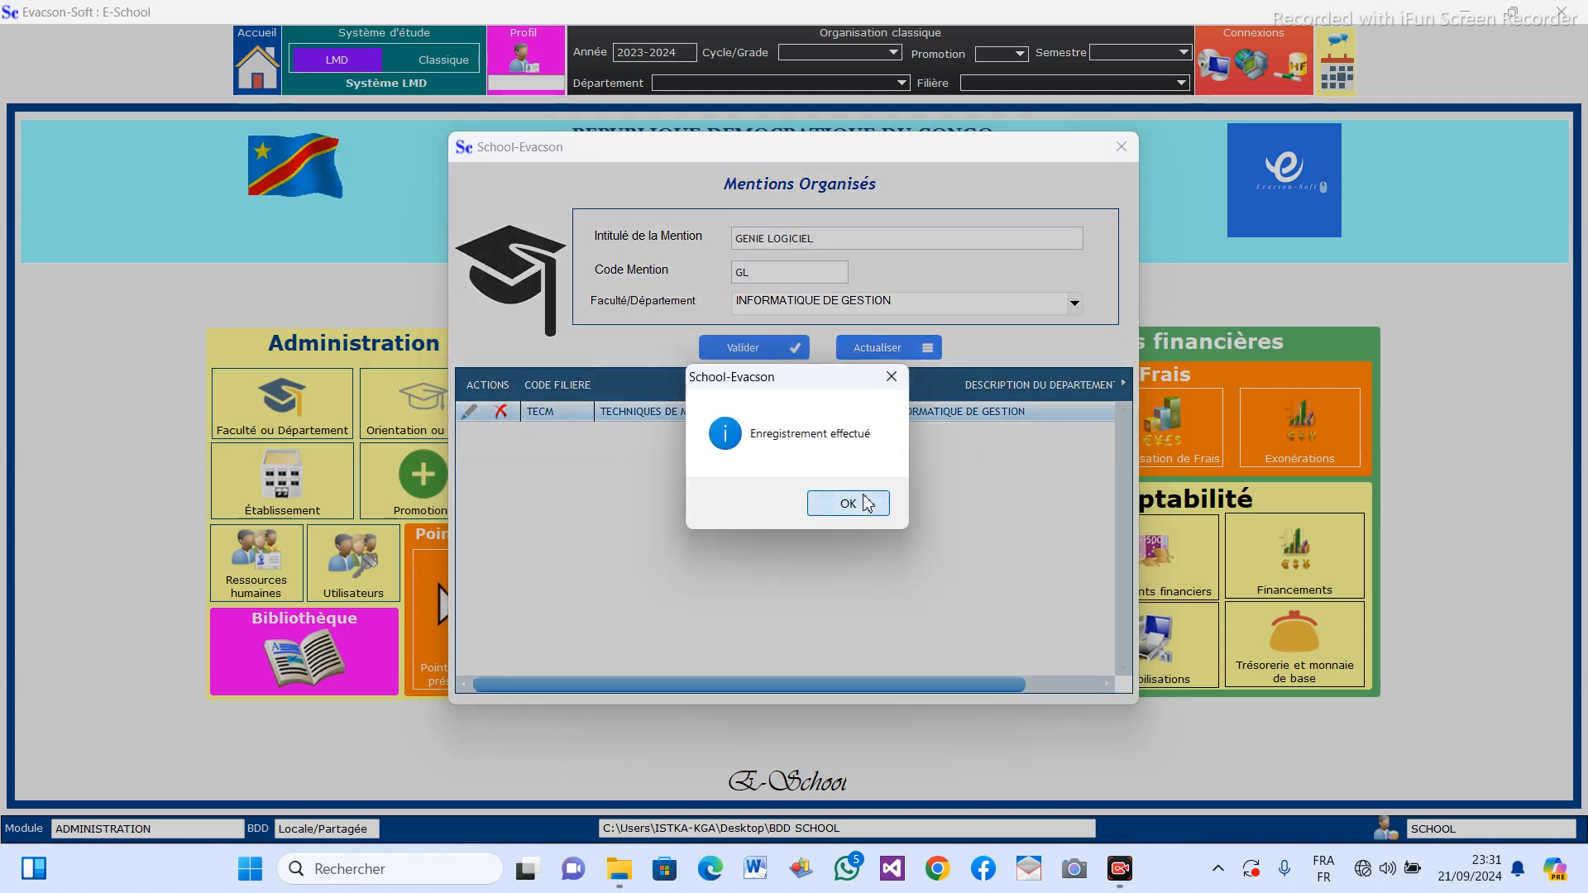
{"action": "left_click", "coordinate": [866, 503]}
Enter INTELLIGENCE ARTIFICIELLE as the title of another new mention.
{"action": "left_click", "coordinate": [749, 239]}
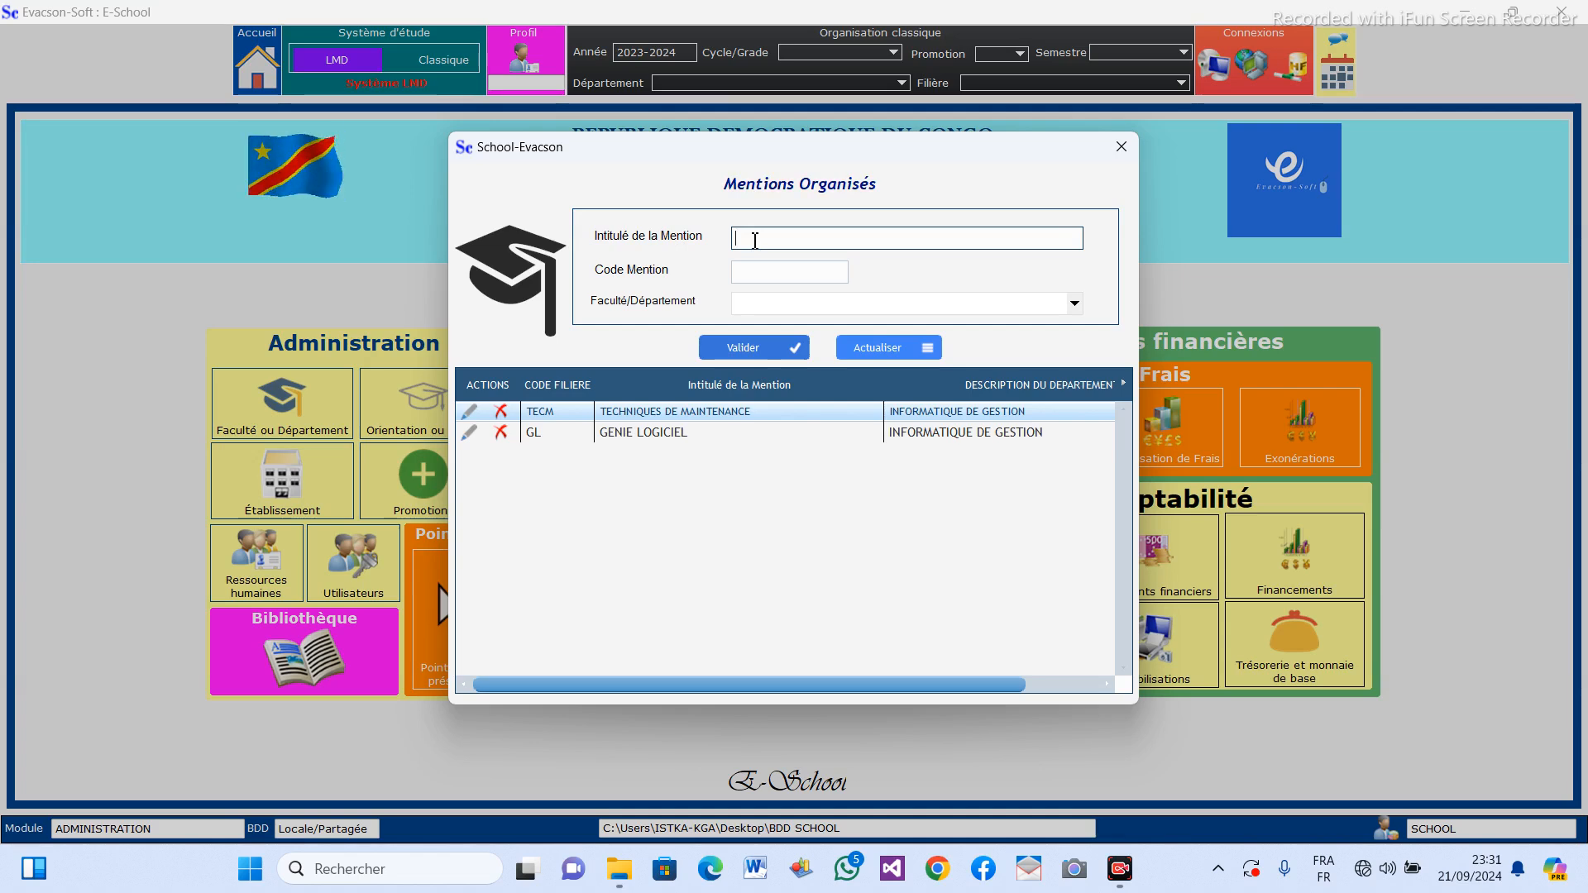
{"action": "type", "text": "L"}
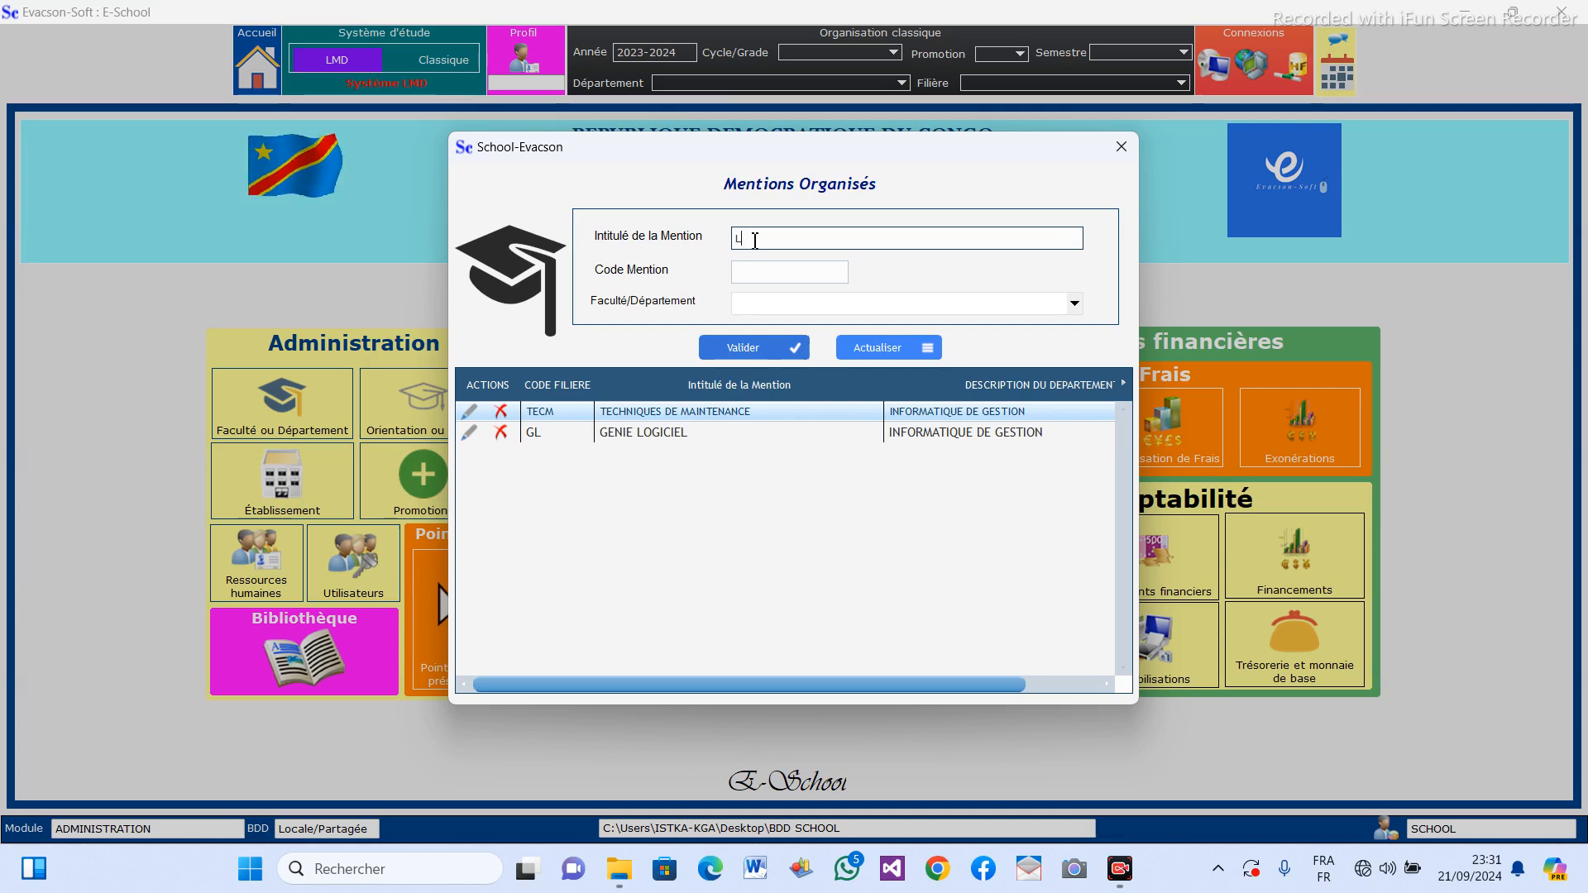
{"action": "type", "text": "INT"}
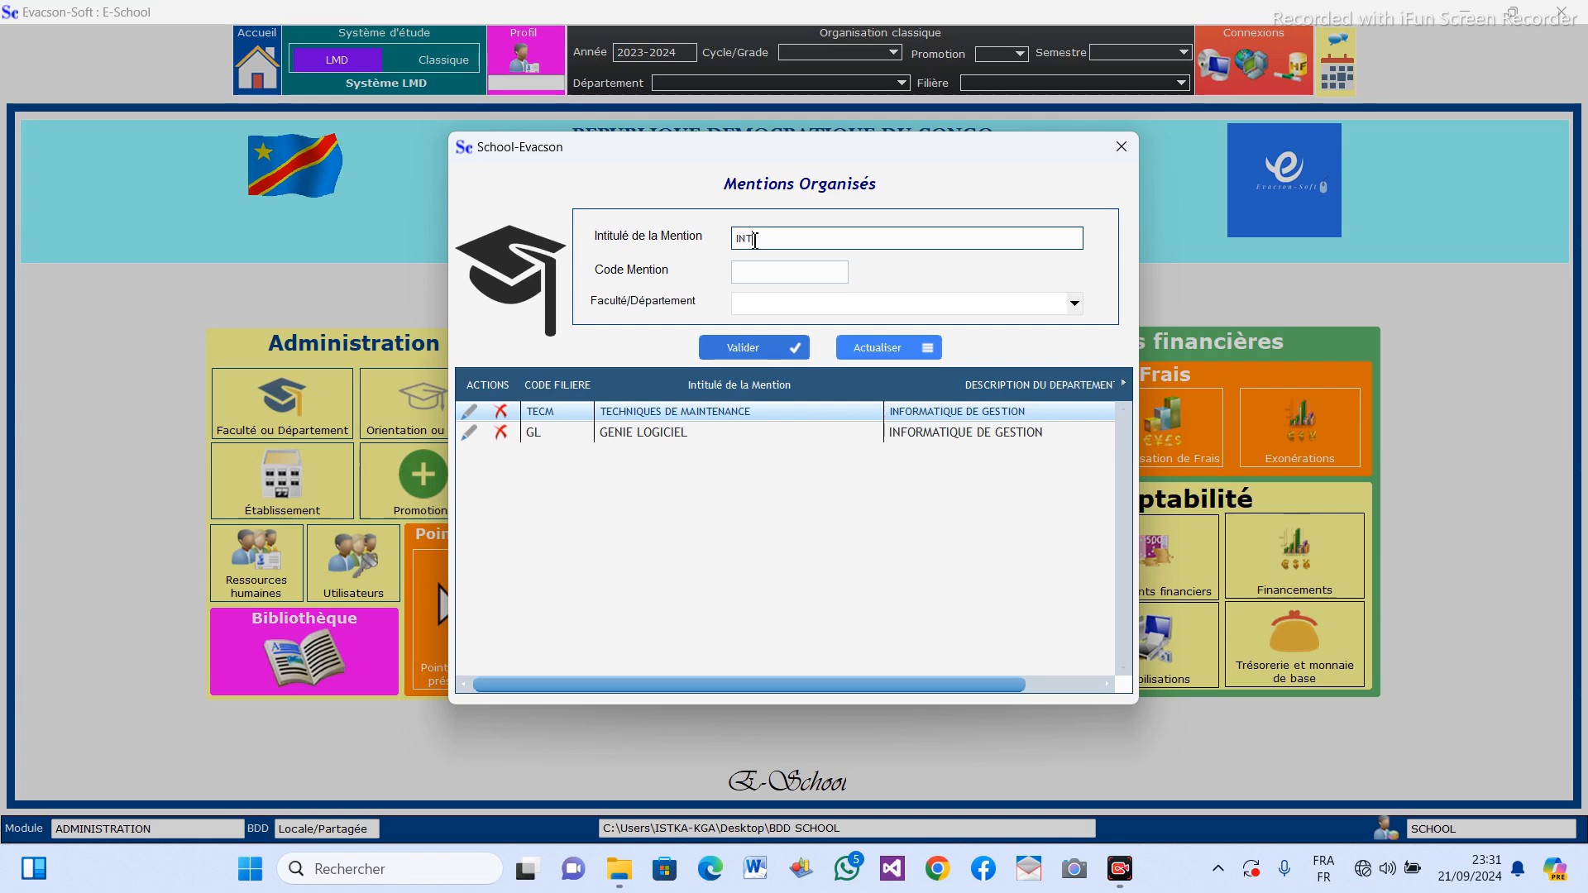
{"action": "type", "text": "ELLIGENCE ARTIFICIELLE"}
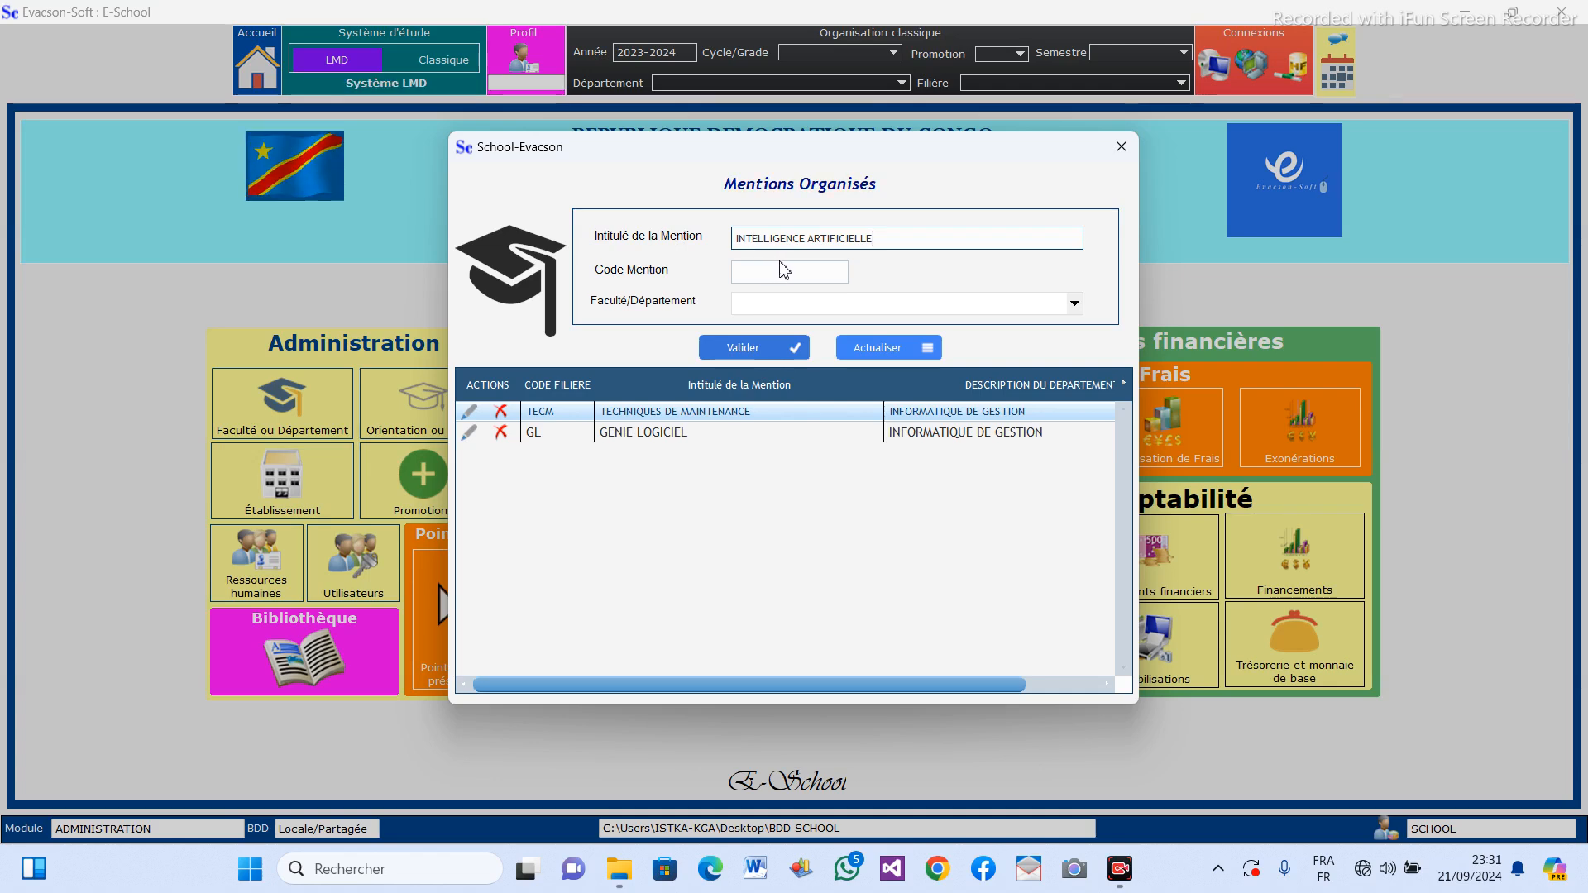
Give the INTELLIGENCE ARTIFICIELLE mention the code IA and the INFORMATIQUE DE GESTION department, save it and leave the mentions form.
{"action": "left_click", "coordinate": [787, 268]}
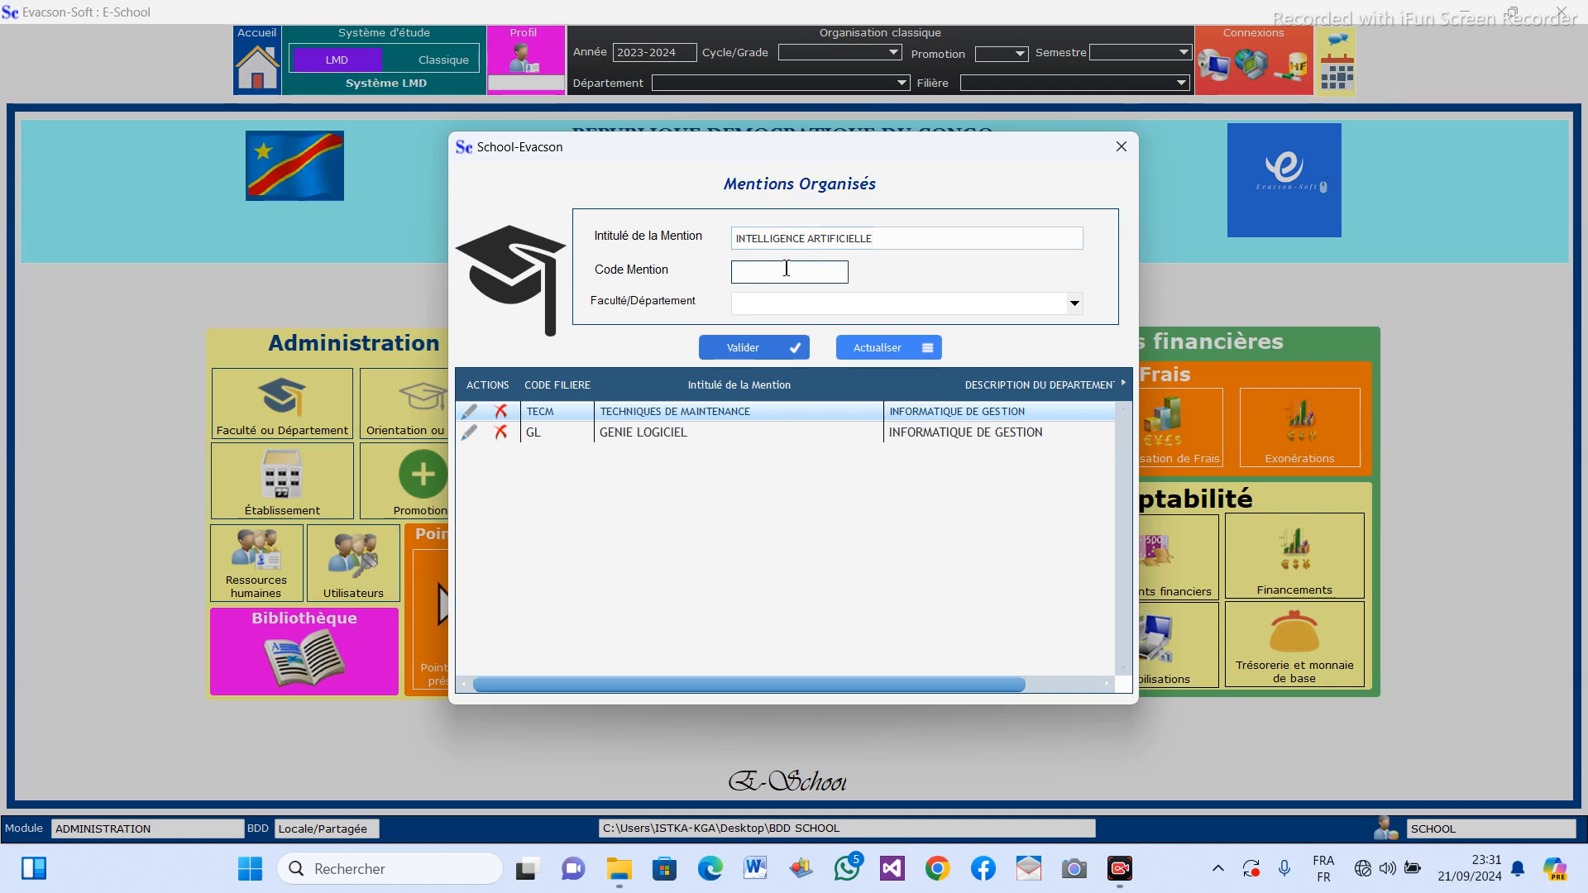
{"action": "type", "text": "I"}
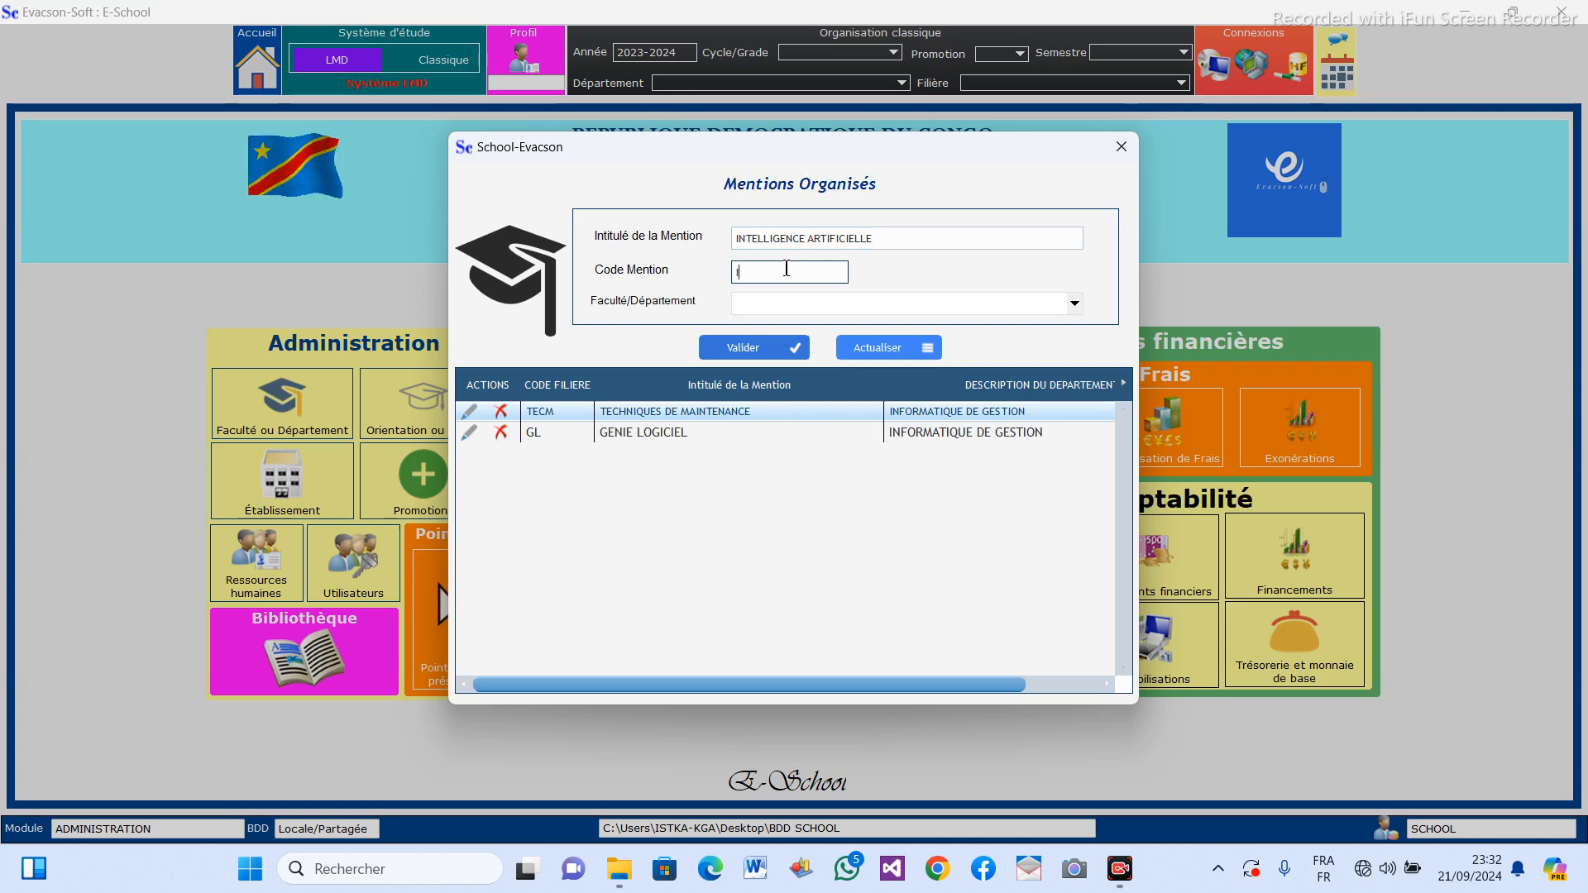
{"action": "type", "text": "A"}
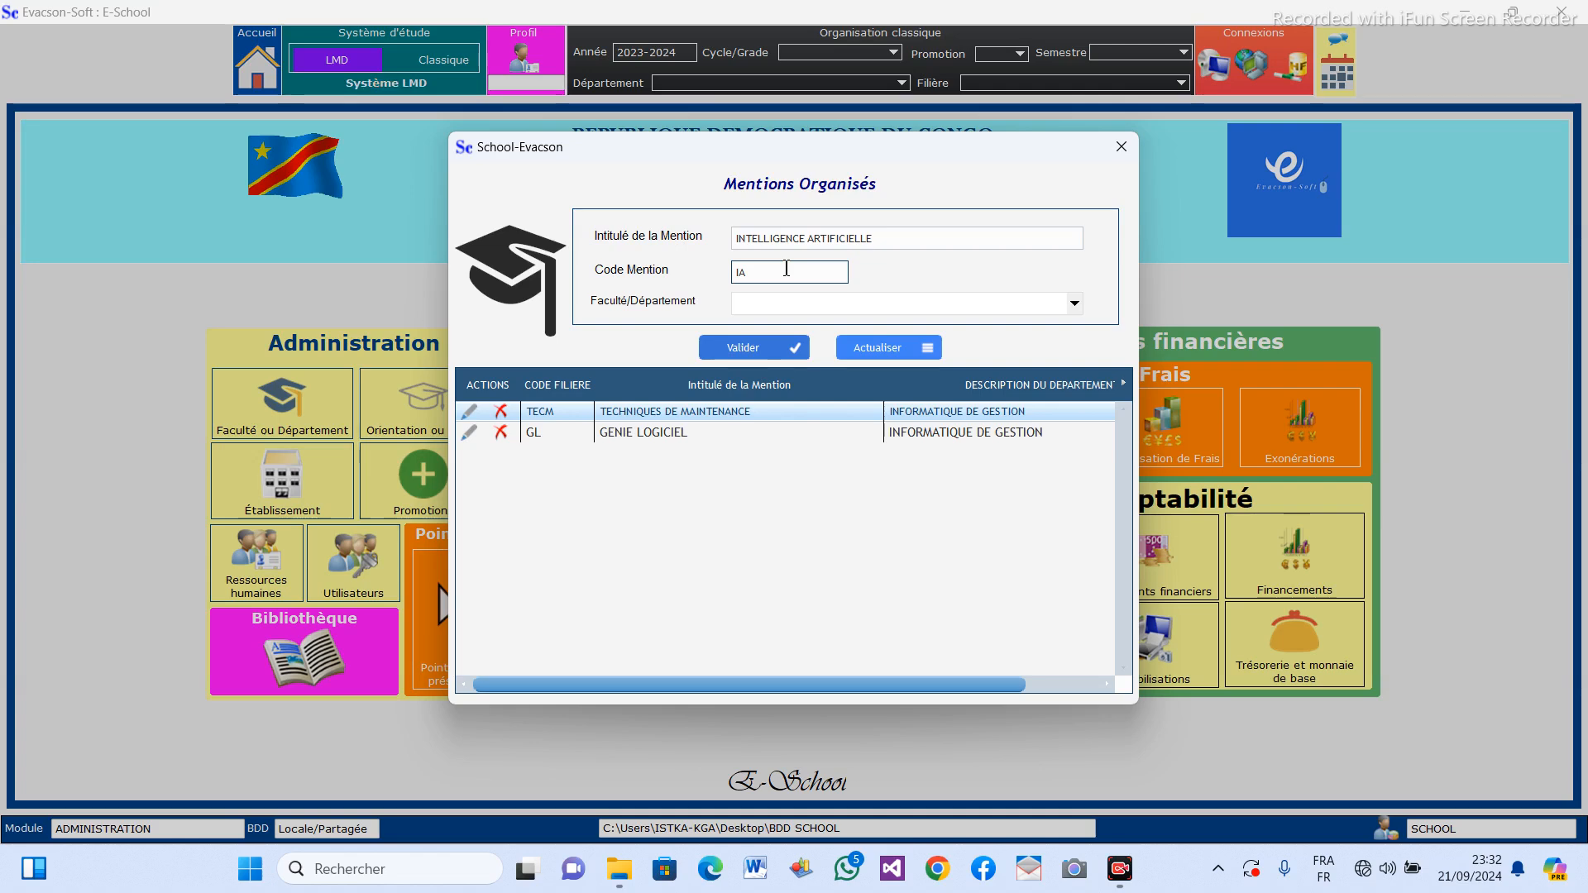
{"action": "left_click", "coordinate": [1075, 304]}
{"action": "left_click", "coordinate": [1021, 327]}
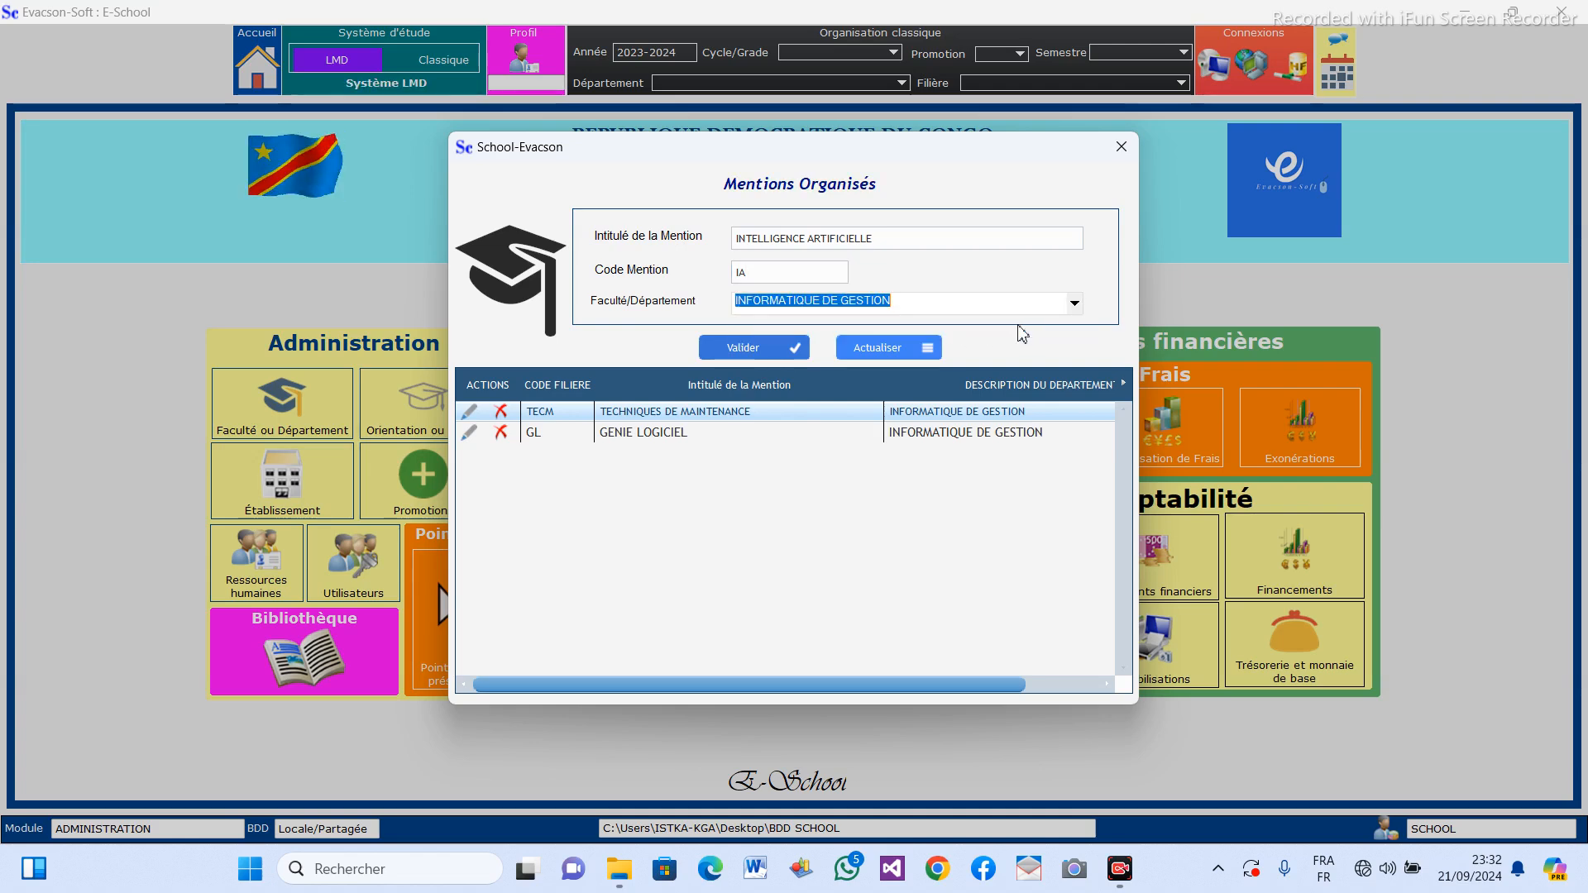
{"action": "left_click", "coordinate": [763, 358]}
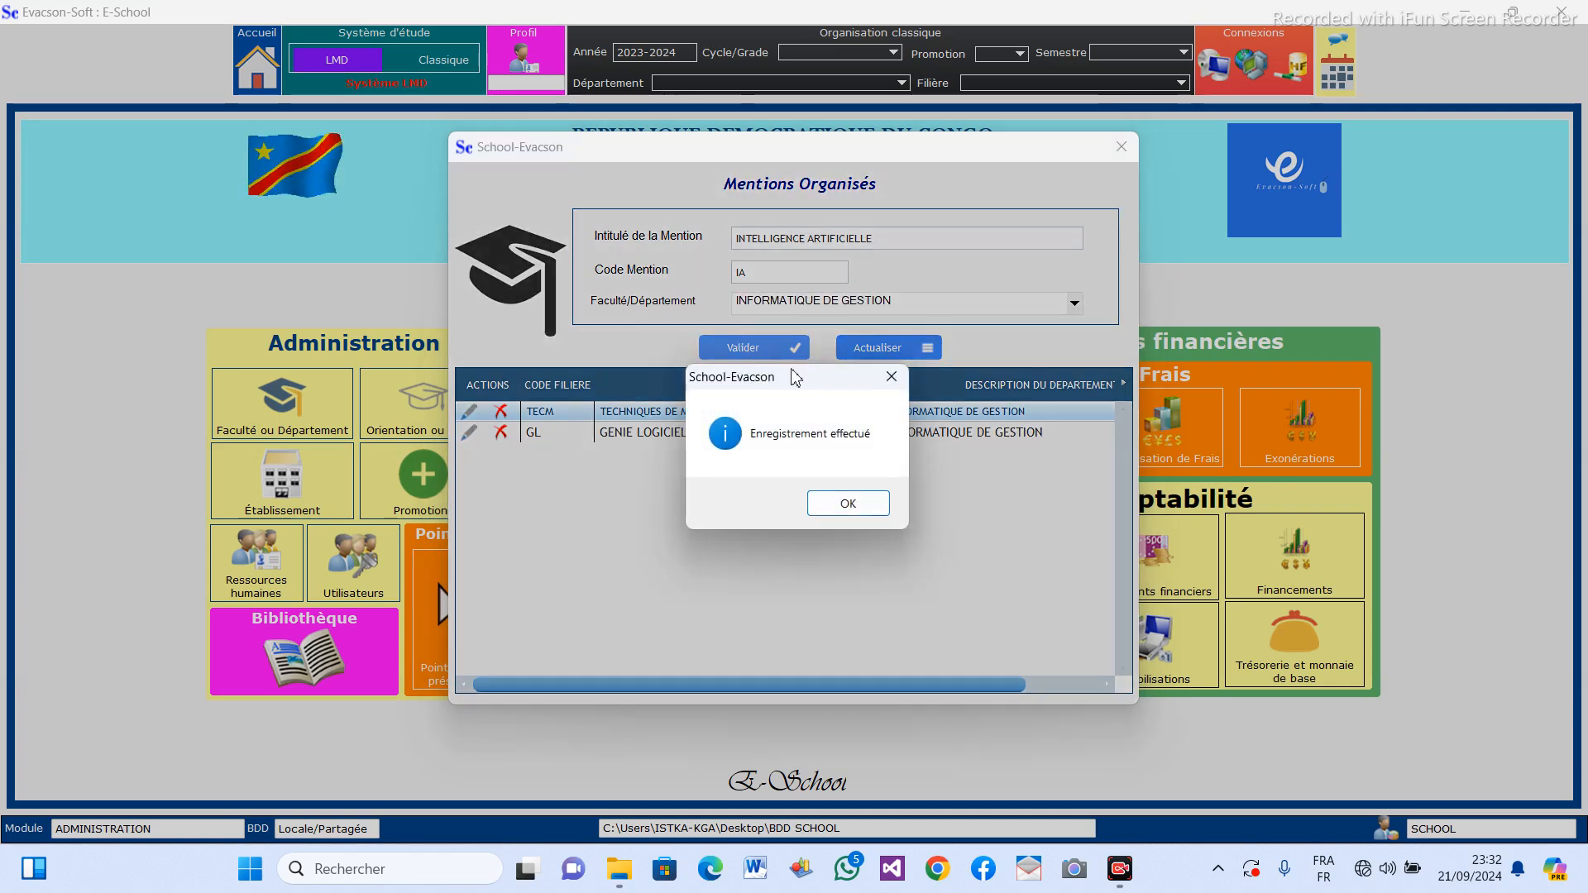
{"action": "left_click", "coordinate": [868, 512]}
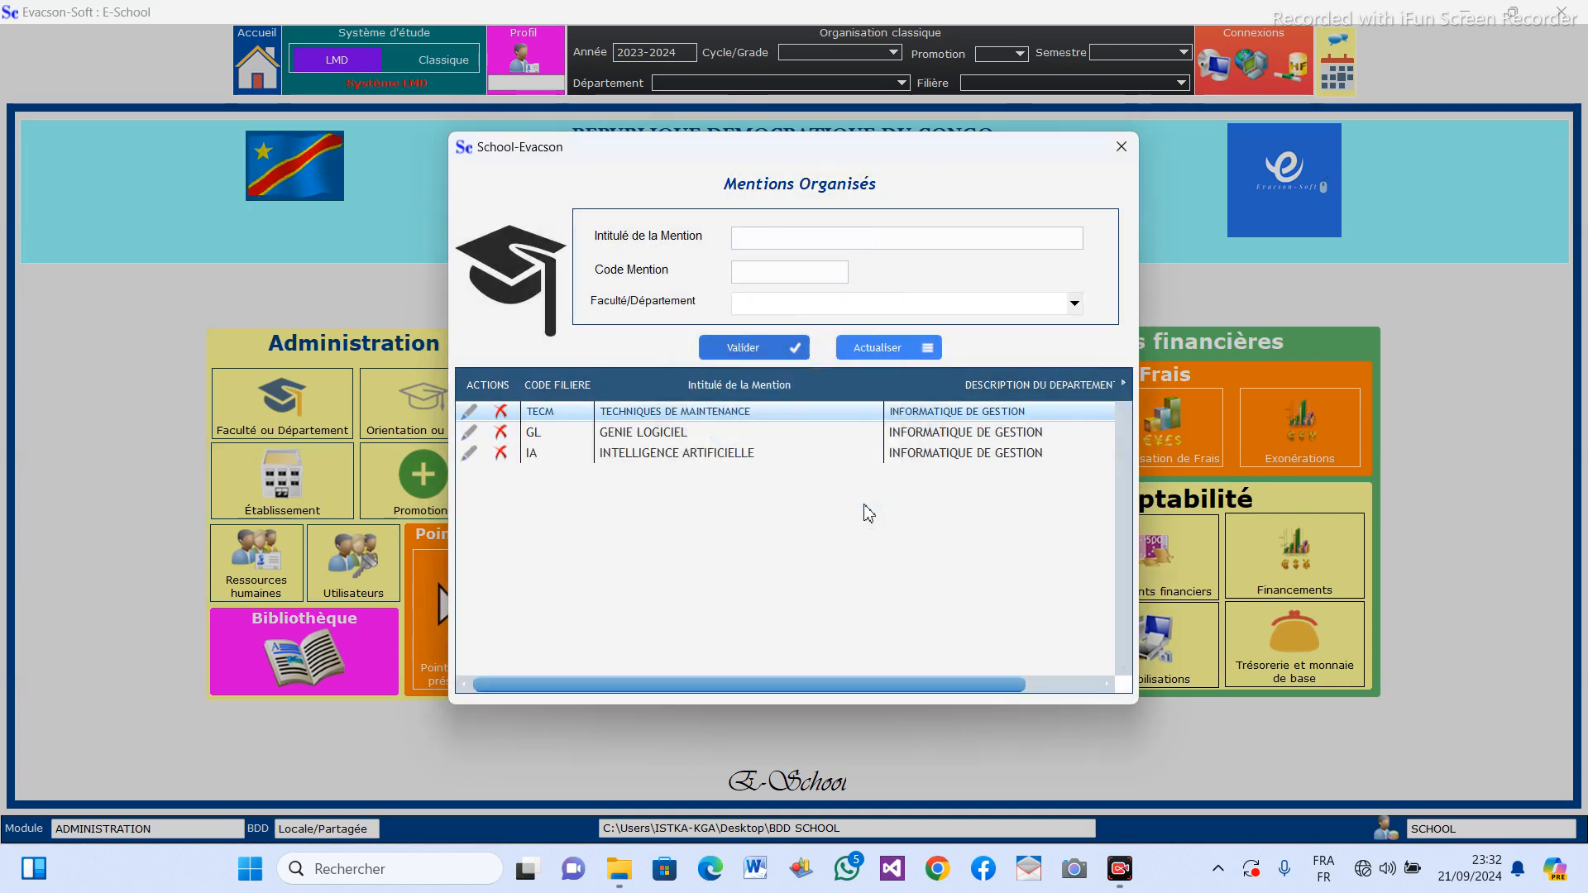
{"action": "left_click", "coordinate": [1122, 149]}
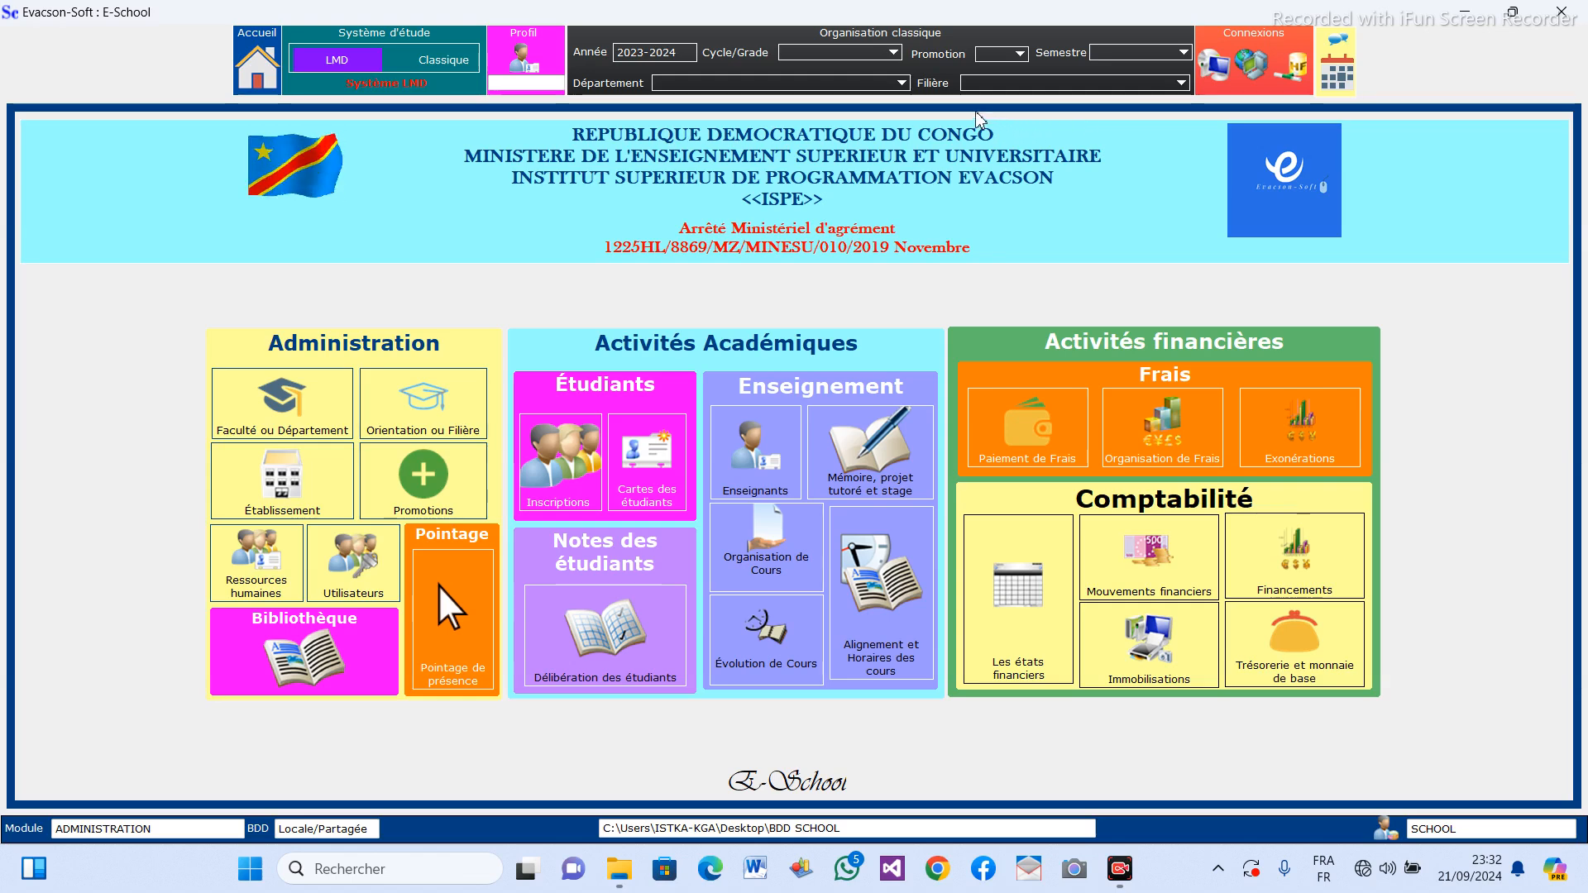
Open the Promotions form and set the new promotion's level to 1er and its code to L1 LMD.
{"action": "left_click", "coordinate": [421, 485]}
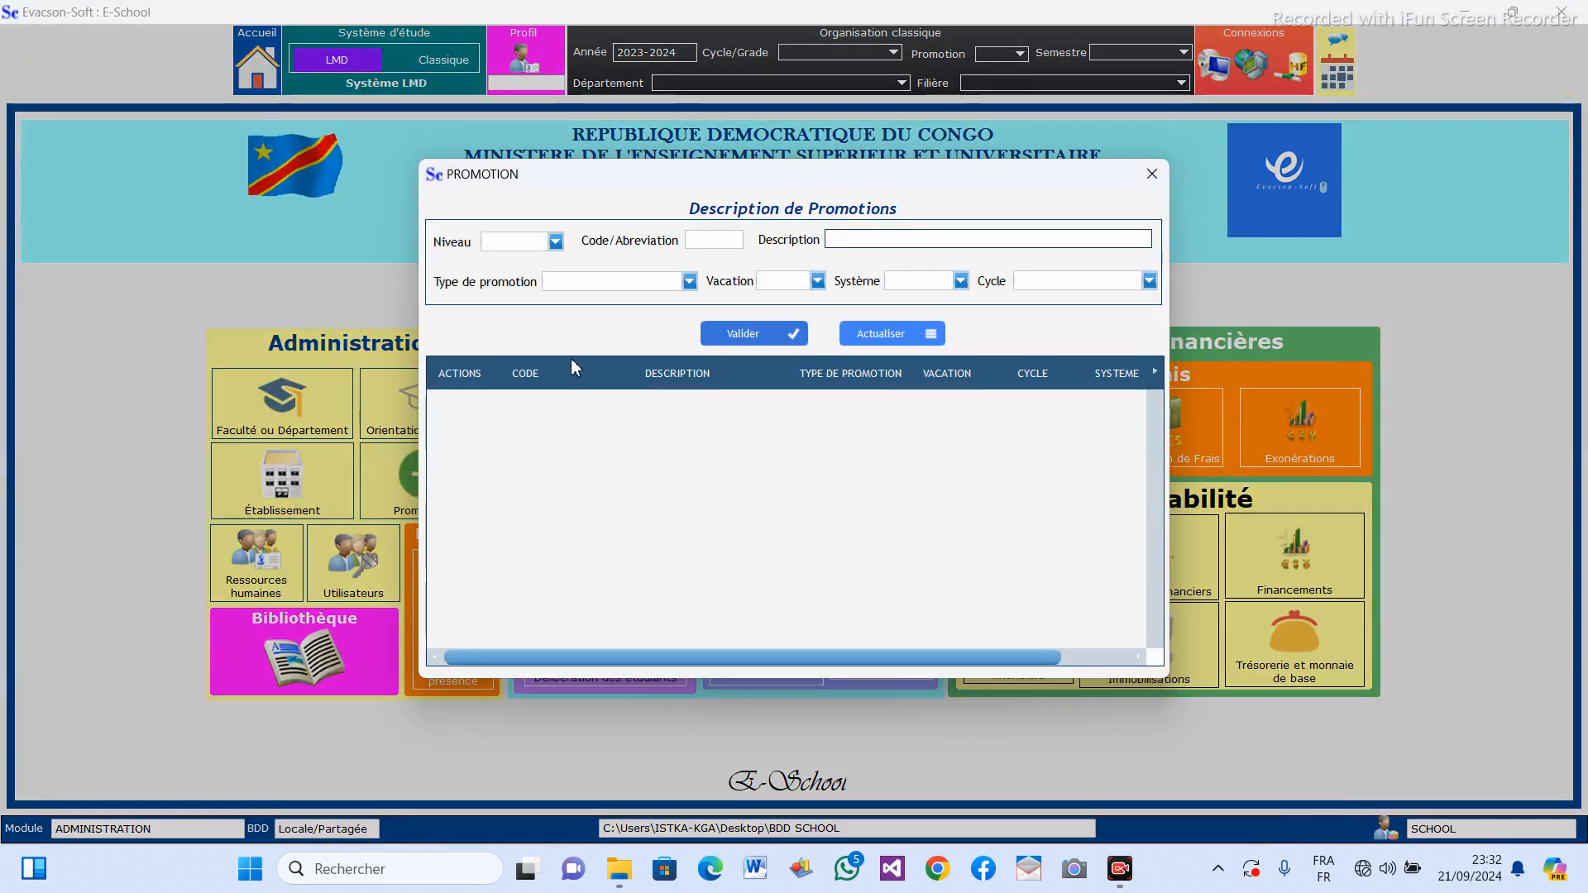
{"action": "left_click", "coordinate": [557, 248]}
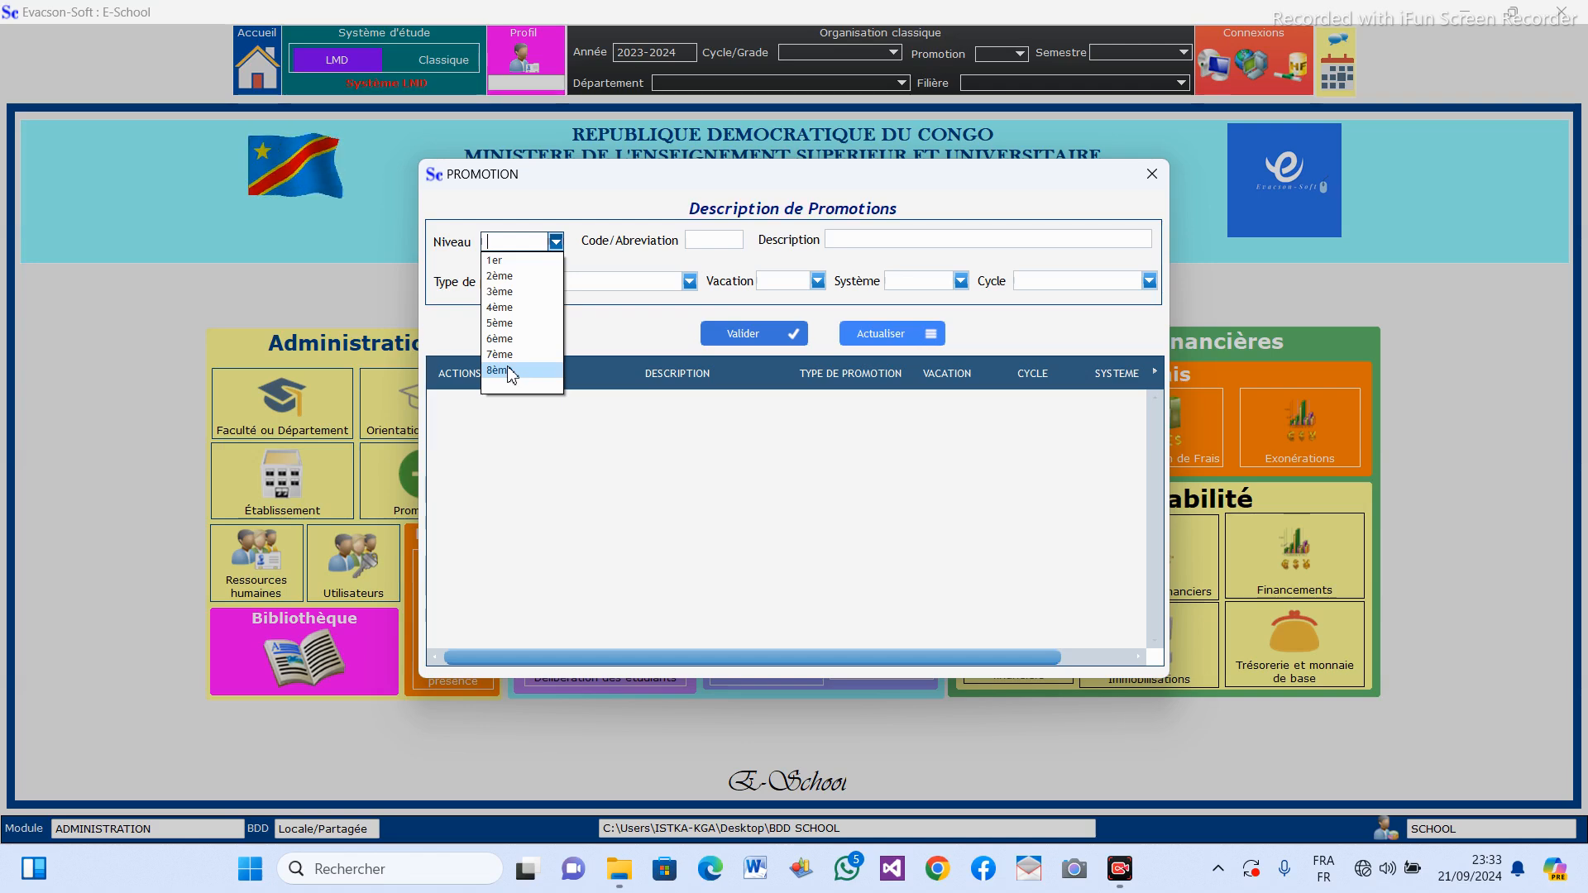
{"action": "left_click", "coordinate": [506, 261]}
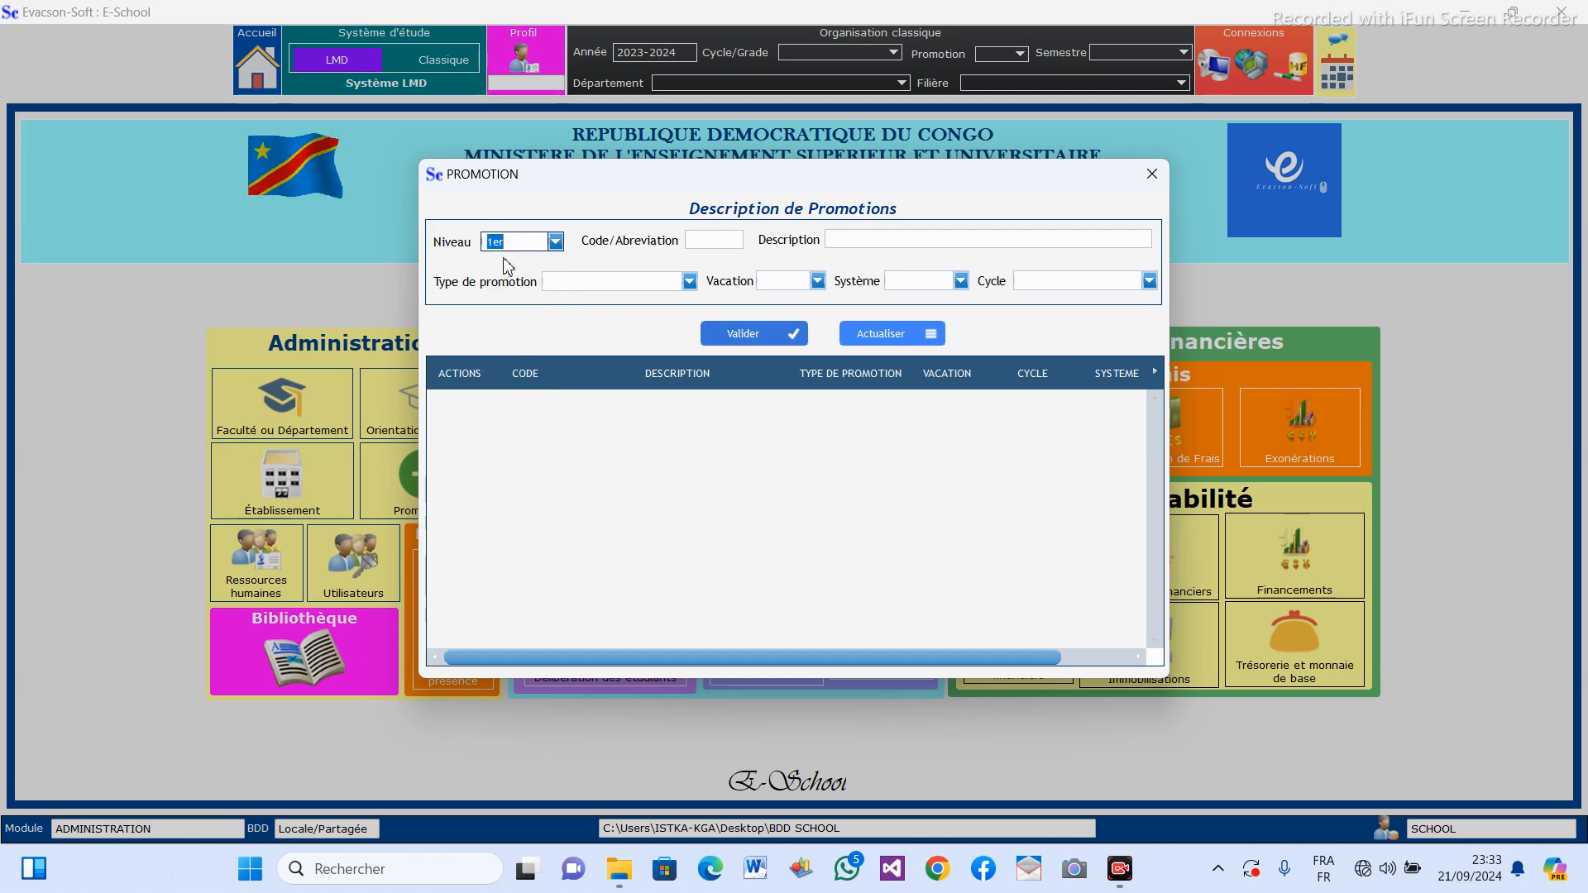
{"action": "left_click", "coordinate": [701, 245]}
{"action": "type", "text": "L1 LMD"}
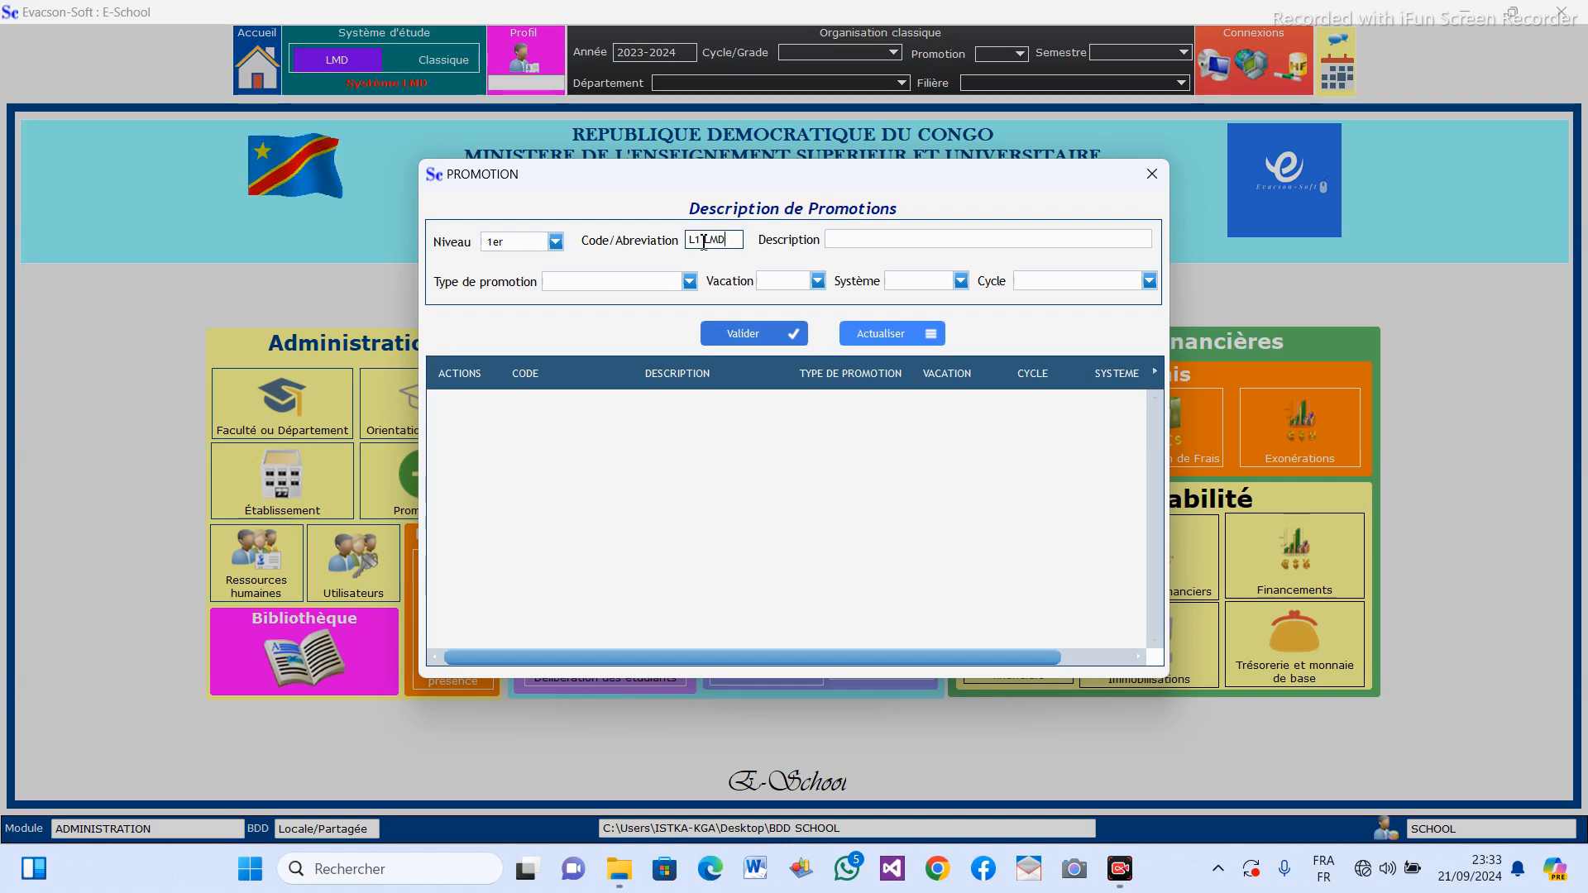
Enter PREMIERE LICENCE ACADEMIQUE as the description of the L1 LMD promotion.
{"action": "left_click", "coordinate": [880, 239]}
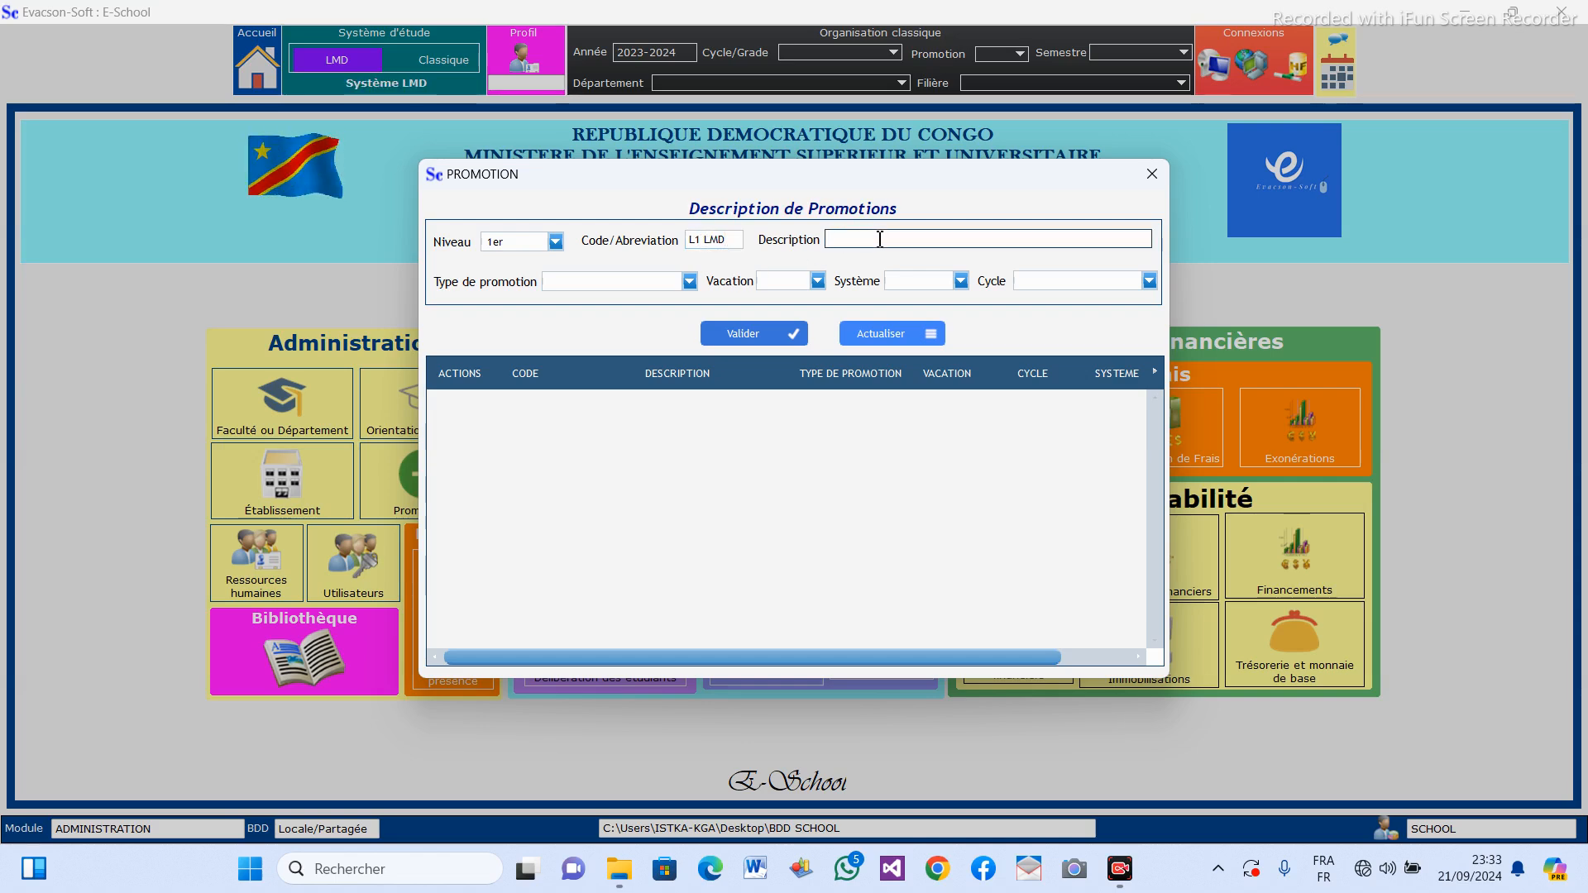
{"action": "type", "text": "PREMIER"}
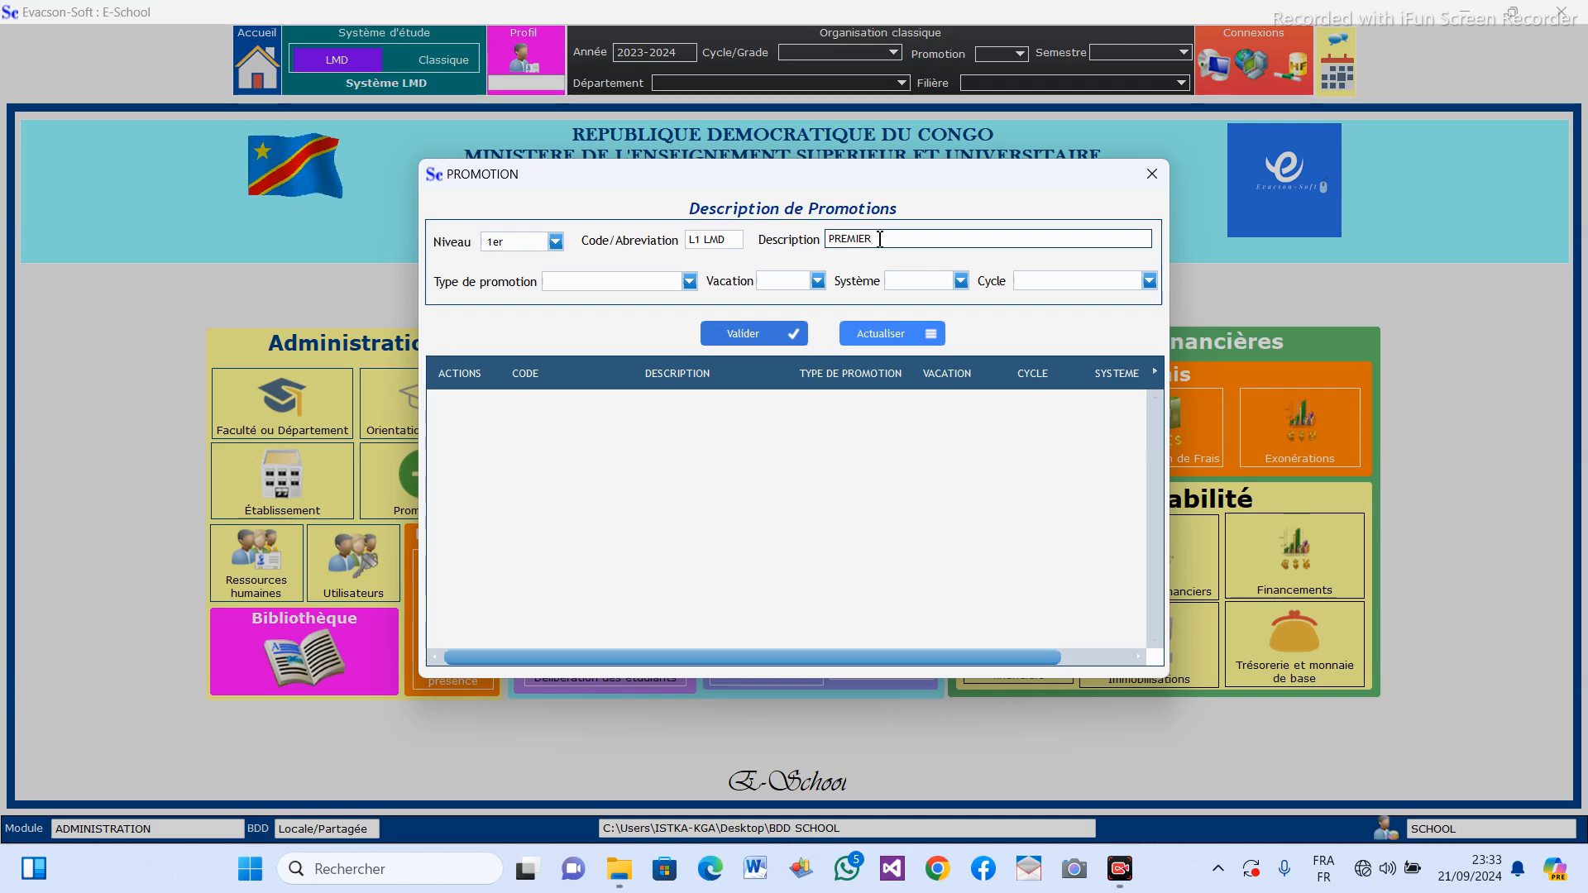
{"action": "type", "text": "E LICENCE A"}
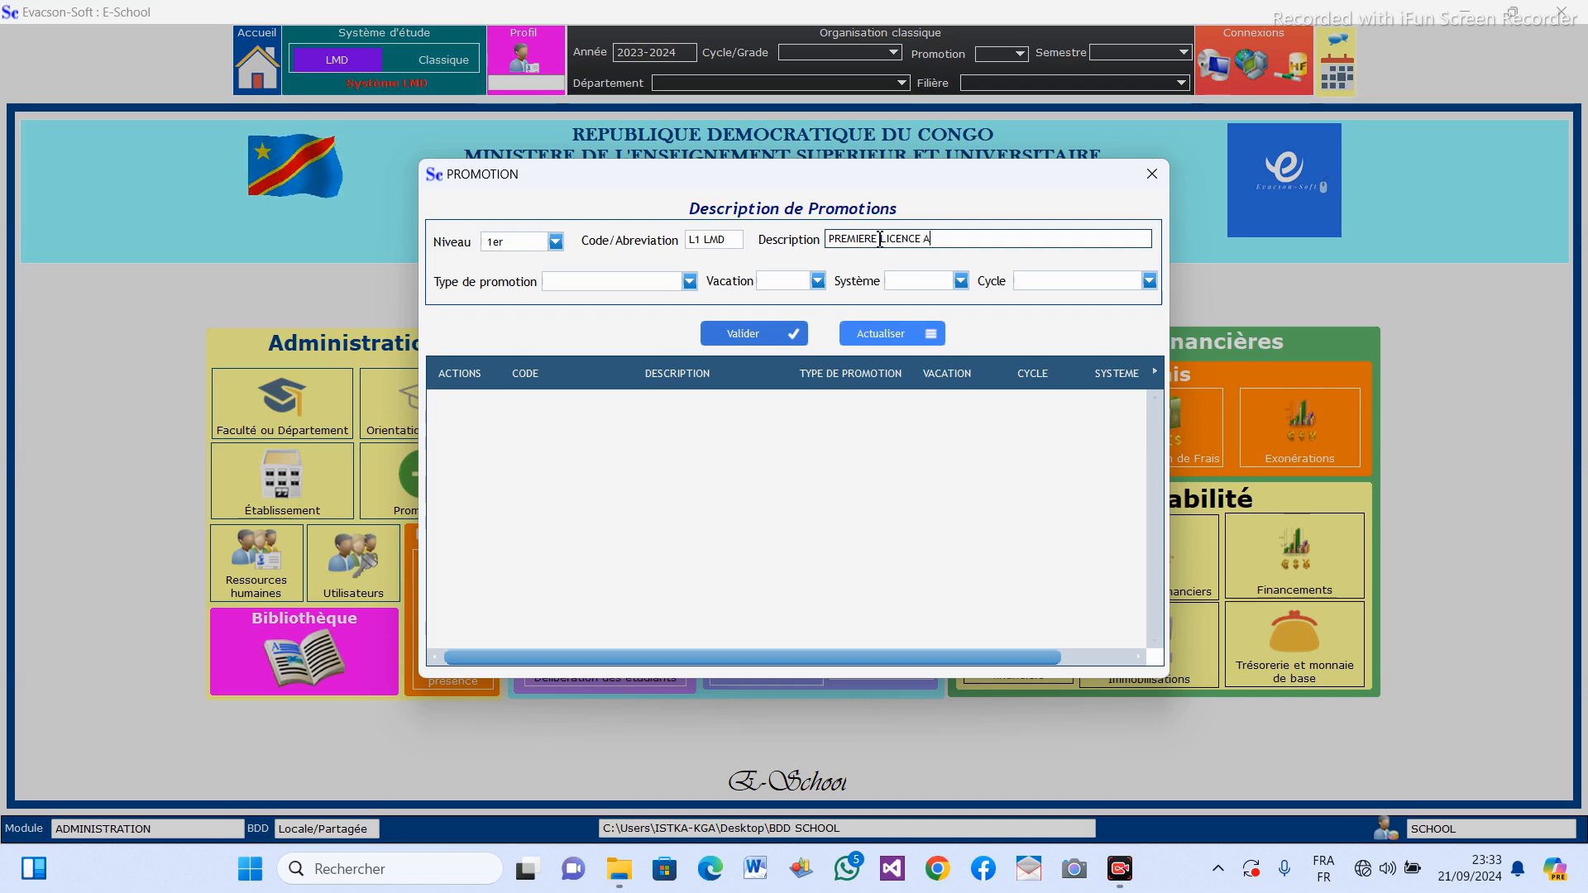
{"action": "type", "text": "CADEMIQUE"}
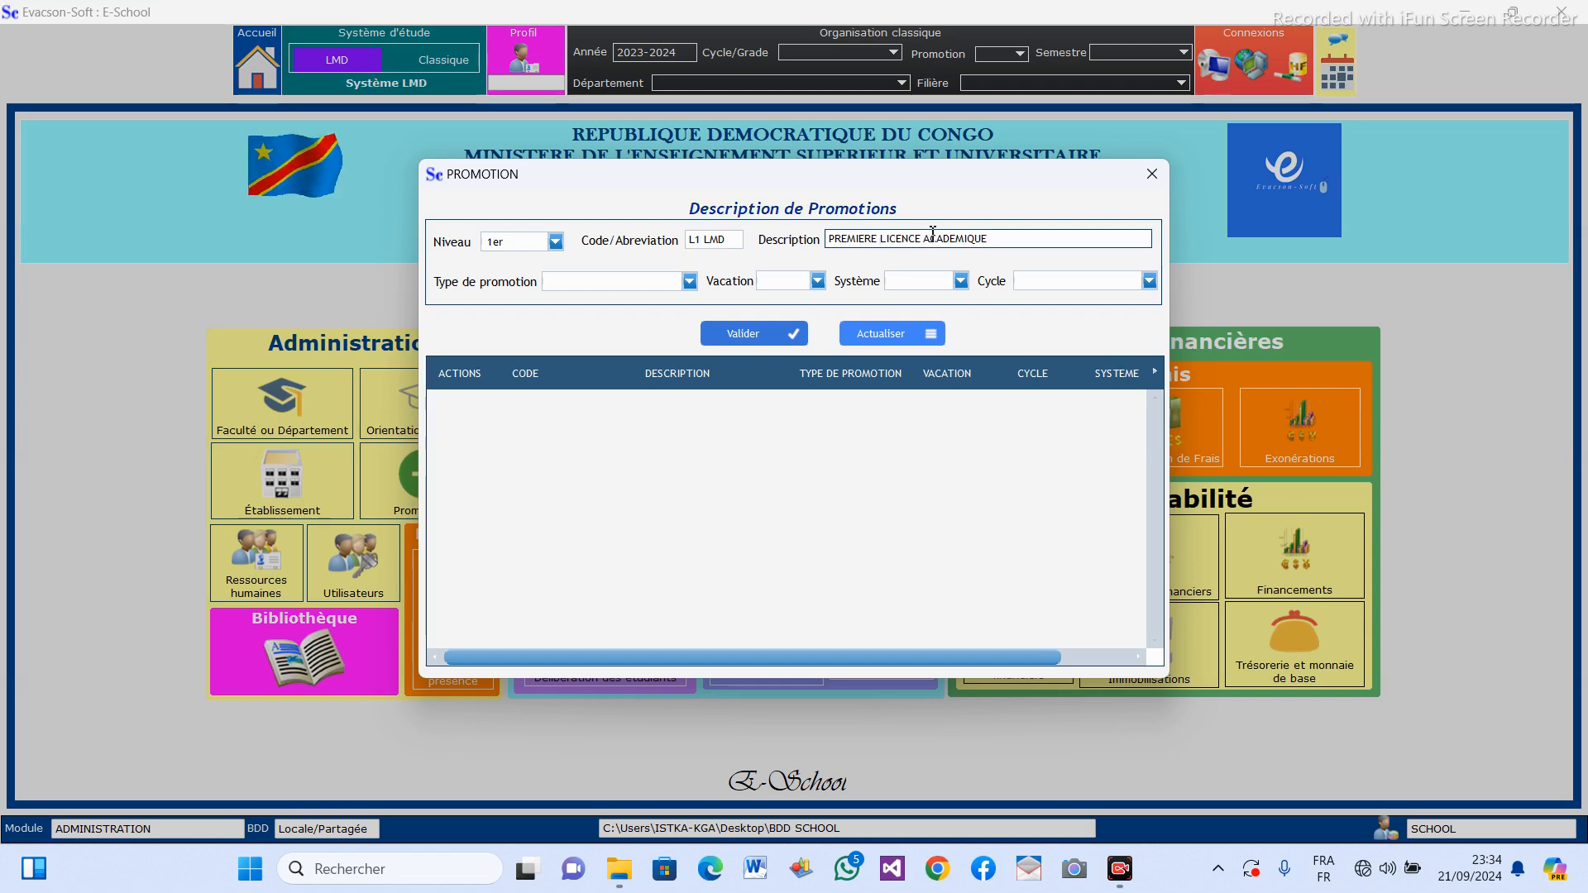
{"action": "left_click_drag", "start_coordinate": [1001, 240], "coordinate": [876, 238]}
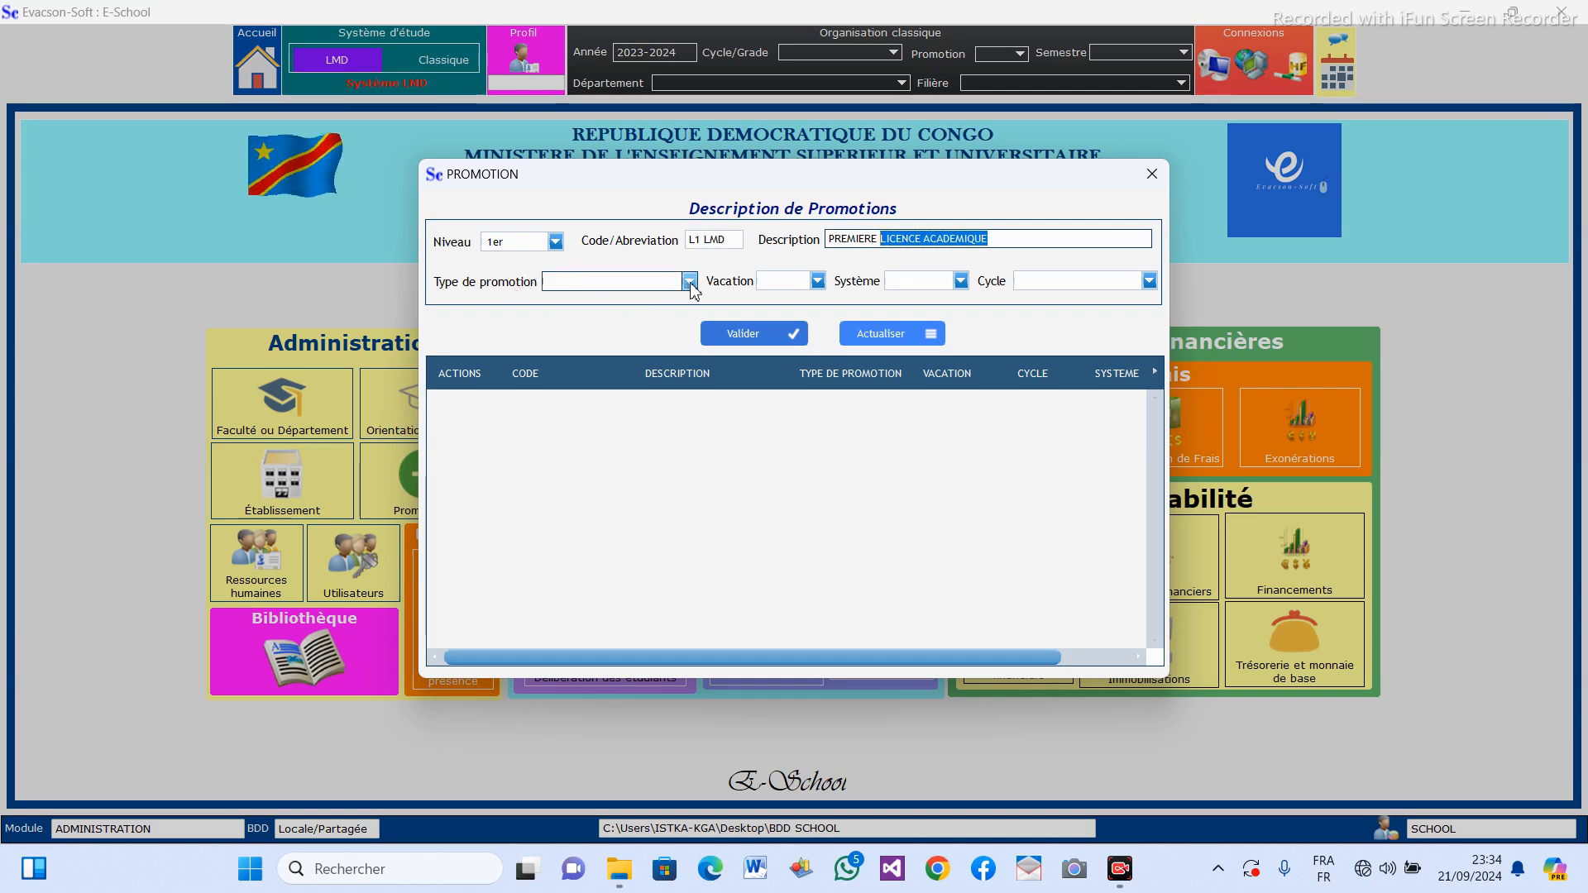
Set the promotion's type to Promotion Montante, its vacation to Jour and its system to LMD.
{"action": "left_click", "coordinate": [690, 283]}
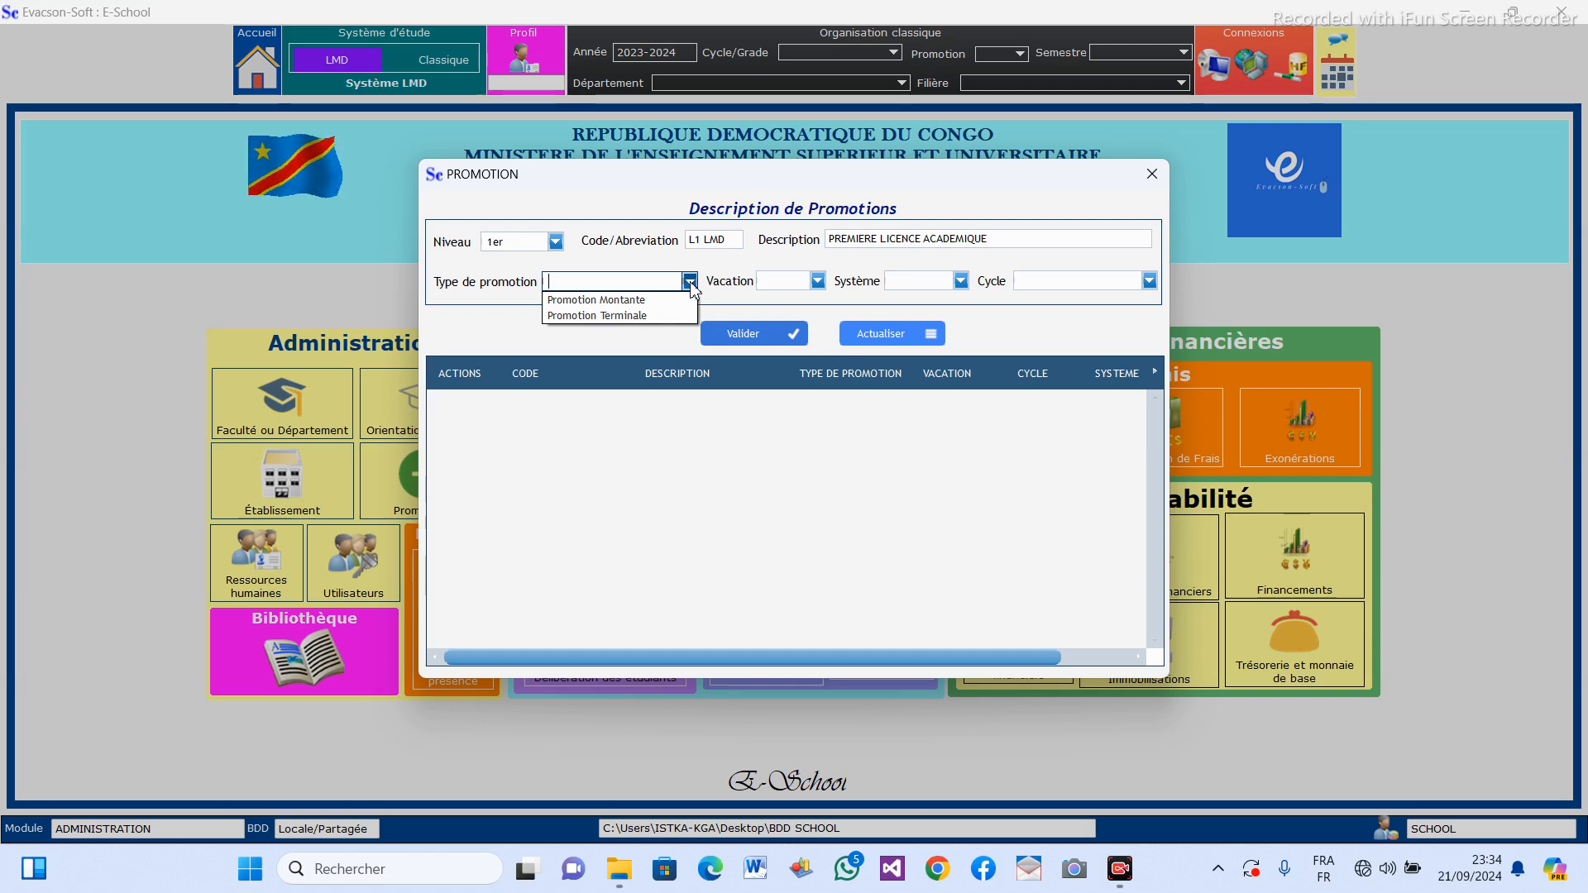
{"action": "left_click", "coordinate": [629, 300]}
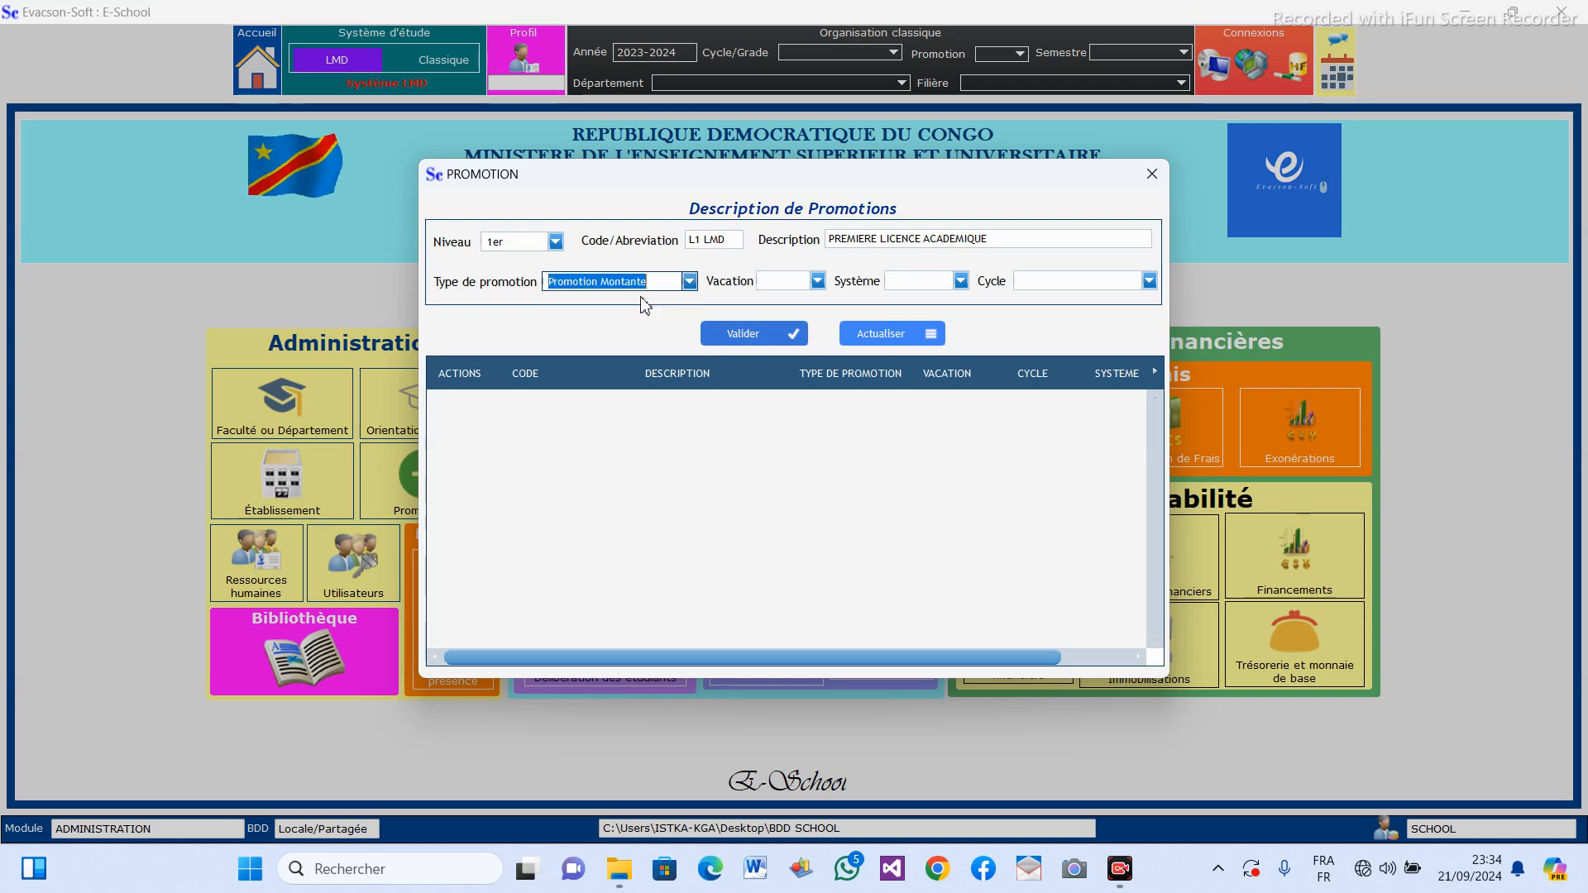
{"action": "left_click", "coordinate": [817, 282]}
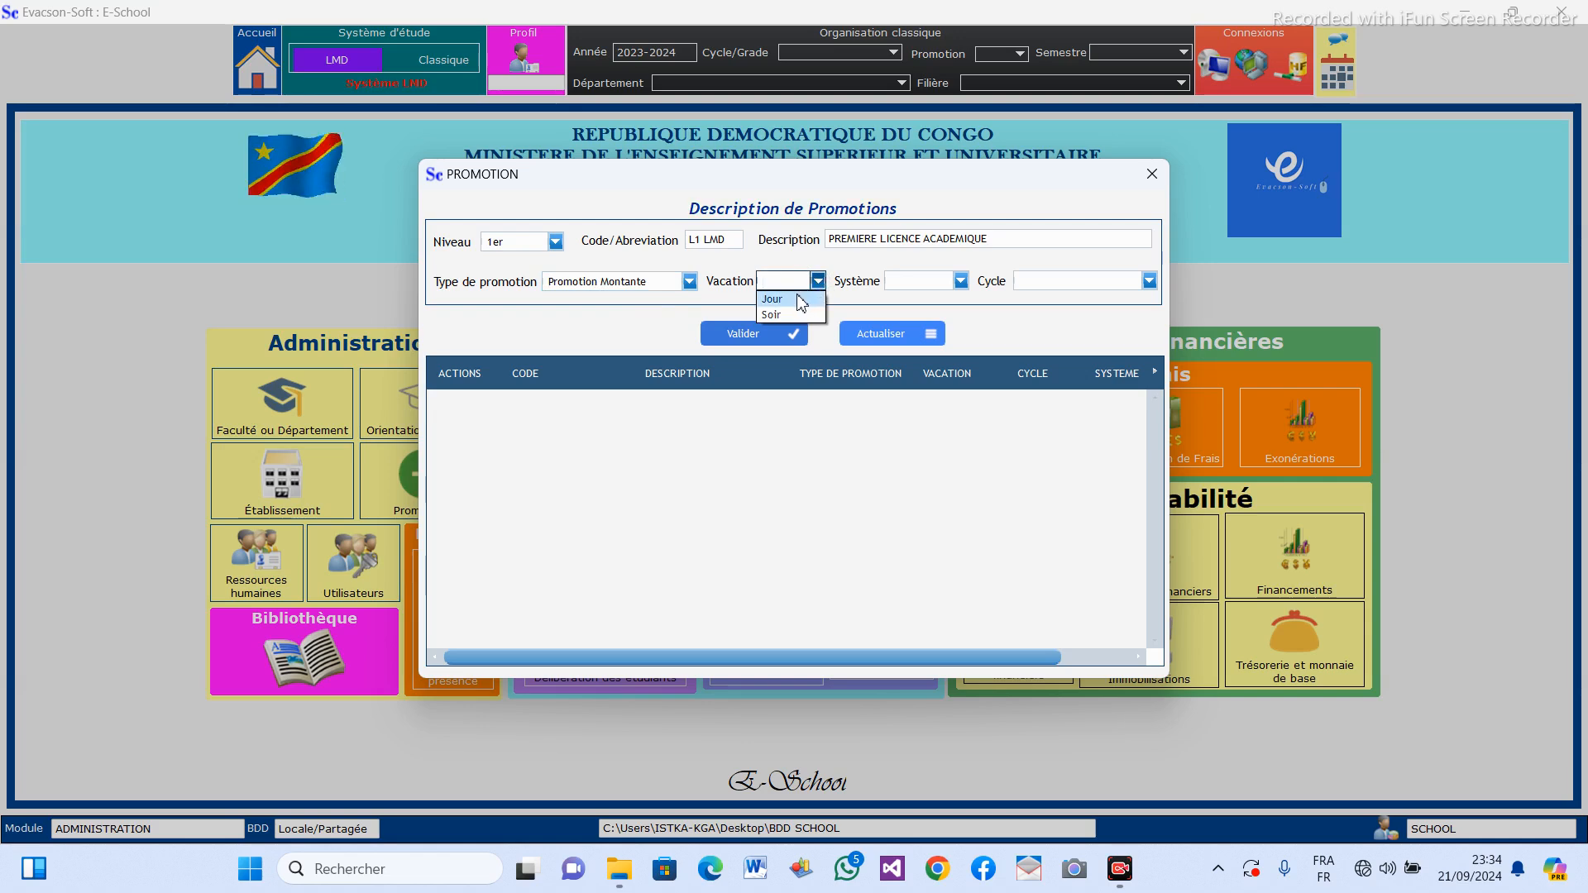
{"action": "left_click", "coordinate": [799, 301]}
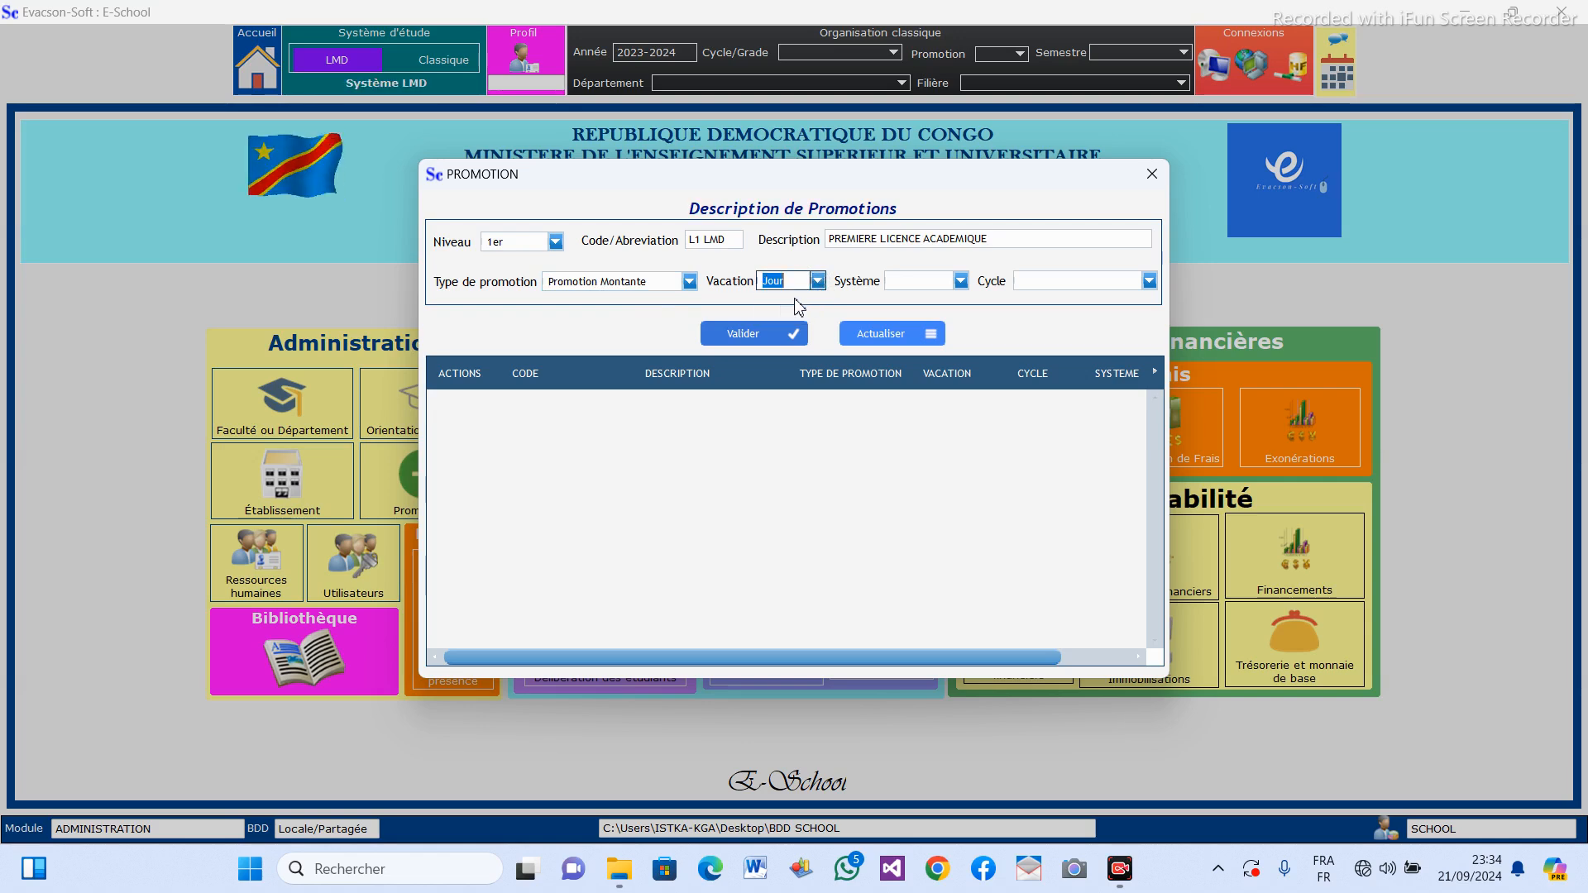
{"action": "left_click", "coordinate": [961, 281]}
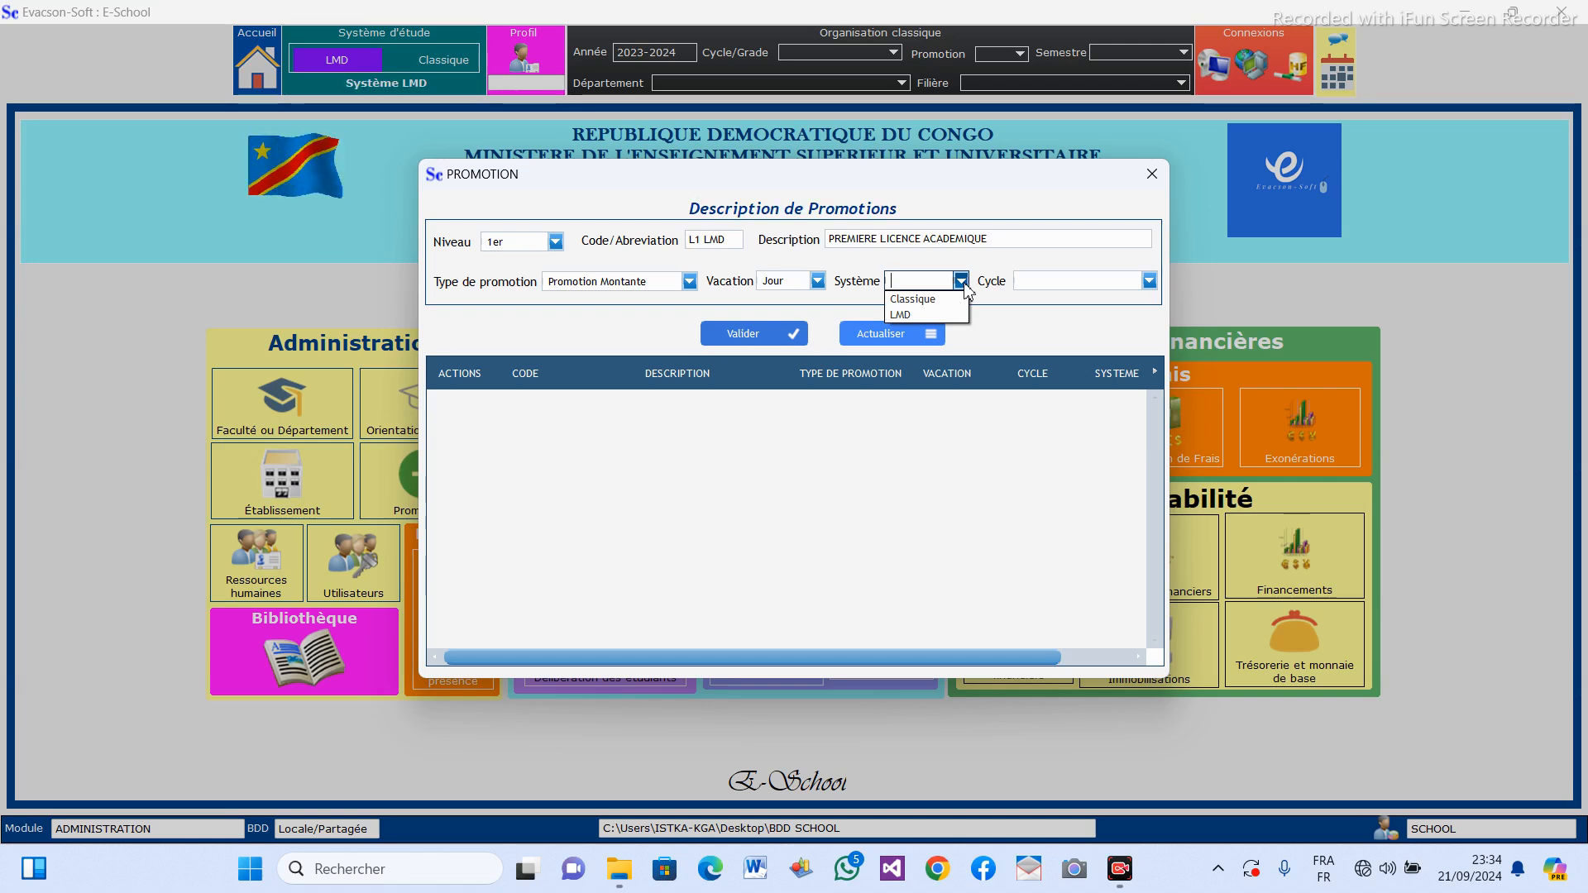
{"action": "left_click", "coordinate": [921, 314]}
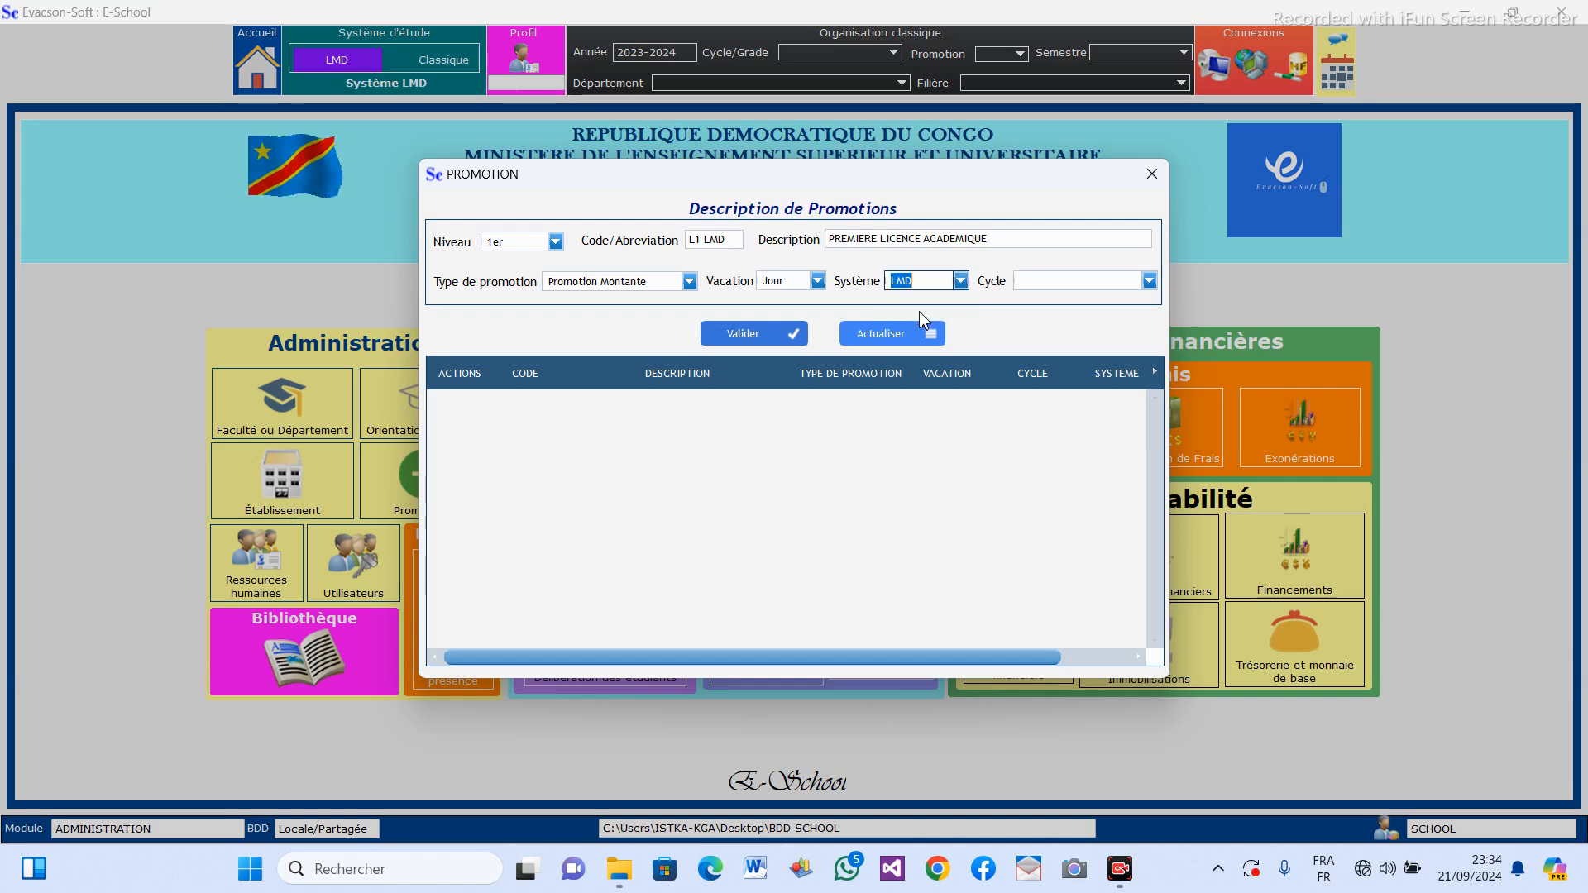
Set the L1 LMD promotion's cycle to Licence Académique and save the promotion.
{"action": "left_click", "coordinate": [1150, 282]}
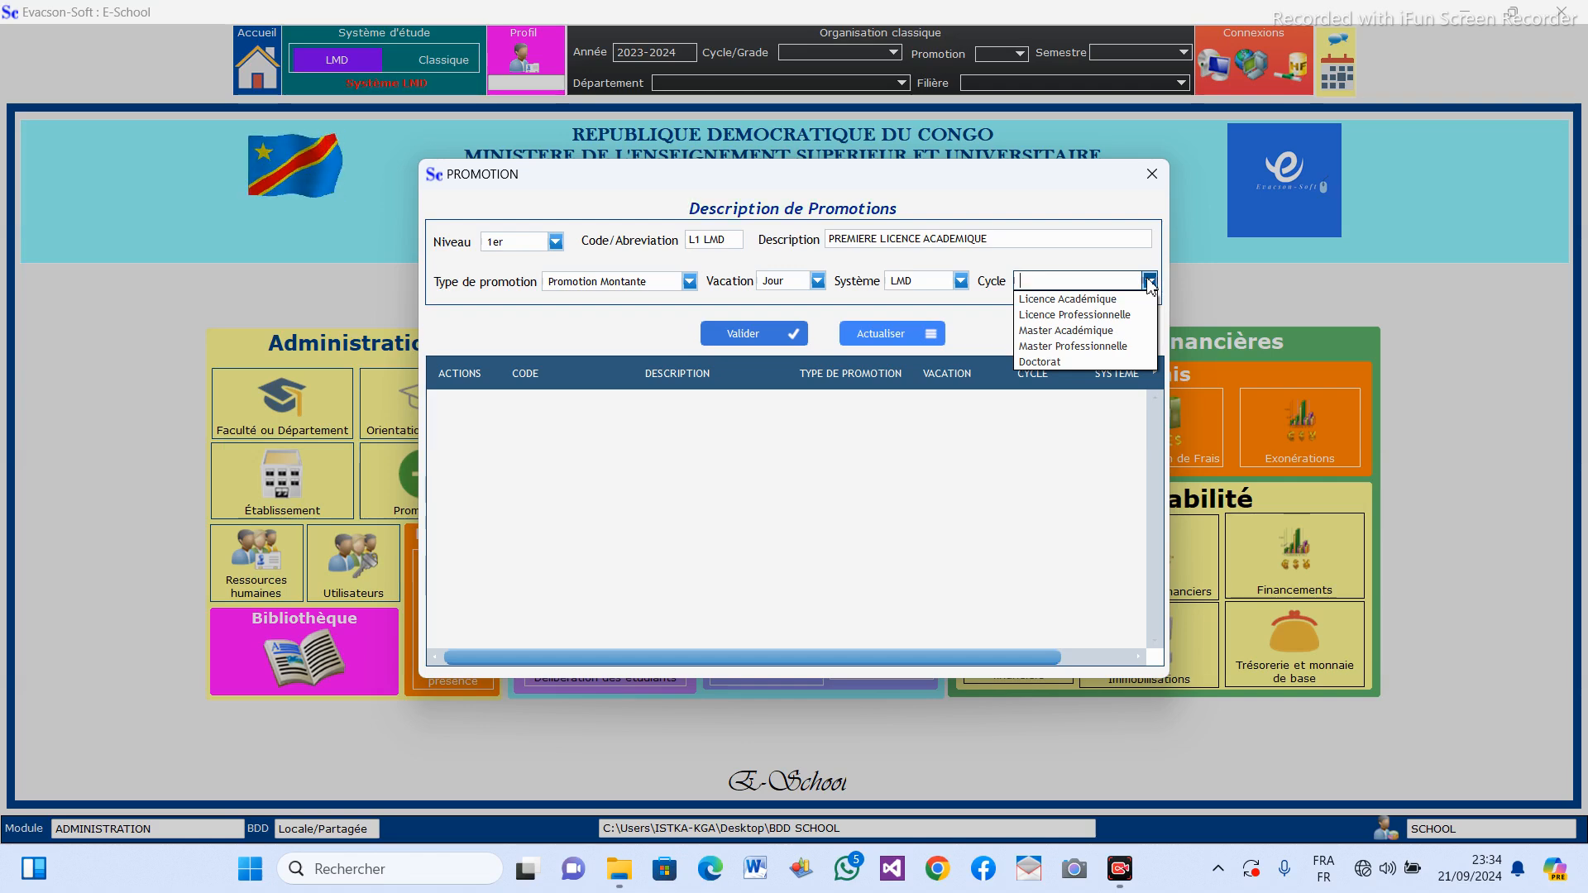
{"action": "left_click", "coordinate": [1084, 303]}
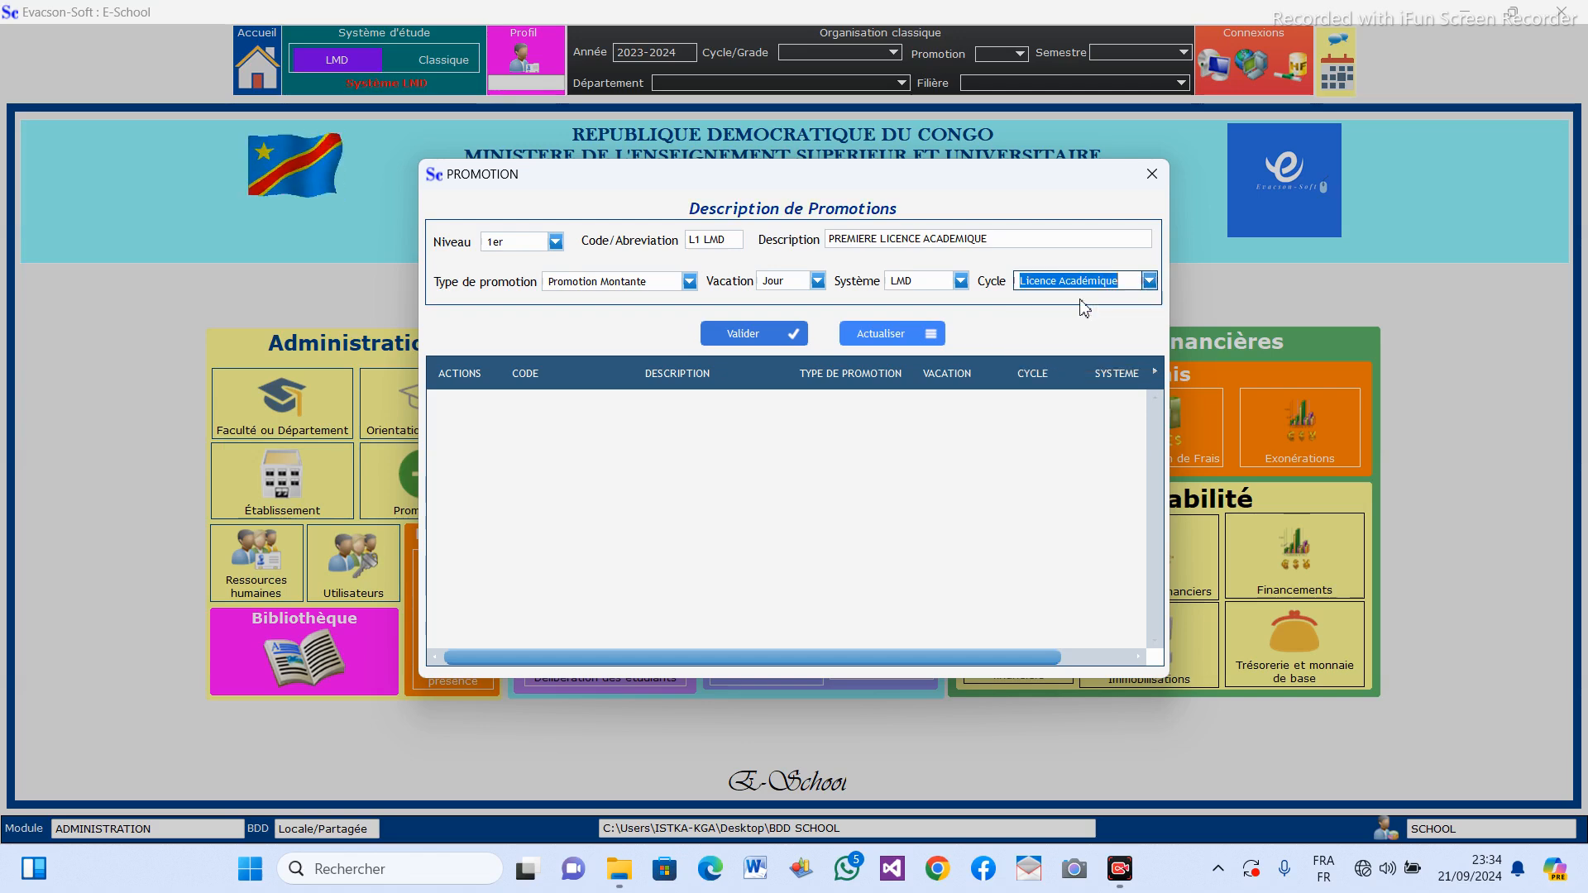
{"action": "left_click", "coordinate": [757, 335]}
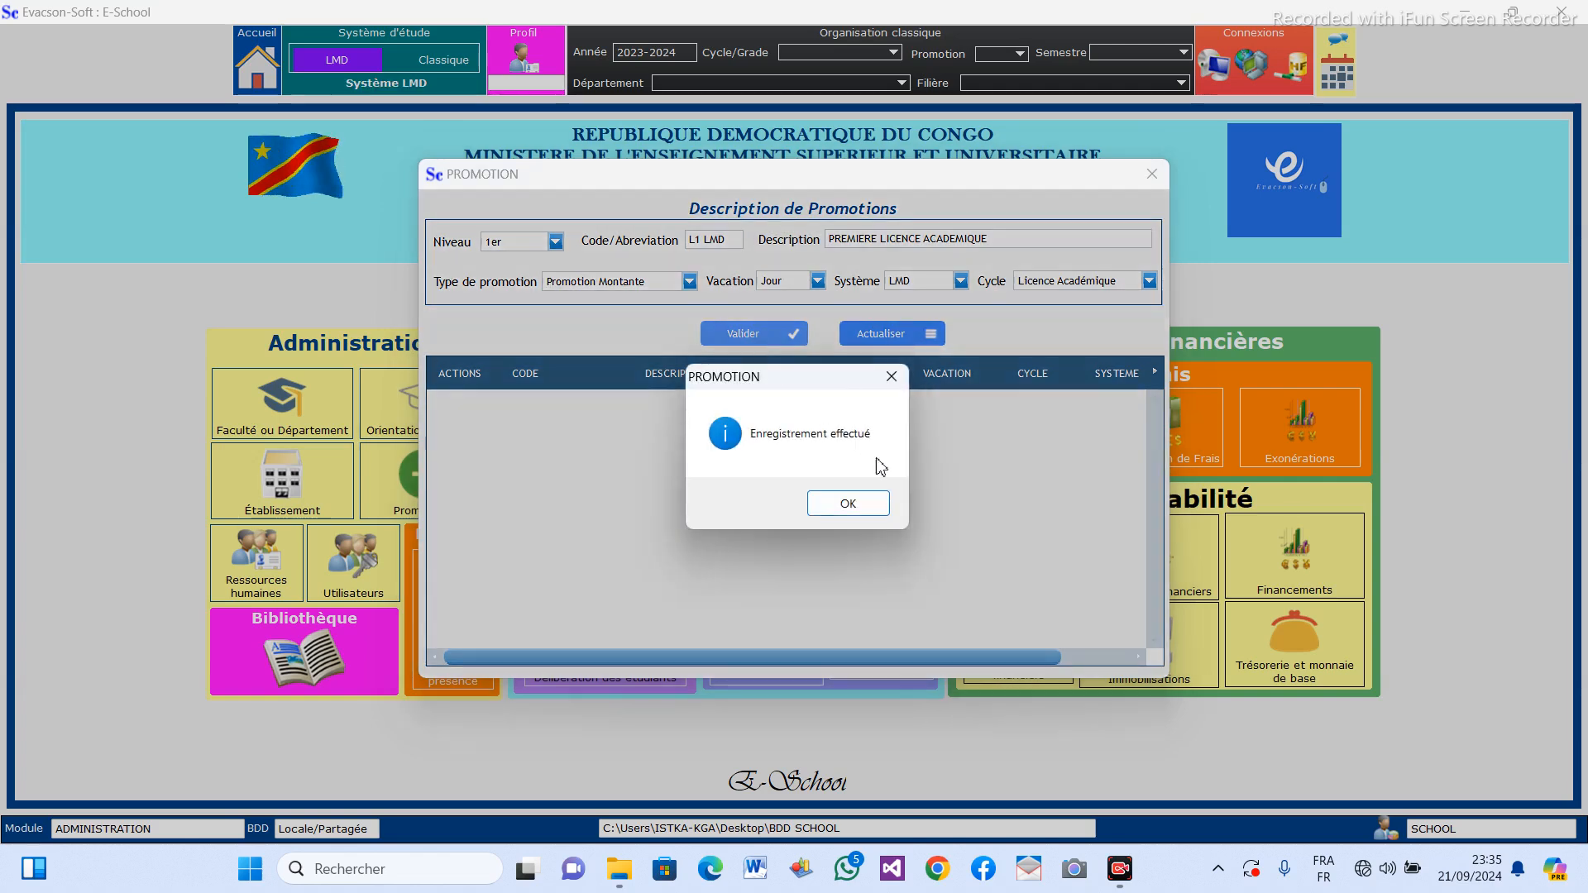
{"action": "left_click", "coordinate": [852, 507]}
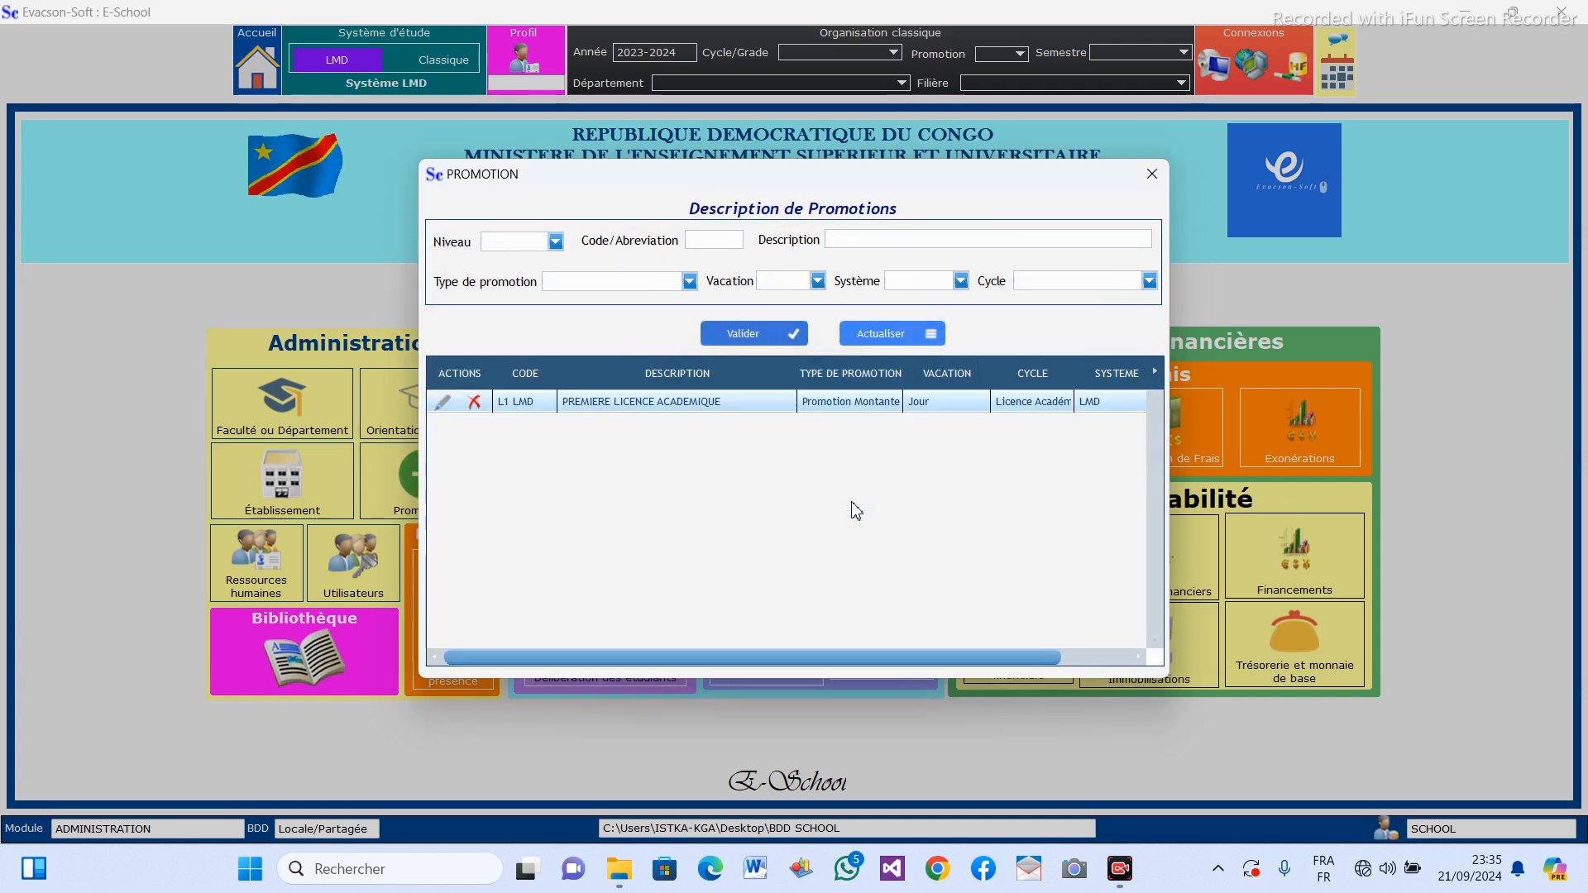
Begin another promotion with level 2ème, code L2 LMD and description DEUXIEME LICENCE ACADEMIQUE.
{"action": "left_click", "coordinate": [555, 242]}
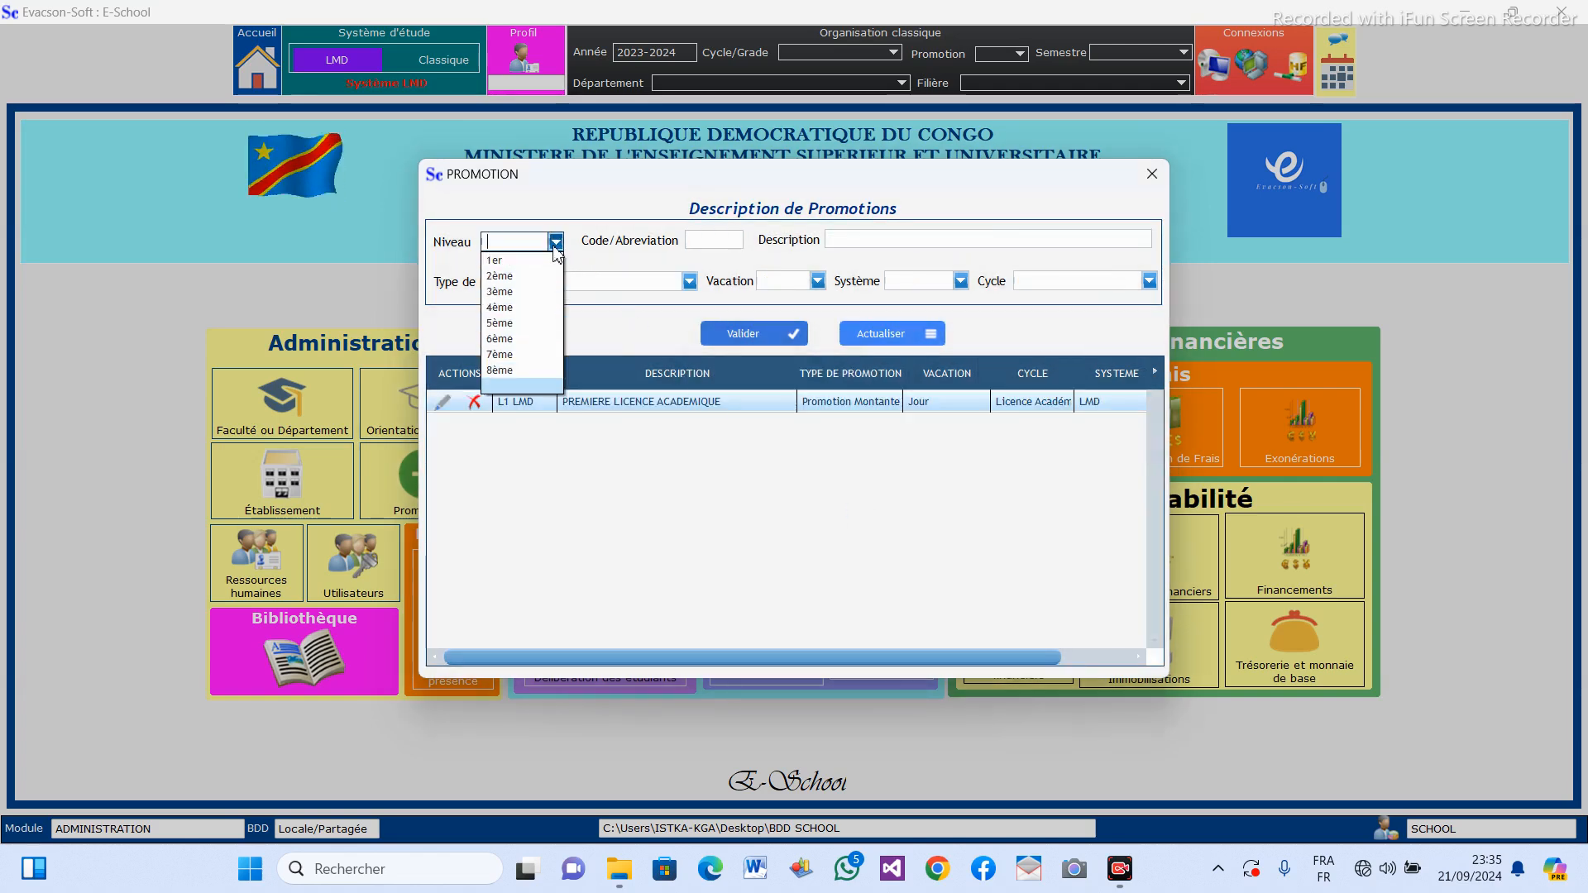
{"action": "left_click", "coordinate": [501, 276]}
{"action": "left_click", "coordinate": [709, 247]}
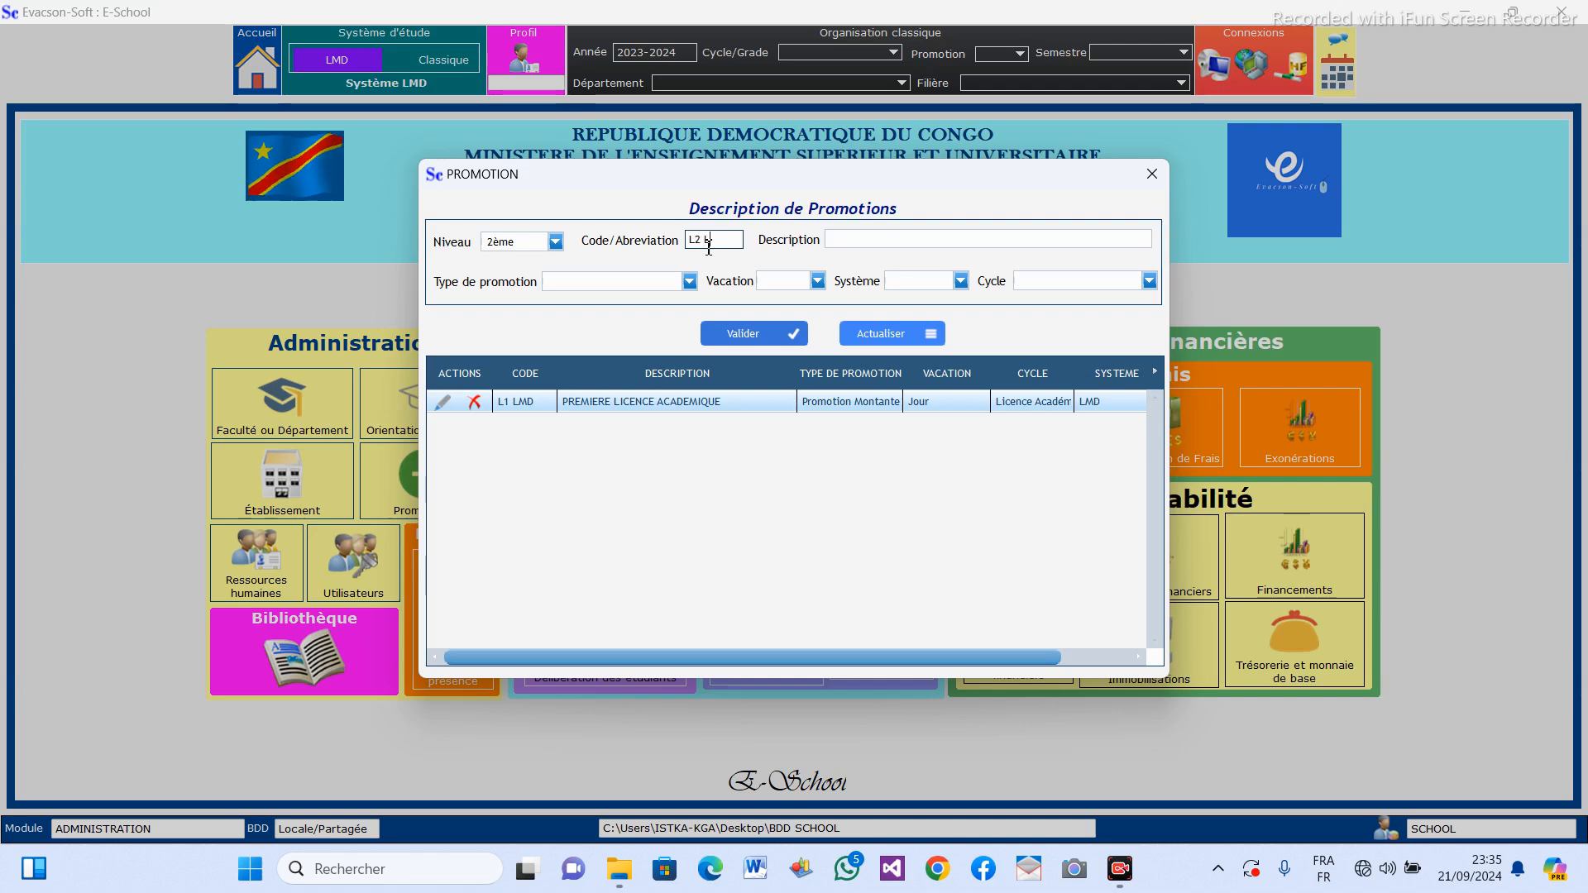
{"action": "left_click", "coordinate": [992, 239]}
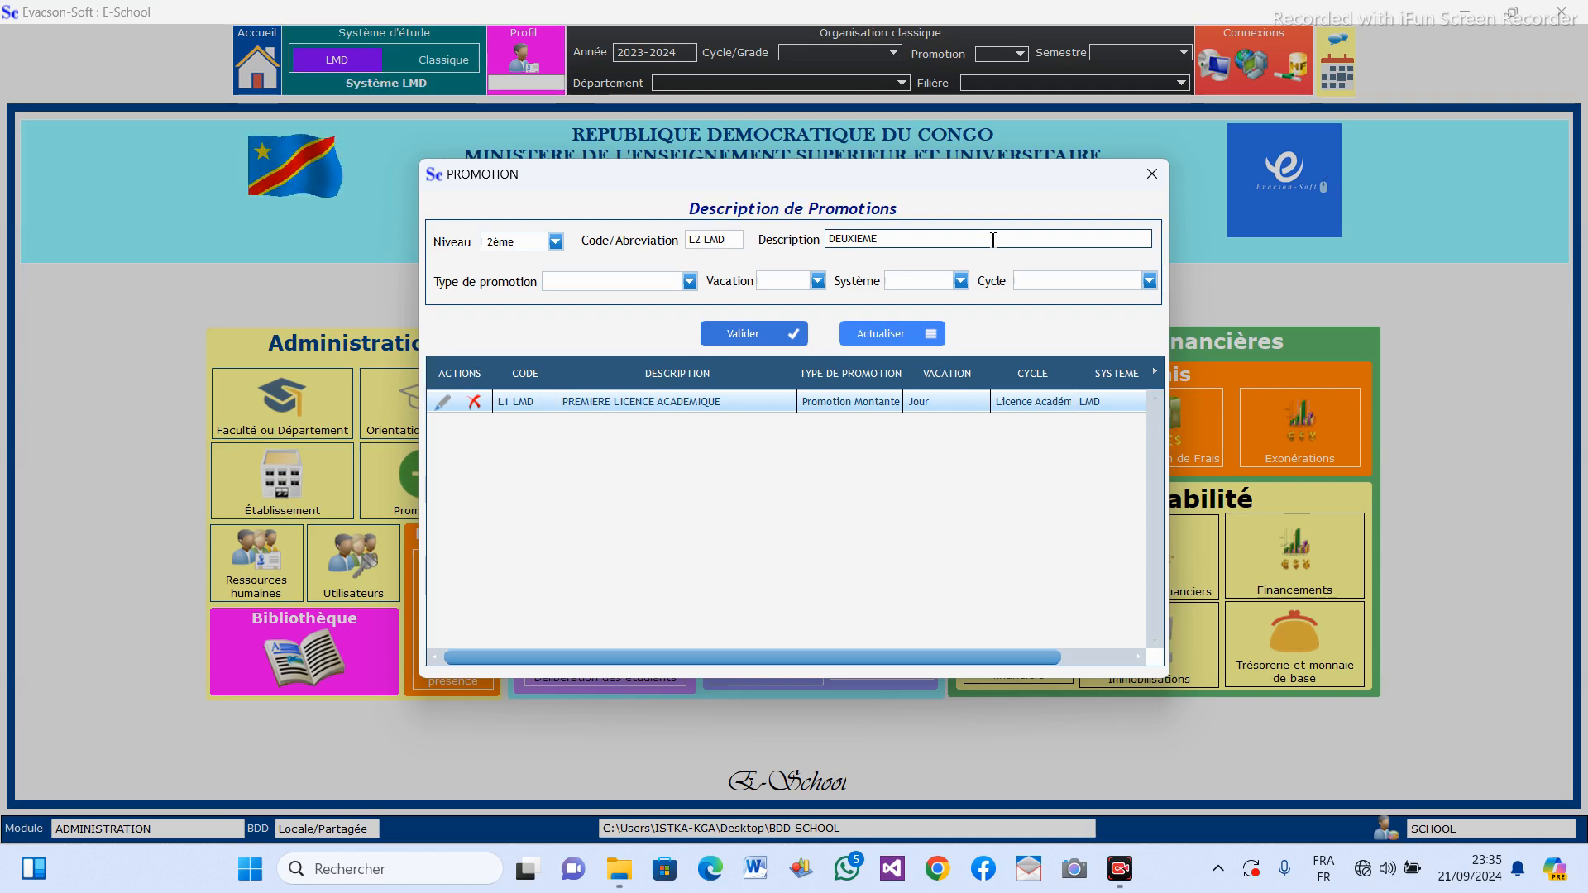
{"action": "type", "text": "LICENCE ACADEMIQUE"}
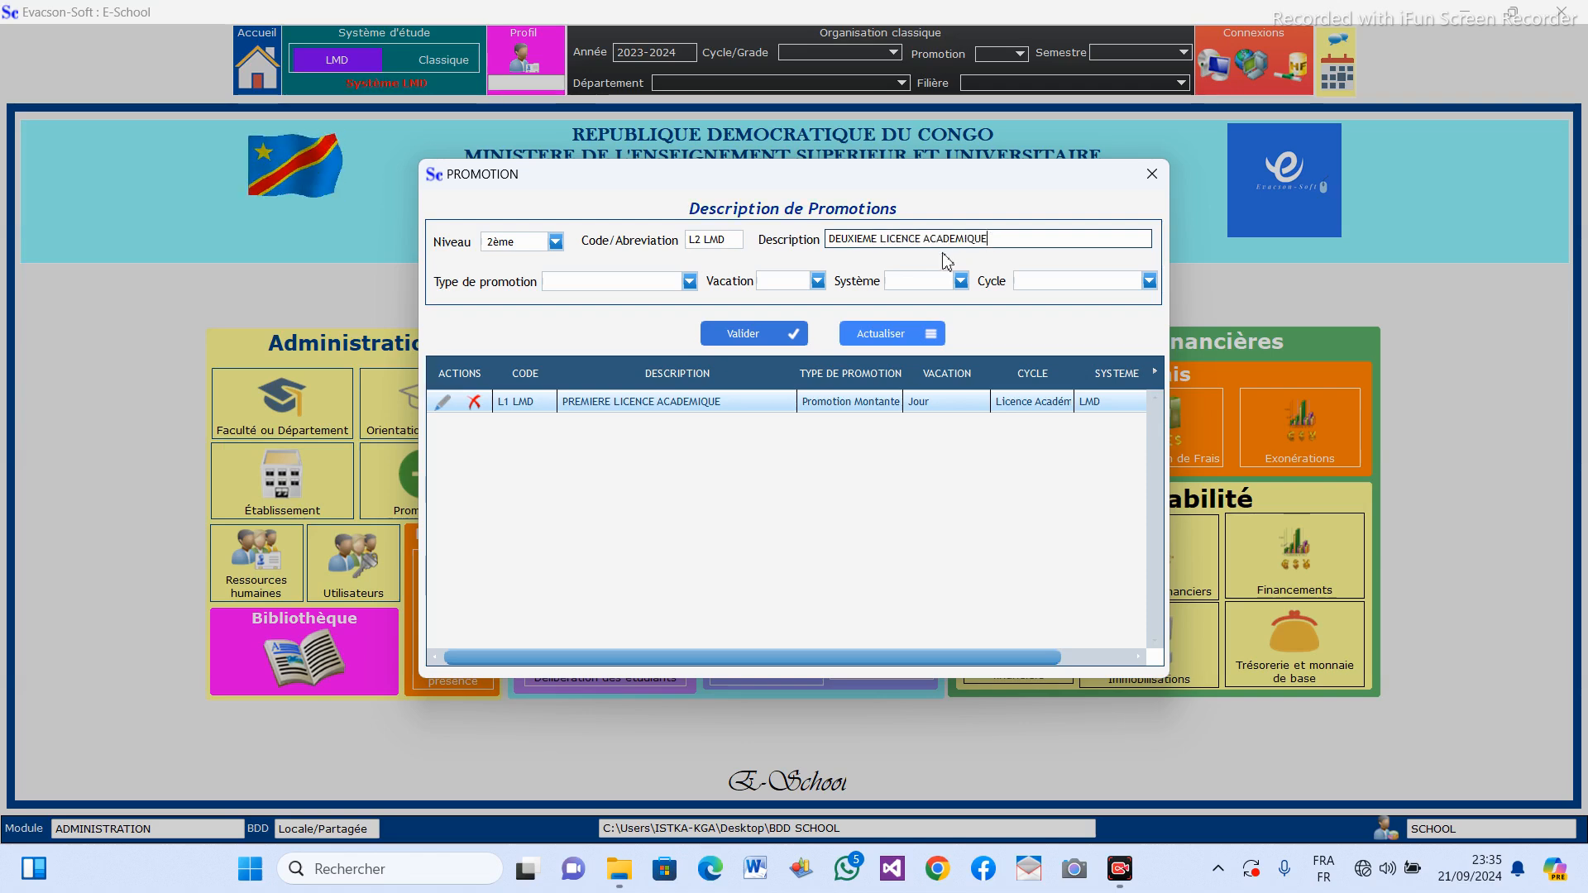
Set the L2 LMD promotion's type to Promotion Montante, its vacation to Jour and its system to LMD.
{"action": "left_click", "coordinate": [690, 282]}
{"action": "left_click", "coordinate": [658, 300]}
{"action": "left_click", "coordinate": [820, 282]}
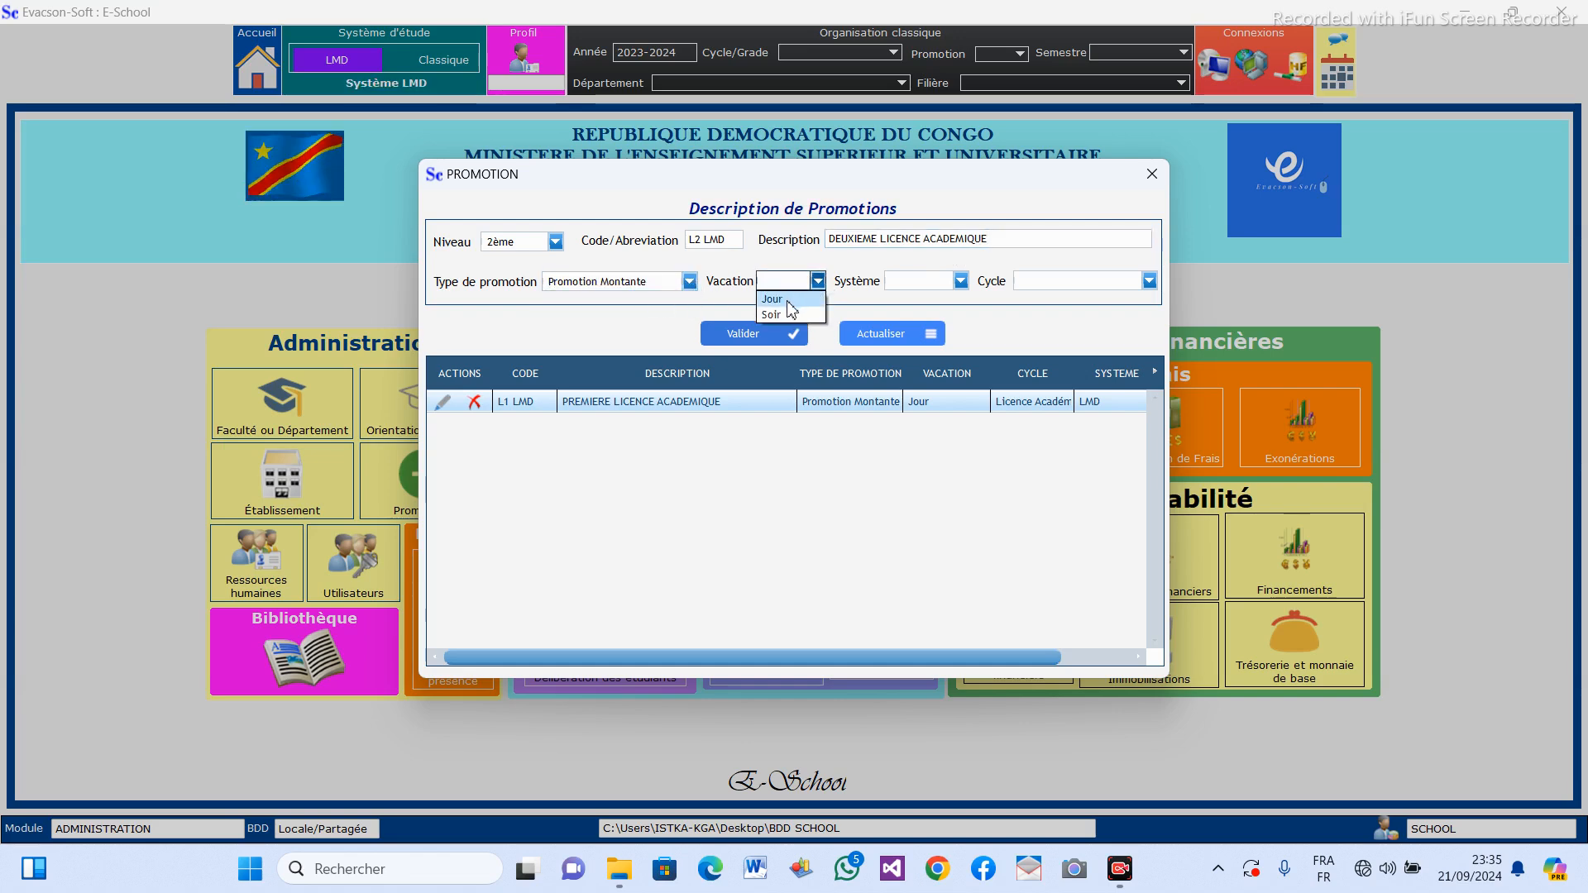
{"action": "left_click", "coordinate": [789, 301]}
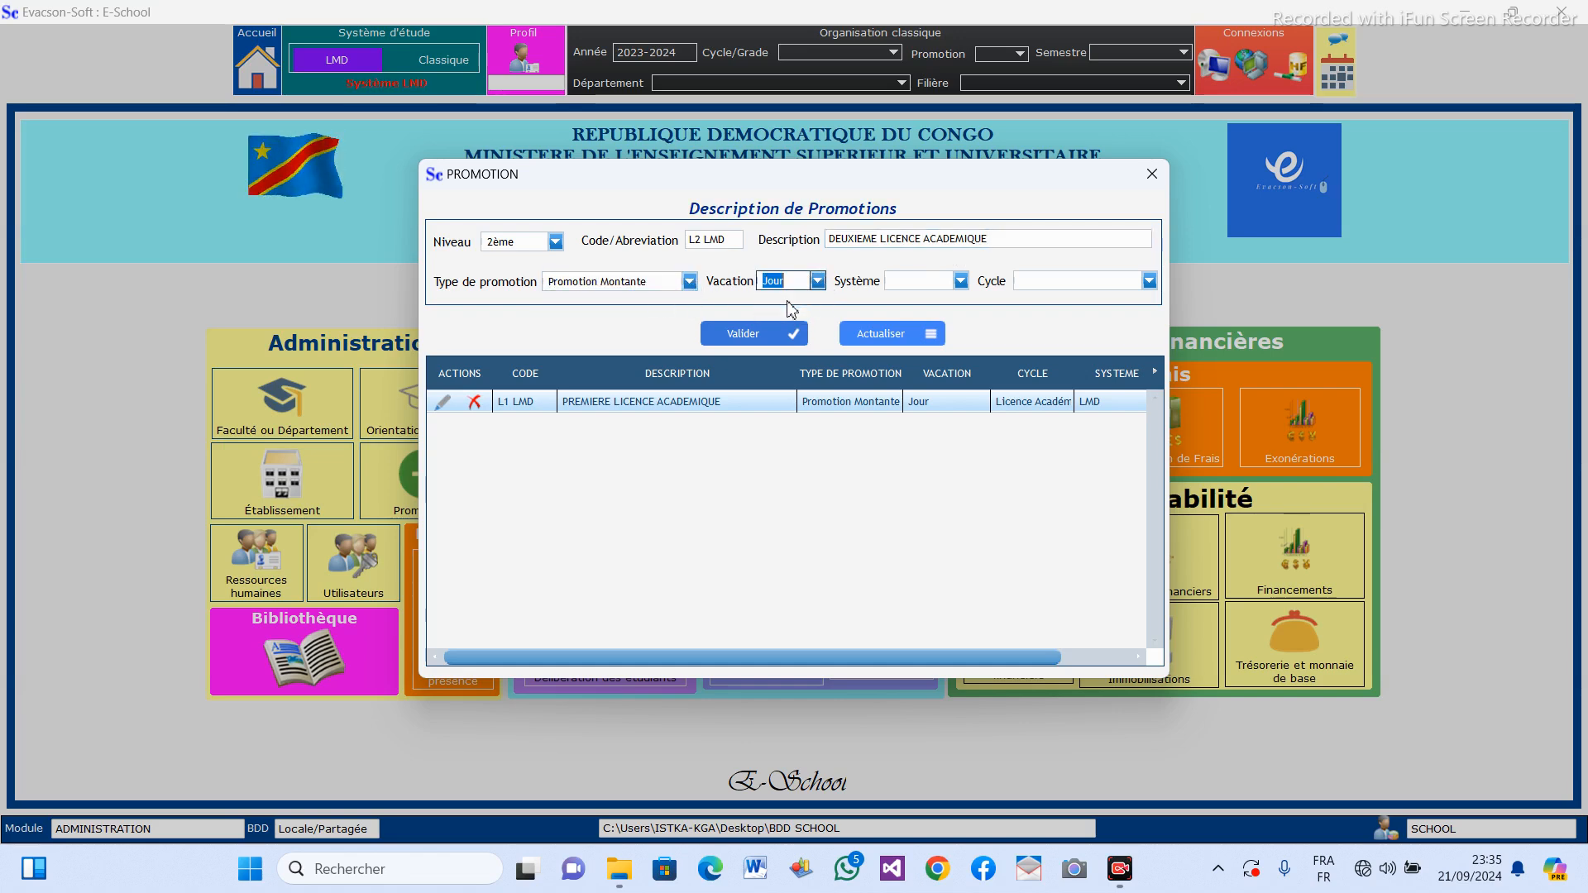
{"action": "left_click", "coordinate": [961, 283]}
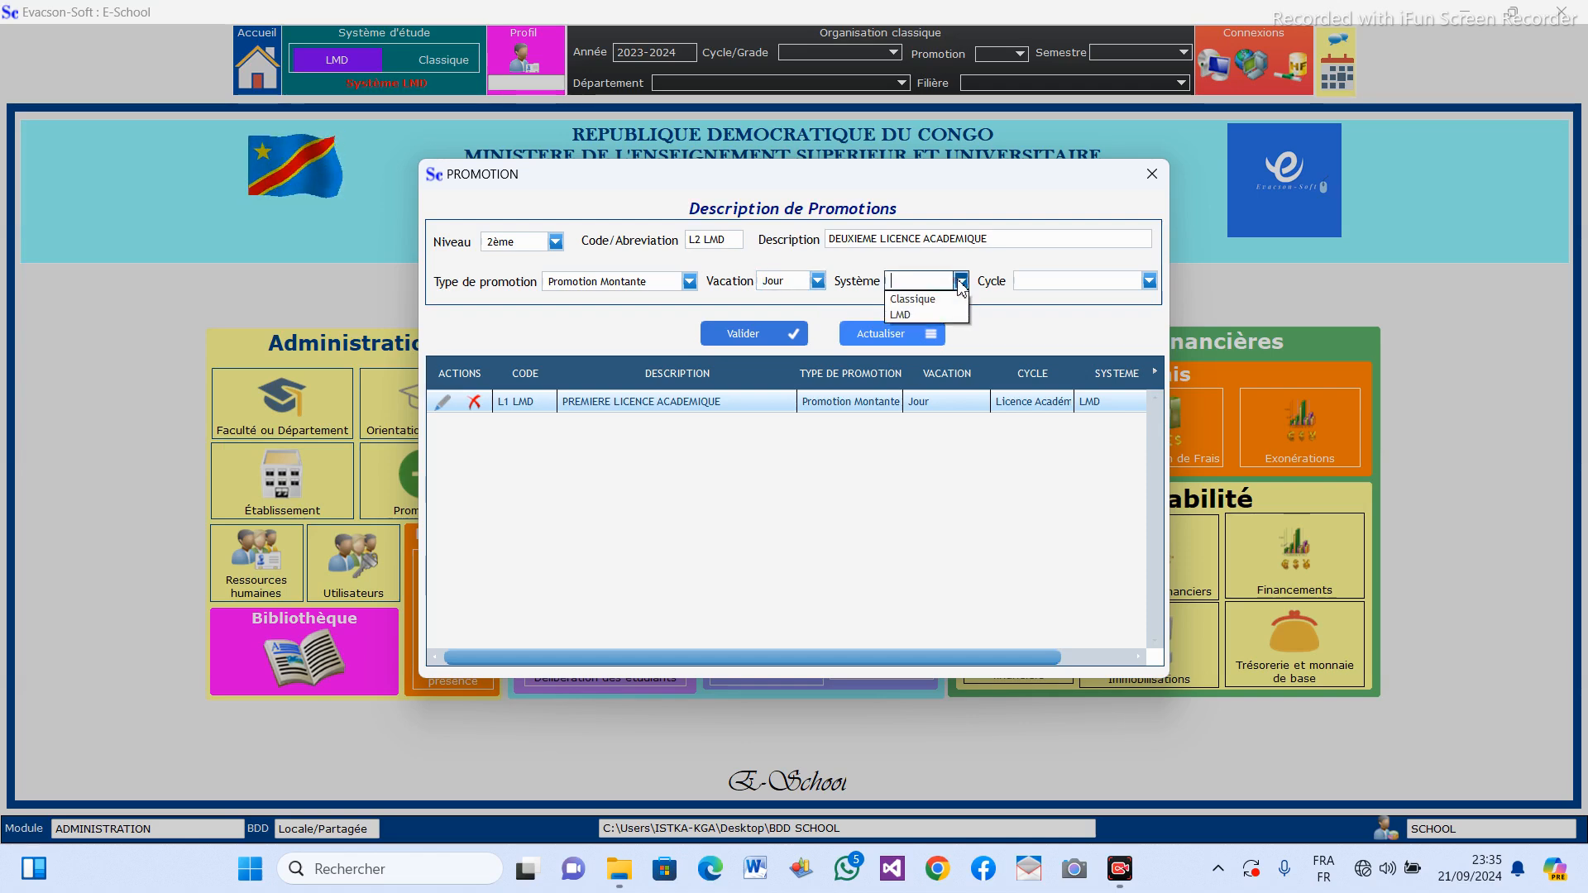
{"action": "left_click", "coordinate": [908, 315]}
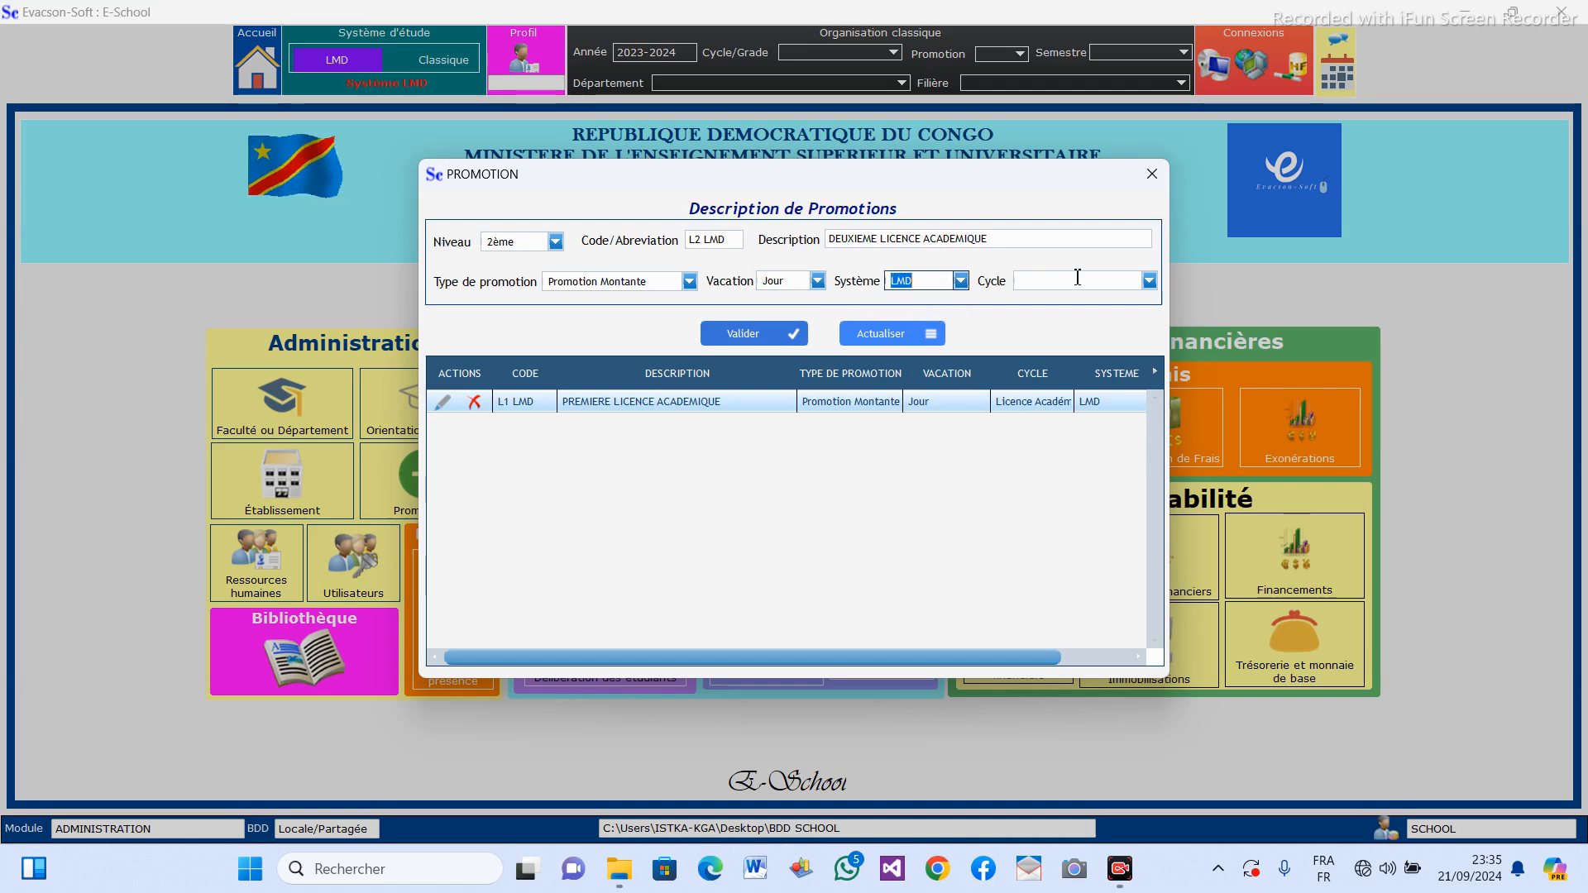
Assign the Licence Académique cycle to the L2 LMD promotion and save it.
{"action": "left_click", "coordinate": [1151, 282]}
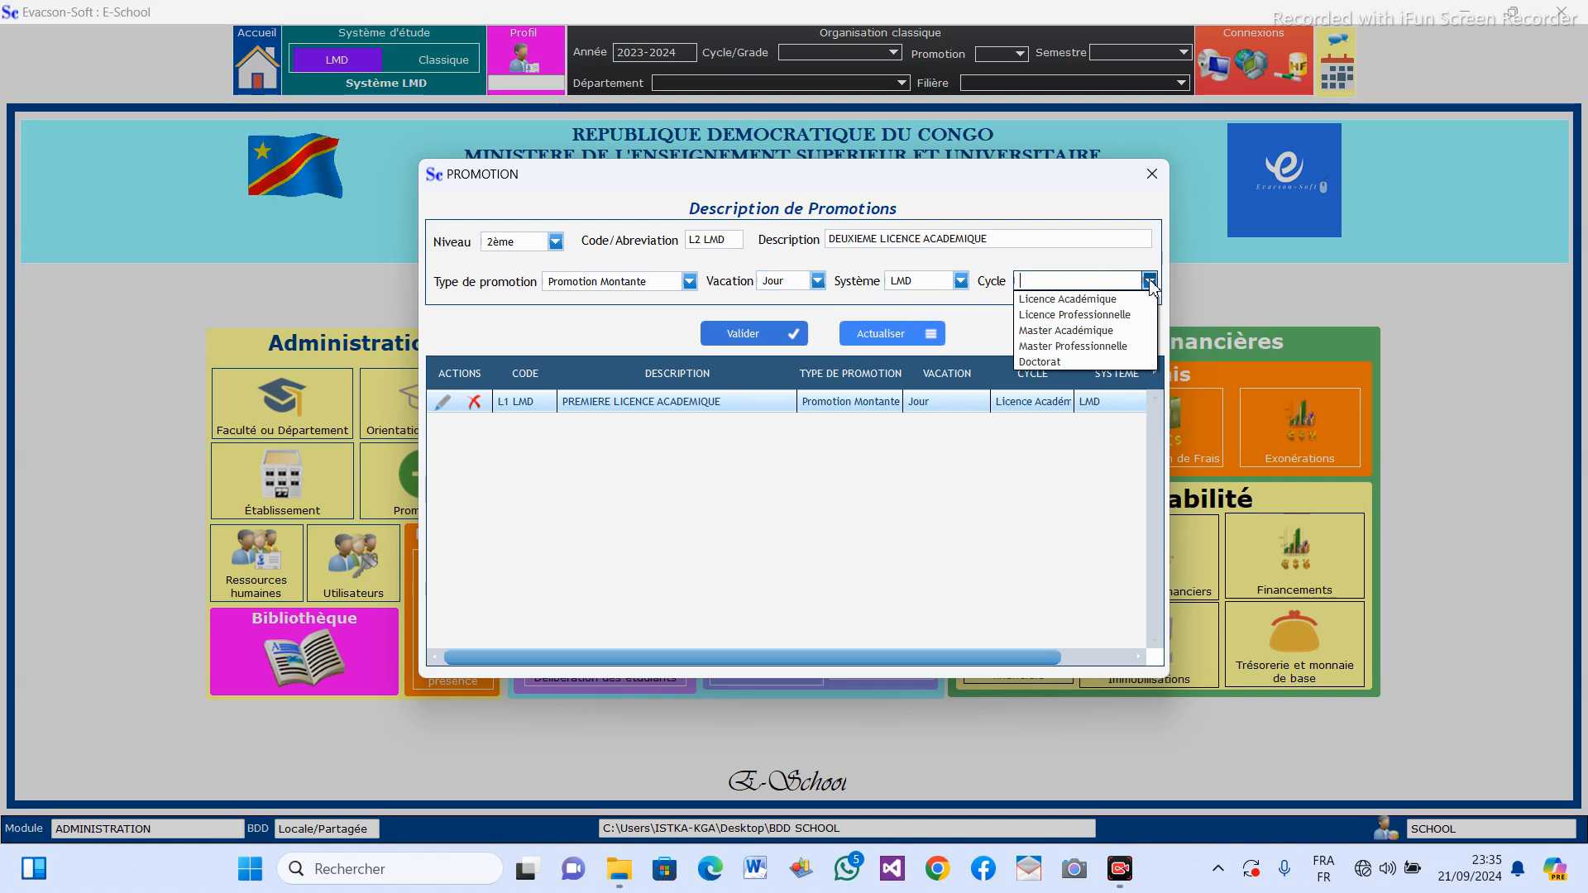
{"action": "left_click", "coordinate": [1111, 300]}
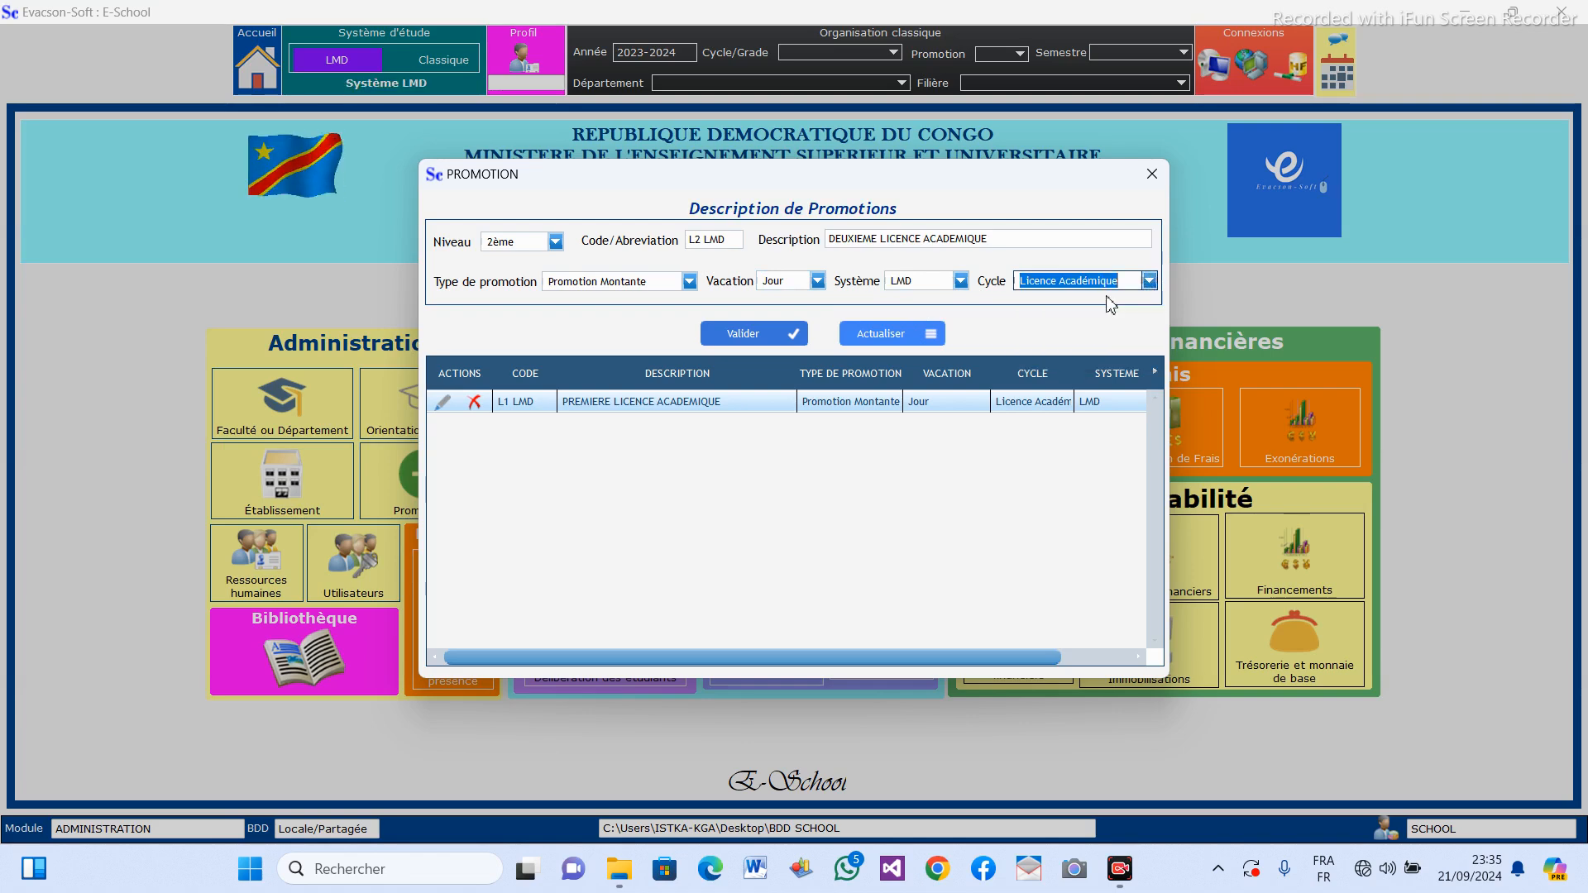
{"action": "left_click", "coordinate": [748, 337]}
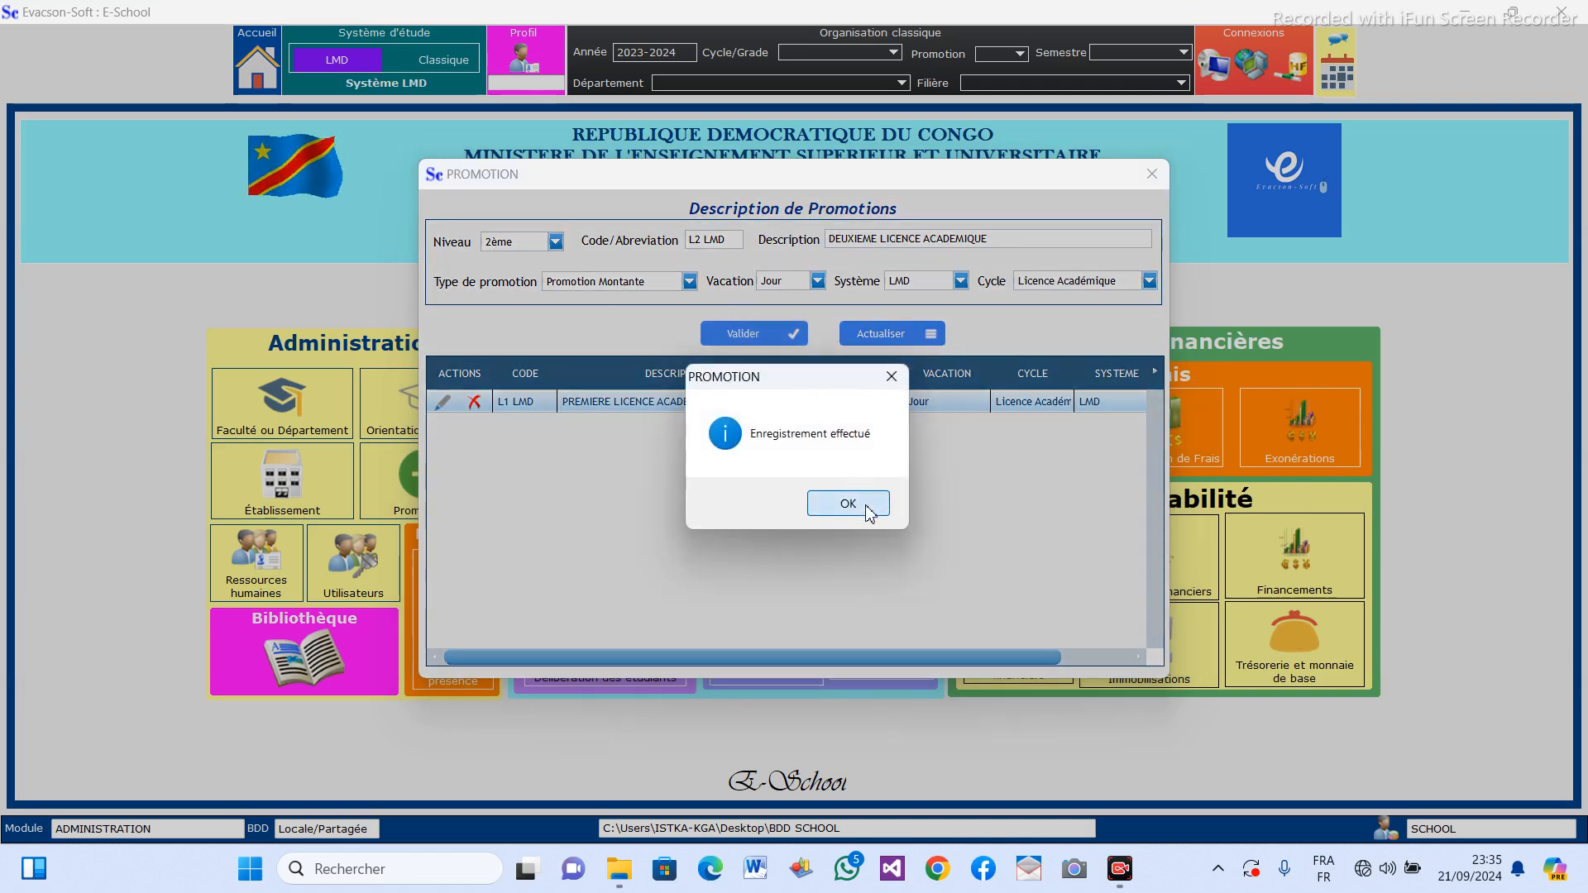
{"action": "left_click", "coordinate": [865, 506]}
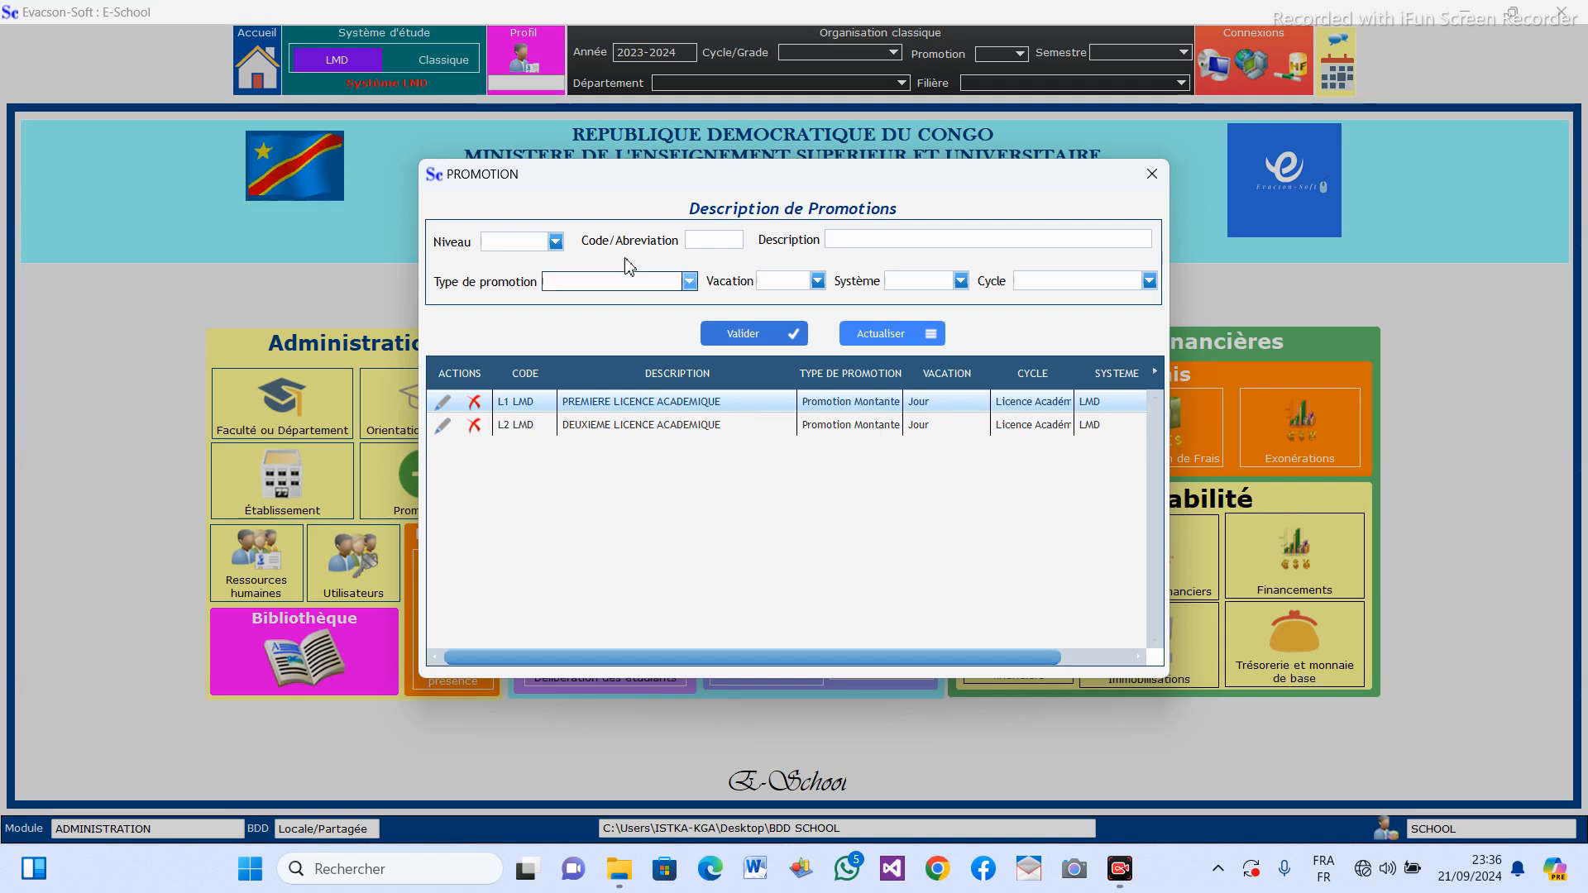
Begin a third promotion with level 3ème and code L3 LMD.
{"action": "left_click", "coordinate": [556, 241]}
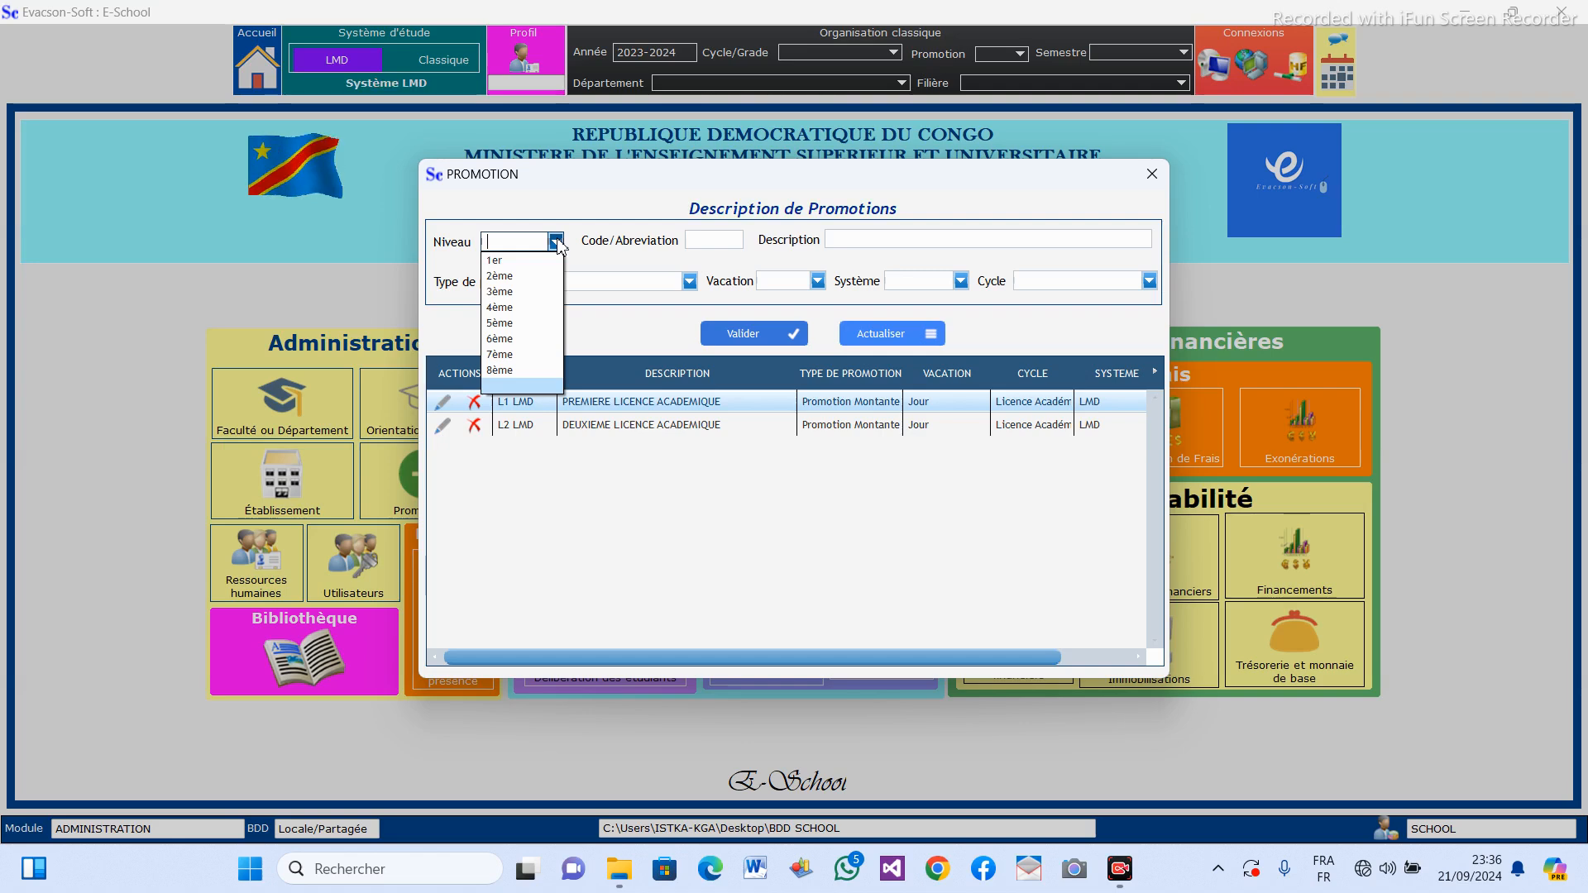
{"action": "left_click", "coordinate": [514, 292]}
{"action": "left_click", "coordinate": [727, 240]}
{"action": "type", "text": "L3 LMD"}
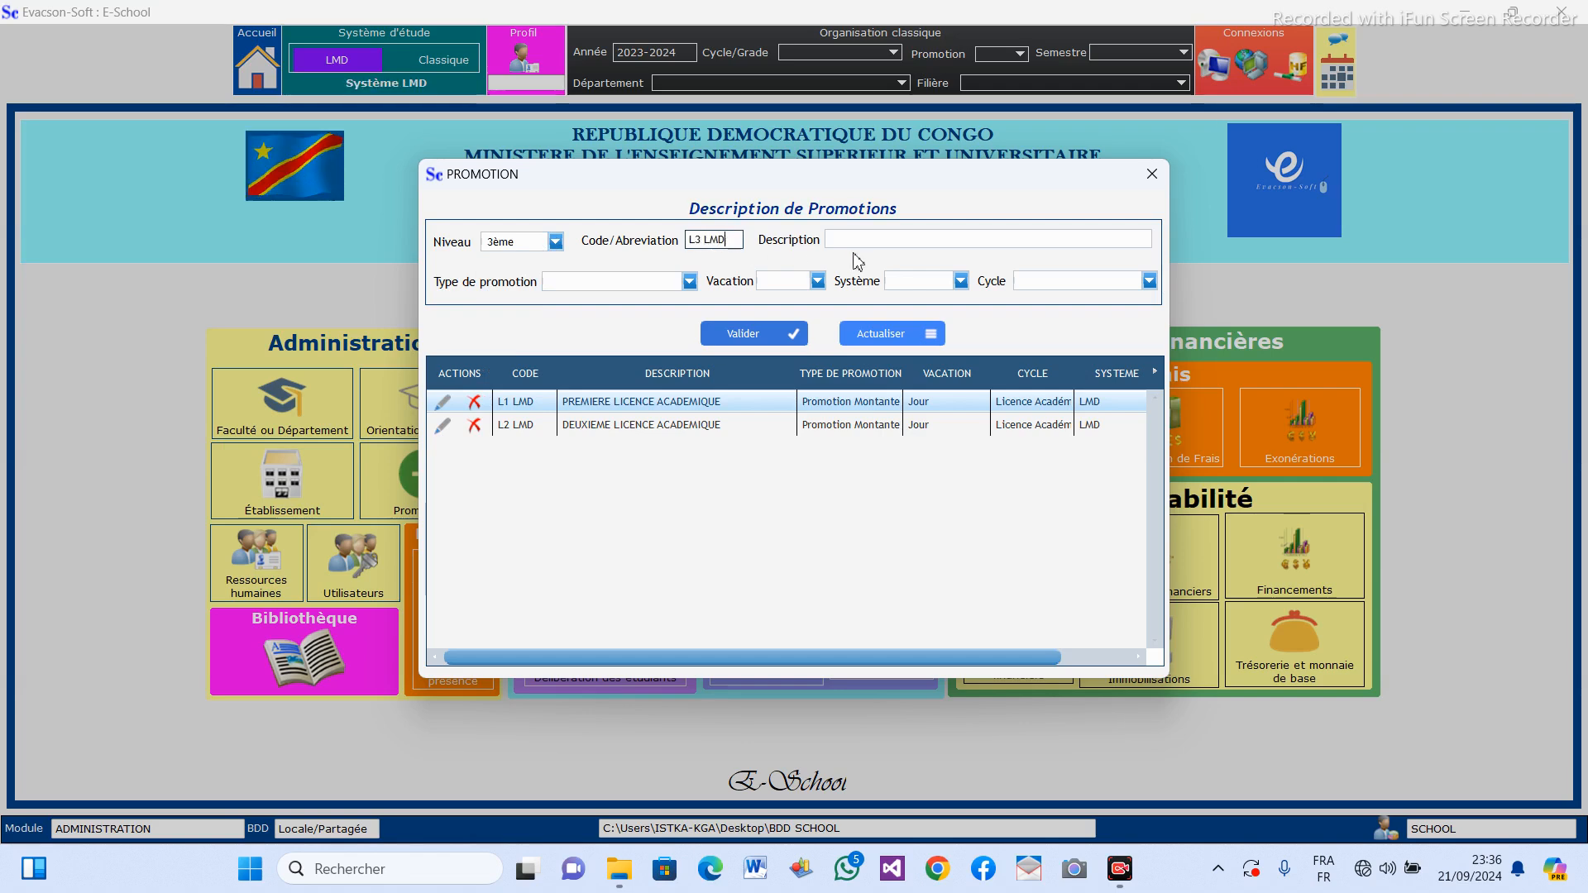
Enter TROISIEME LICENCE ACADEMIQUE as the description of the L3 LMD promotion.
{"action": "left_click", "coordinate": [920, 241]}
{"action": "type", "text": "TROISIE"}
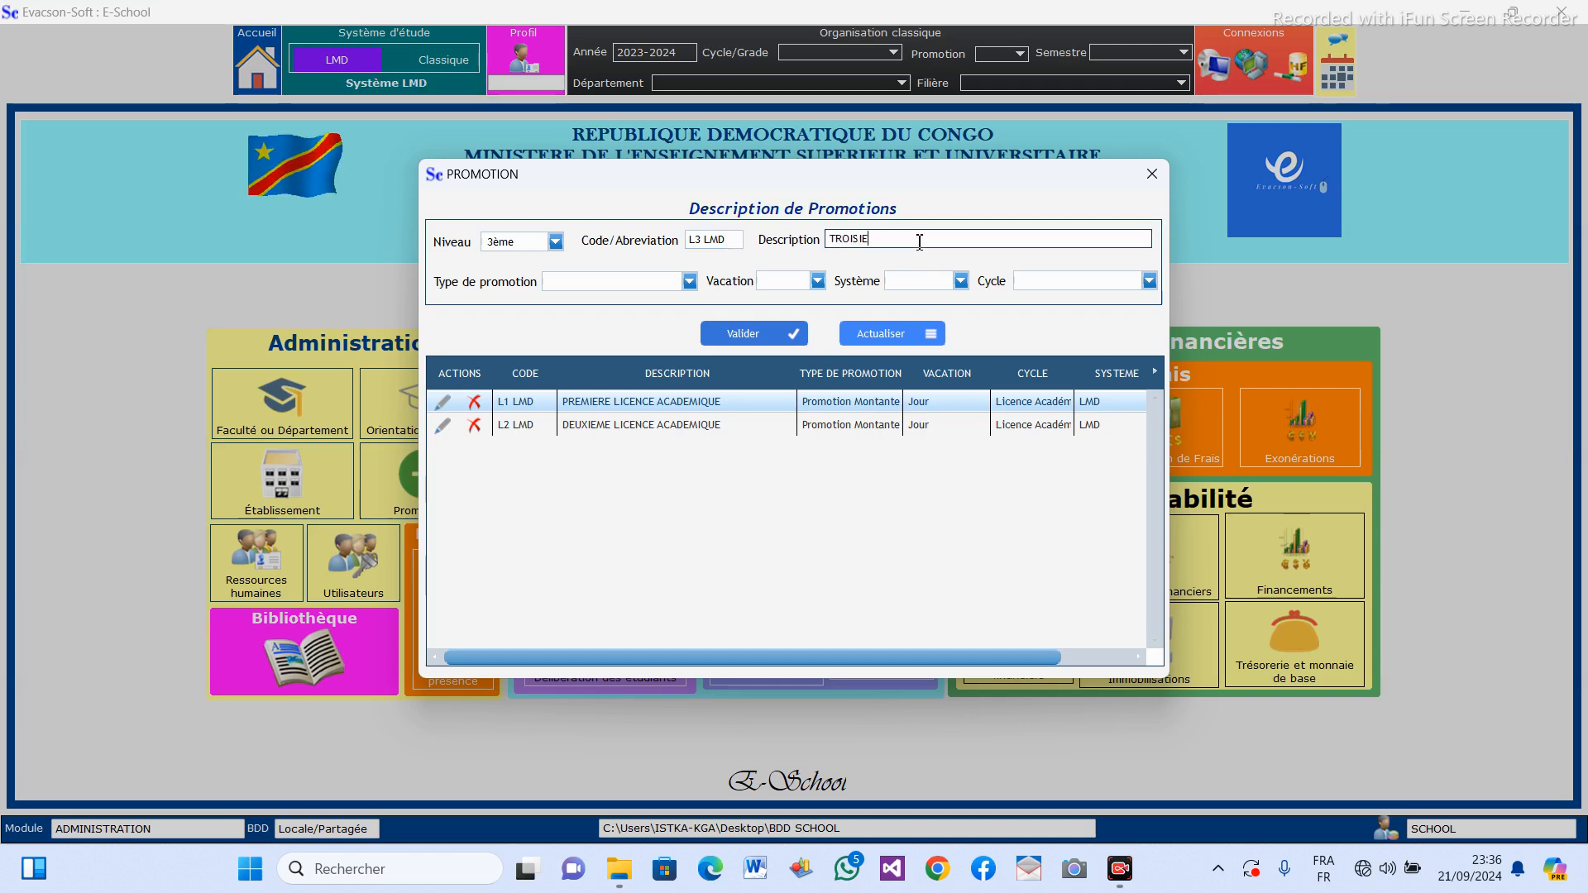
{"action": "type", "text": "ME LICENCE"}
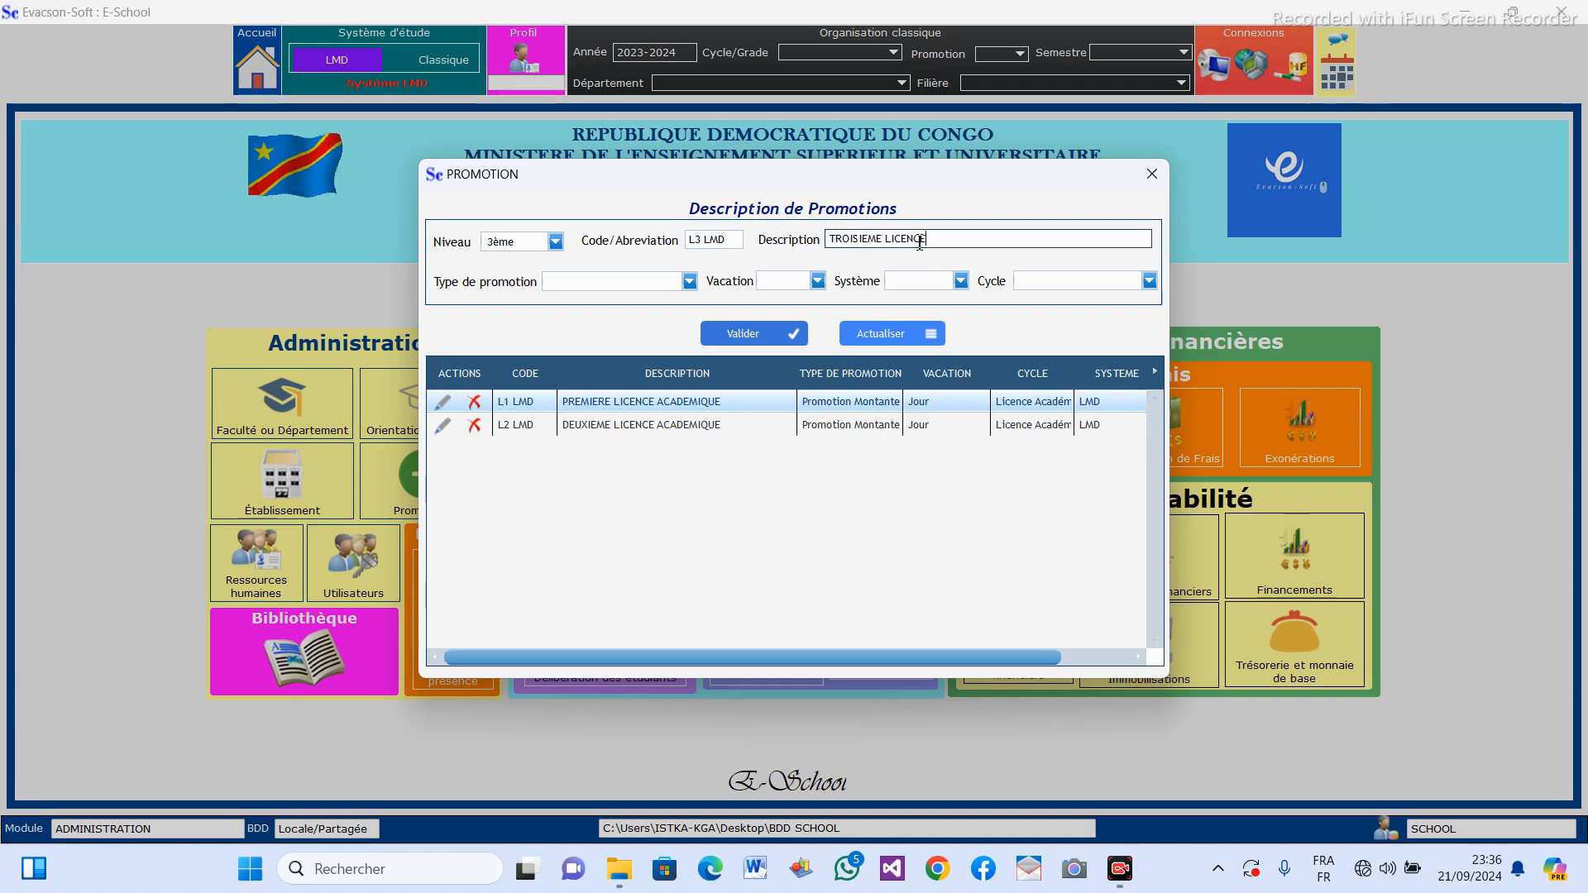
{"action": "key", "text": "BackSpace"}
{"action": "key", "text": "BackSpace"}
{"action": "key", "text": "BackSpace"}
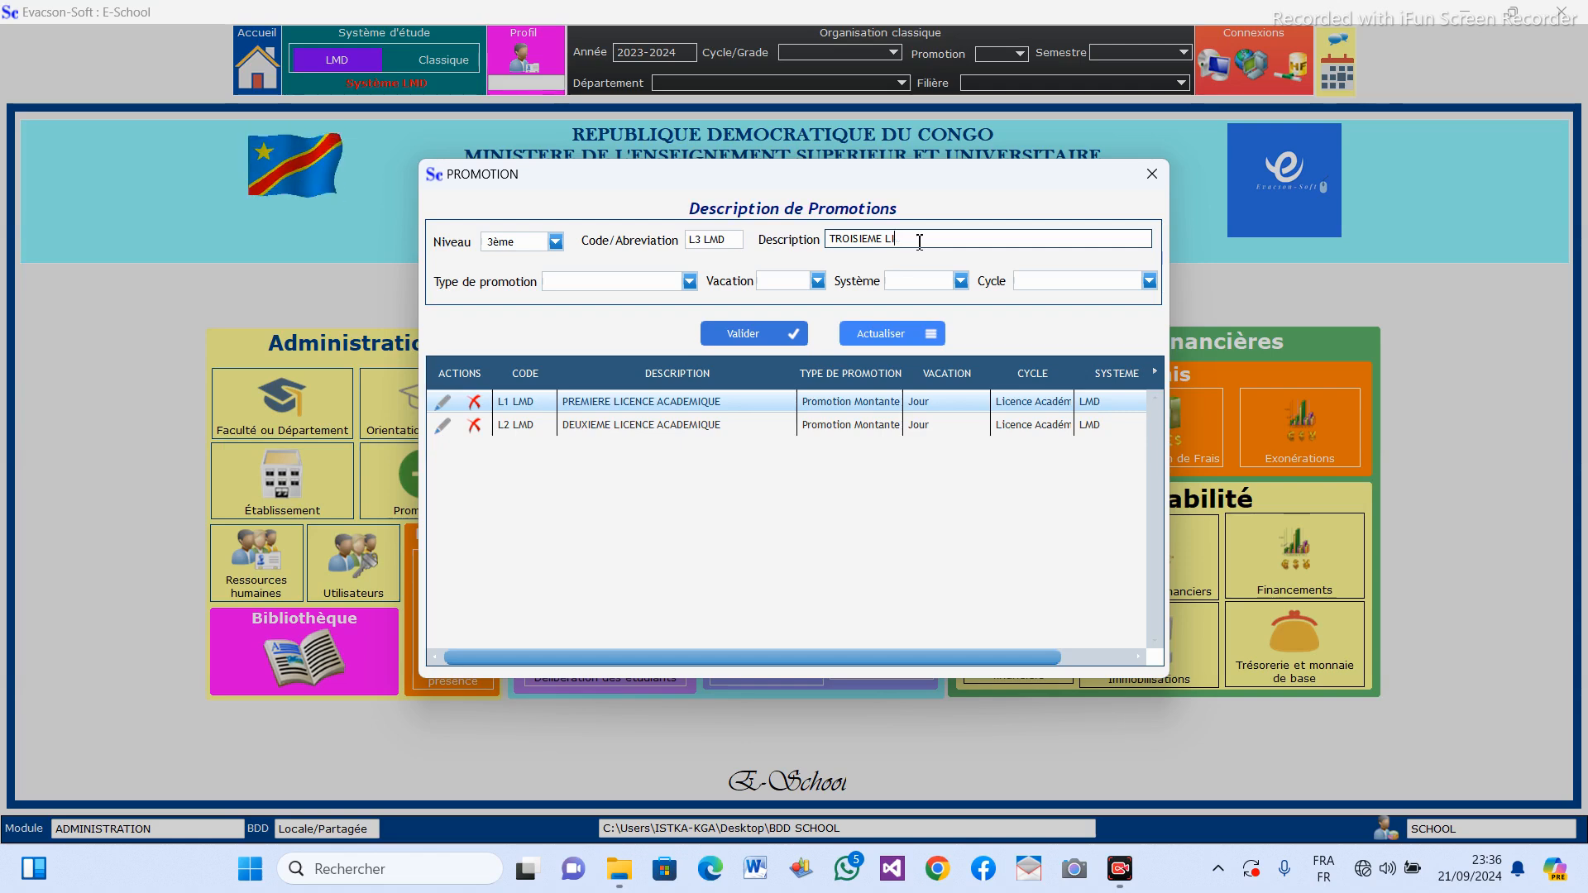
{"action": "key", "text": "ctrl+v"}
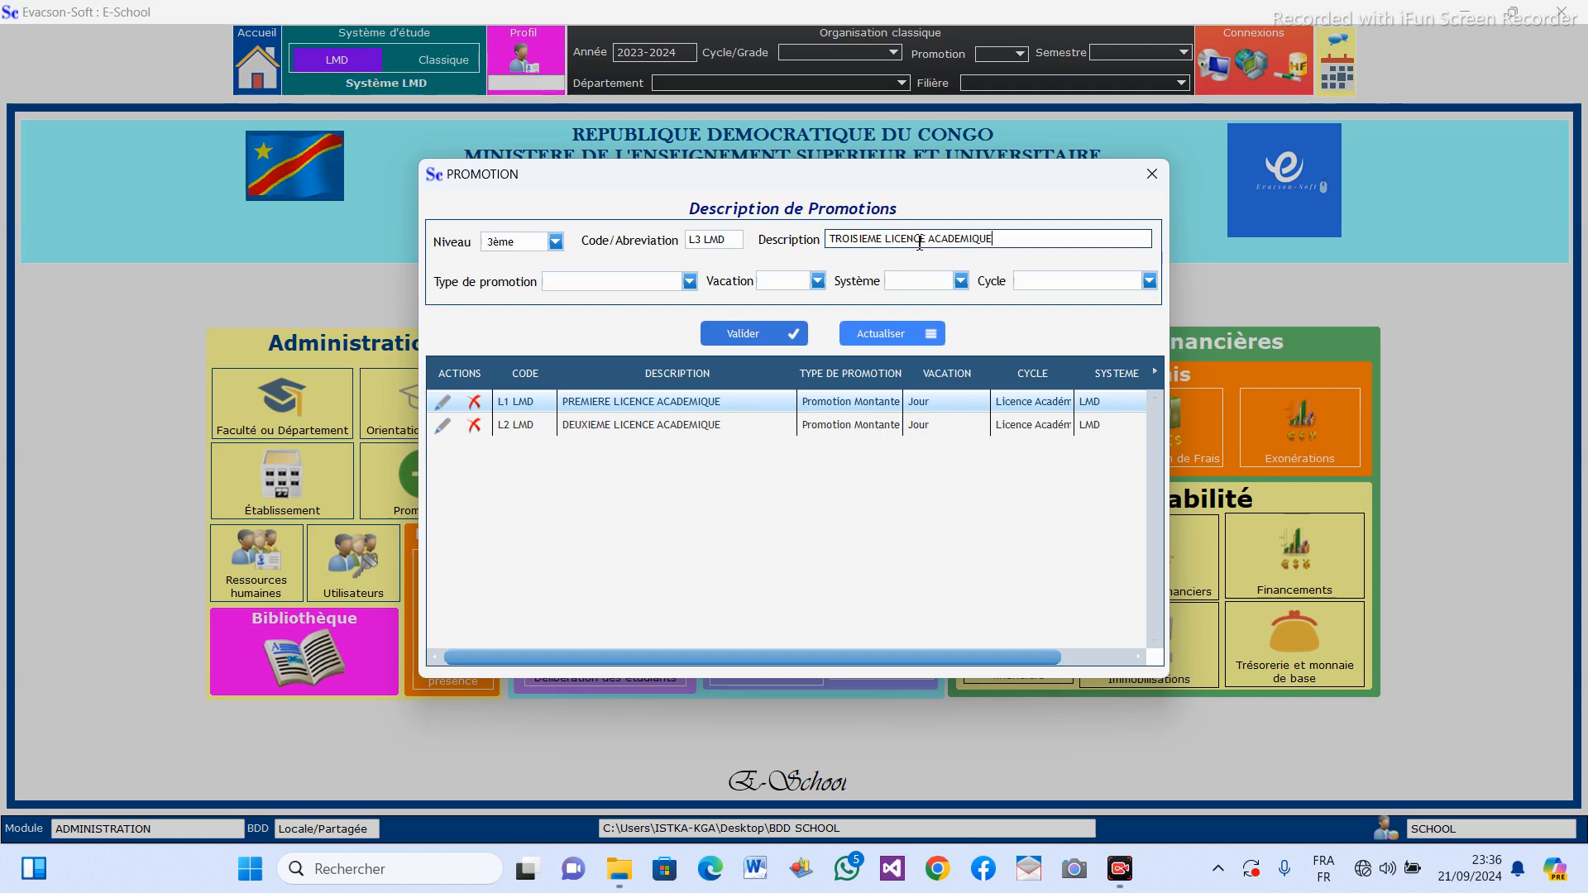
Set the L3 LMD promotion's type to Promotion Terminale, its vacation to Jour and its system to LMD.
{"action": "left_click", "coordinate": [689, 282]}
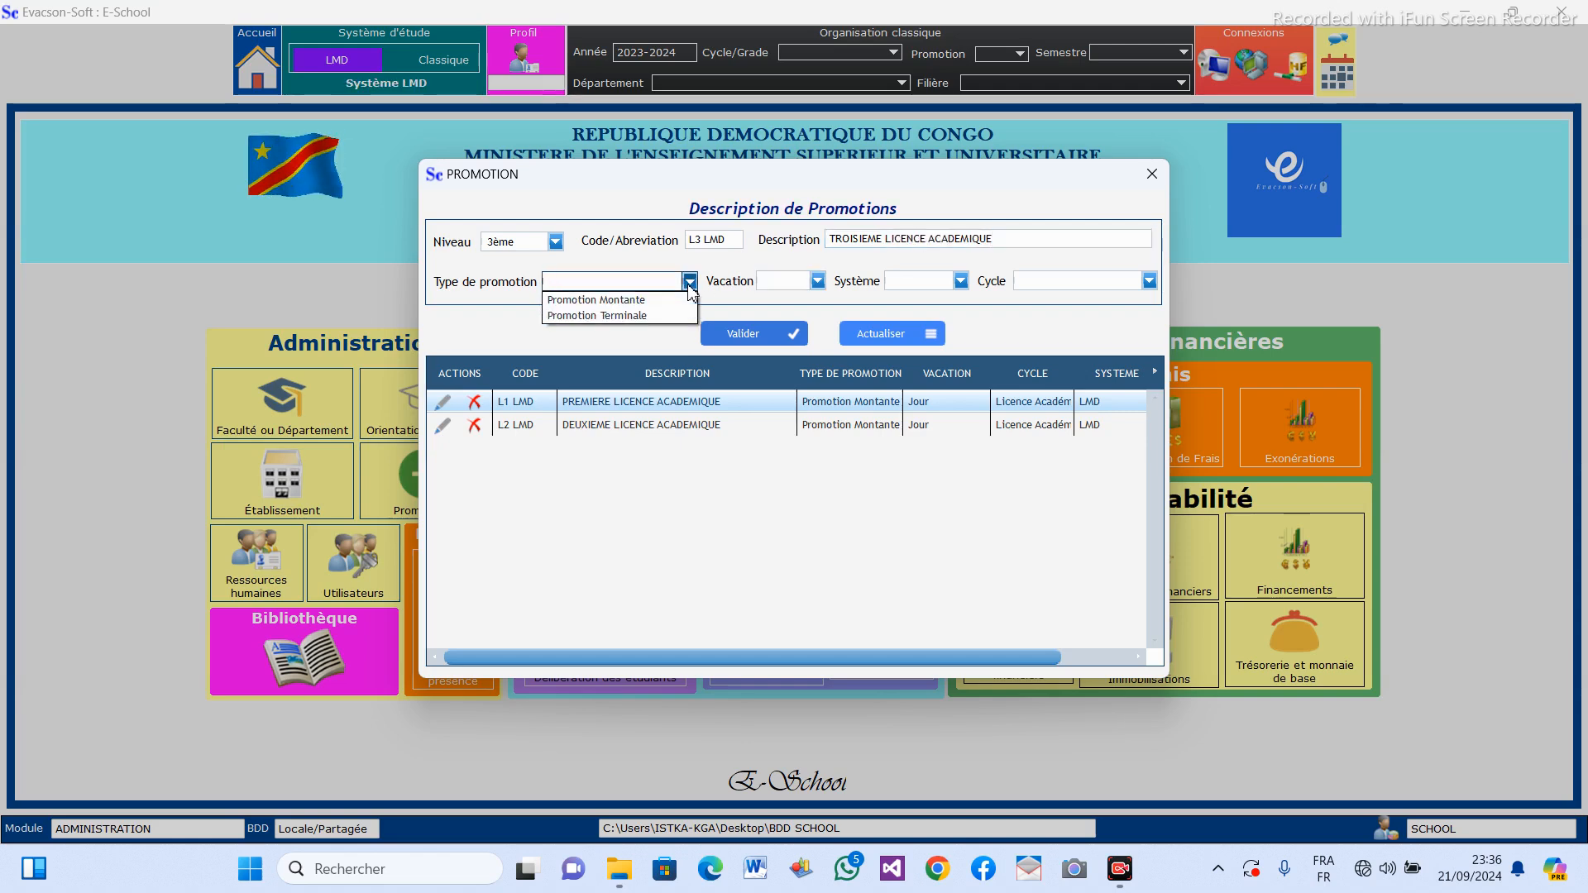
{"action": "left_click", "coordinate": [616, 316]}
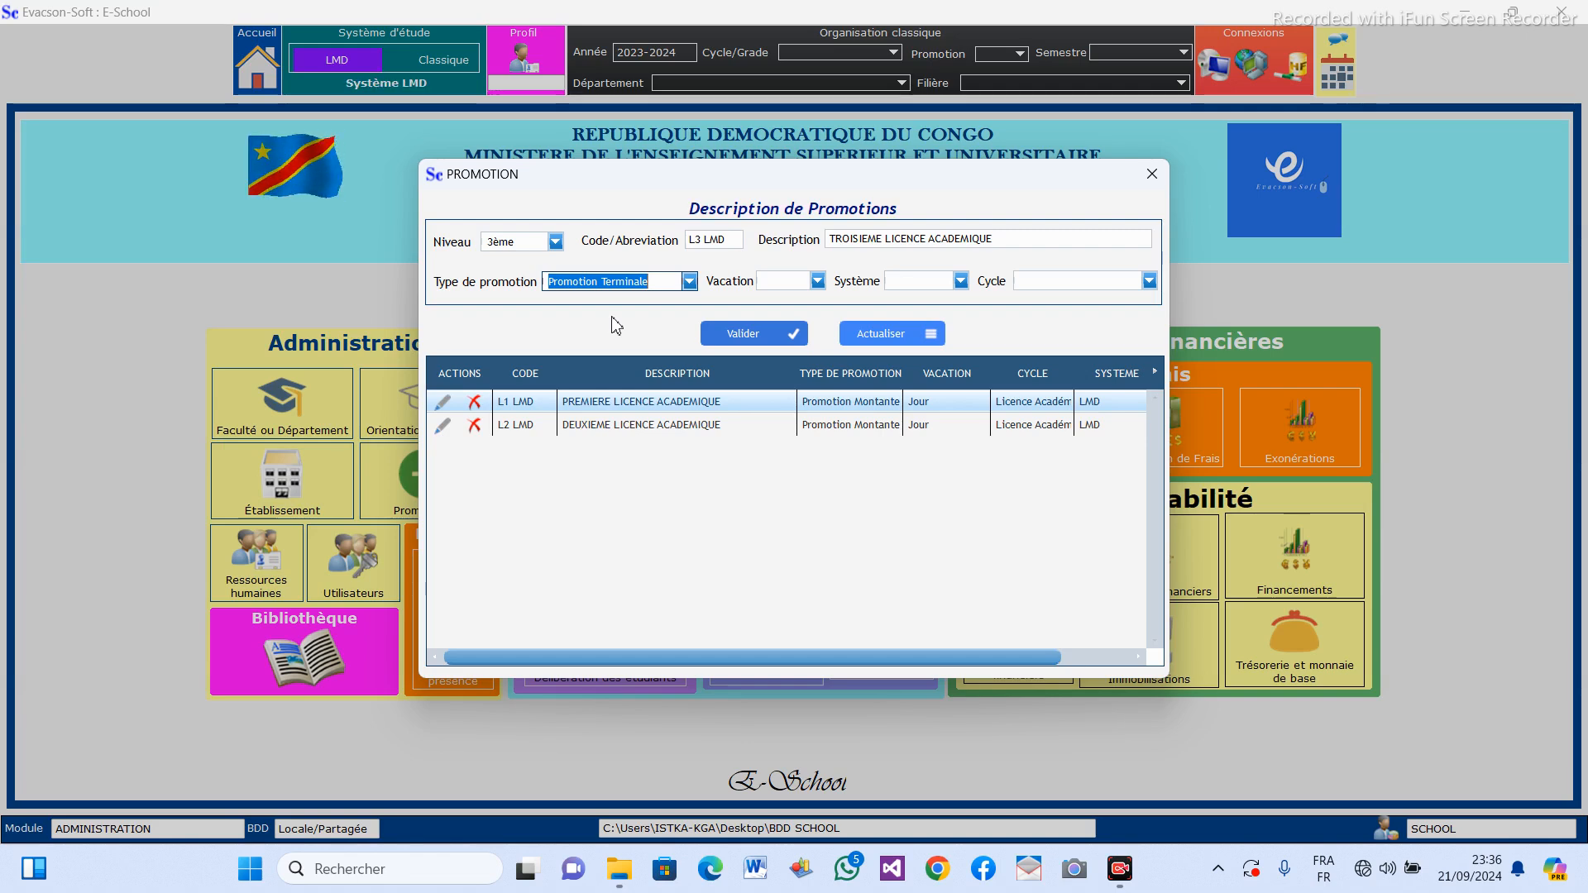
{"action": "left_click", "coordinate": [817, 283]}
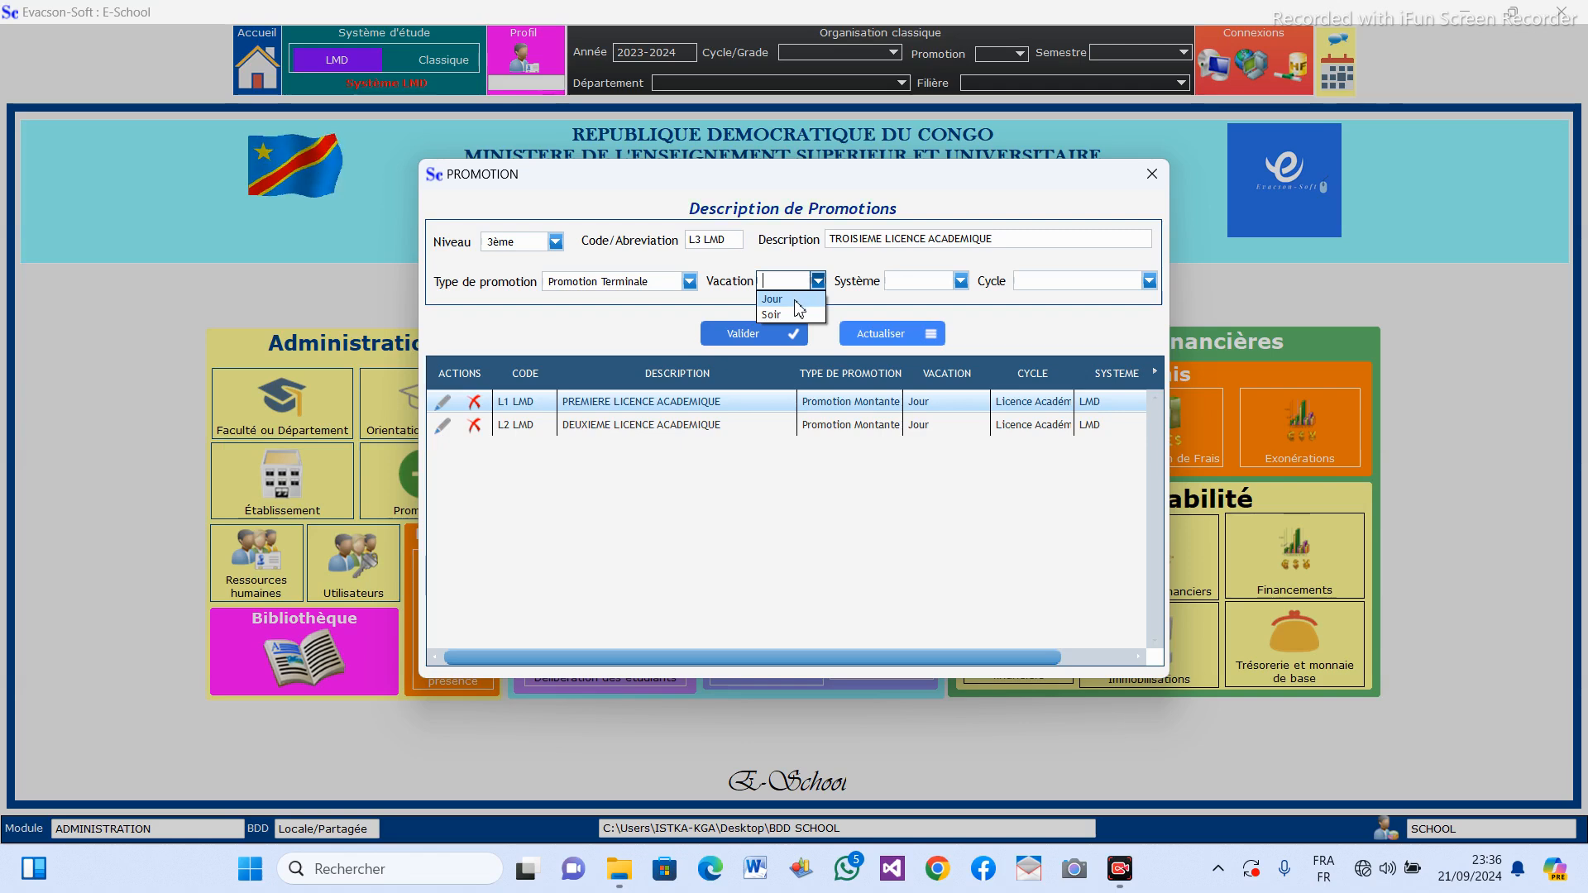
{"action": "left_click", "coordinate": [794, 301]}
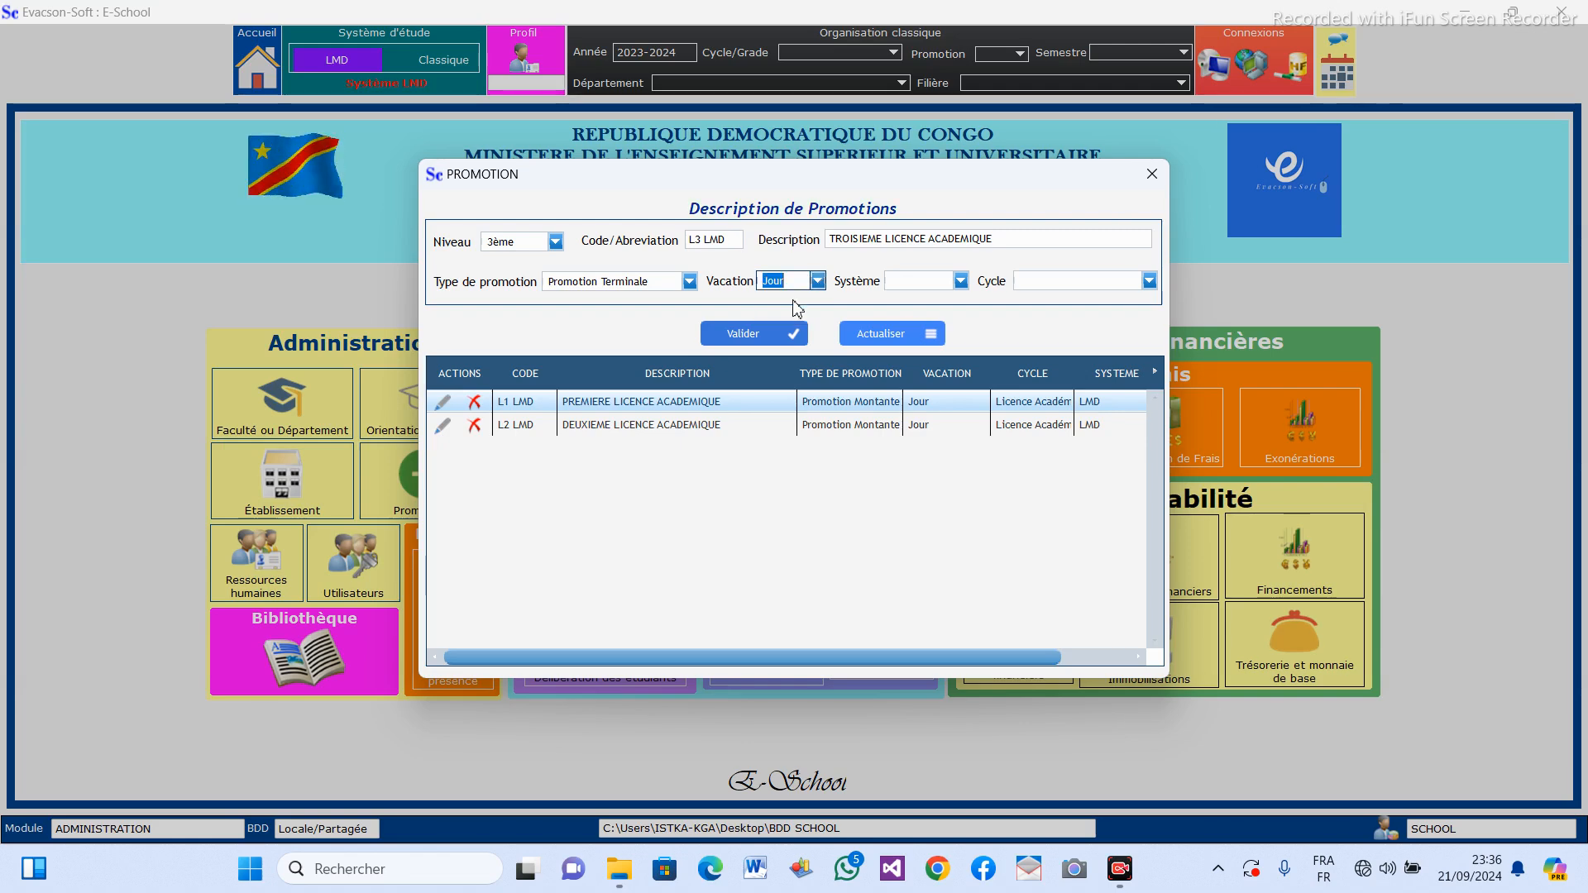
{"action": "left_click", "coordinate": [961, 282]}
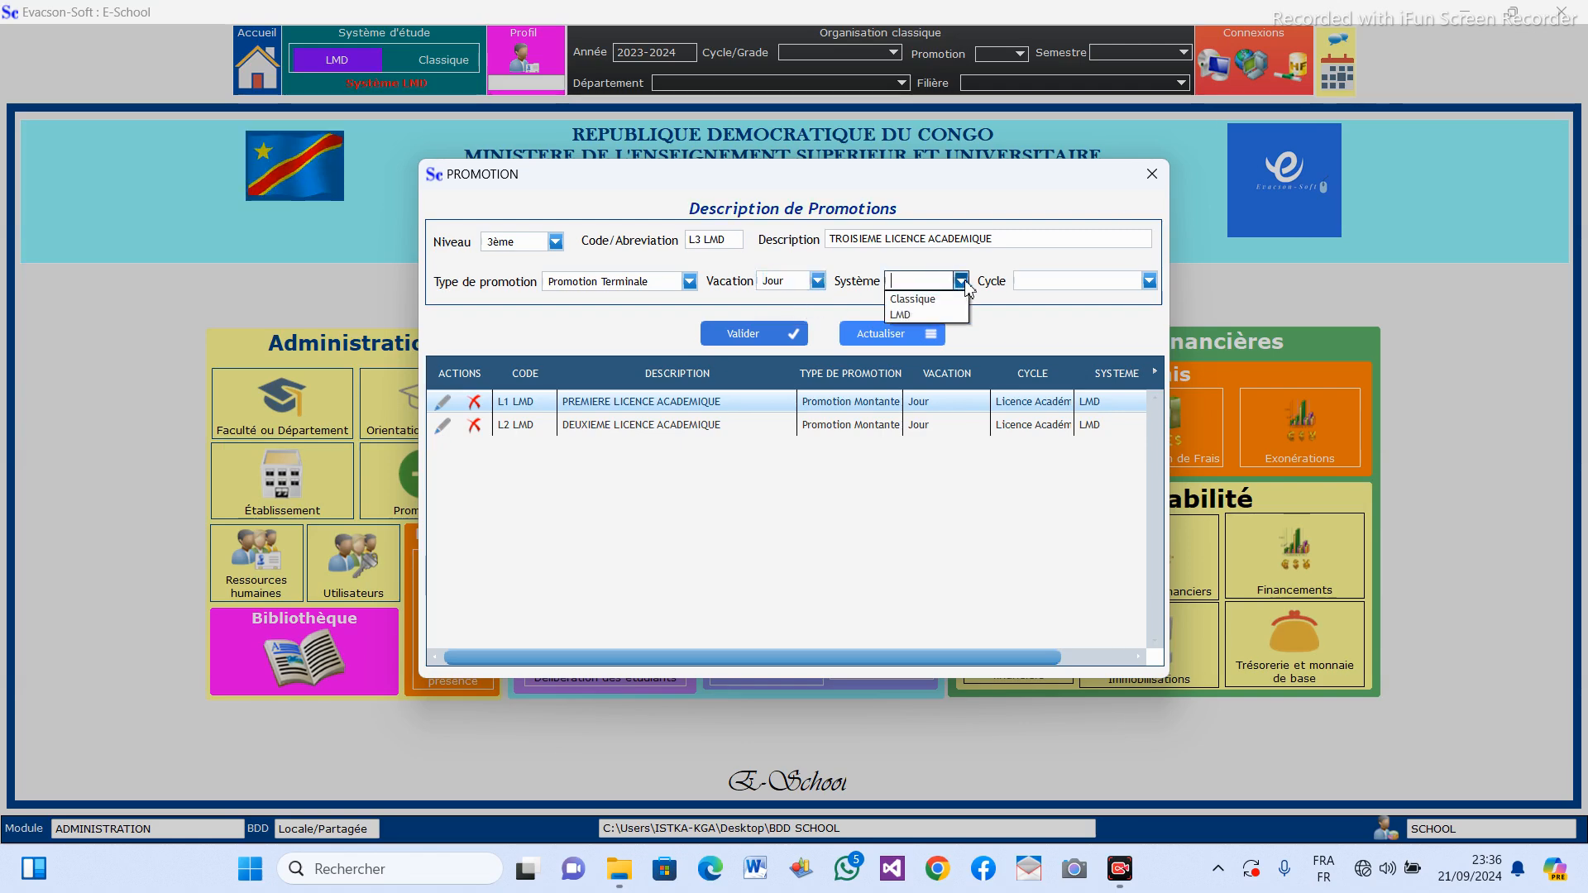
{"action": "left_click", "coordinate": [933, 302]}
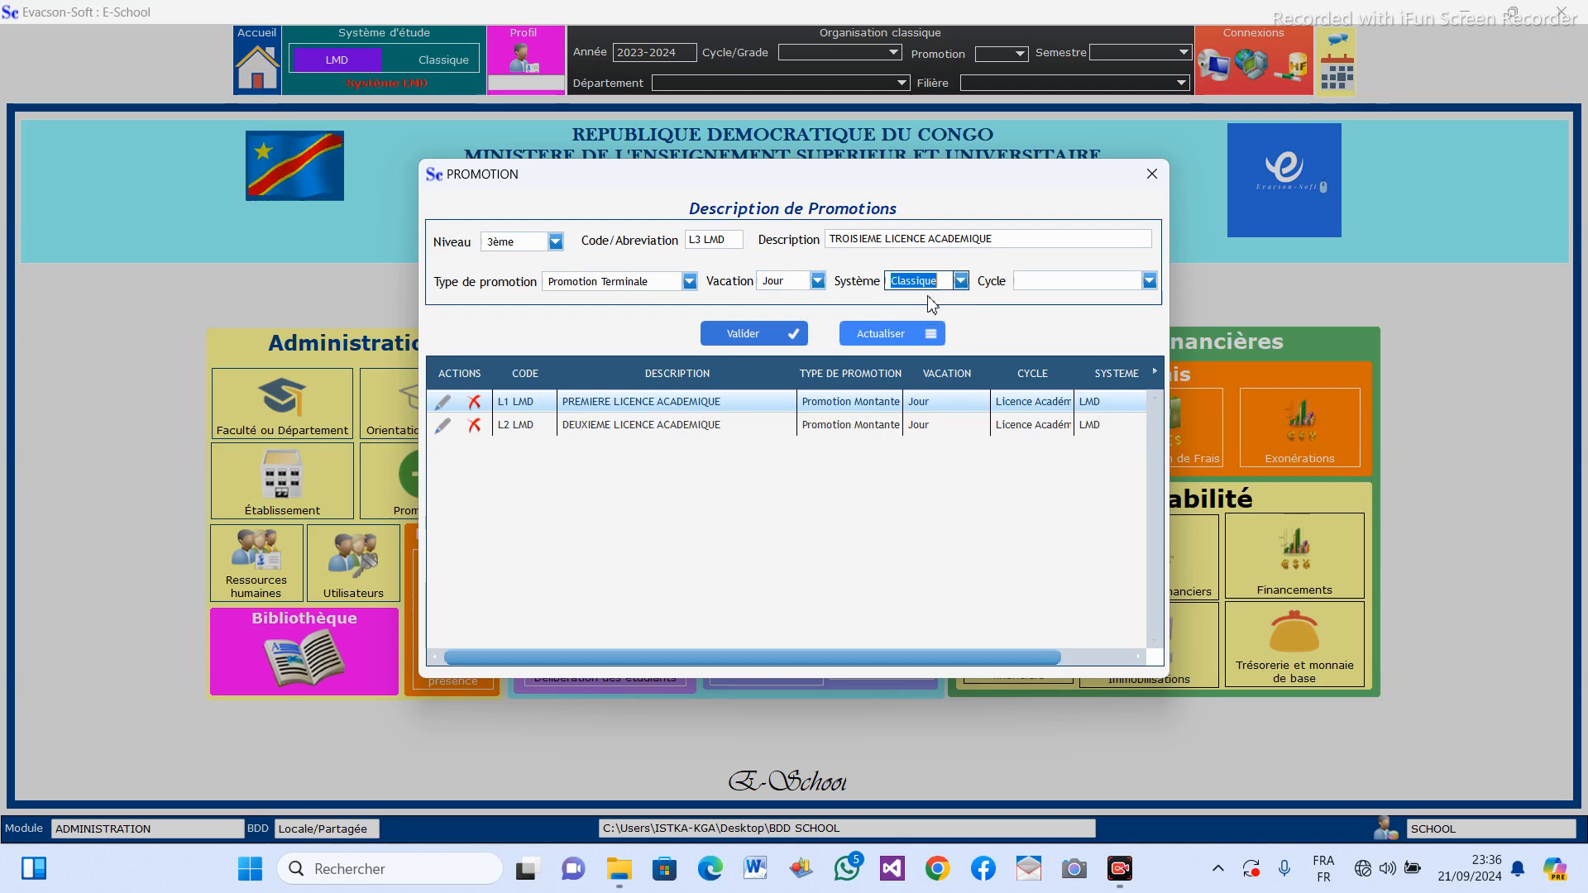
{"action": "left_click", "coordinate": [960, 283]}
{"action": "left_click", "coordinate": [925, 315]}
Set the L3 LMD promotion's cycle to Licence Académique, save it and leave the Promotions form.
{"action": "left_click", "coordinate": [1149, 282]}
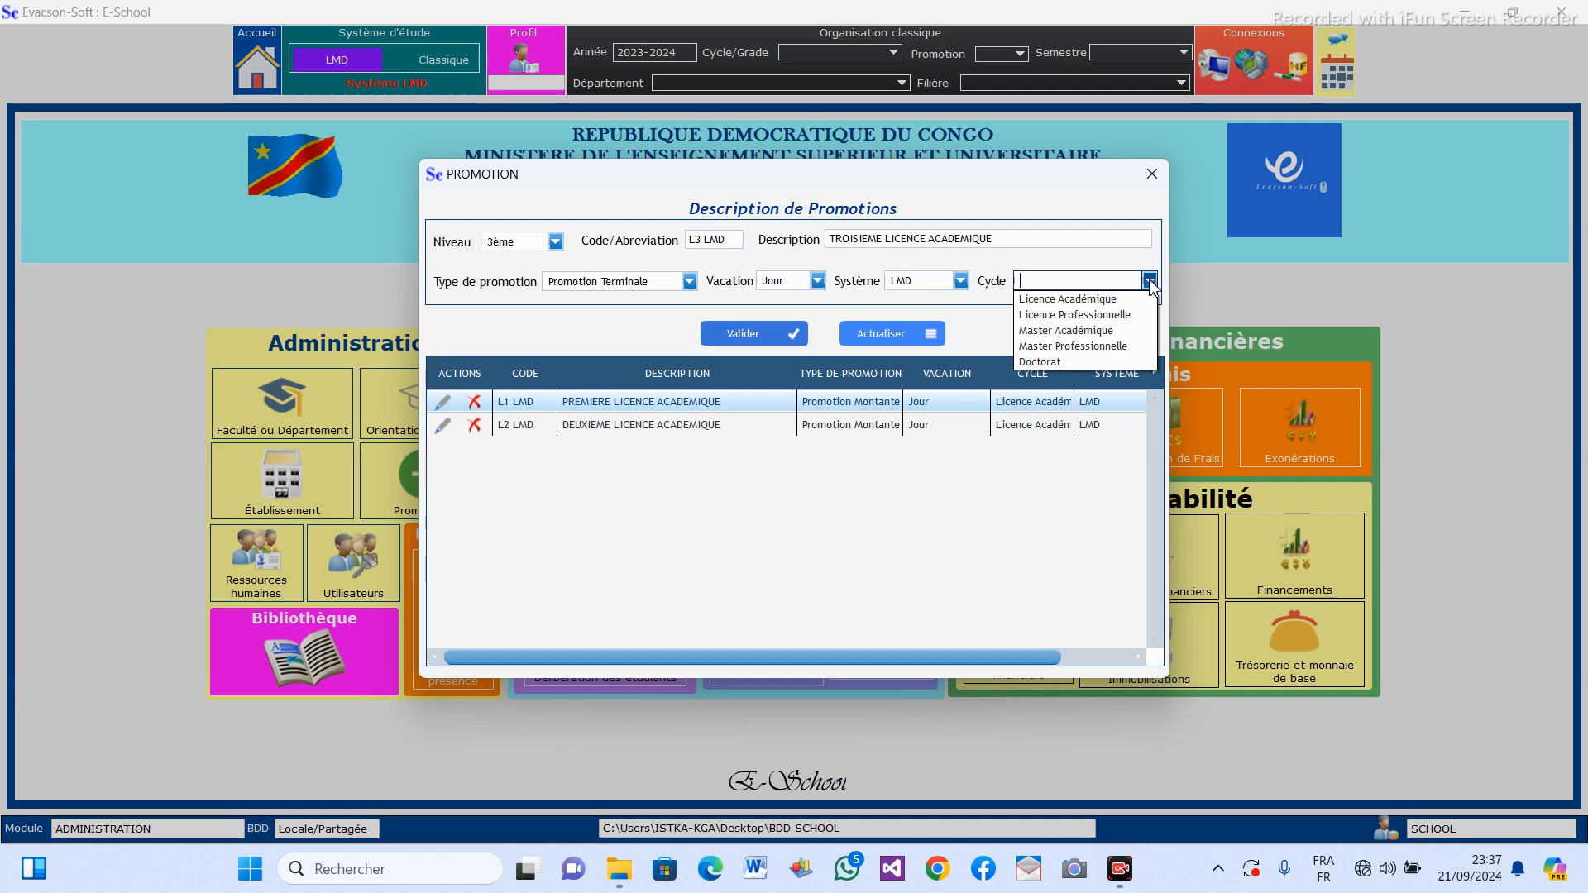
{"action": "left_click", "coordinate": [1096, 300]}
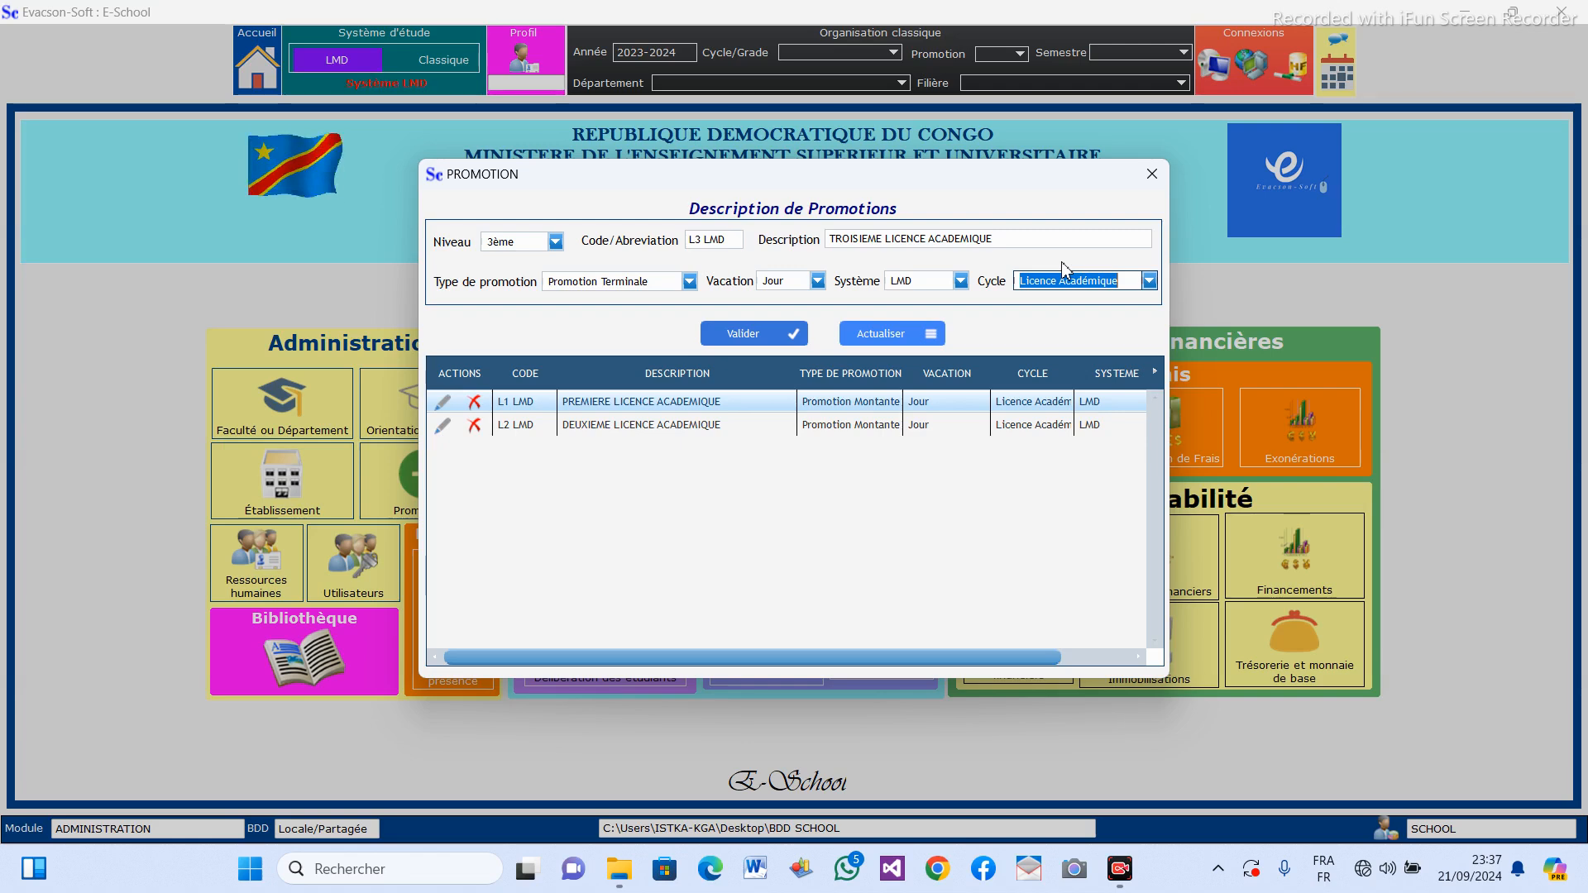
{"action": "left_click", "coordinate": [1150, 281]}
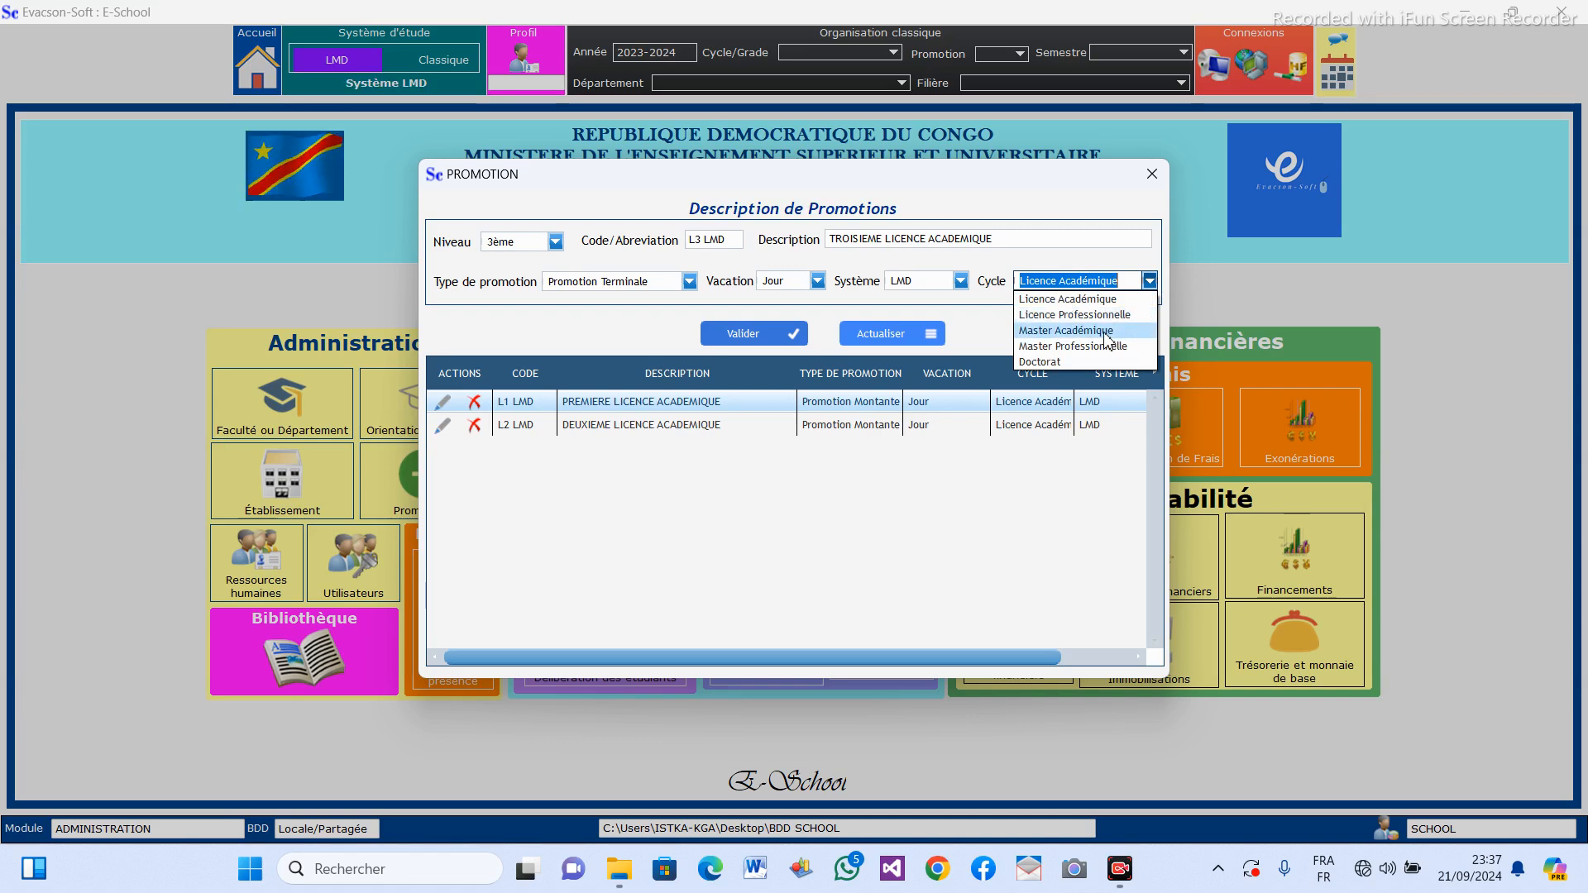
{"action": "left_click", "coordinate": [1110, 267]}
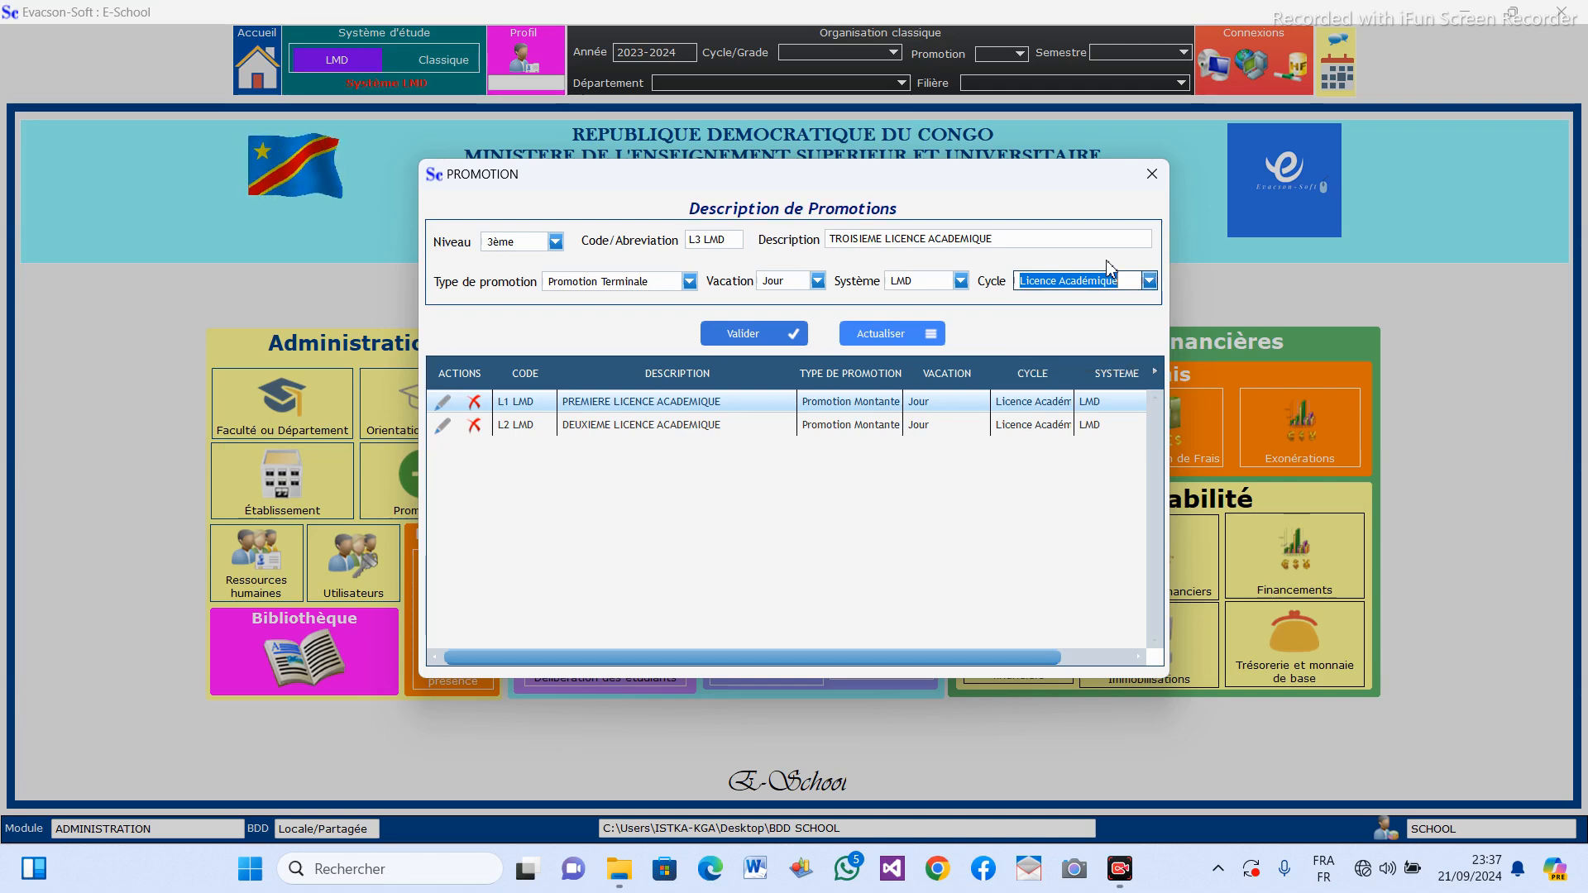
{"action": "left_click", "coordinate": [799, 339]}
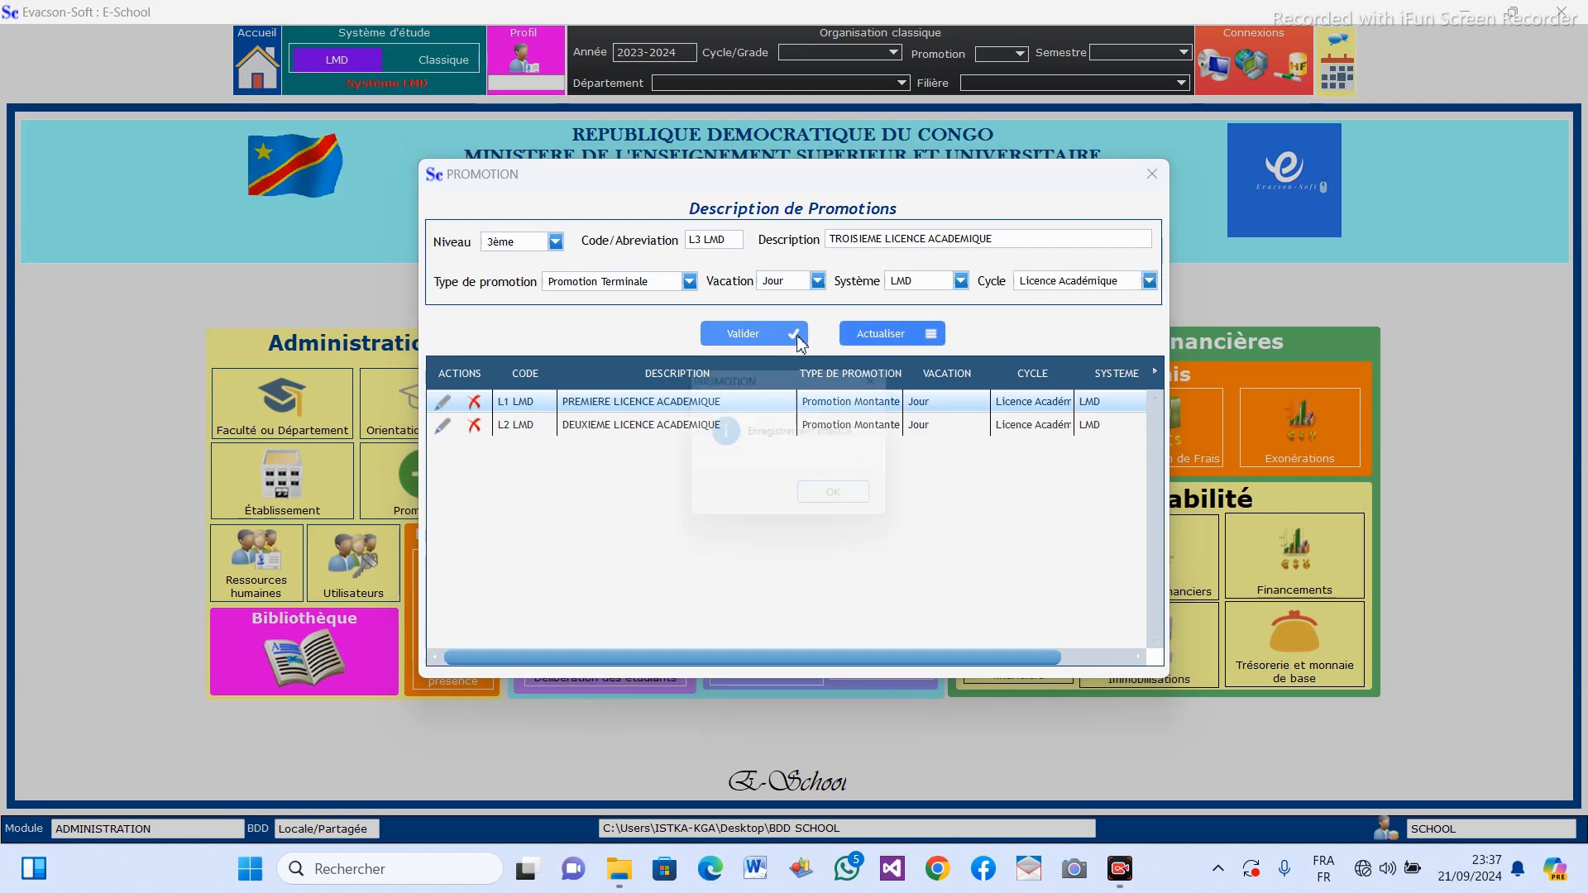
{"action": "left_click", "coordinate": [852, 502]}
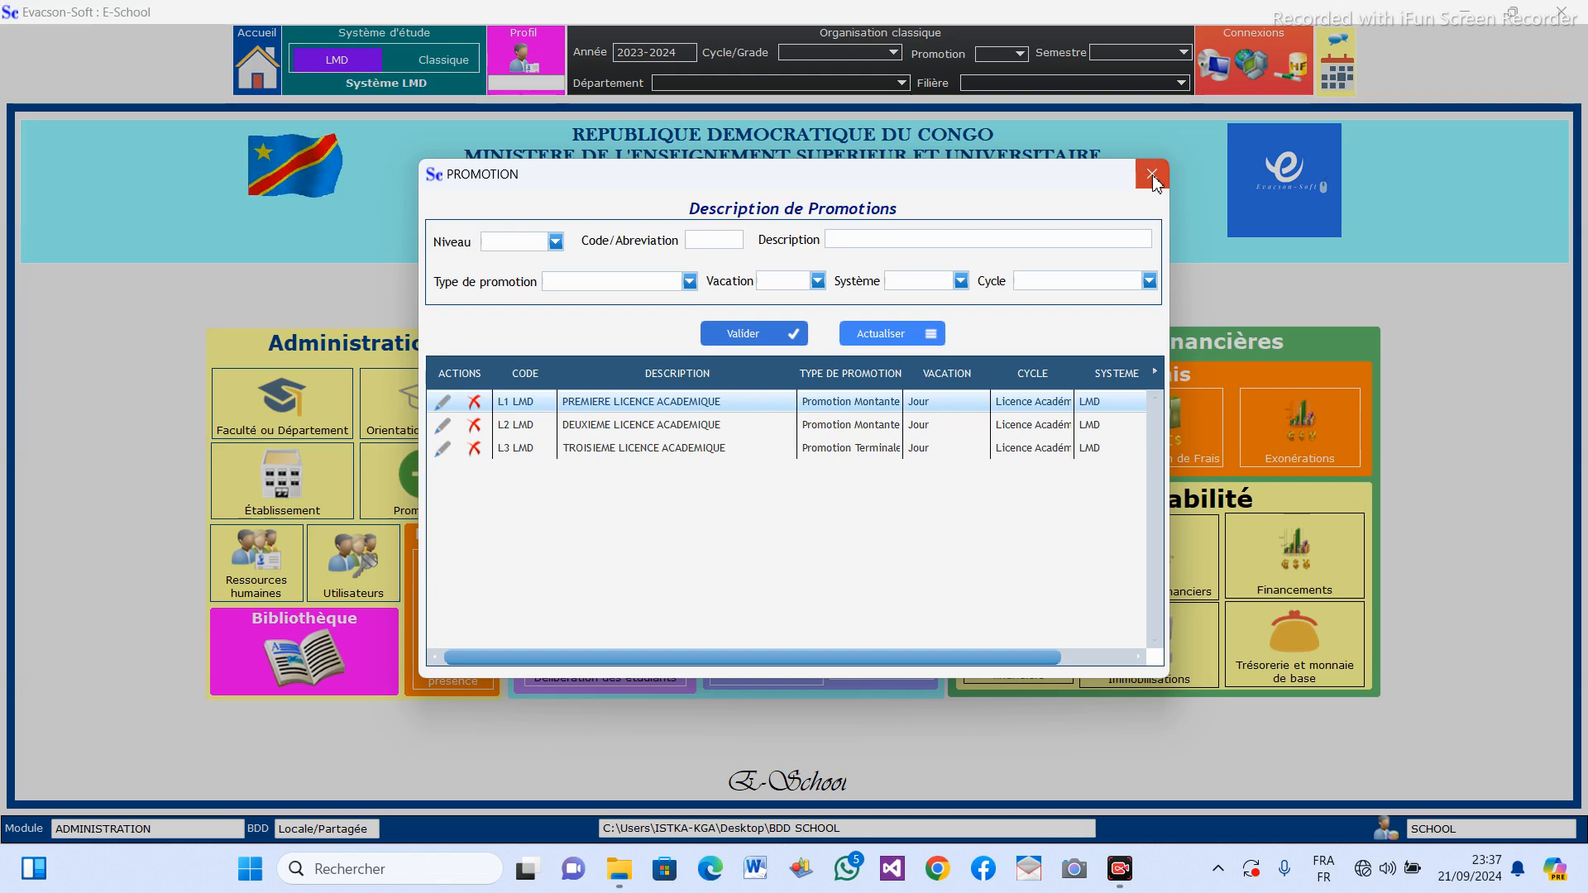
{"action": "left_click", "coordinate": [1151, 175]}
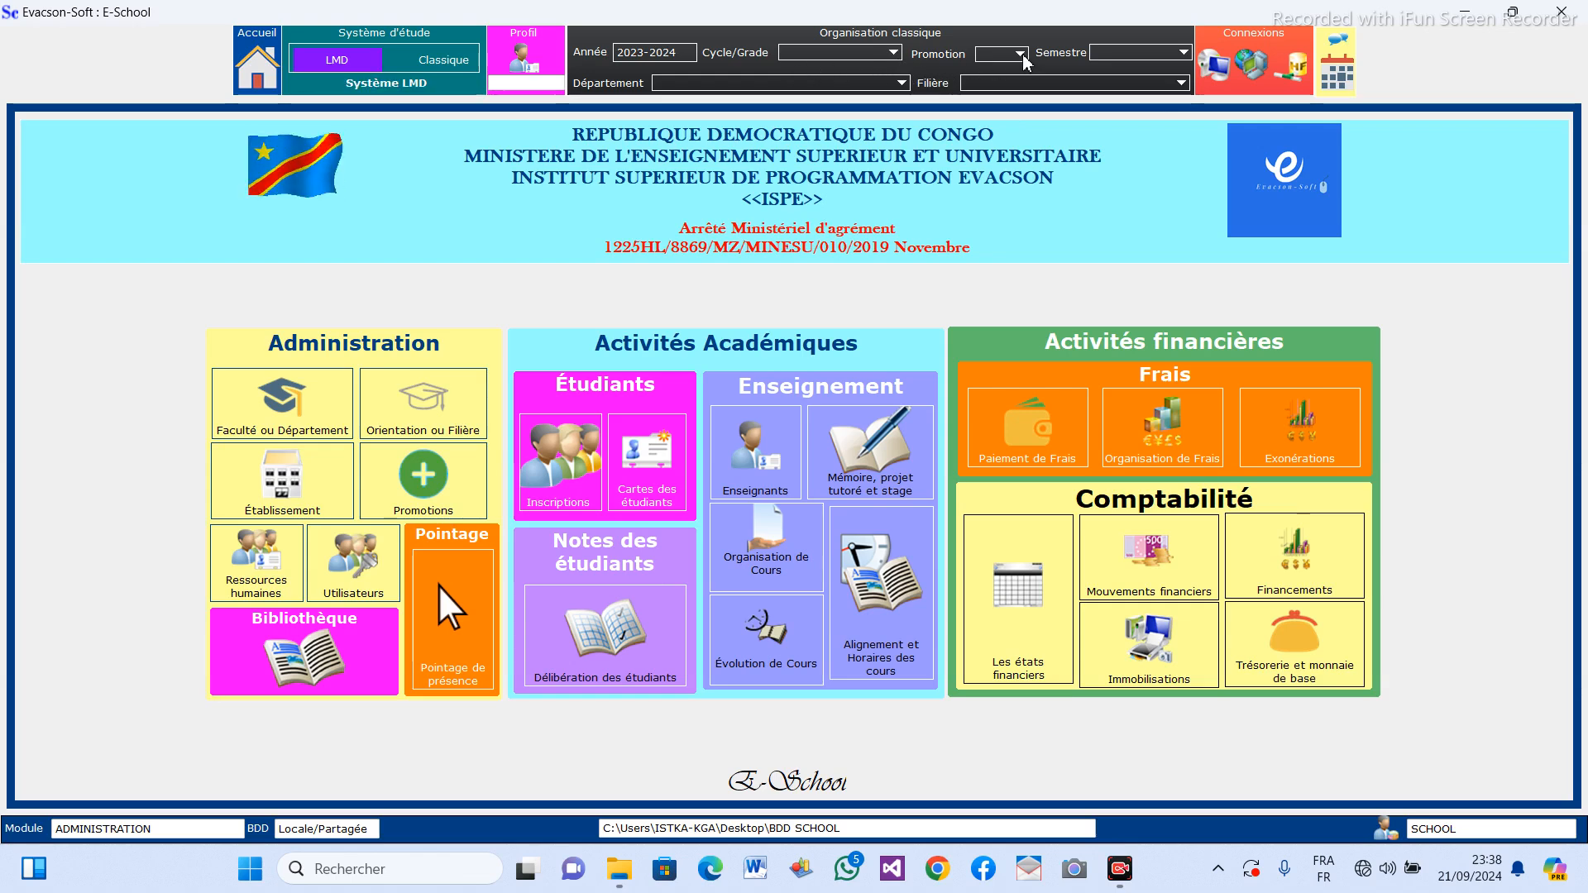
Open the Cycle/Grade choices for the 2023-2024 academic organisation.
{"action": "left_click", "coordinate": [894, 54]}
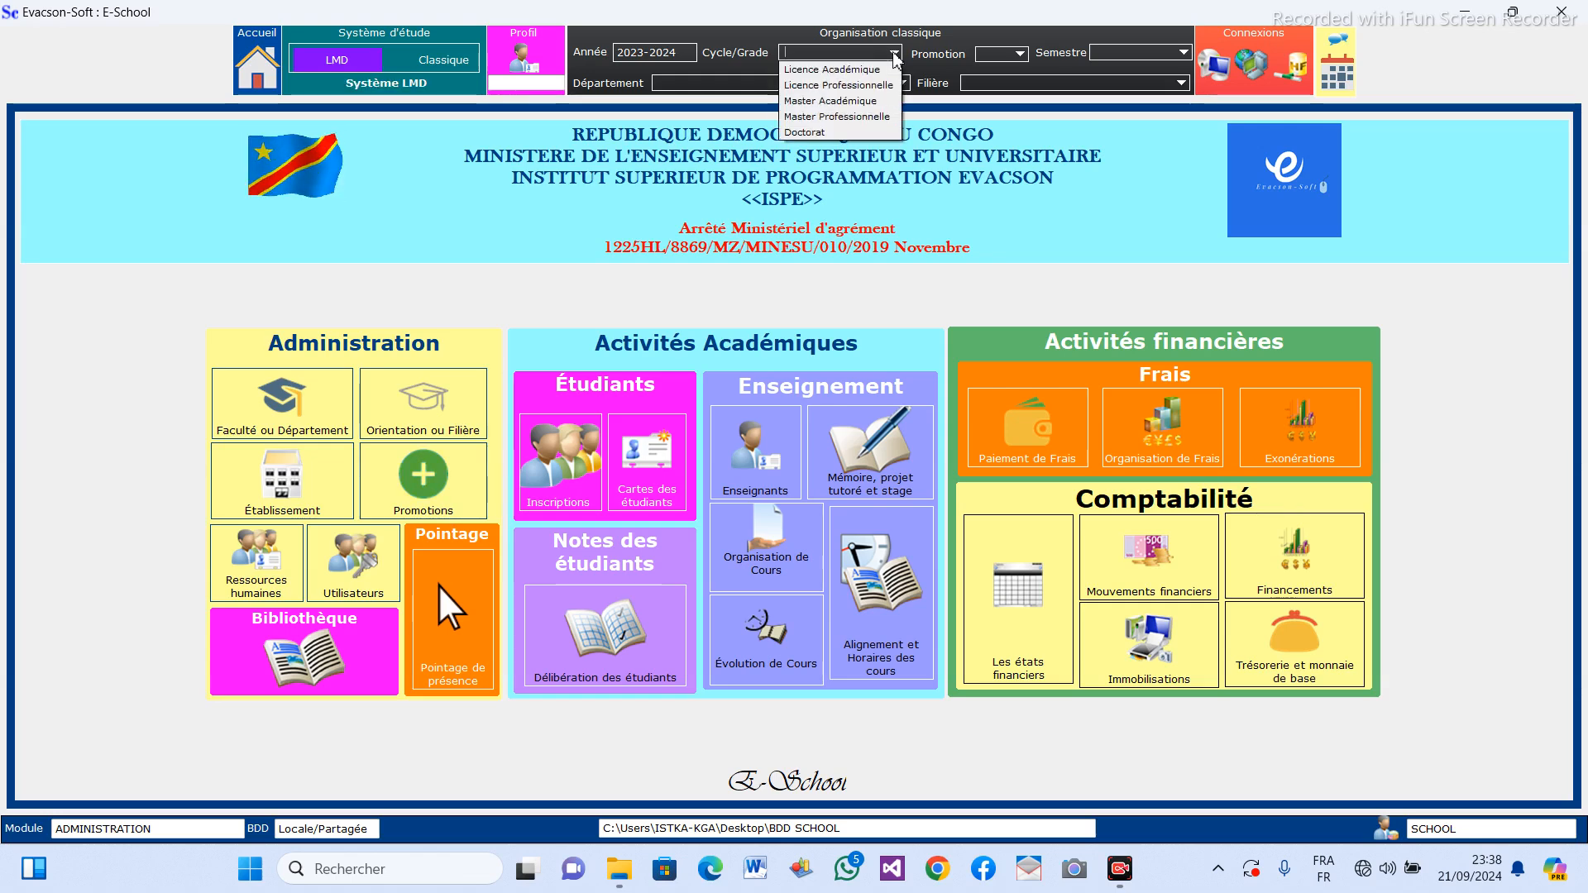
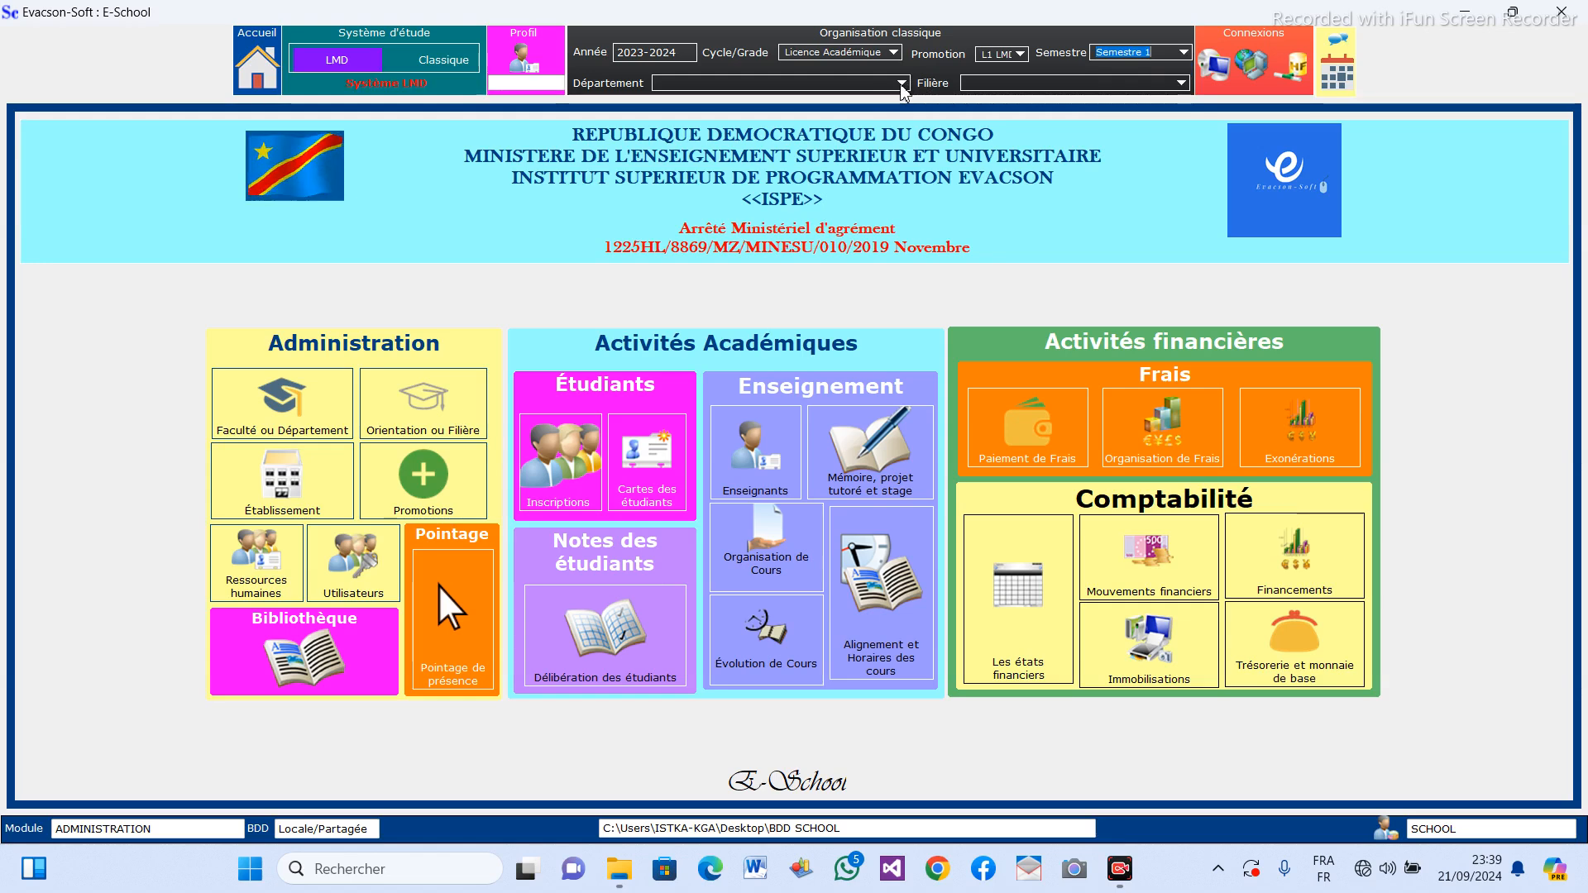
Set the academic organisation's department to INFORMATIQUE DE GESTION and its filière to TECHNIQUES DE MAINTENANCE, widening the choice lists to read them.
{"action": "left_click_drag", "start_coordinate": [758, 102], "coordinate": [906, 103]}
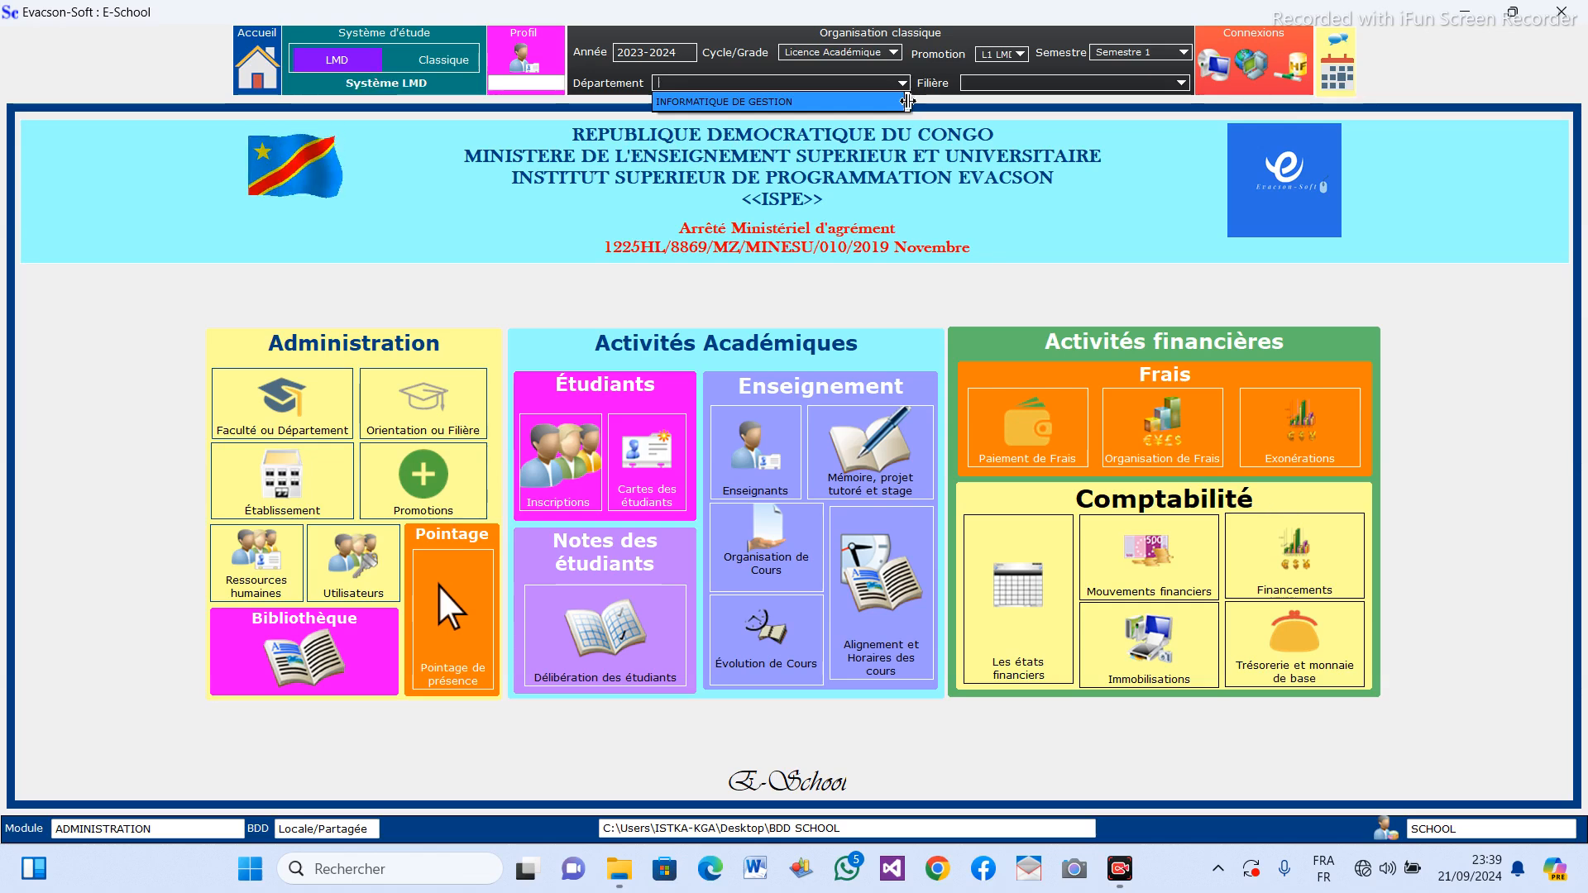
{"action": "left_click", "coordinate": [821, 103]}
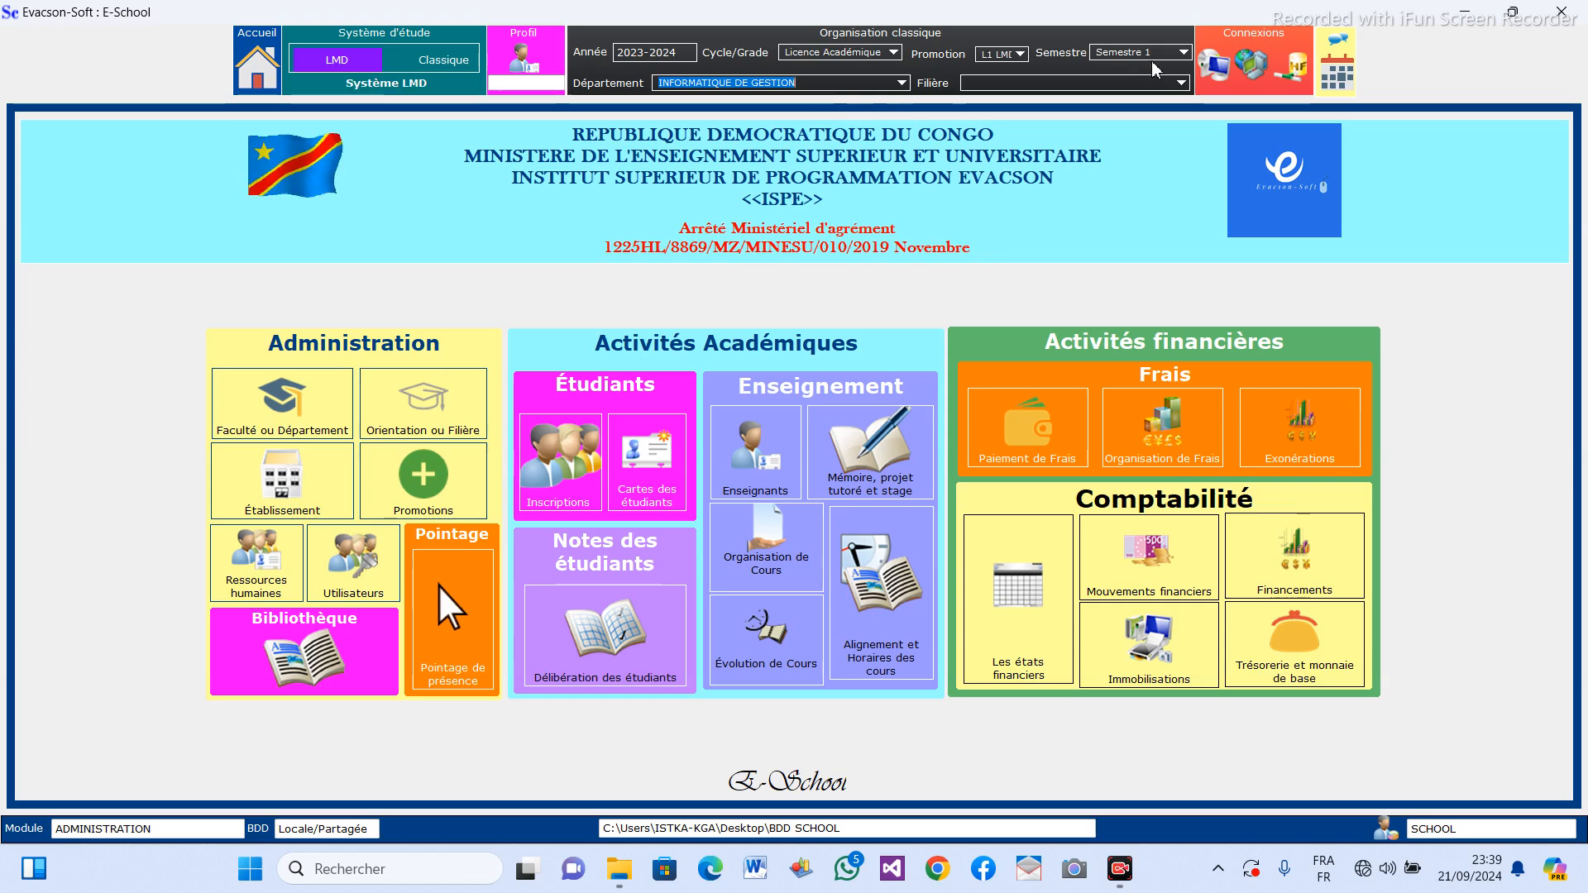
{"action": "left_click", "coordinate": [1182, 83]}
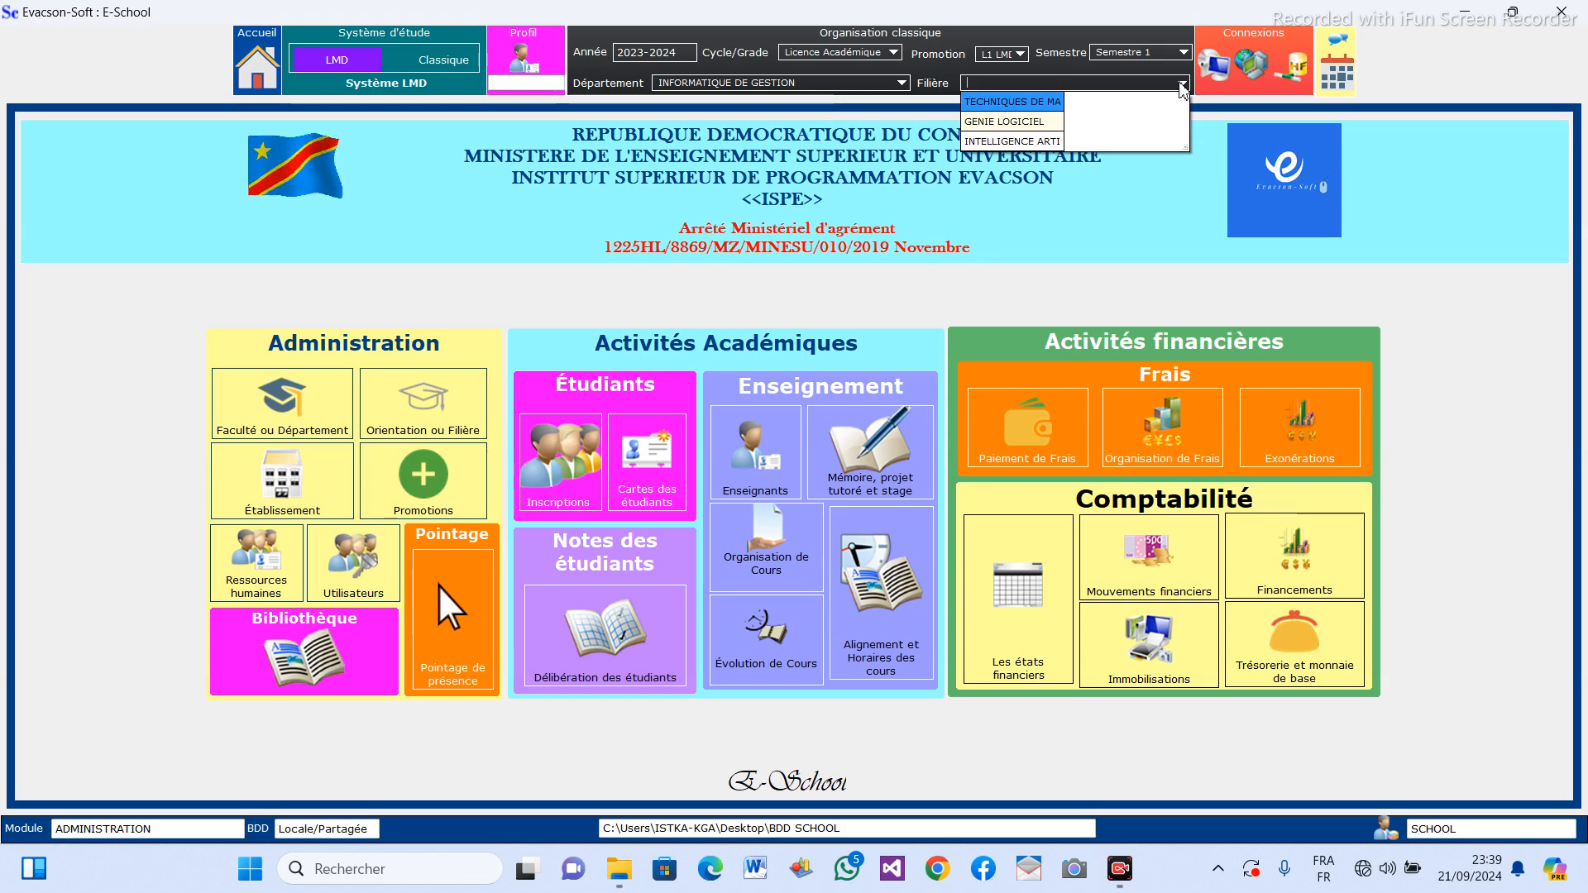
{"action": "left_click_drag", "start_coordinate": [1065, 116], "coordinate": [1194, 122]}
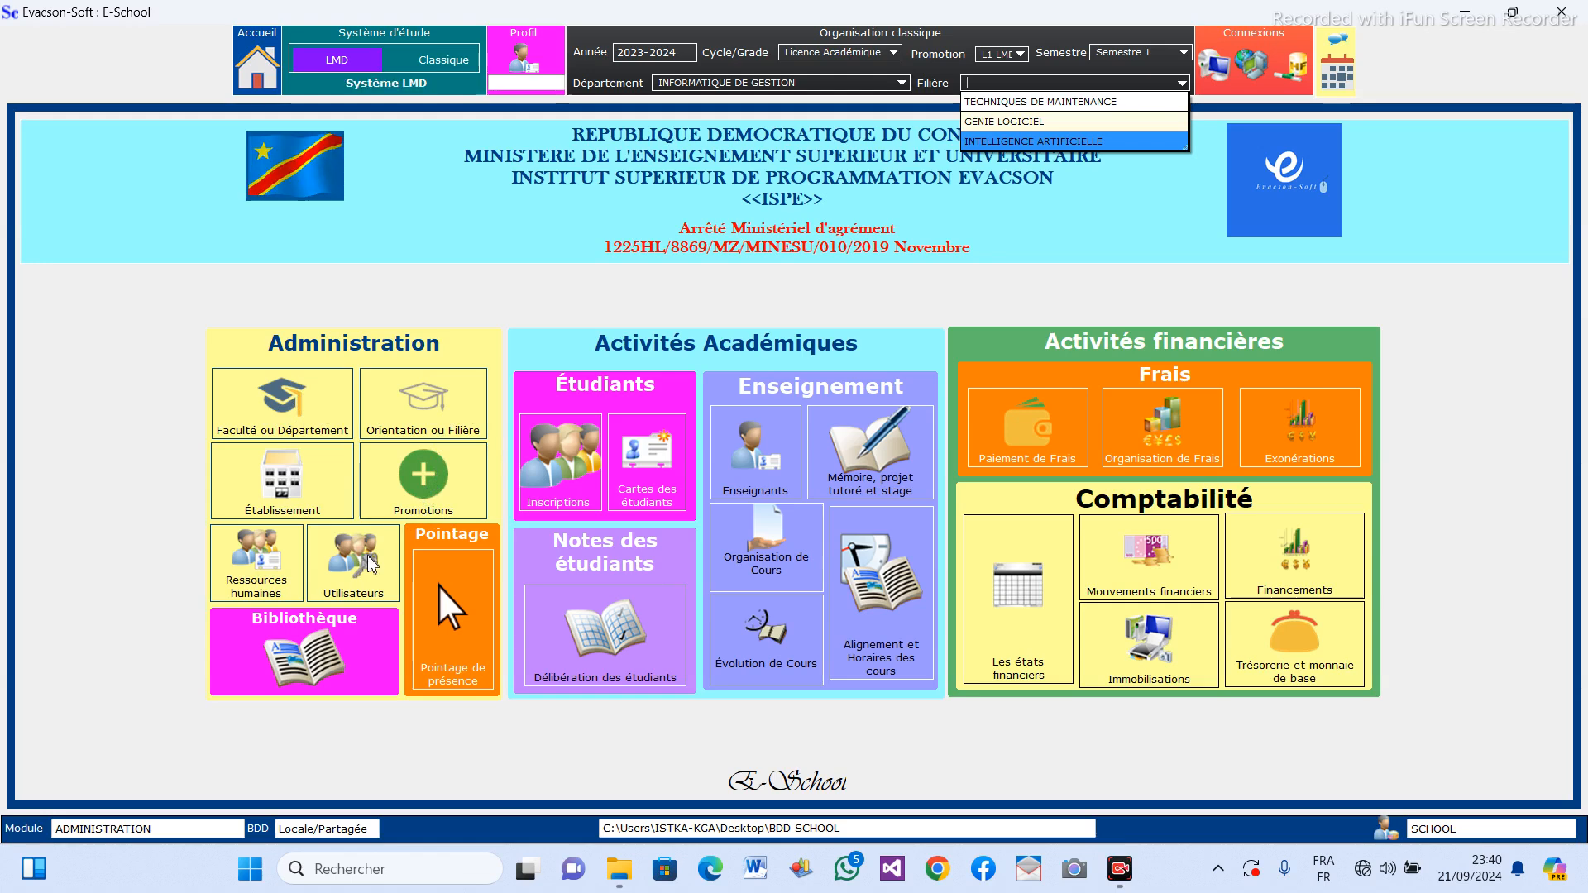
{"action": "left_click", "coordinate": [1075, 101]}
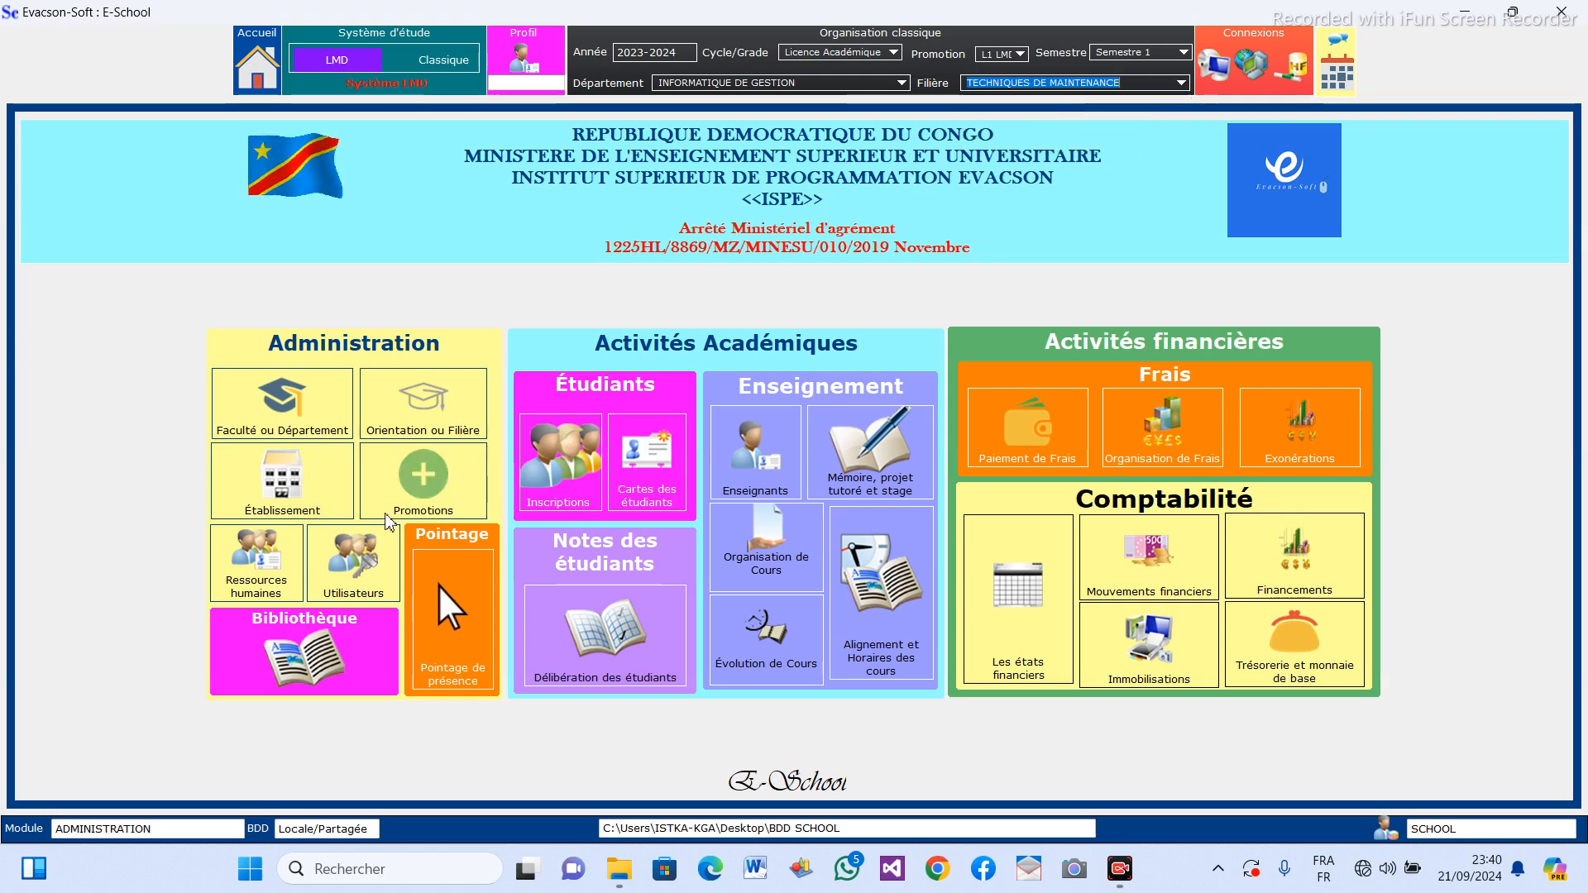
Start a new user record in the Utilisateurs form and enter the user's name and account password.
{"action": "left_click", "coordinate": [354, 565]}
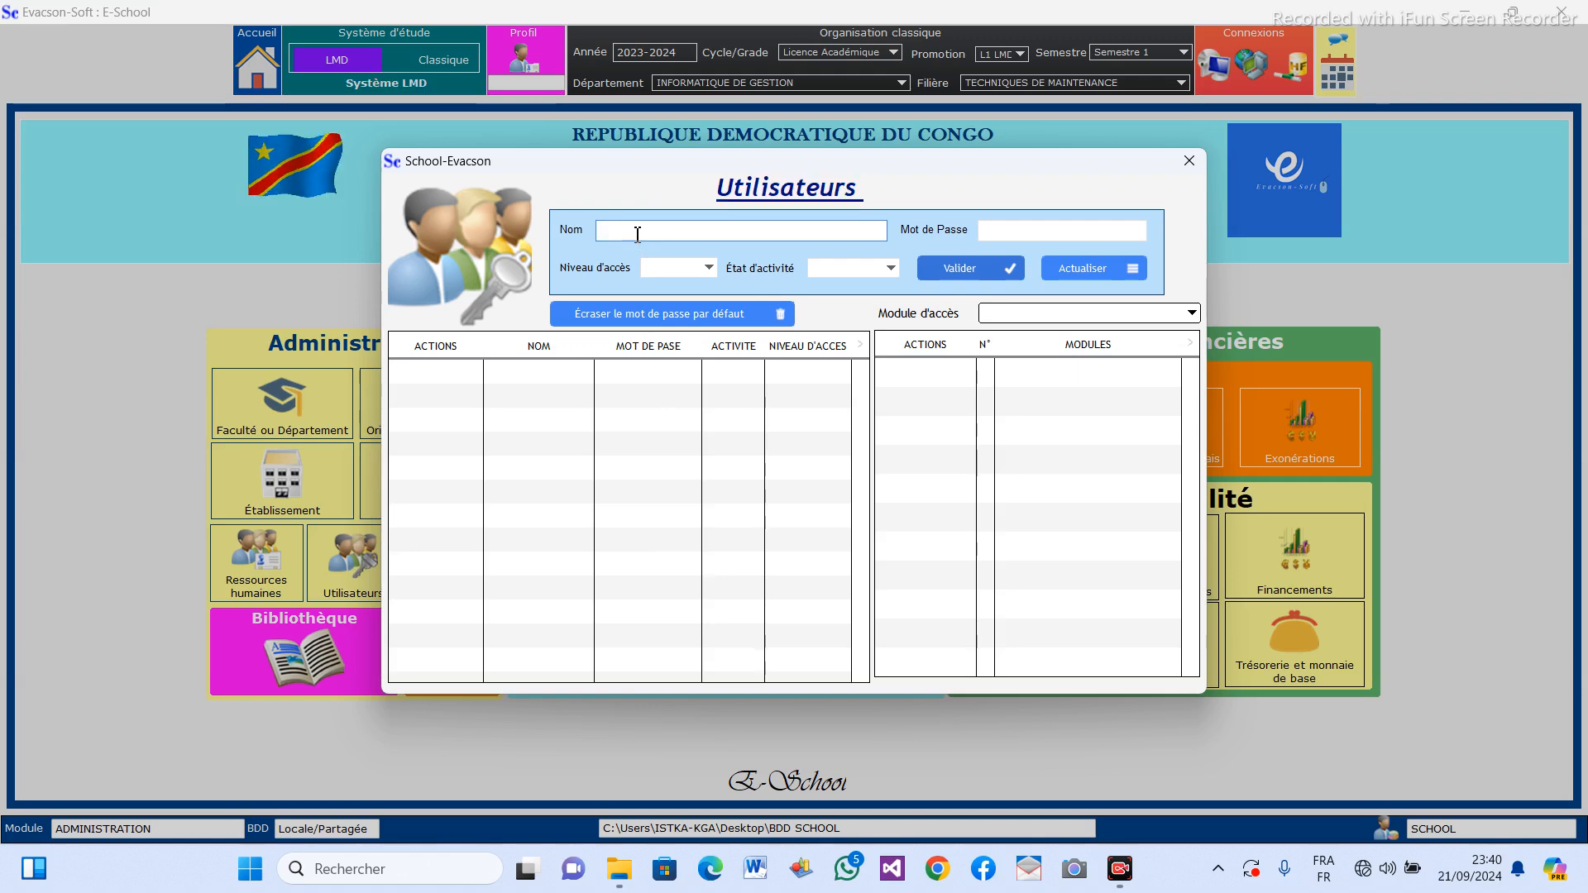
{"action": "type", "text": "EVA"}
{"action": "left_click", "coordinate": [1081, 239]}
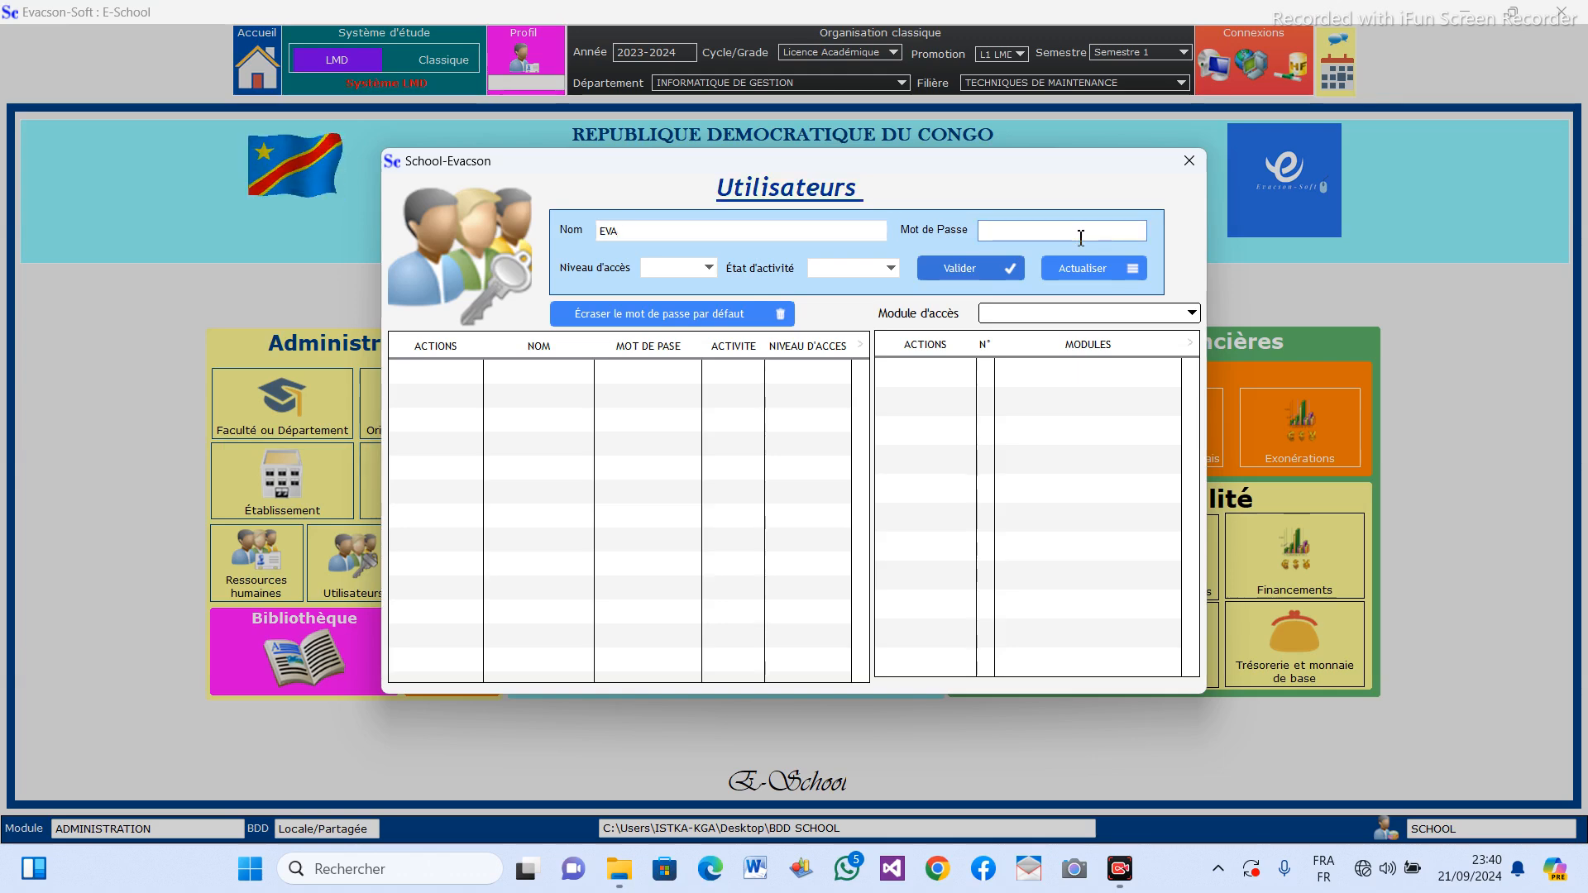
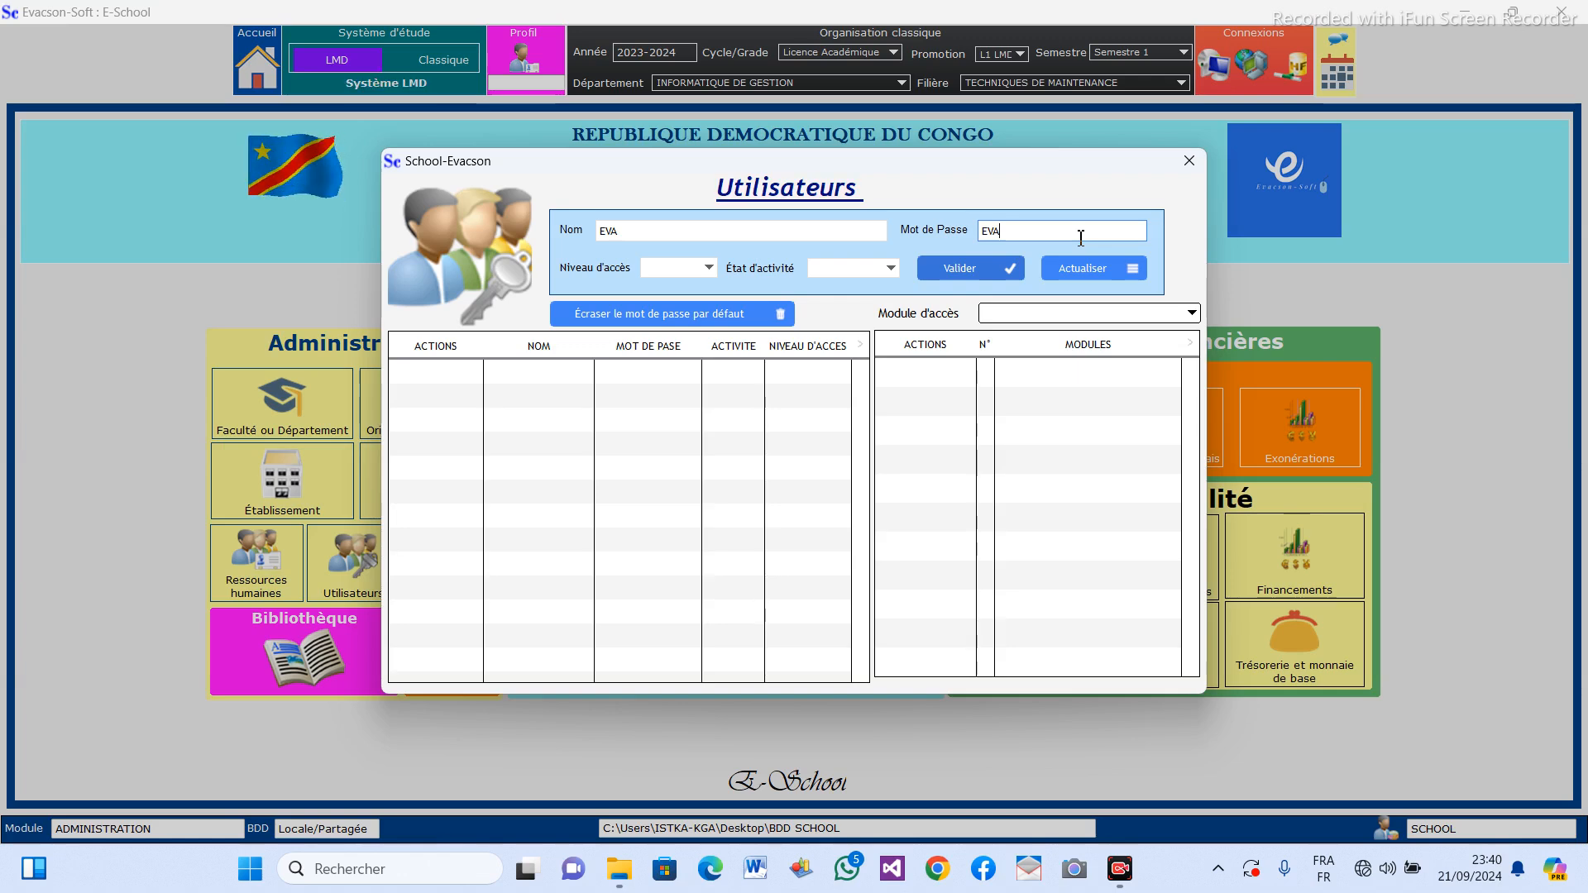
Set the new user's access level to Illimité and activity state to Activé.
{"action": "left_click", "coordinate": [708, 269]}
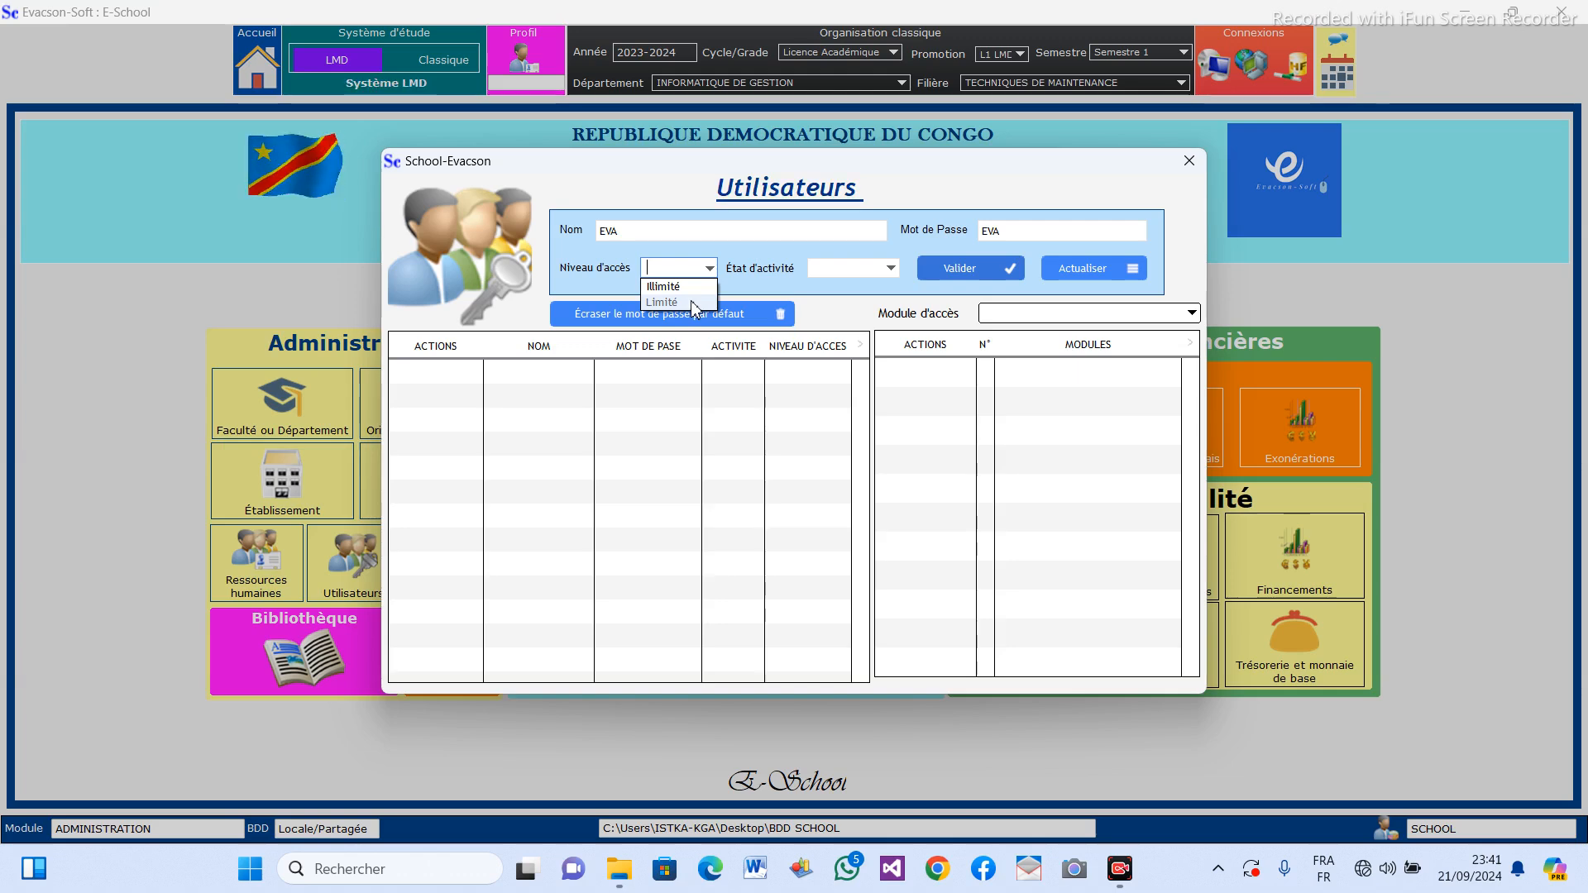
{"action": "left_click", "coordinate": [687, 287]}
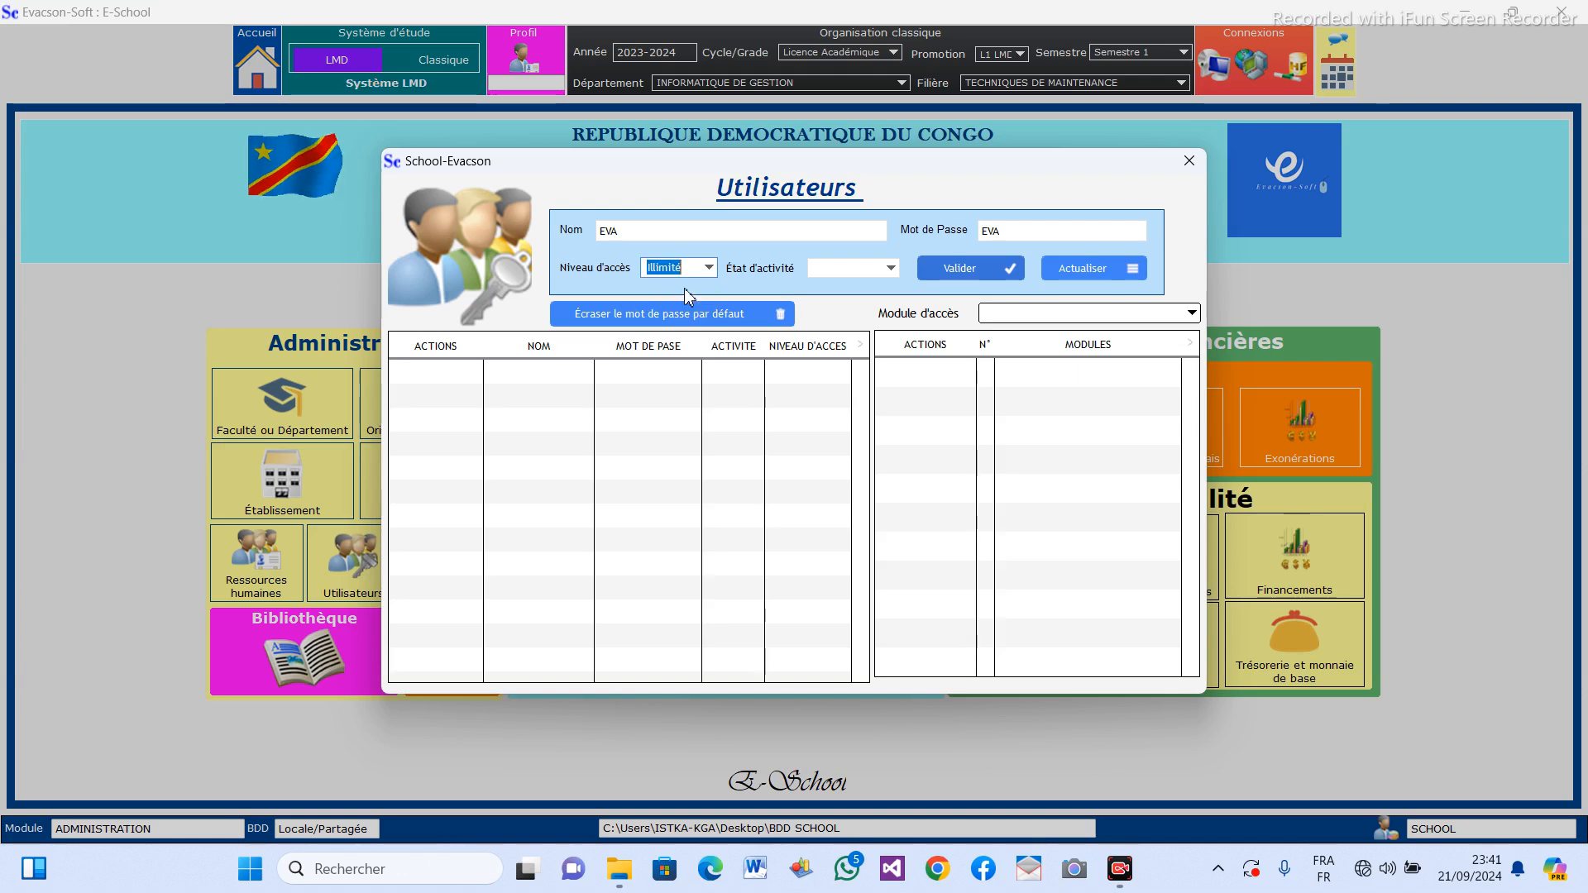
{"action": "left_click", "coordinate": [892, 269]}
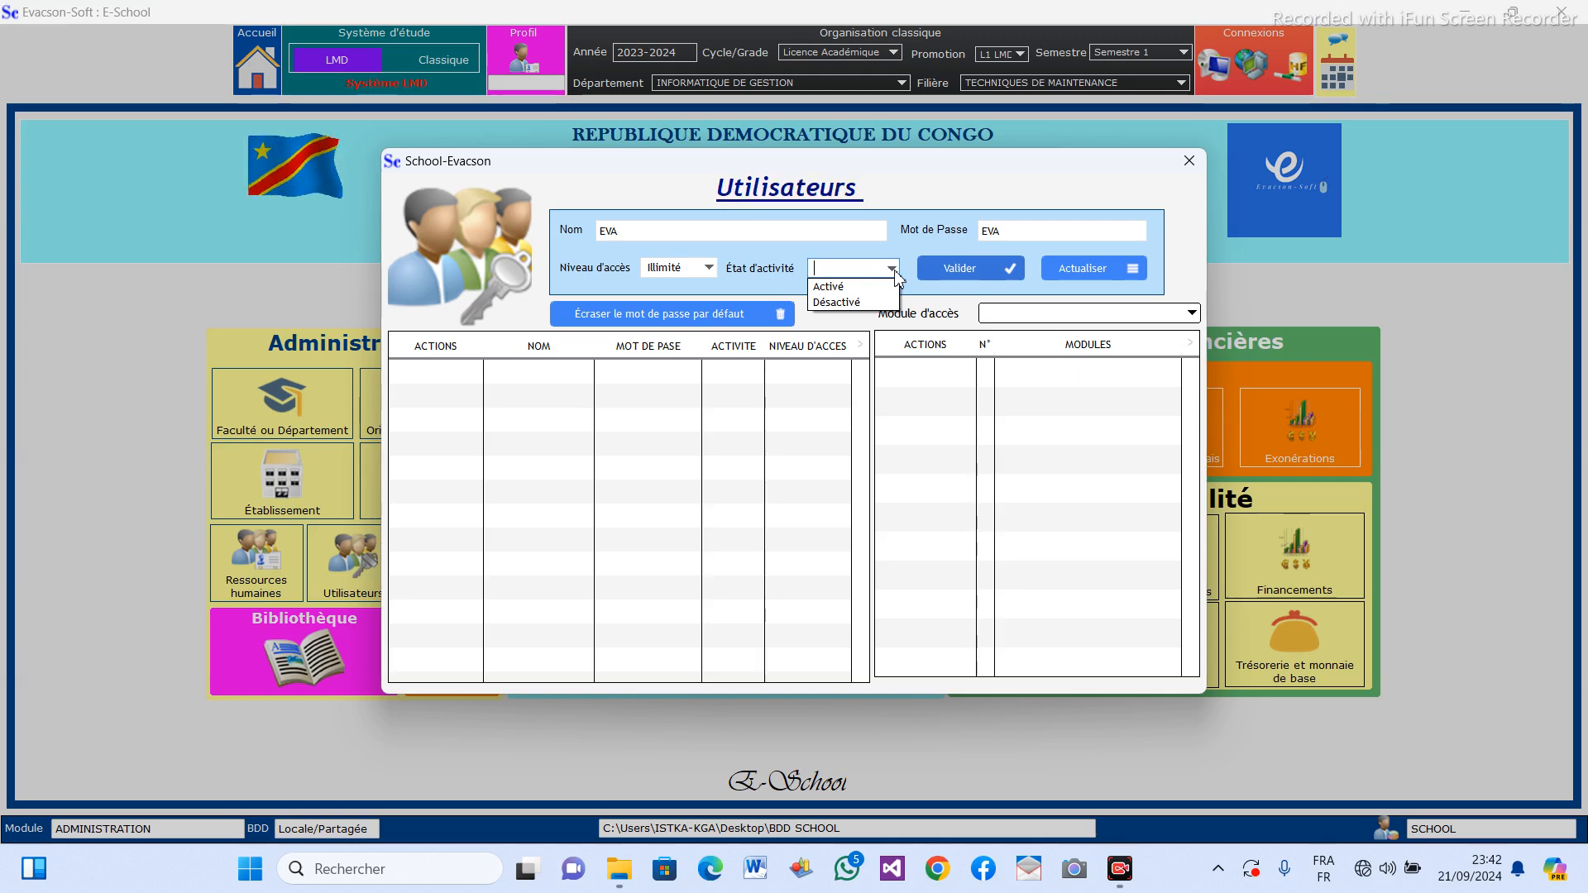
{"action": "left_click", "coordinate": [844, 290]}
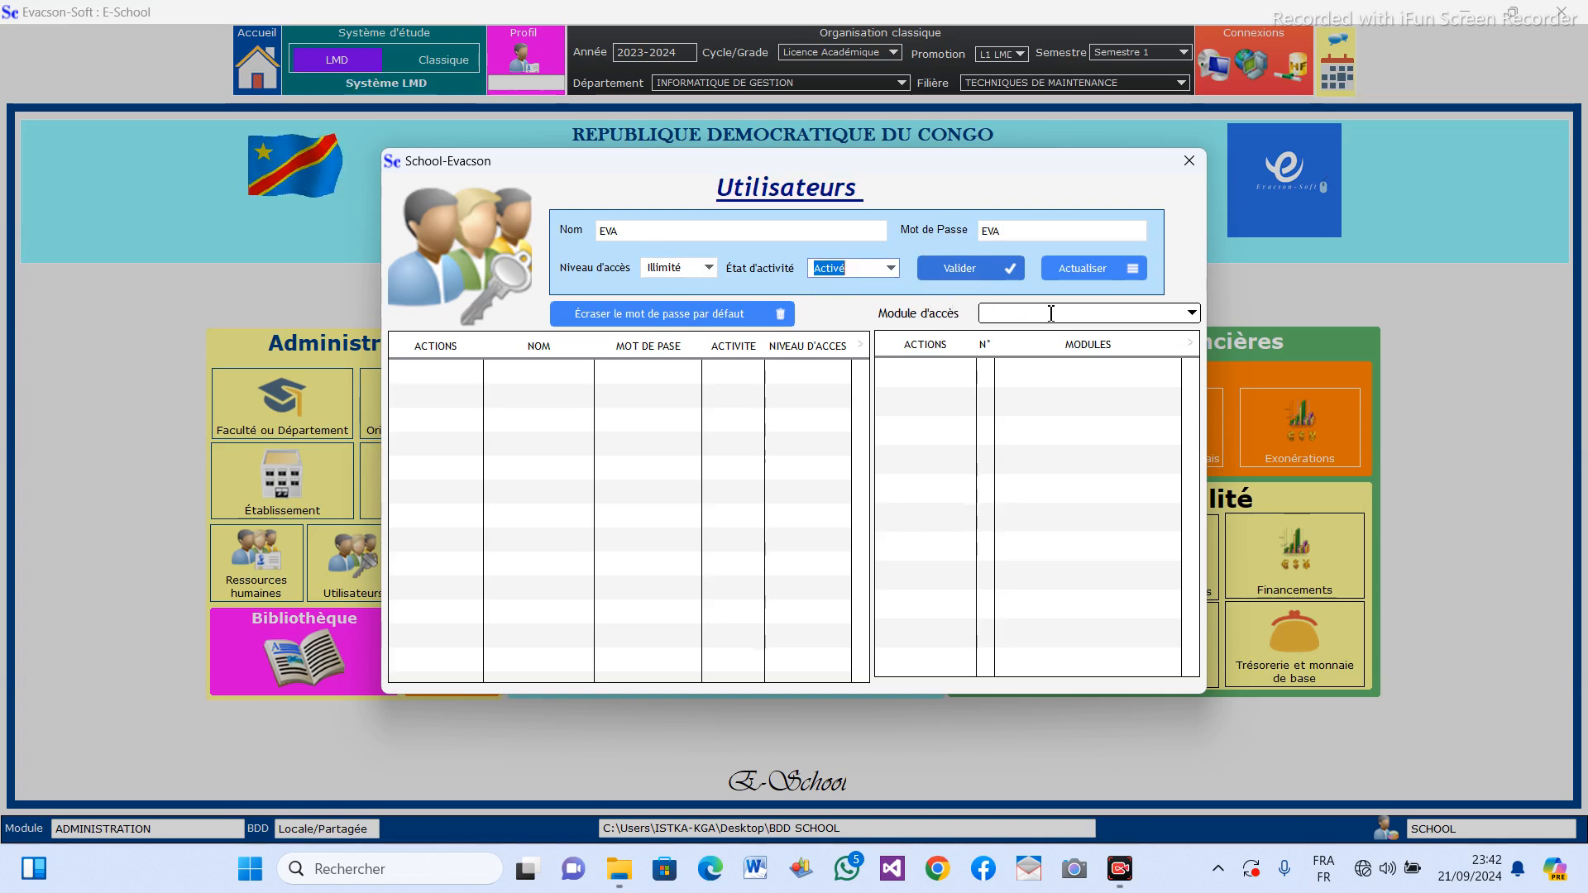
Examine the available access modules and the matching home-screen sections hidden behind the Utilisateurs form.
{"action": "mouse_move", "coordinate": [898, 162]}
{"action": "left_mouse_down"}
{"action": "mouse_move", "coordinate": [931, 160]}
{"action": "mouse_move", "coordinate": [932, 141]}
{"action": "mouse_move", "coordinate": [989, 157]}
{"action": "mouse_move", "coordinate": [961, 174]}
{"action": "mouse_move", "coordinate": [917, 153]}
{"action": "left_mouse_up"}
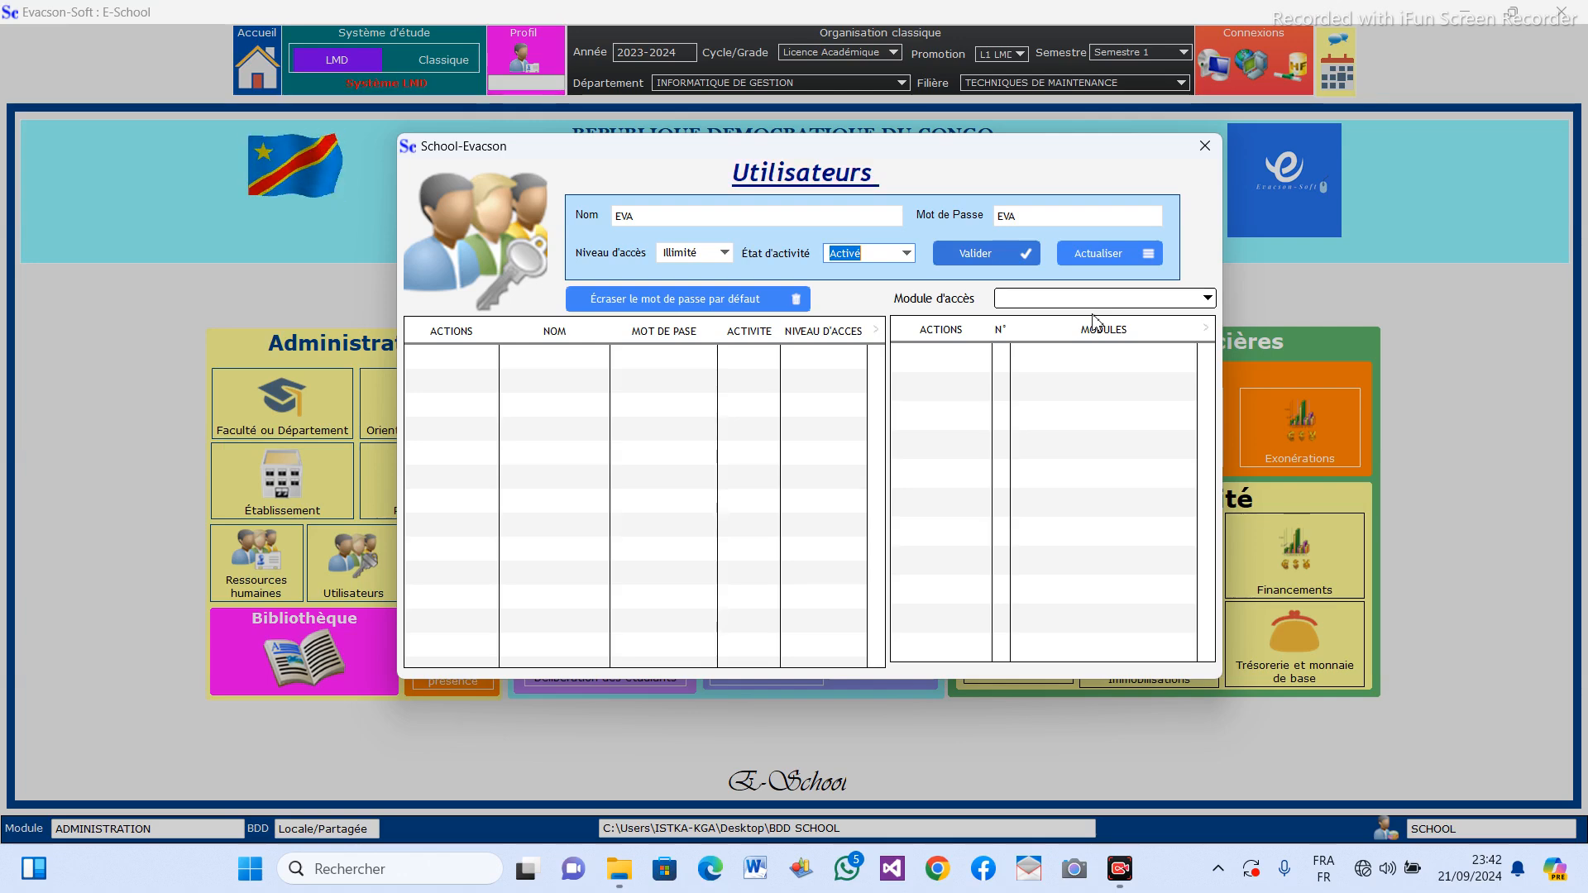
{"action": "left_click", "coordinate": [1209, 300]}
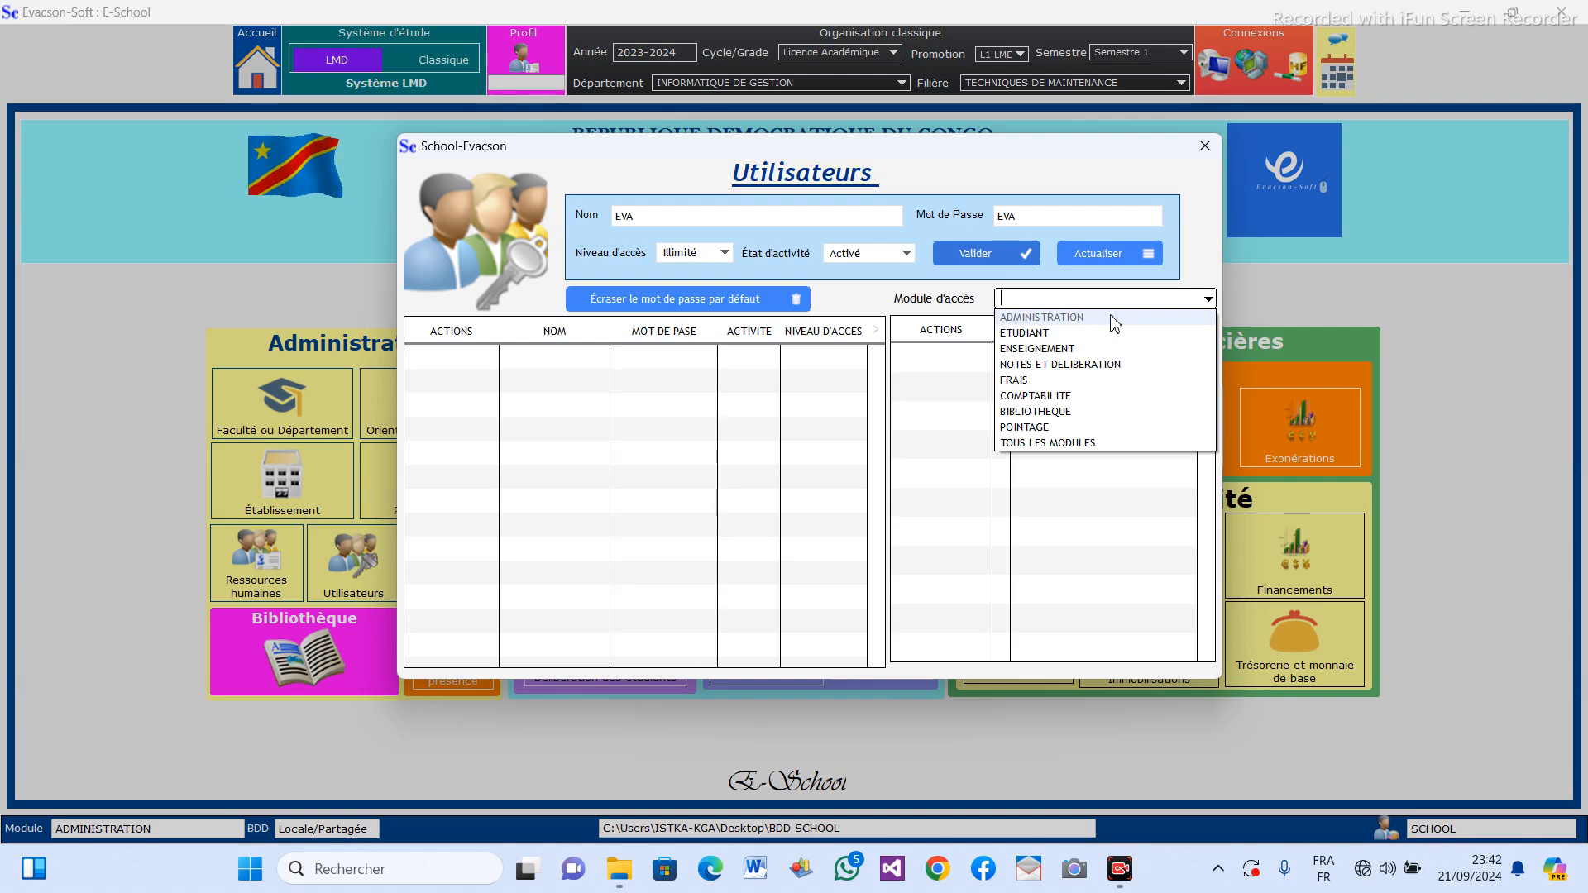
{"action": "left_click", "coordinate": [903, 166]}
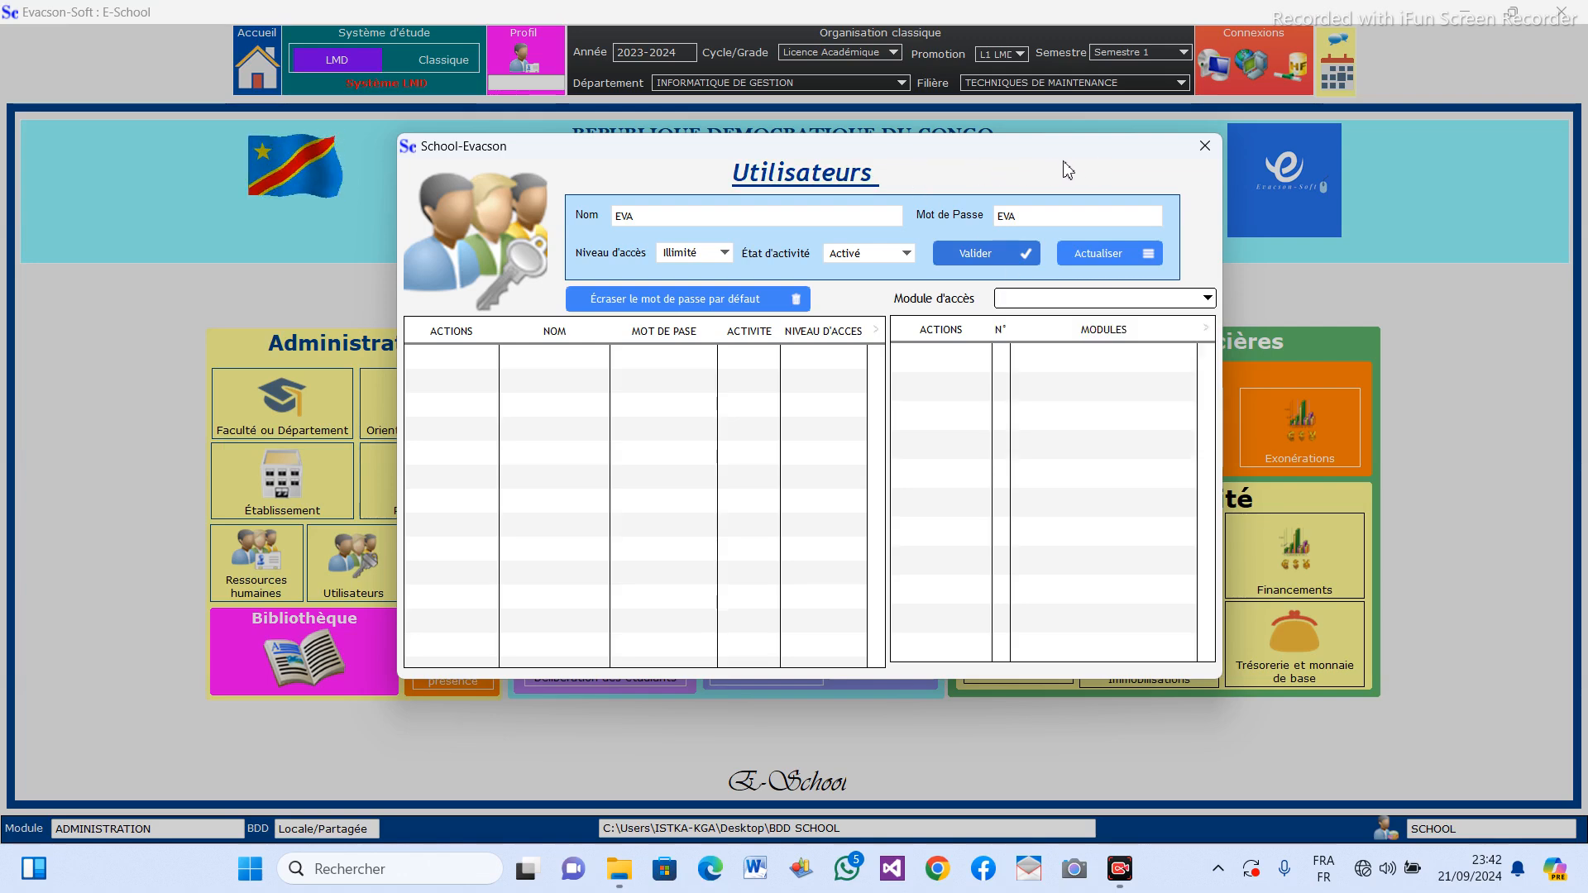
{"action": "left_click_drag", "start_coordinate": [911, 163], "coordinate": [1129, 167]}
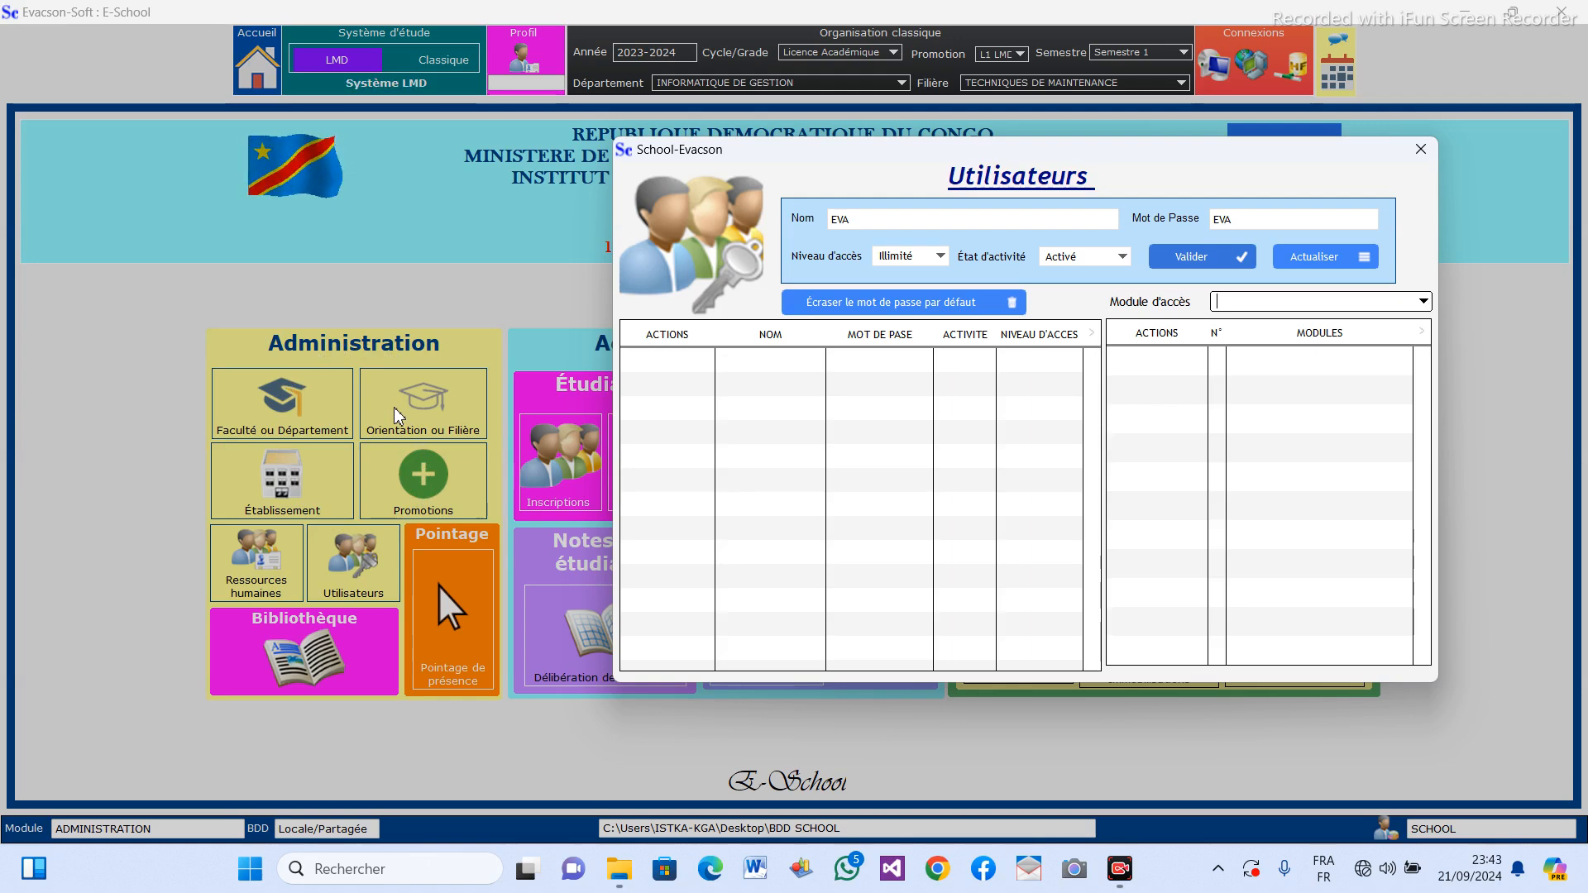
{"action": "left_click_drag", "start_coordinate": [875, 159], "coordinate": [3, 209]}
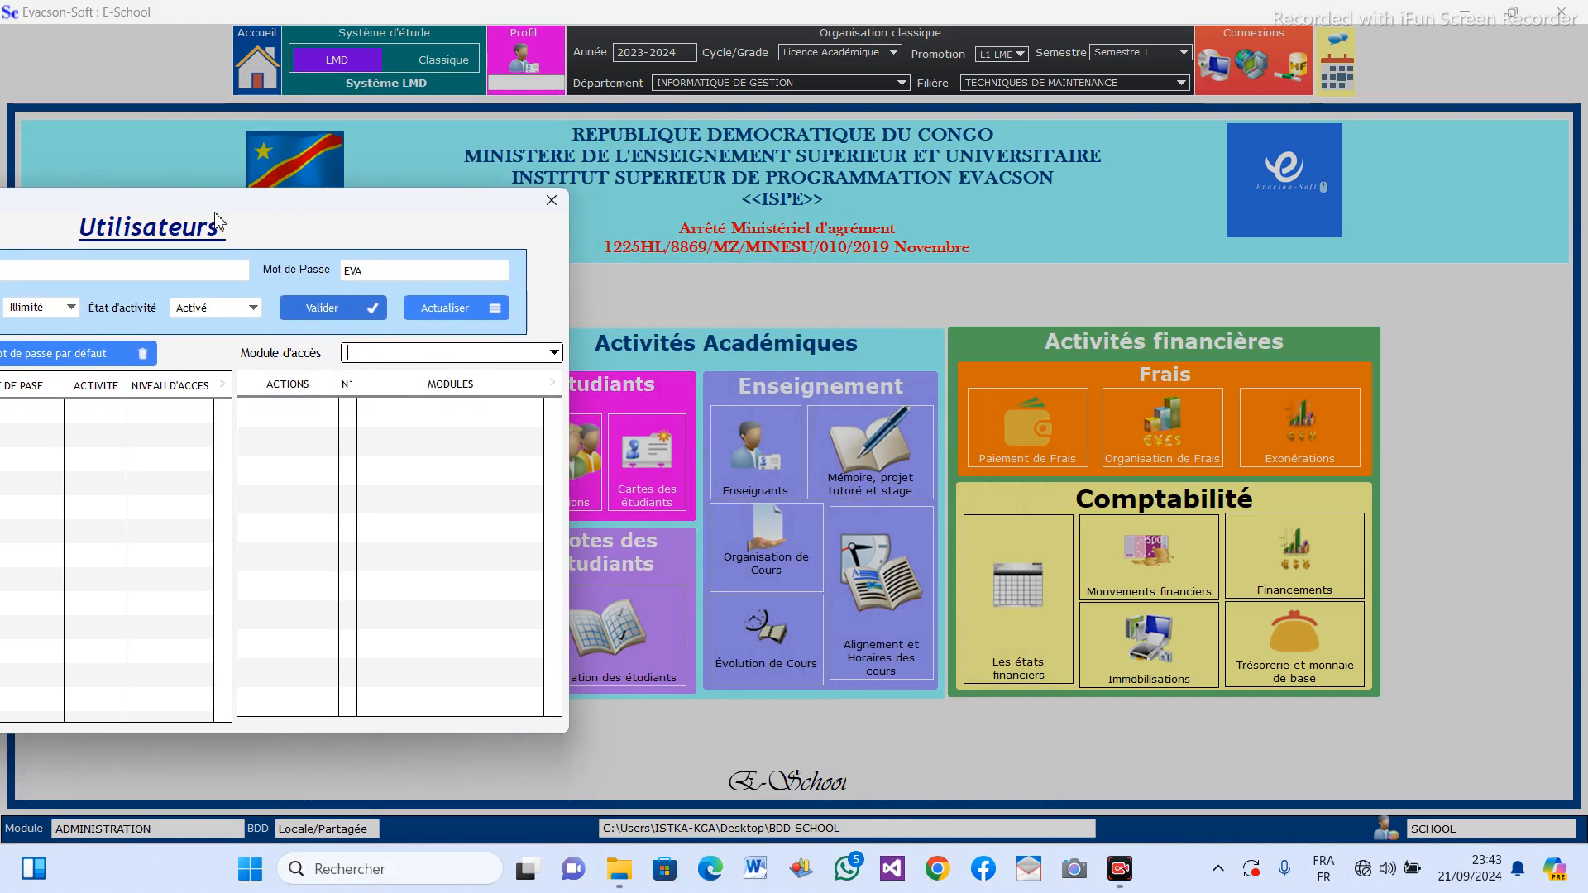
{"action": "left_click_drag", "start_coordinate": [266, 210], "coordinate": [69, 220]}
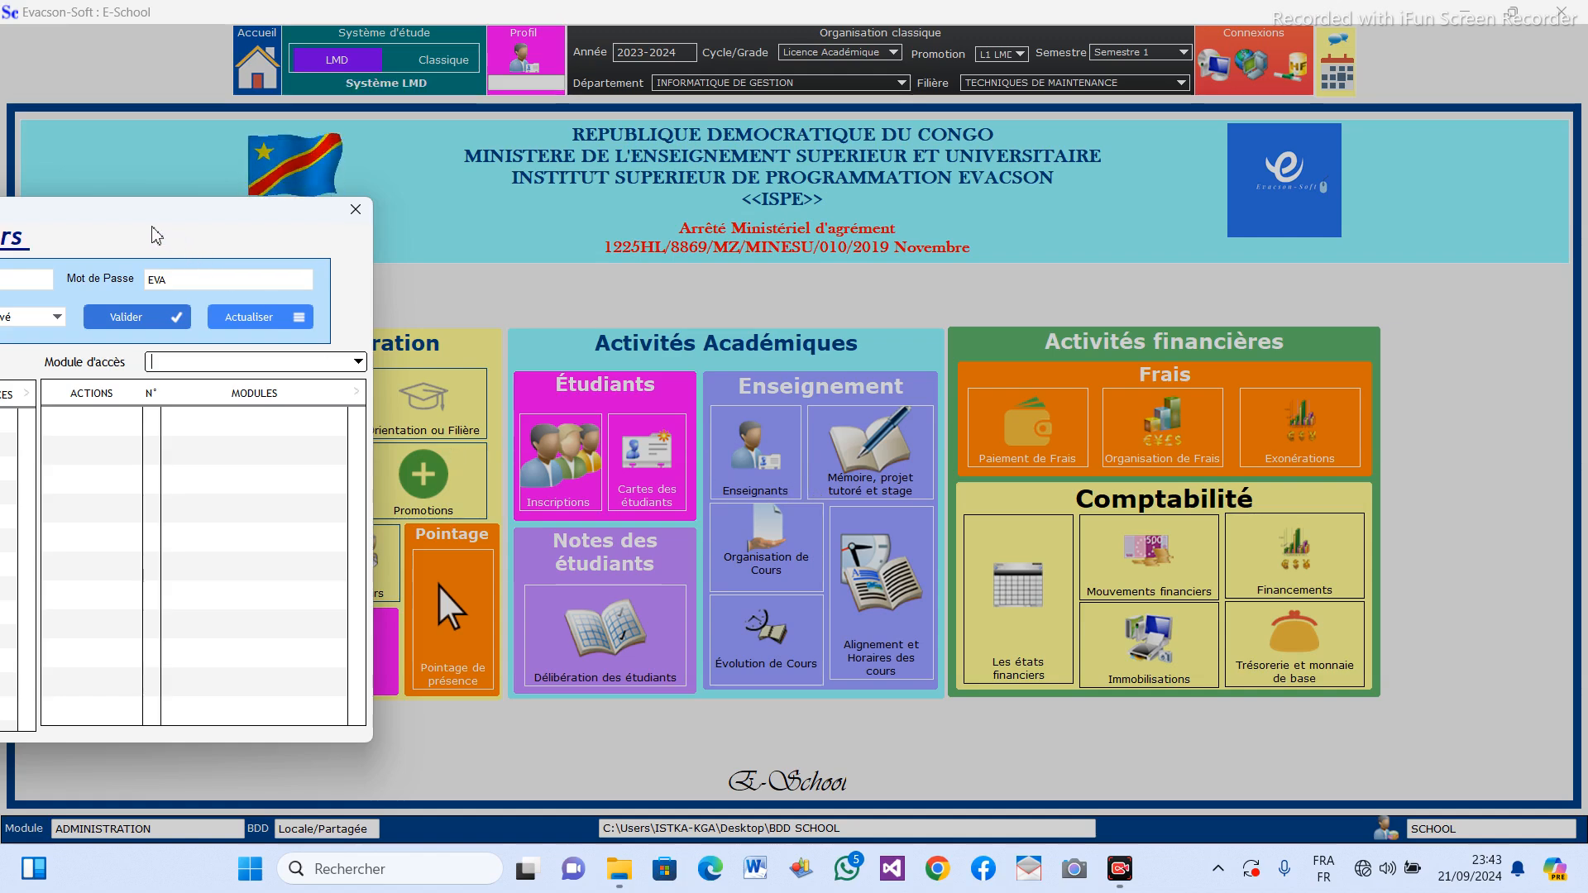
{"action": "left_click_drag", "start_coordinate": [137, 210], "coordinate": [1019, 172]}
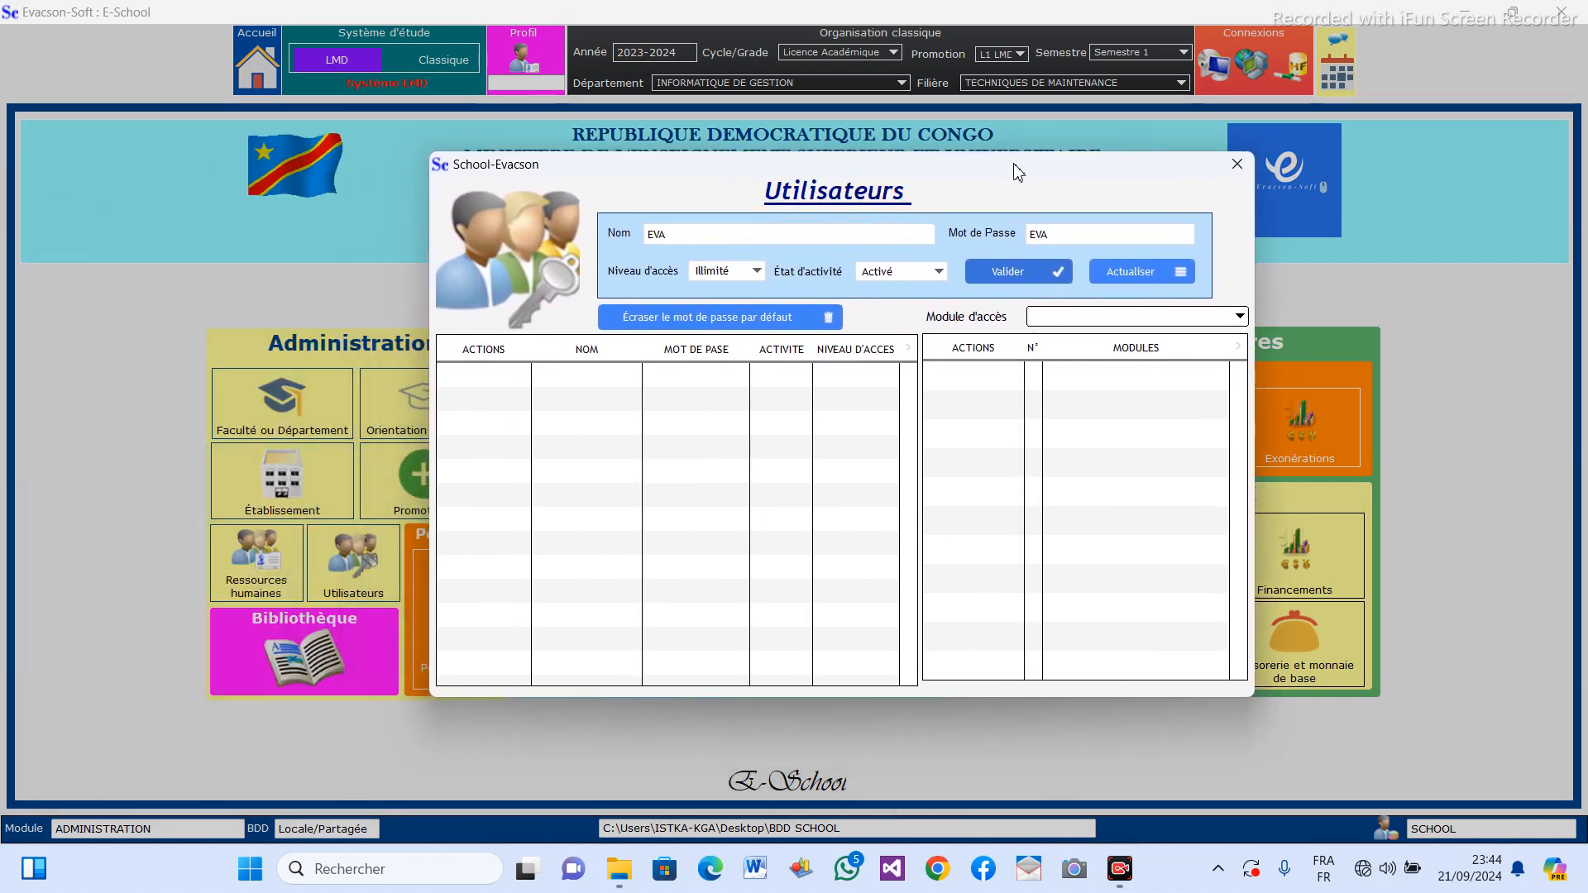
{"action": "left_click_drag", "start_coordinate": [1018, 172], "coordinate": [1021, 210]}
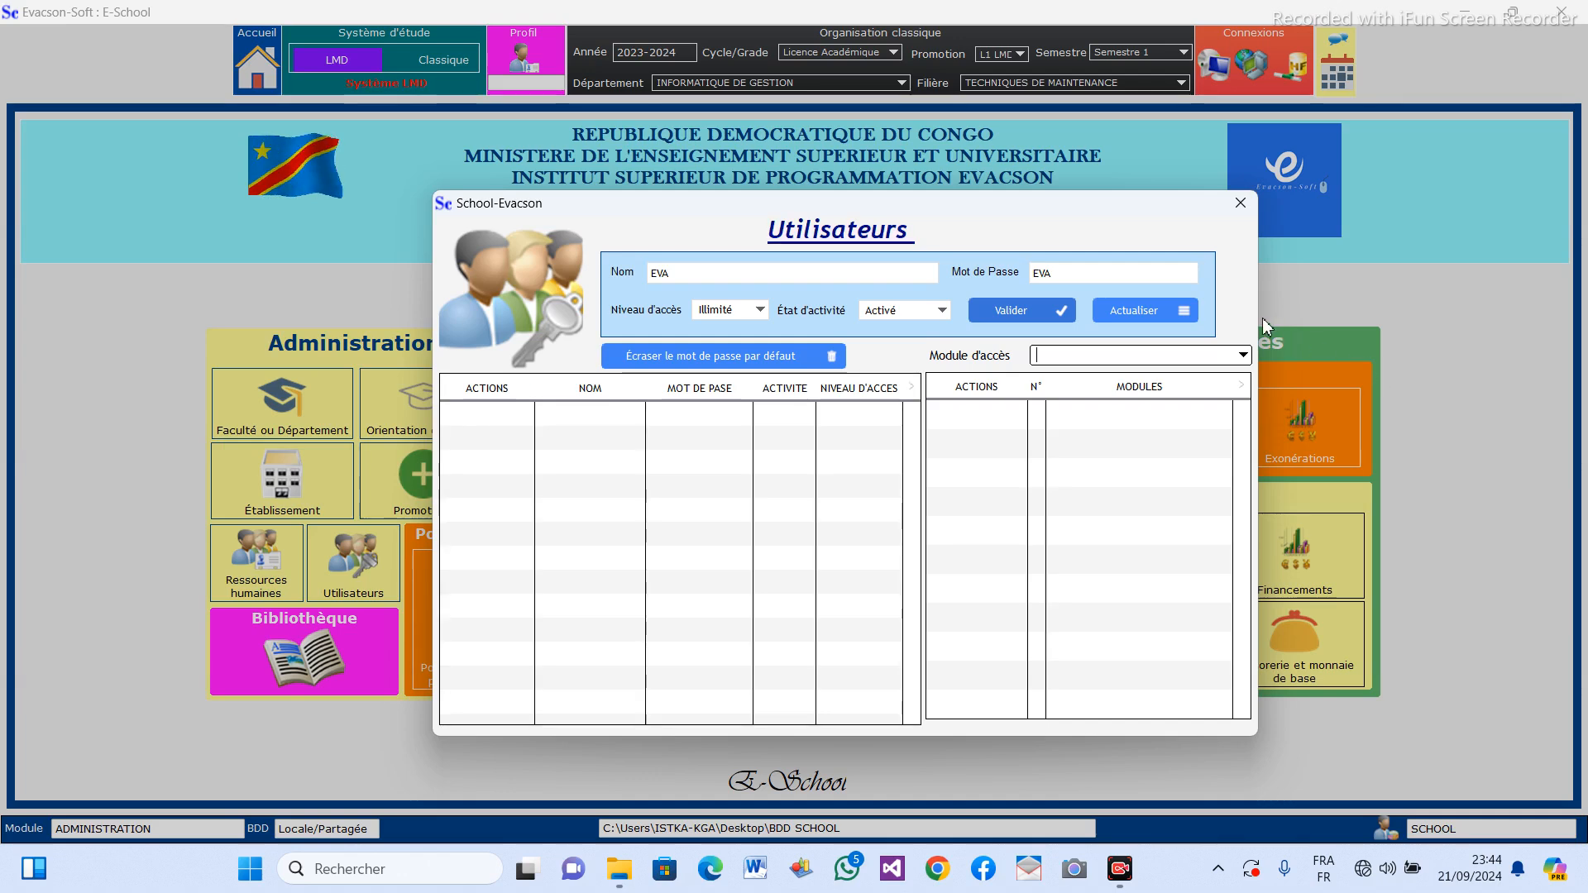
Grant the new user access to TOUS LES MODULES and save the user record.
{"action": "left_click", "coordinate": [1245, 358]}
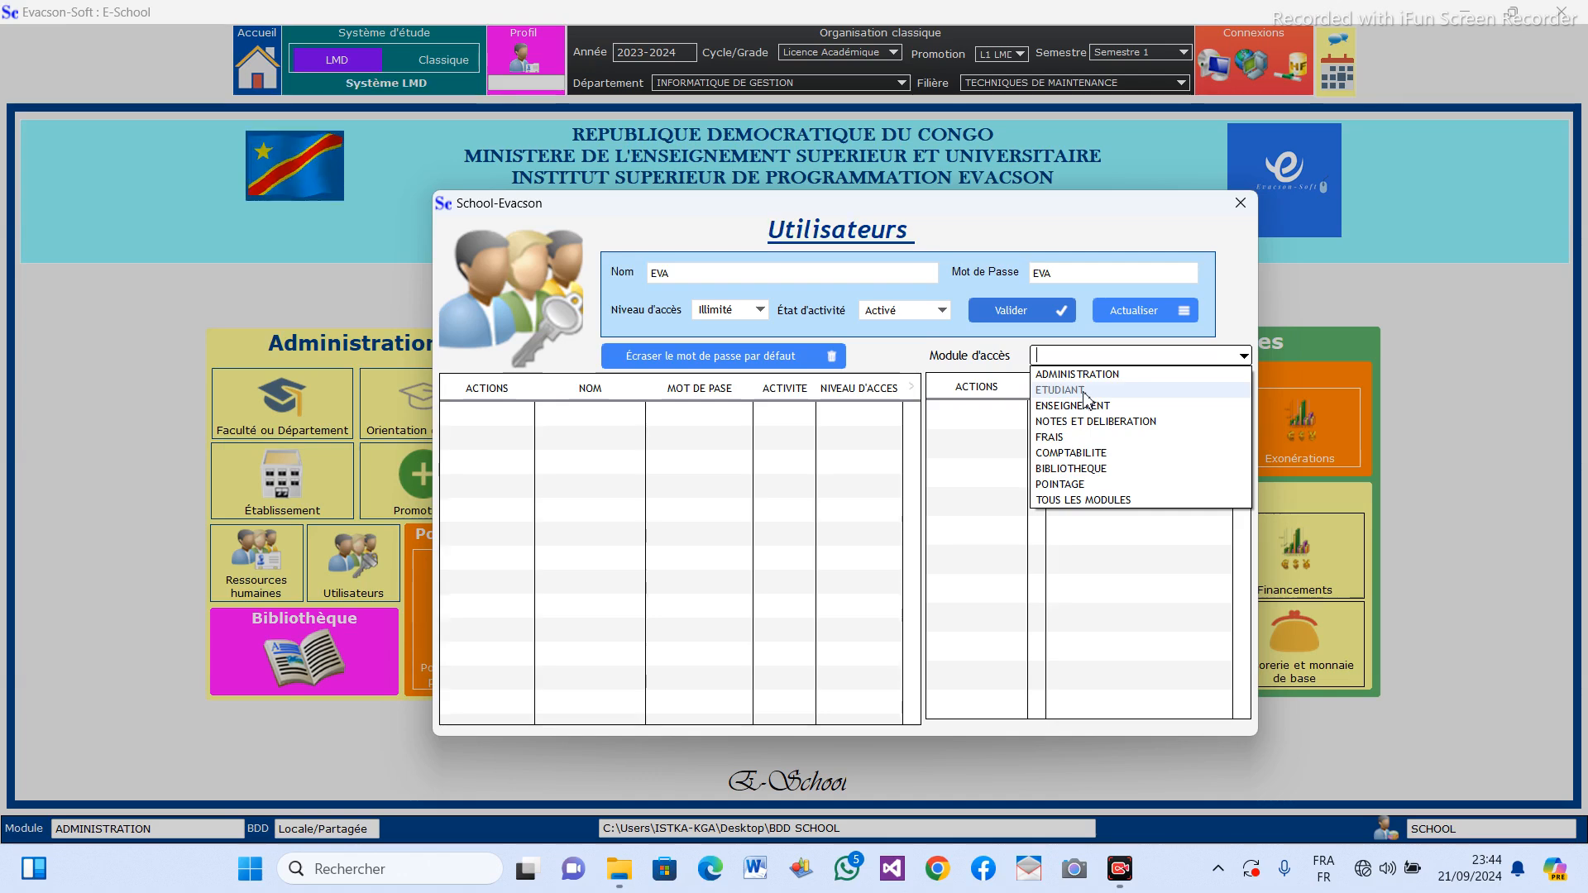
{"action": "left_click", "coordinate": [1091, 500]}
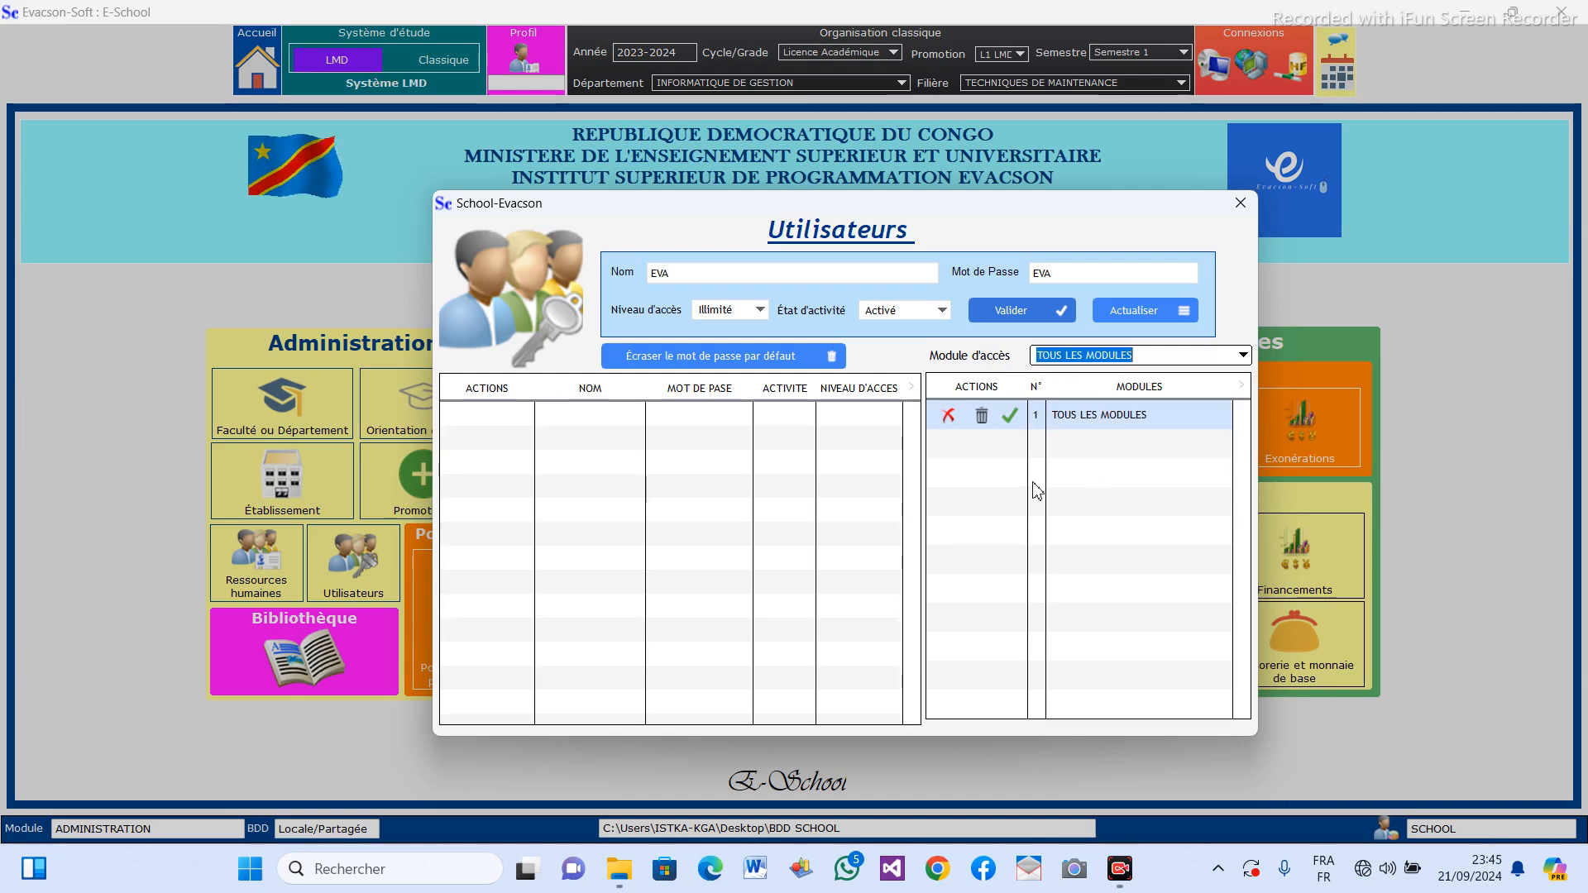
{"action": "left_click_drag", "start_coordinate": [1052, 441], "coordinate": [1065, 439]}
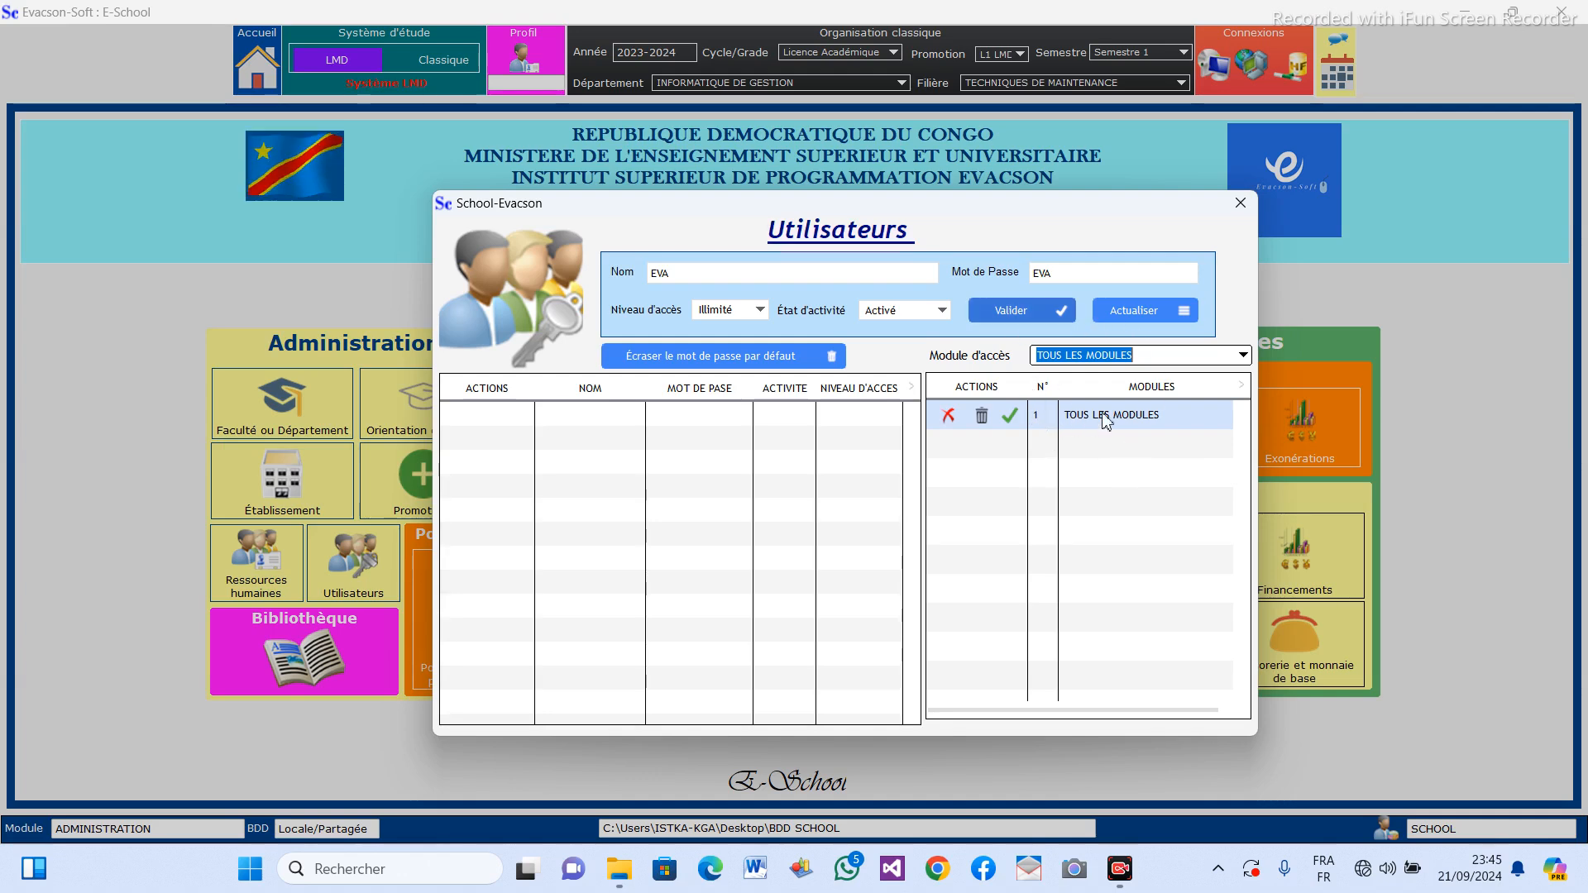
{"action": "left_click", "coordinate": [1021, 312]}
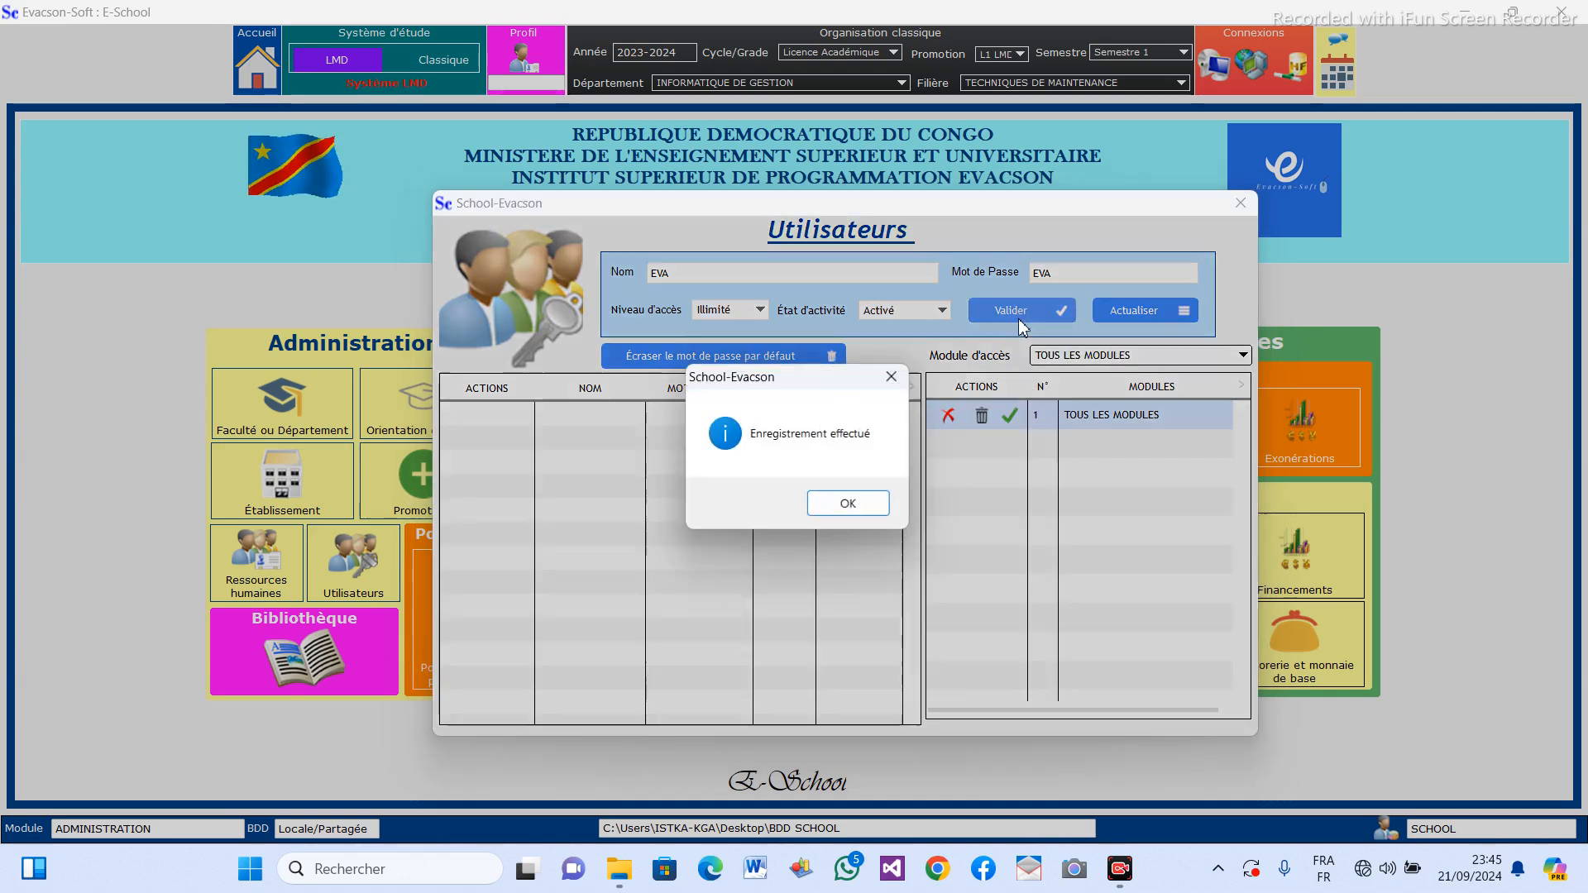
{"action": "left_click", "coordinate": [832, 504]}
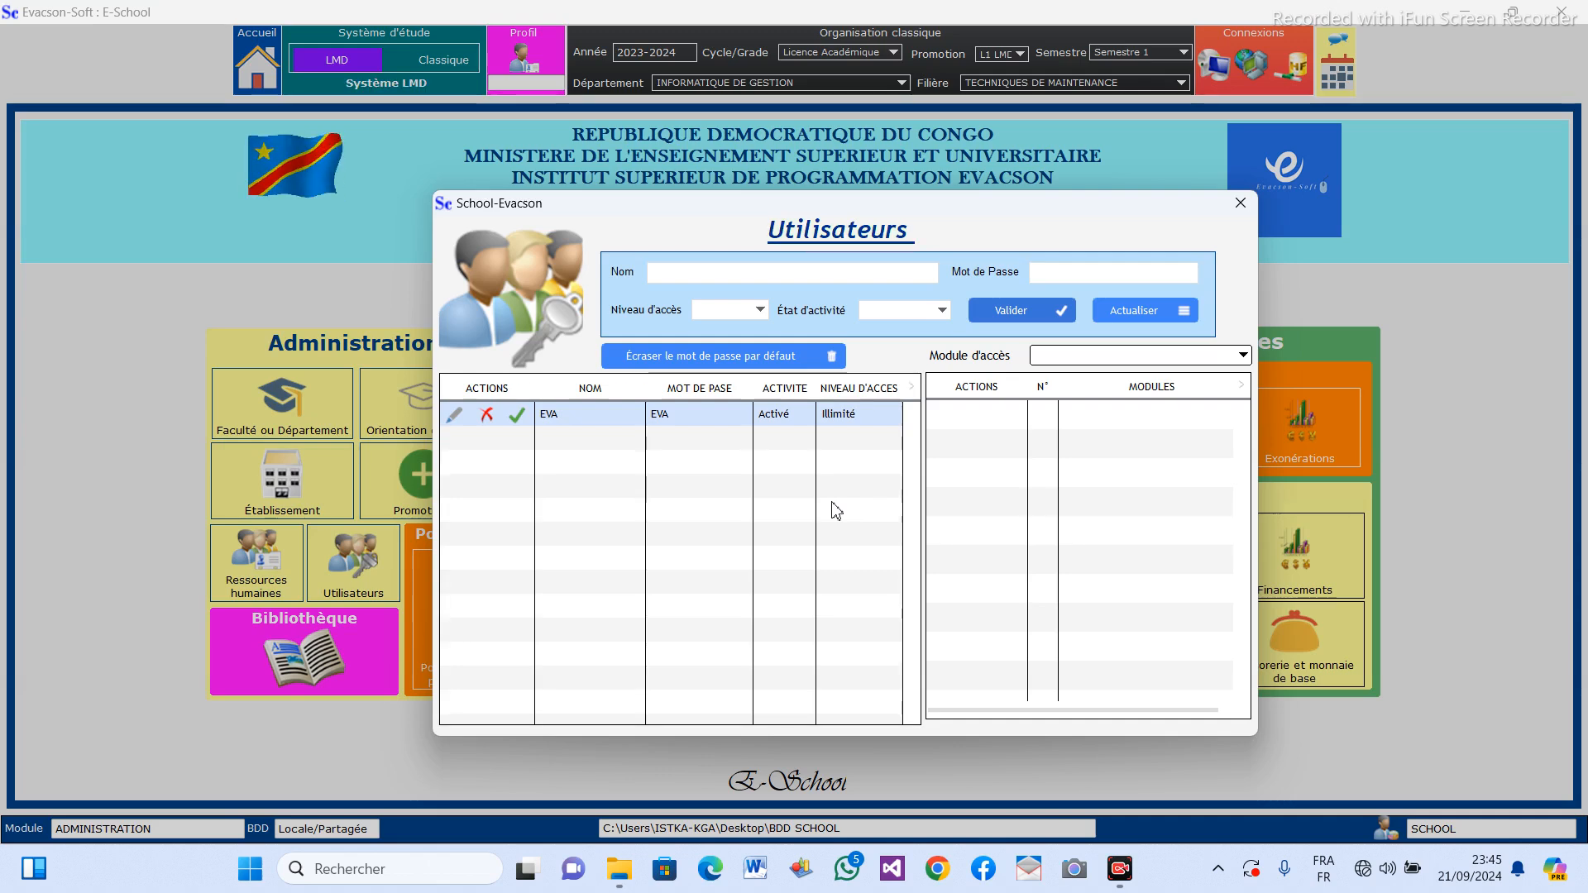
Enter the second user's name and account password in the Utilisateurs form.
{"action": "left_click", "coordinate": [741, 273]}
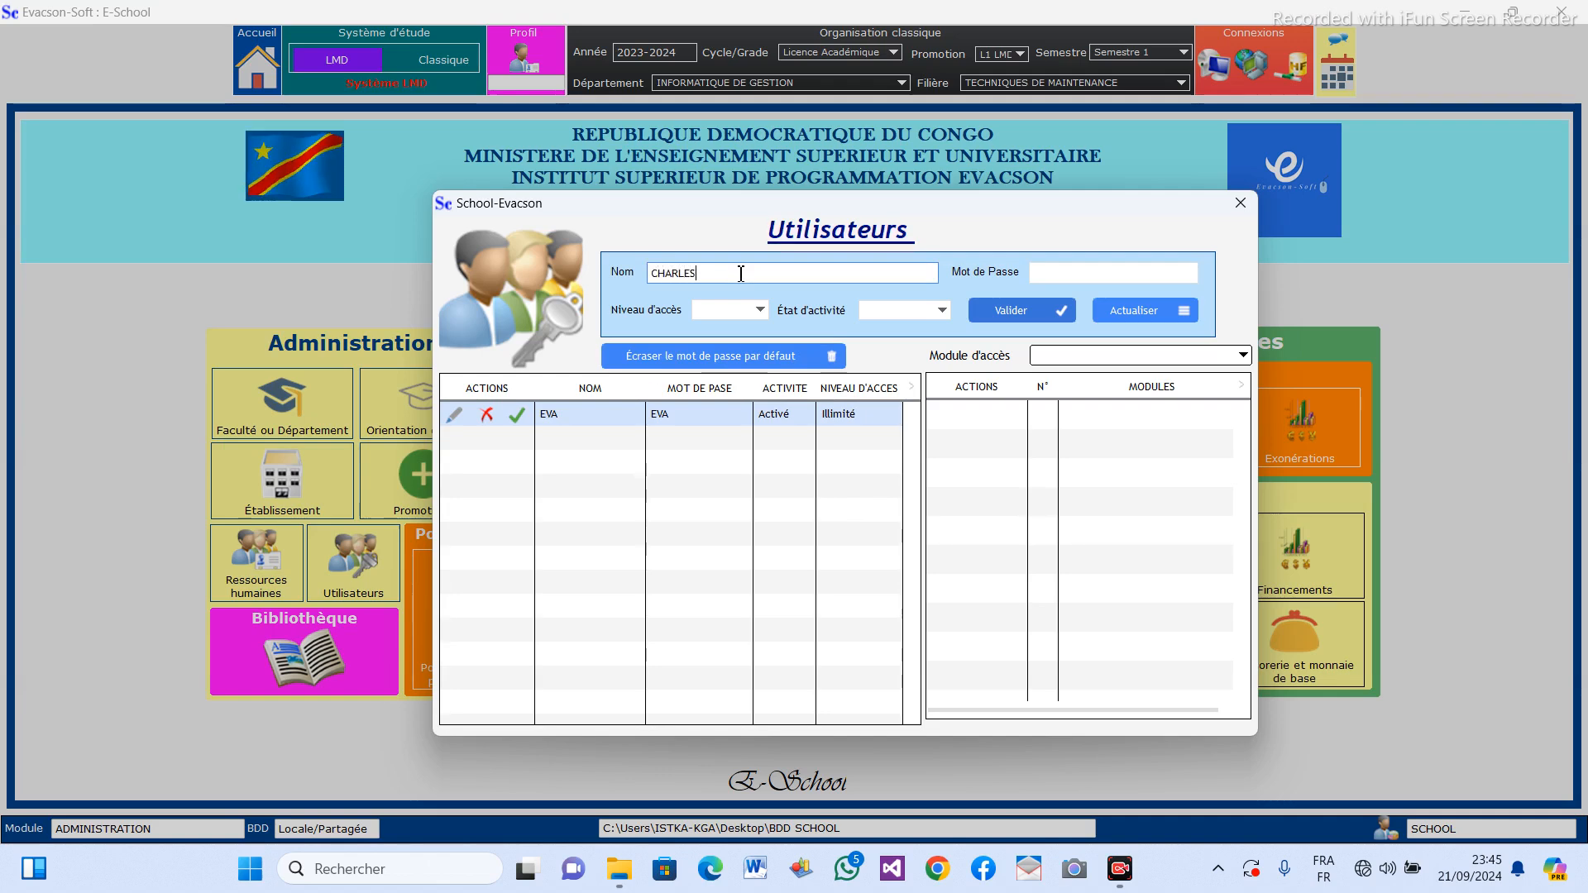
{"action": "left_click", "coordinate": [1149, 273]}
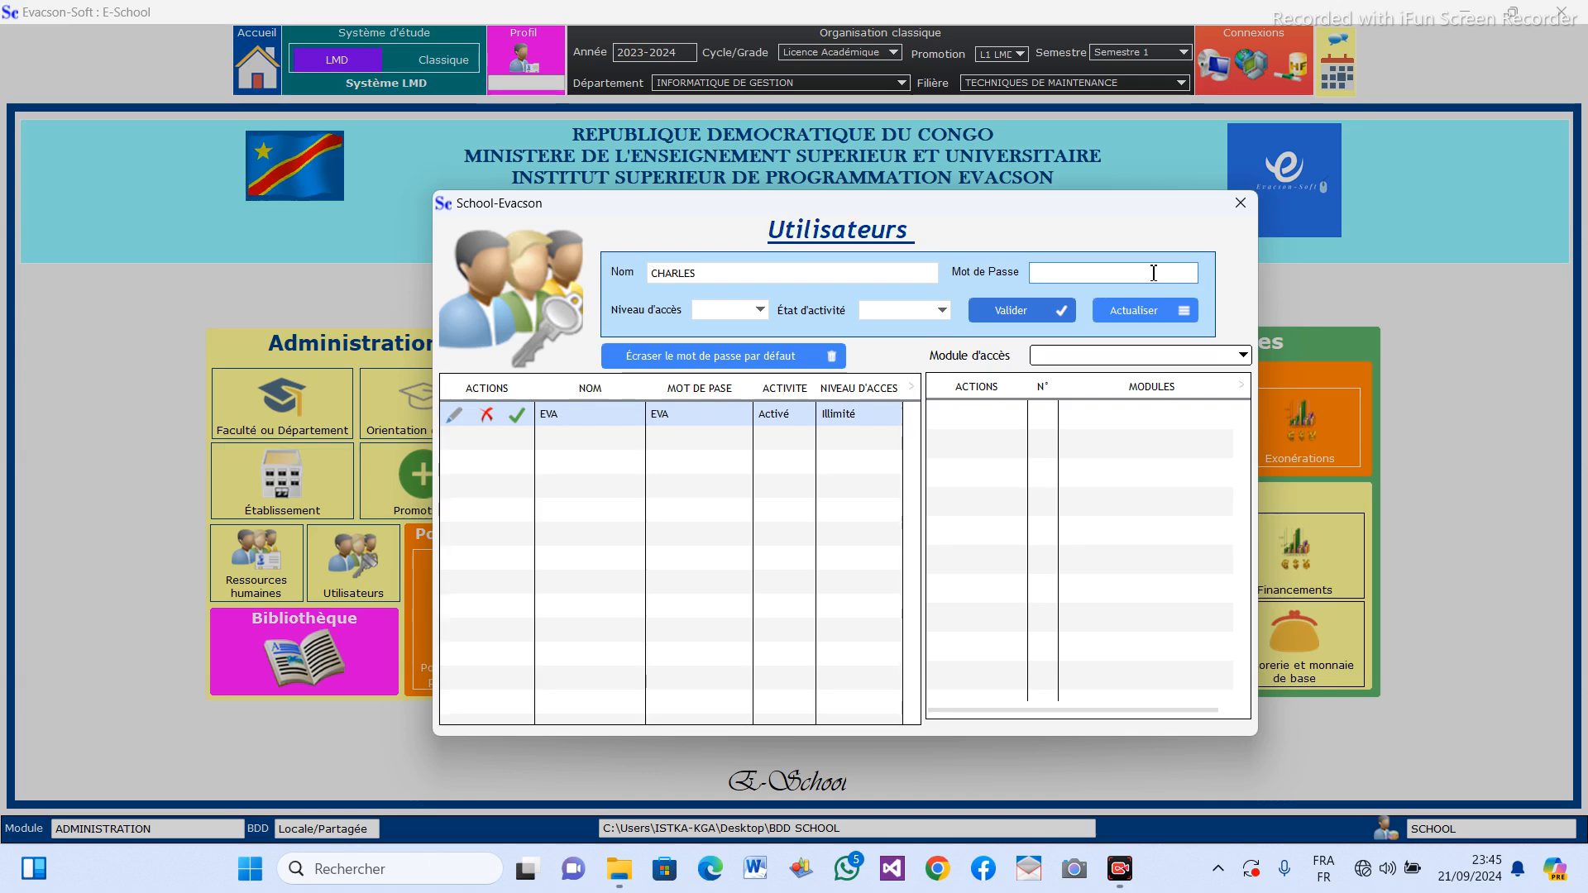
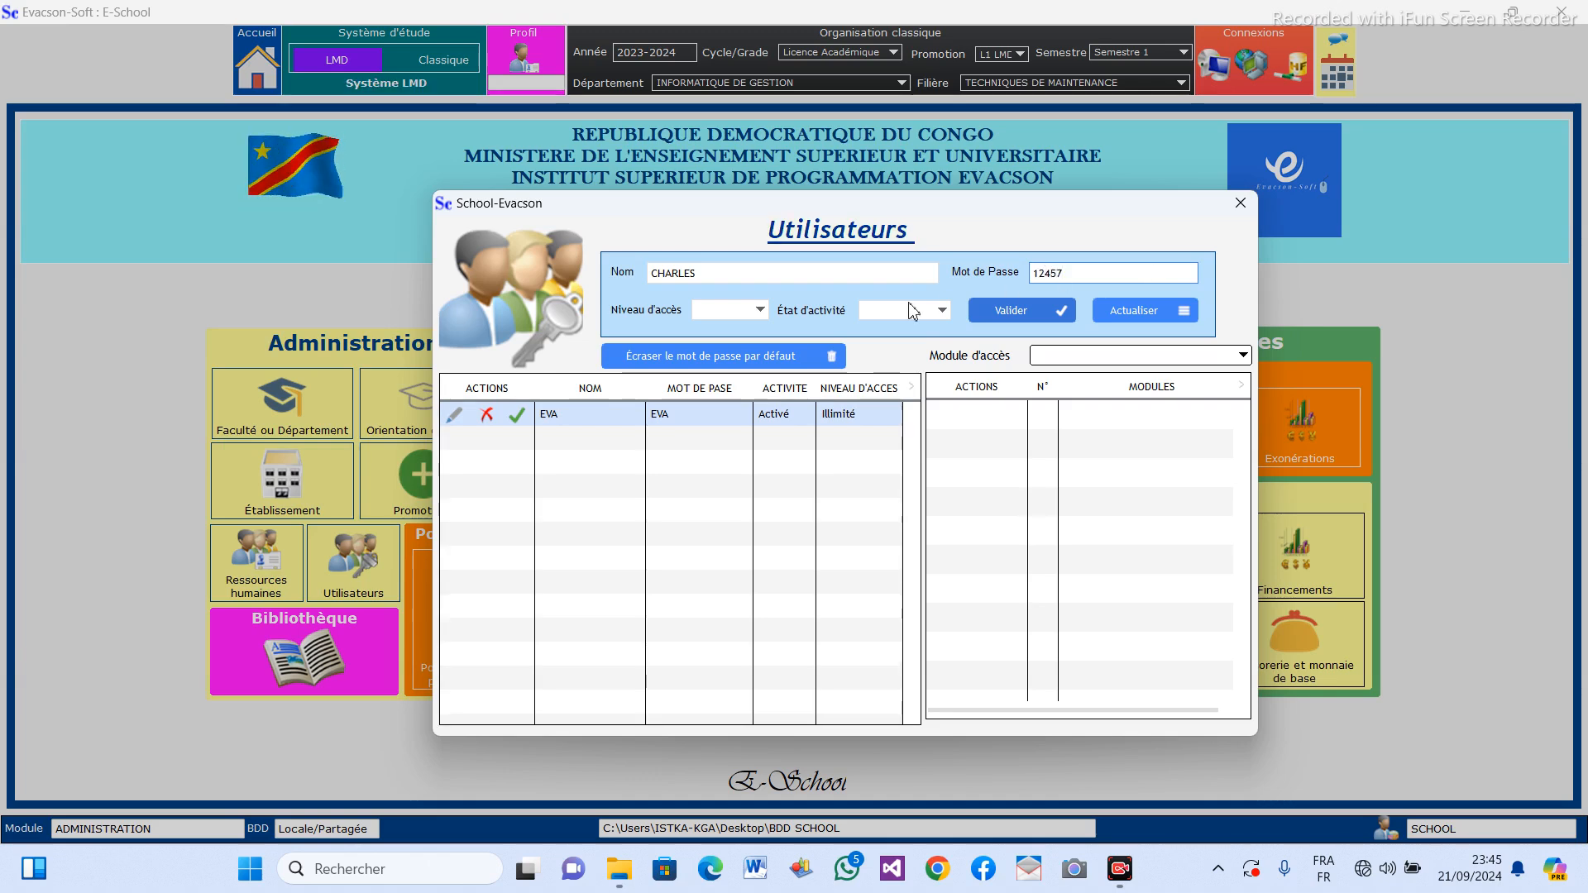
Set the second user's access level to Illimité and activity state to Activé.
{"action": "left_click", "coordinate": [760, 311]}
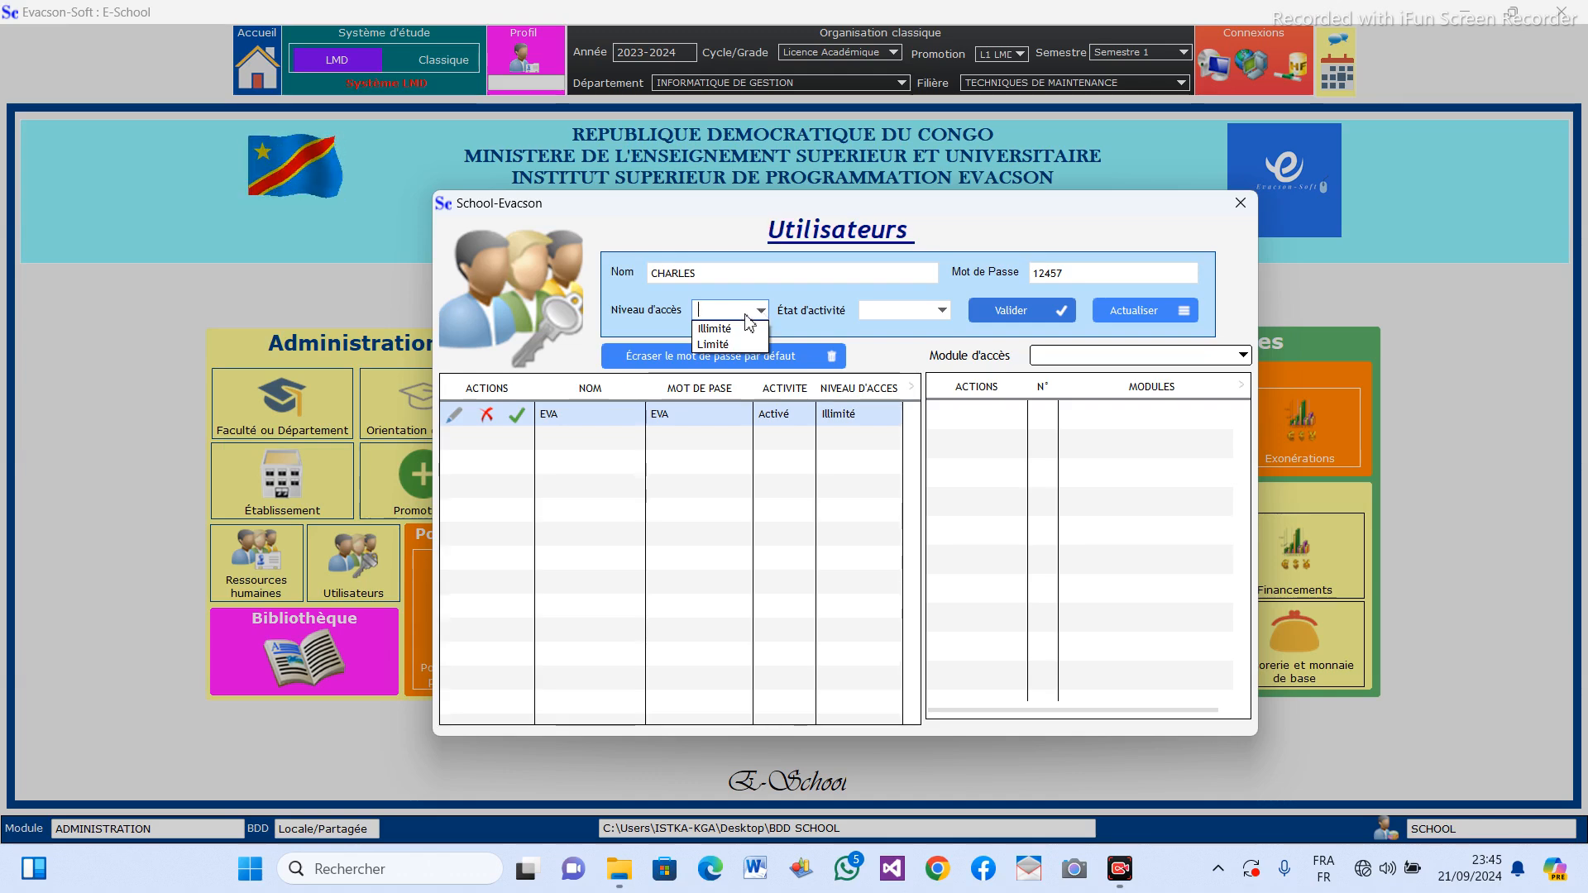
{"action": "left_click", "coordinate": [715, 330]}
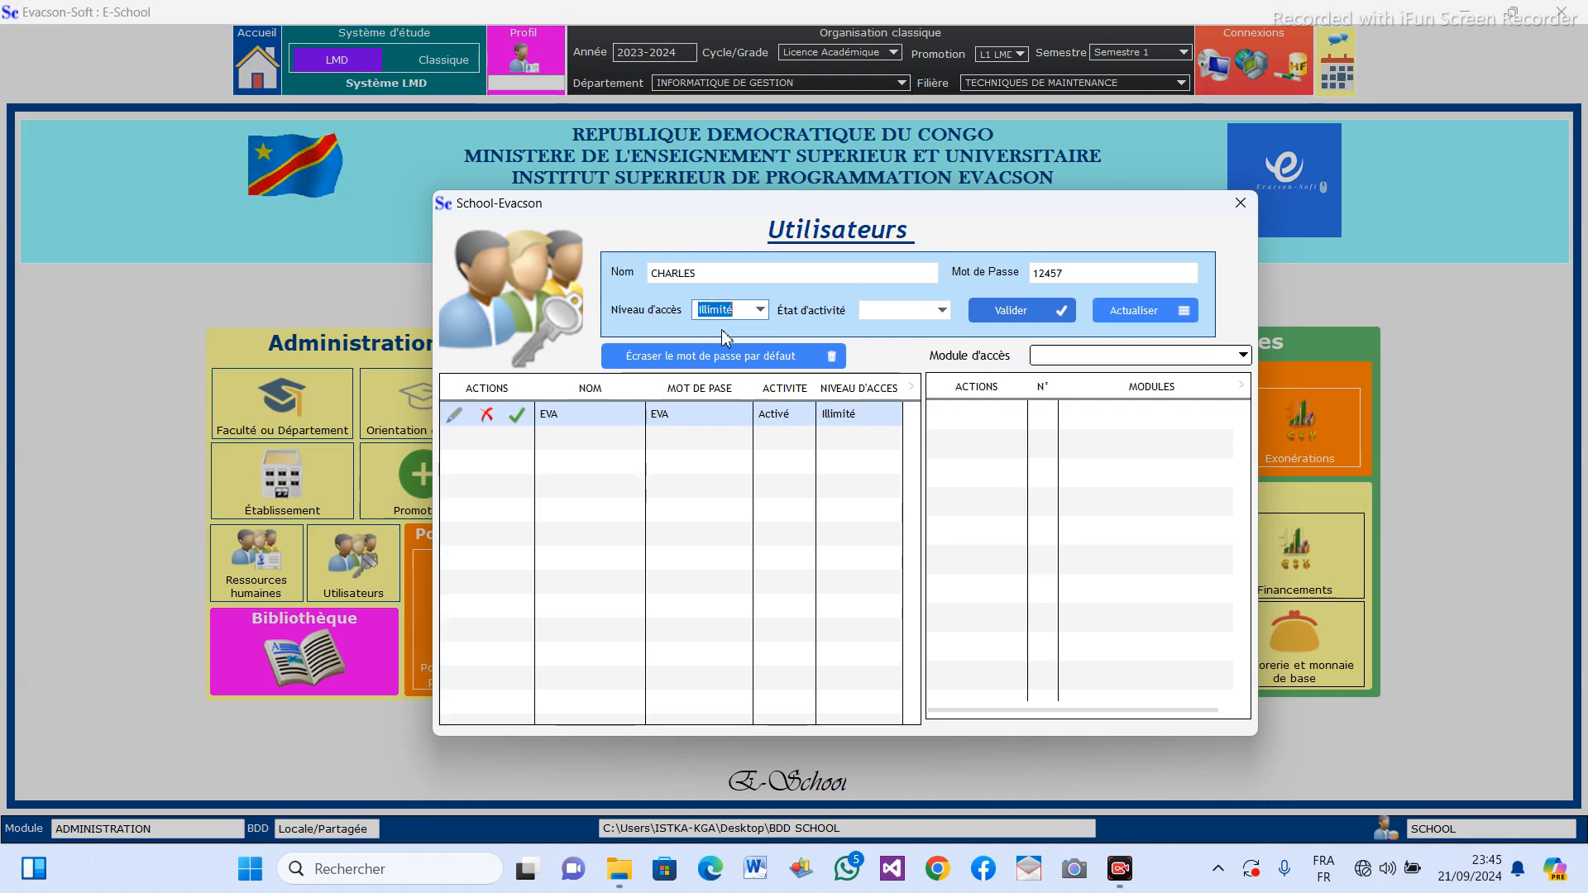
{"action": "left_click", "coordinate": [943, 312]}
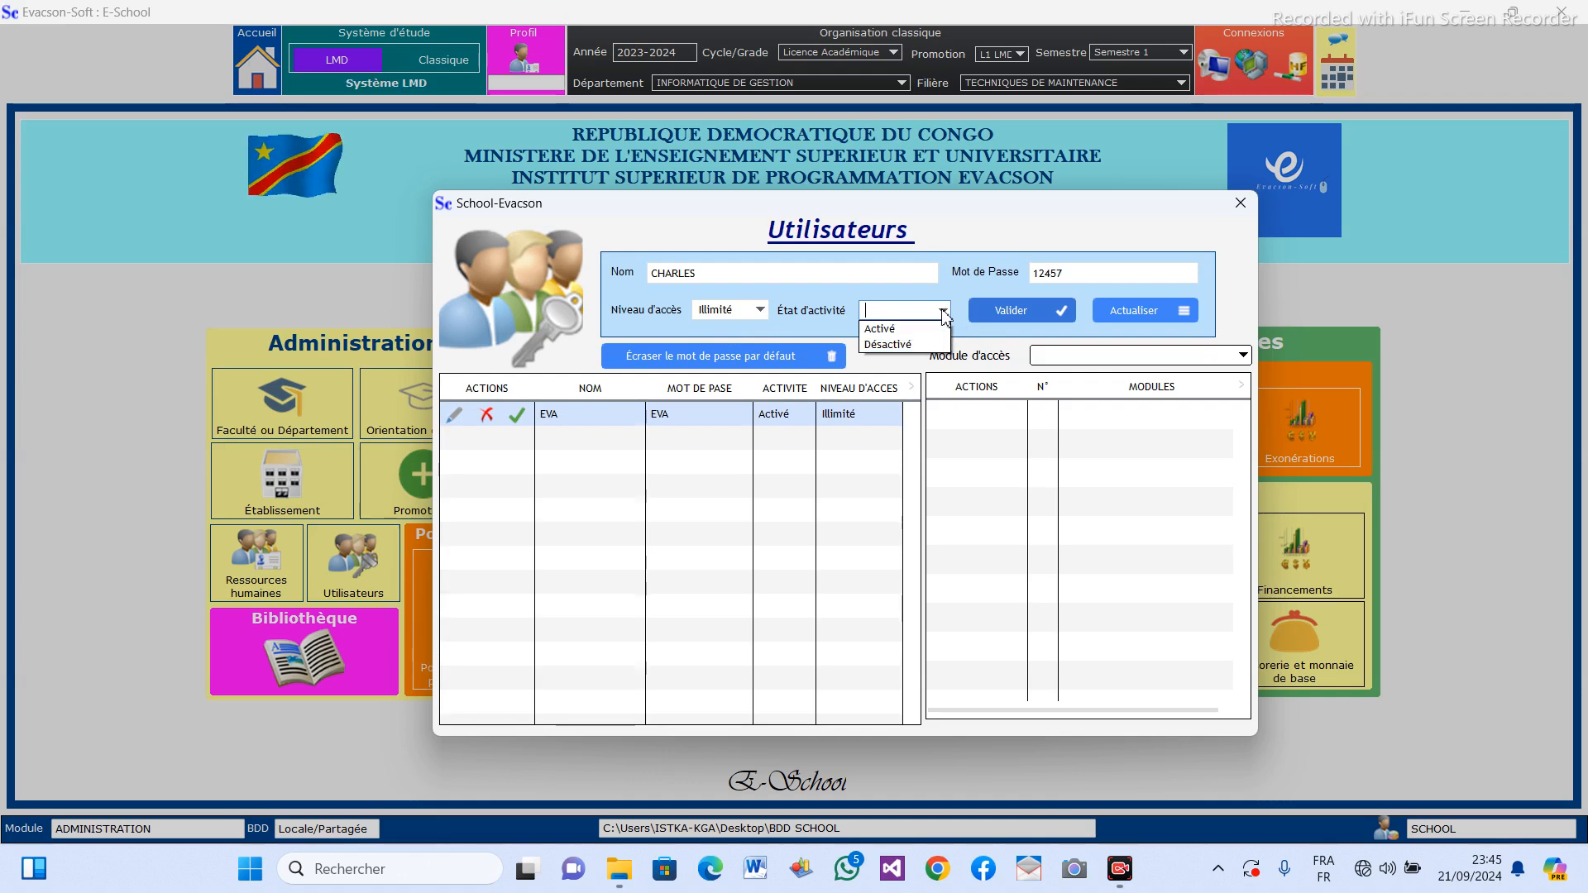
{"action": "left_click", "coordinate": [905, 331]}
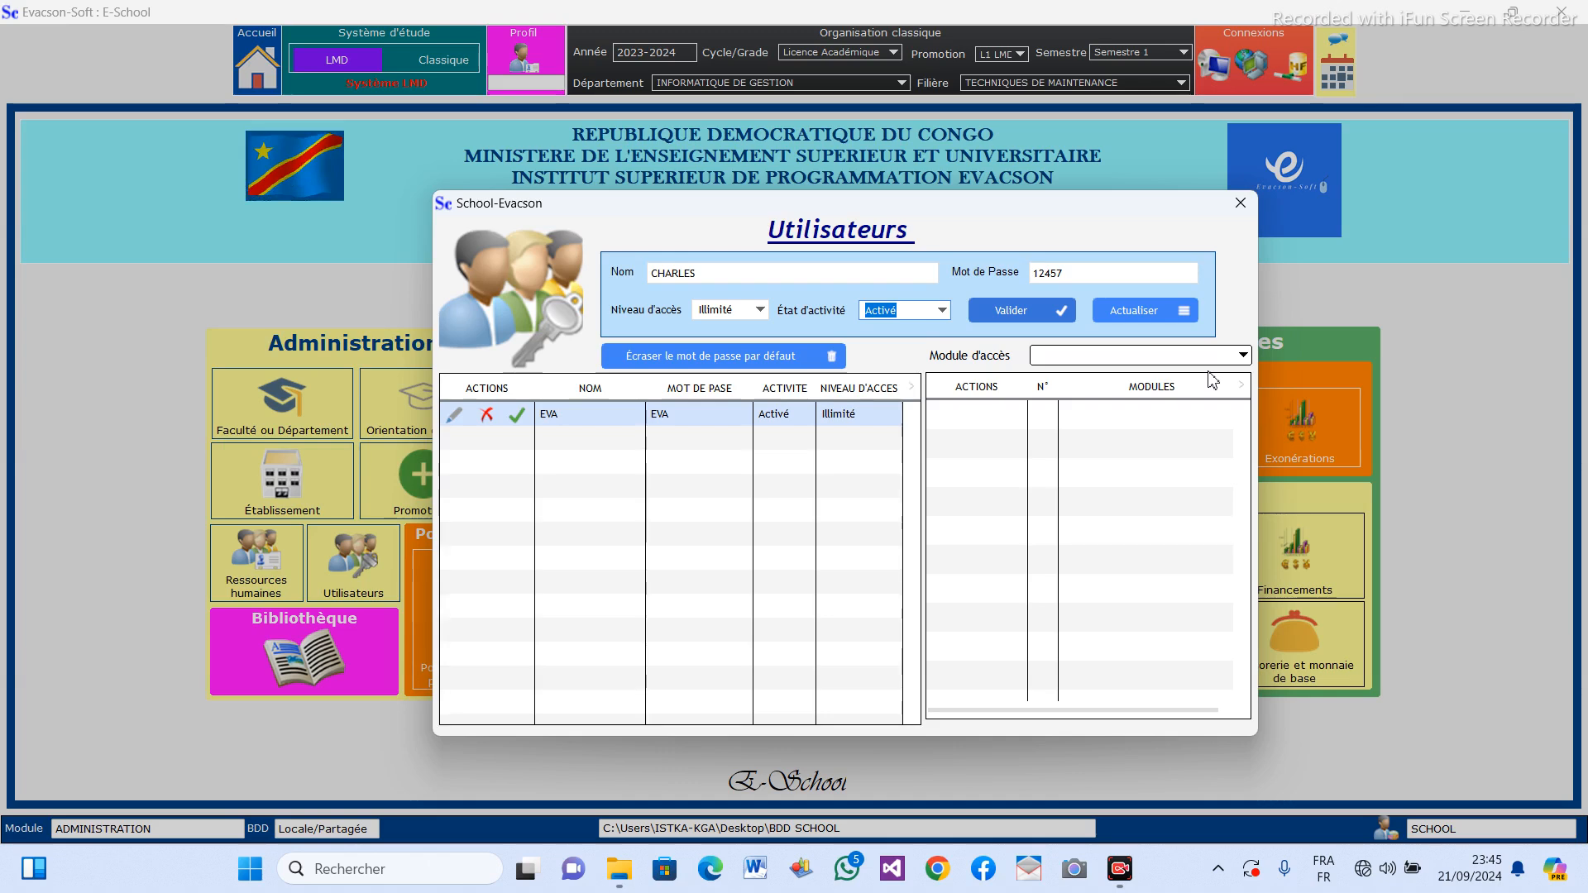
Add the ETUDIANT module to the second user's access modules.
{"action": "left_click_drag", "start_coordinate": [904, 210], "coordinate": [1130, 141]}
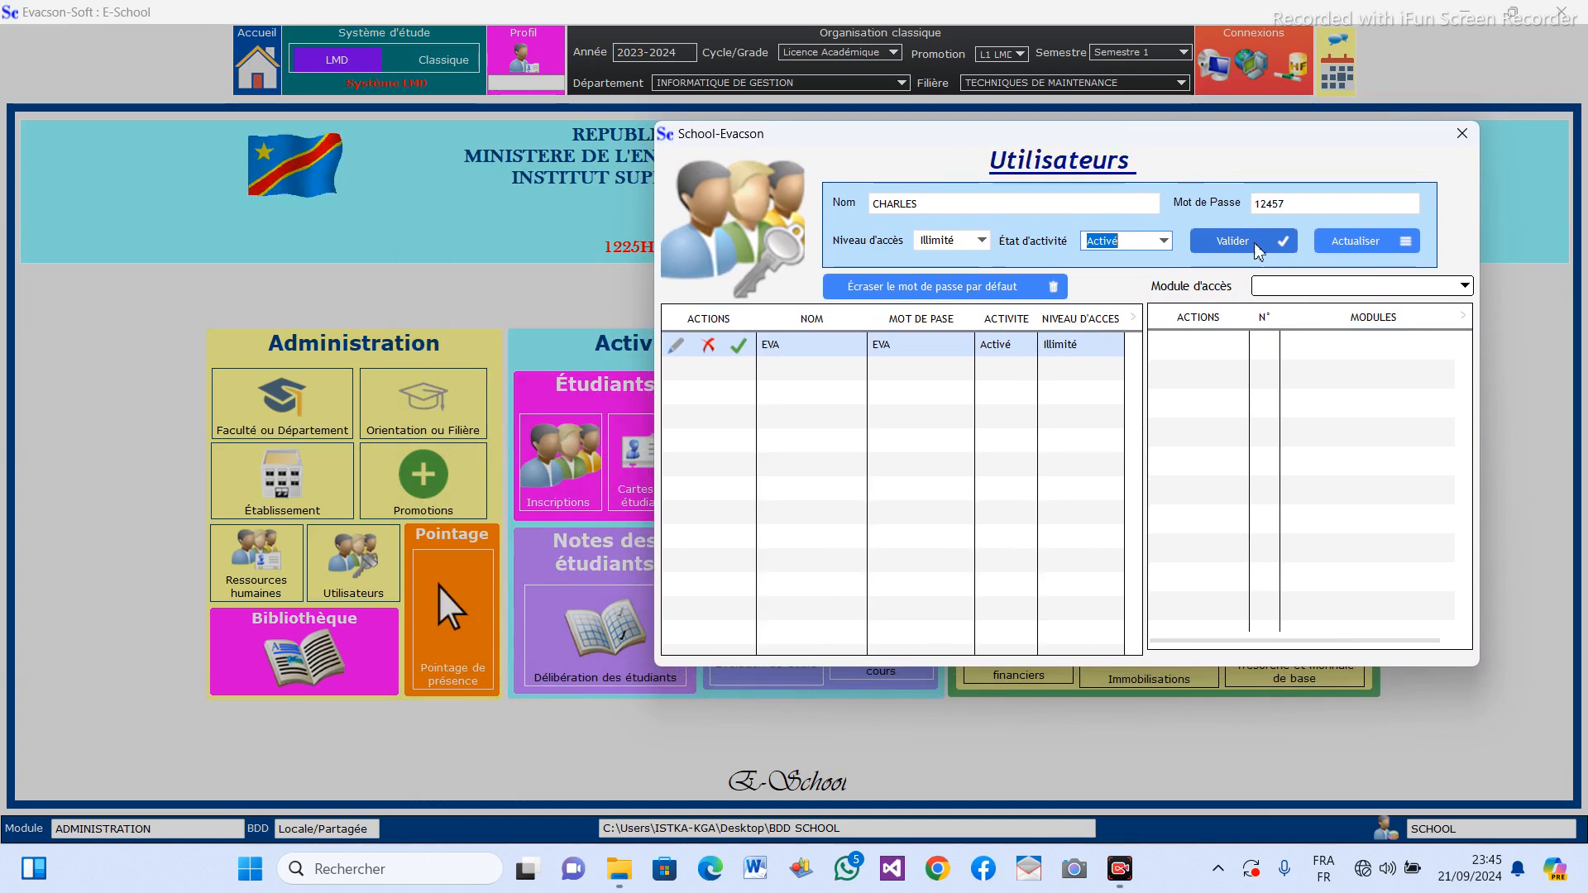
{"action": "left_click", "coordinate": [1466, 287]}
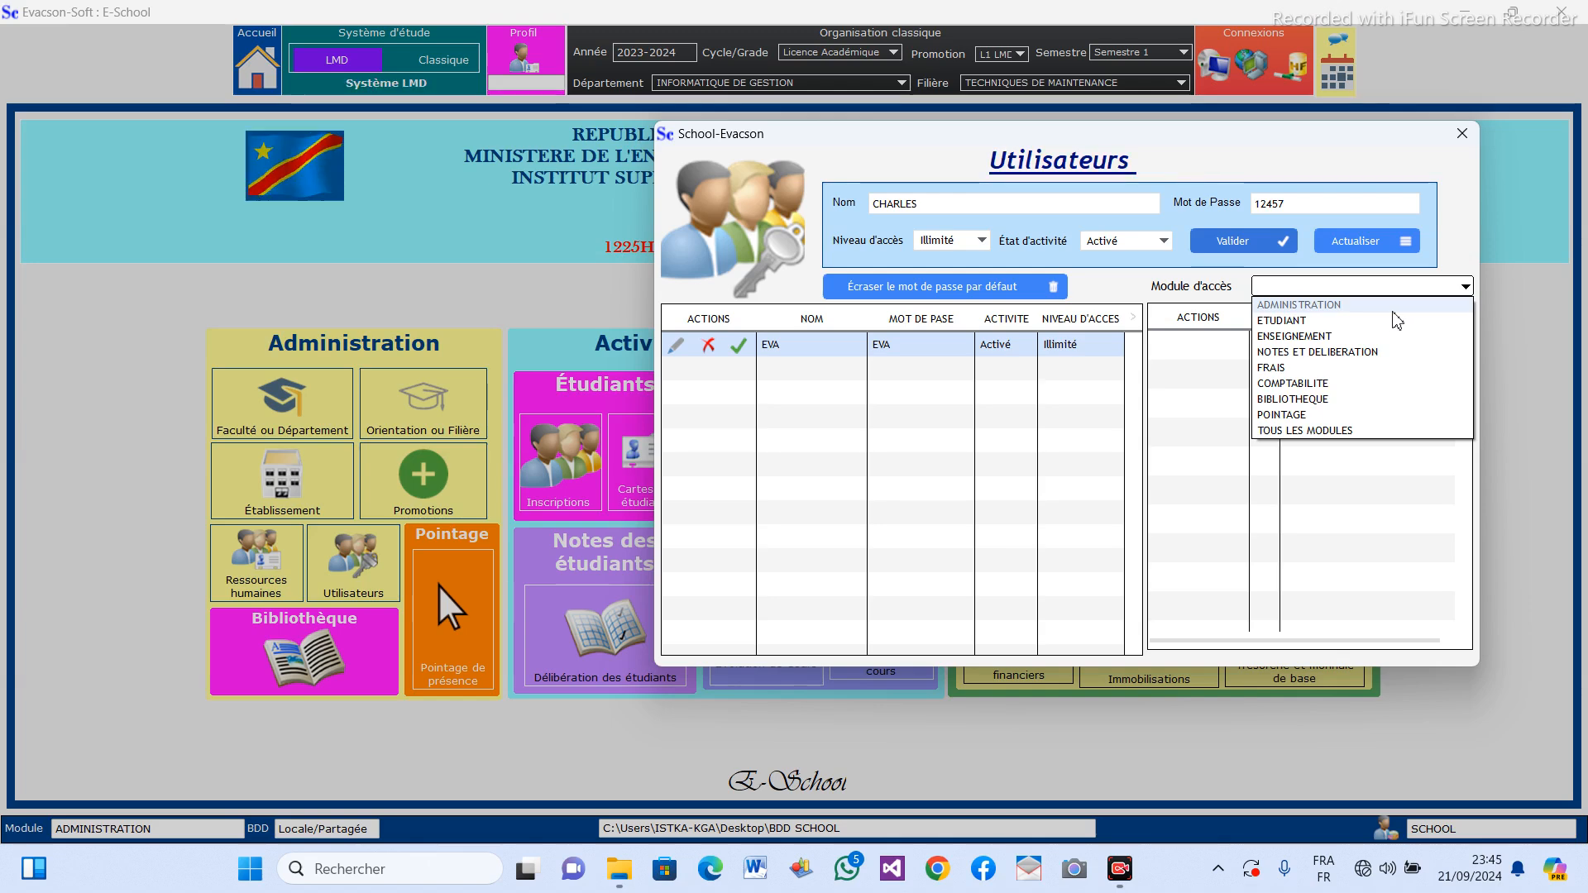
{"action": "left_click", "coordinate": [1307, 321]}
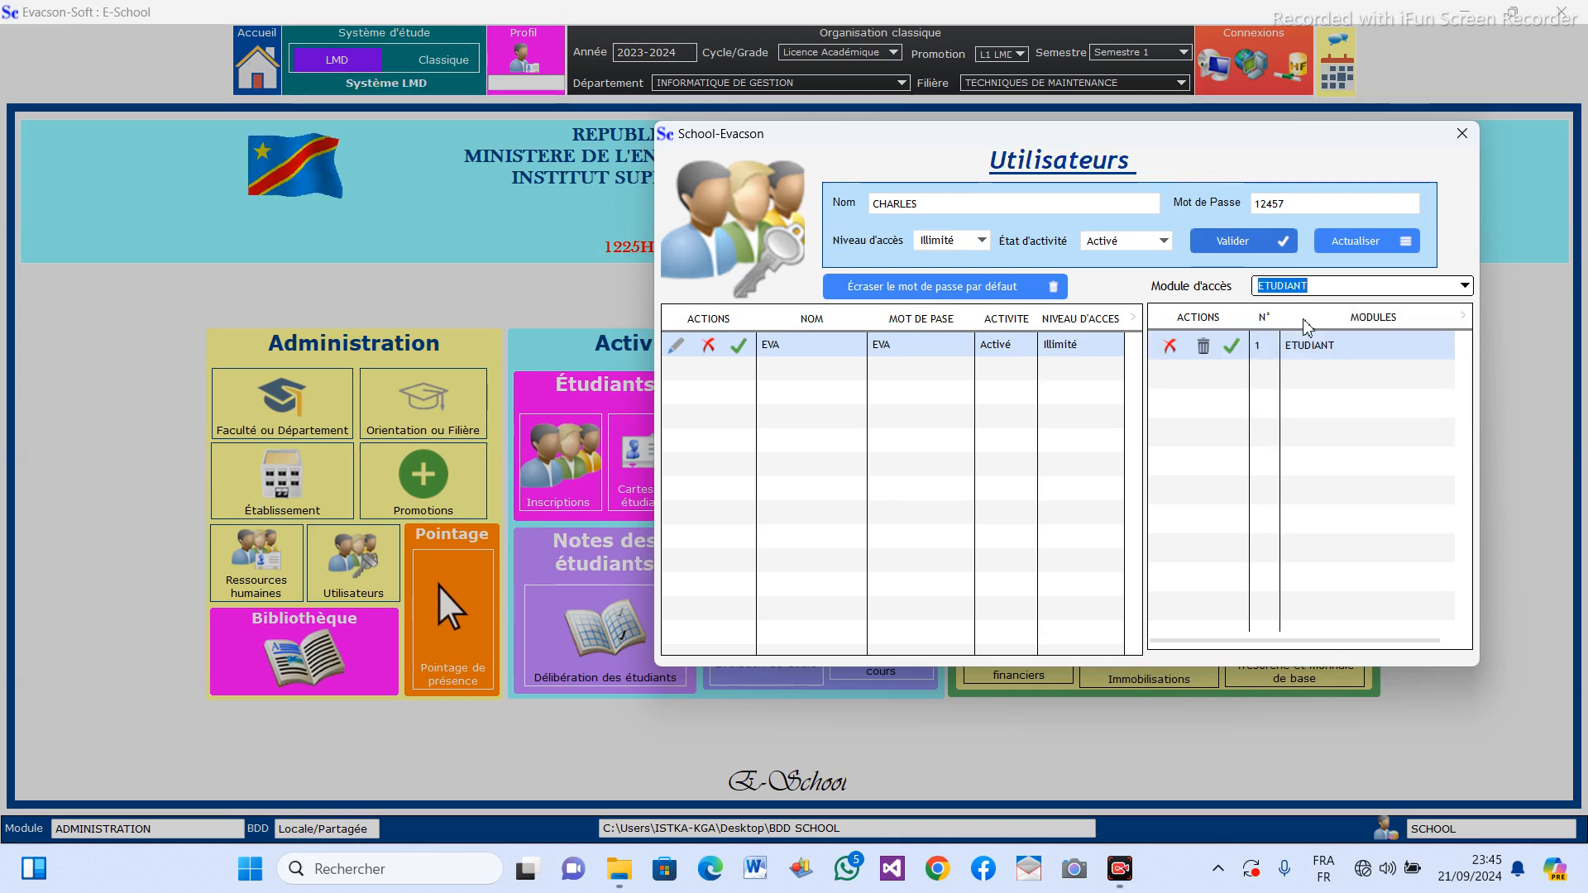
Add the ENSEIGNEMENT module to the second user's access modules.
{"action": "left_click", "coordinate": [1465, 286]}
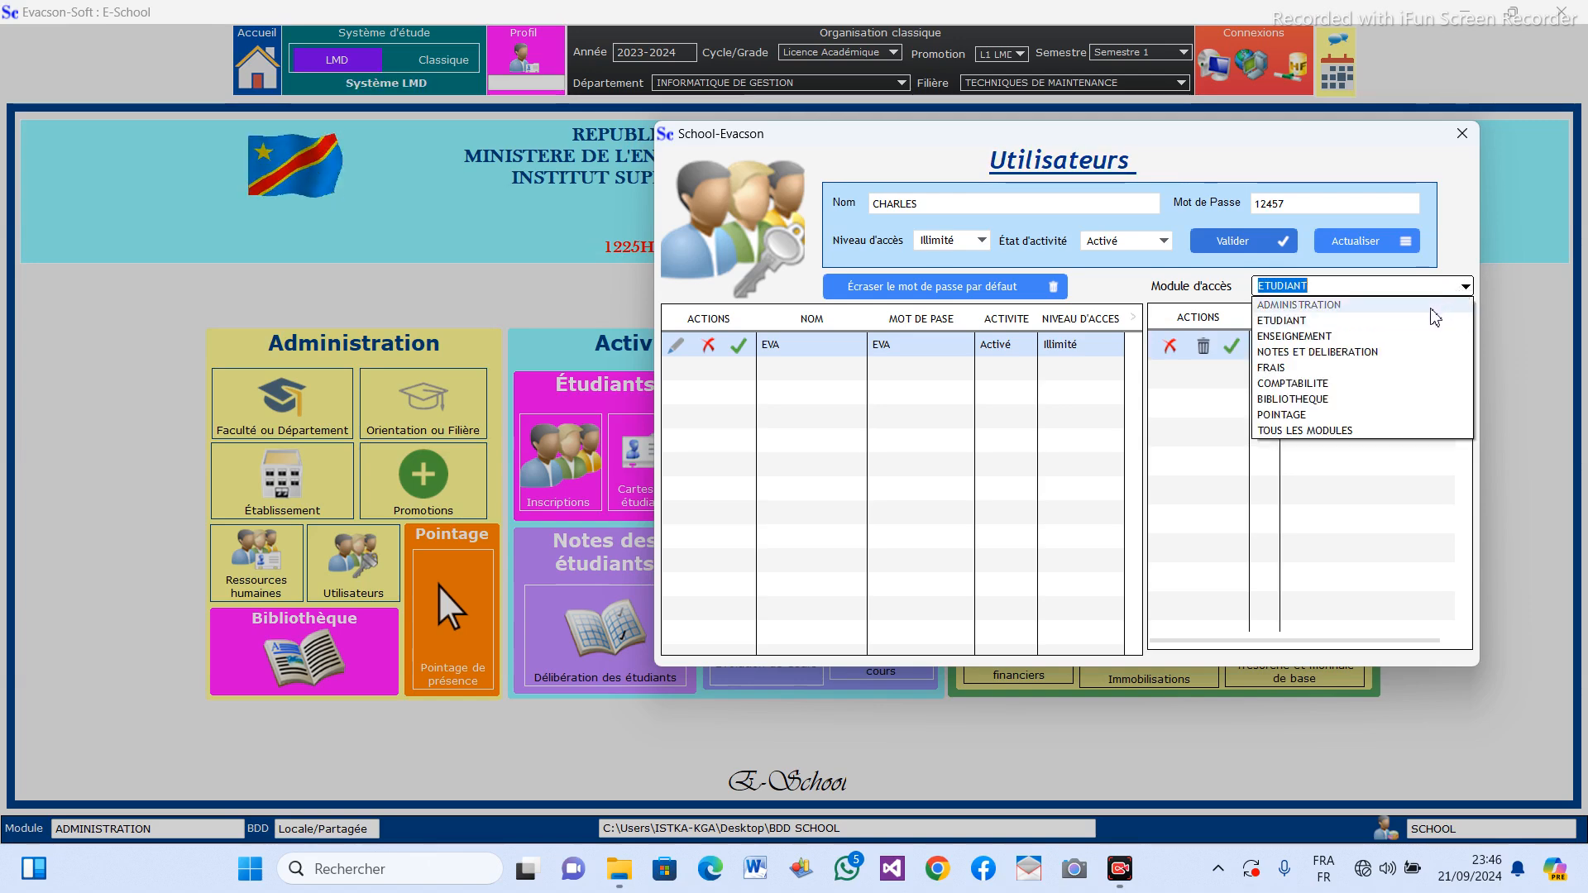
{"action": "left_click", "coordinate": [1294, 336]}
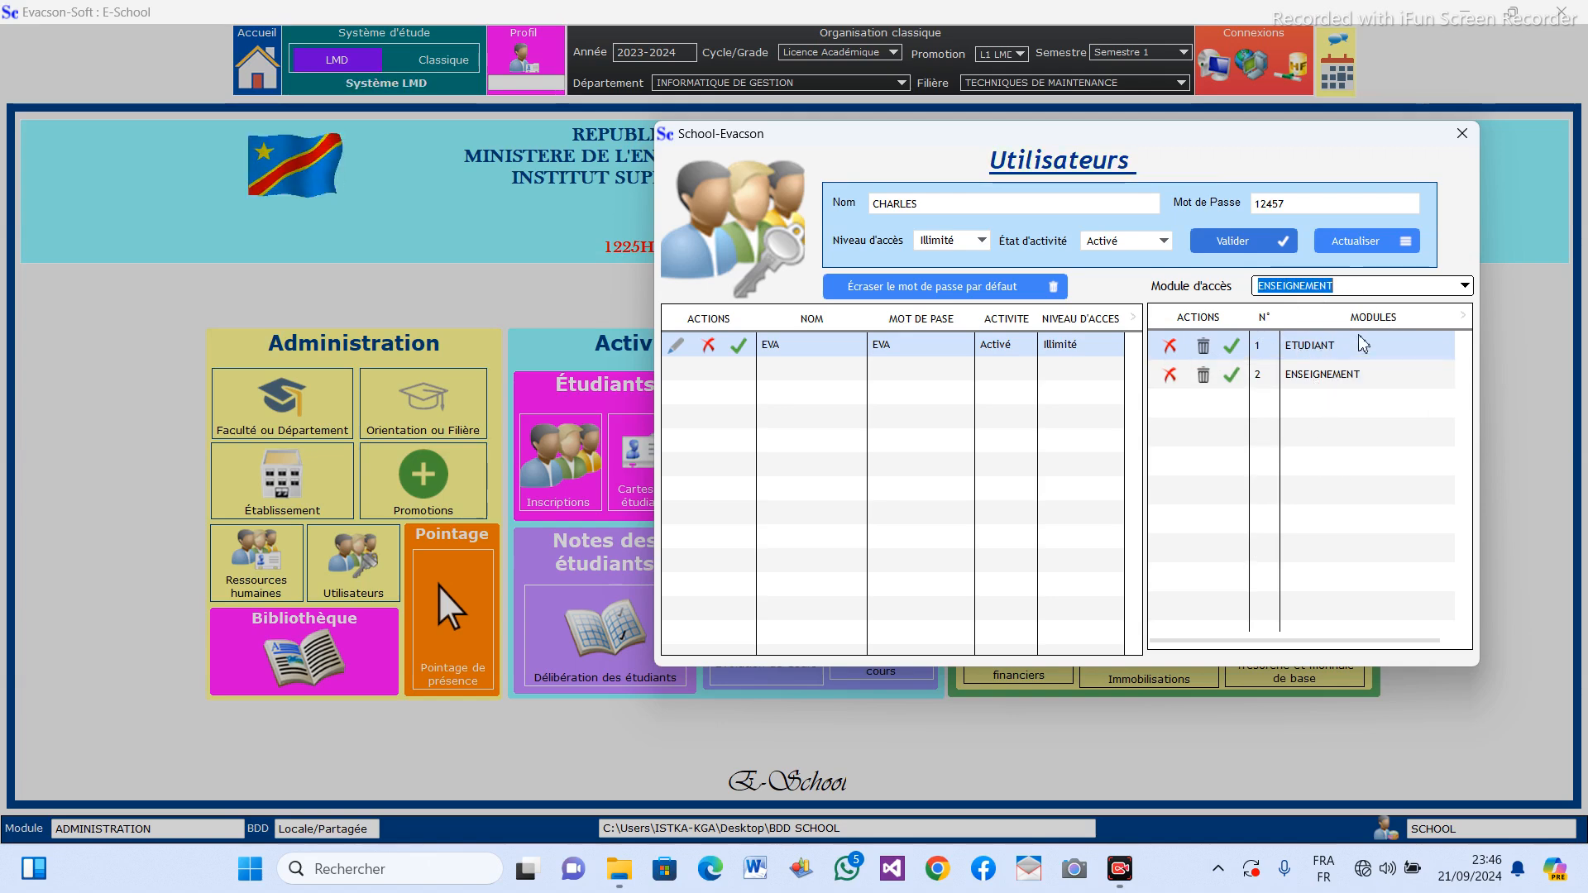
Try to add TOUS LES MODULES alongside the second user's already selected ETUDIANT and ENSEIGNEMENT modules.
{"action": "left_click", "coordinate": [1466, 286]}
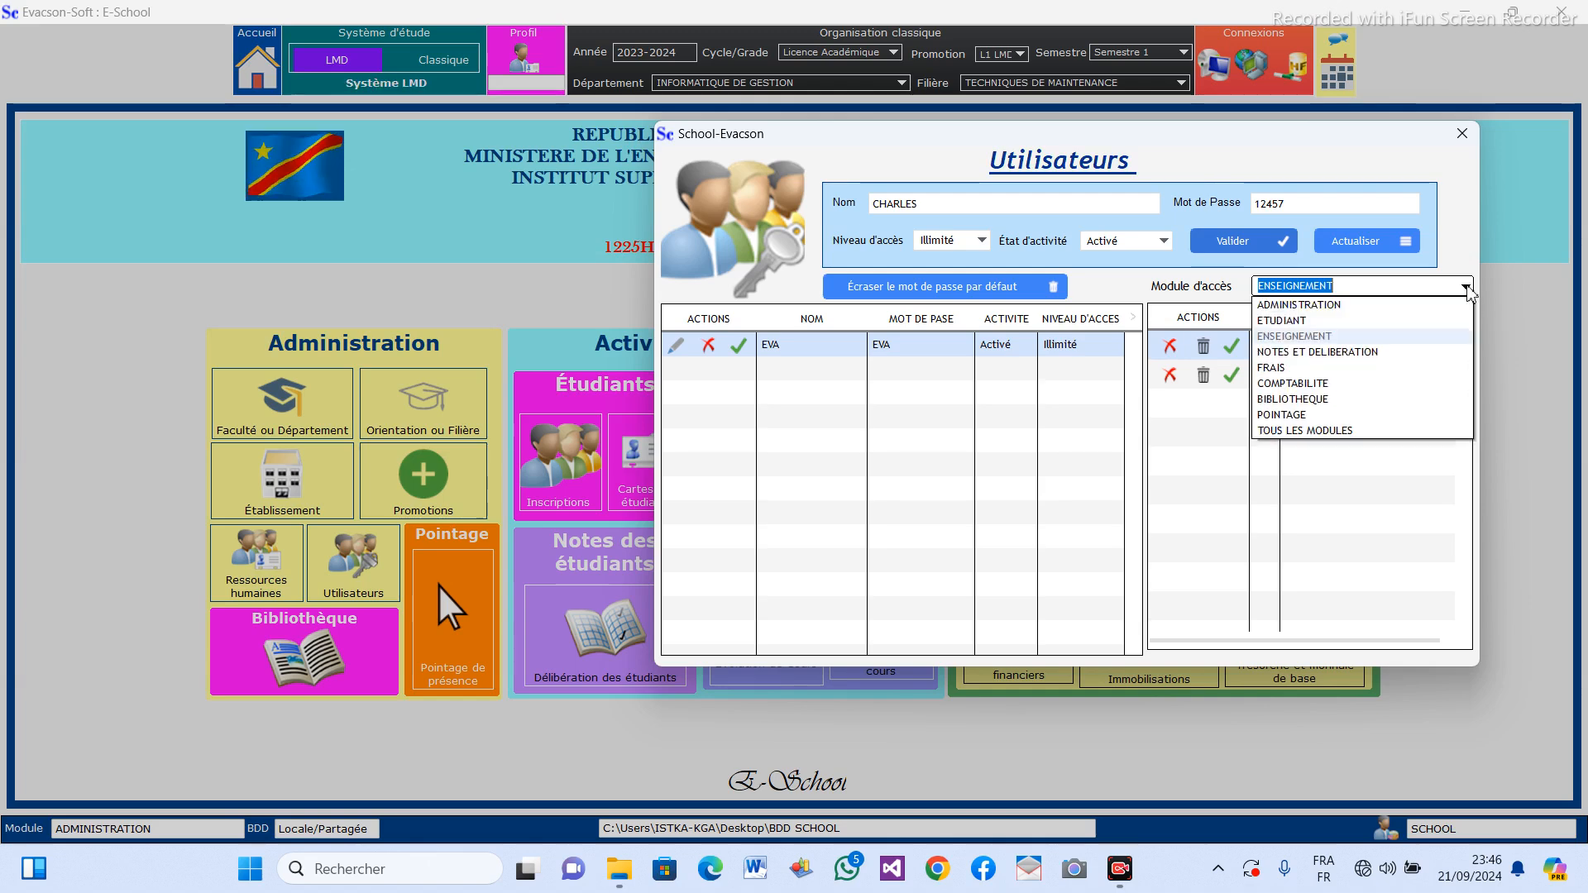
{"action": "left_click", "coordinate": [1336, 431]}
{"action": "left_click_drag", "start_coordinate": [761, 377], "coordinate": [964, 355]}
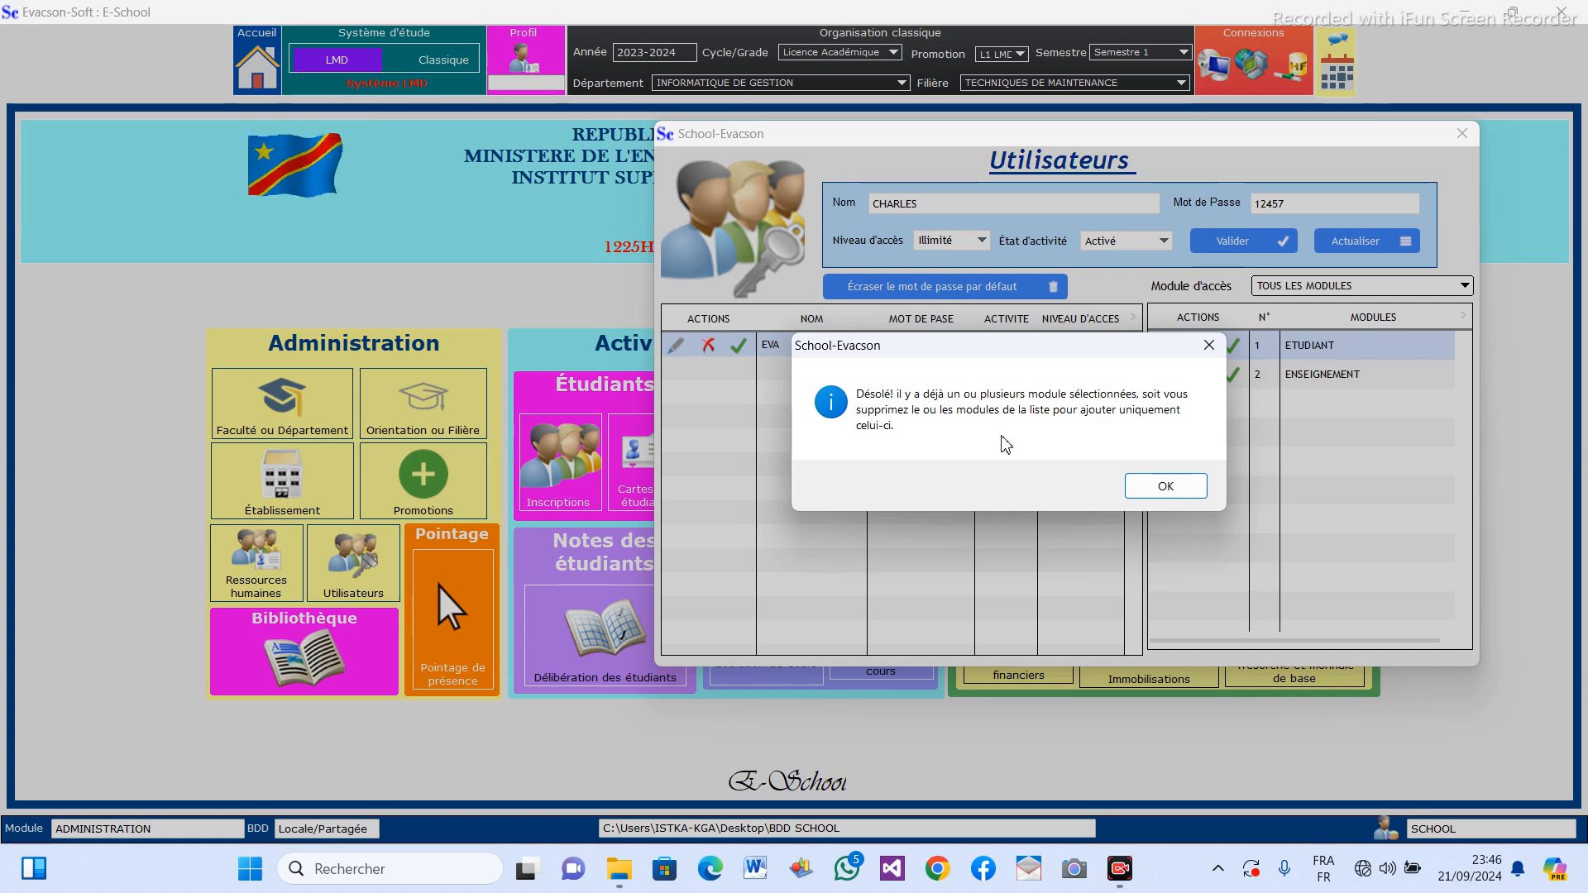
{"action": "left_click", "coordinate": [1166, 486]}
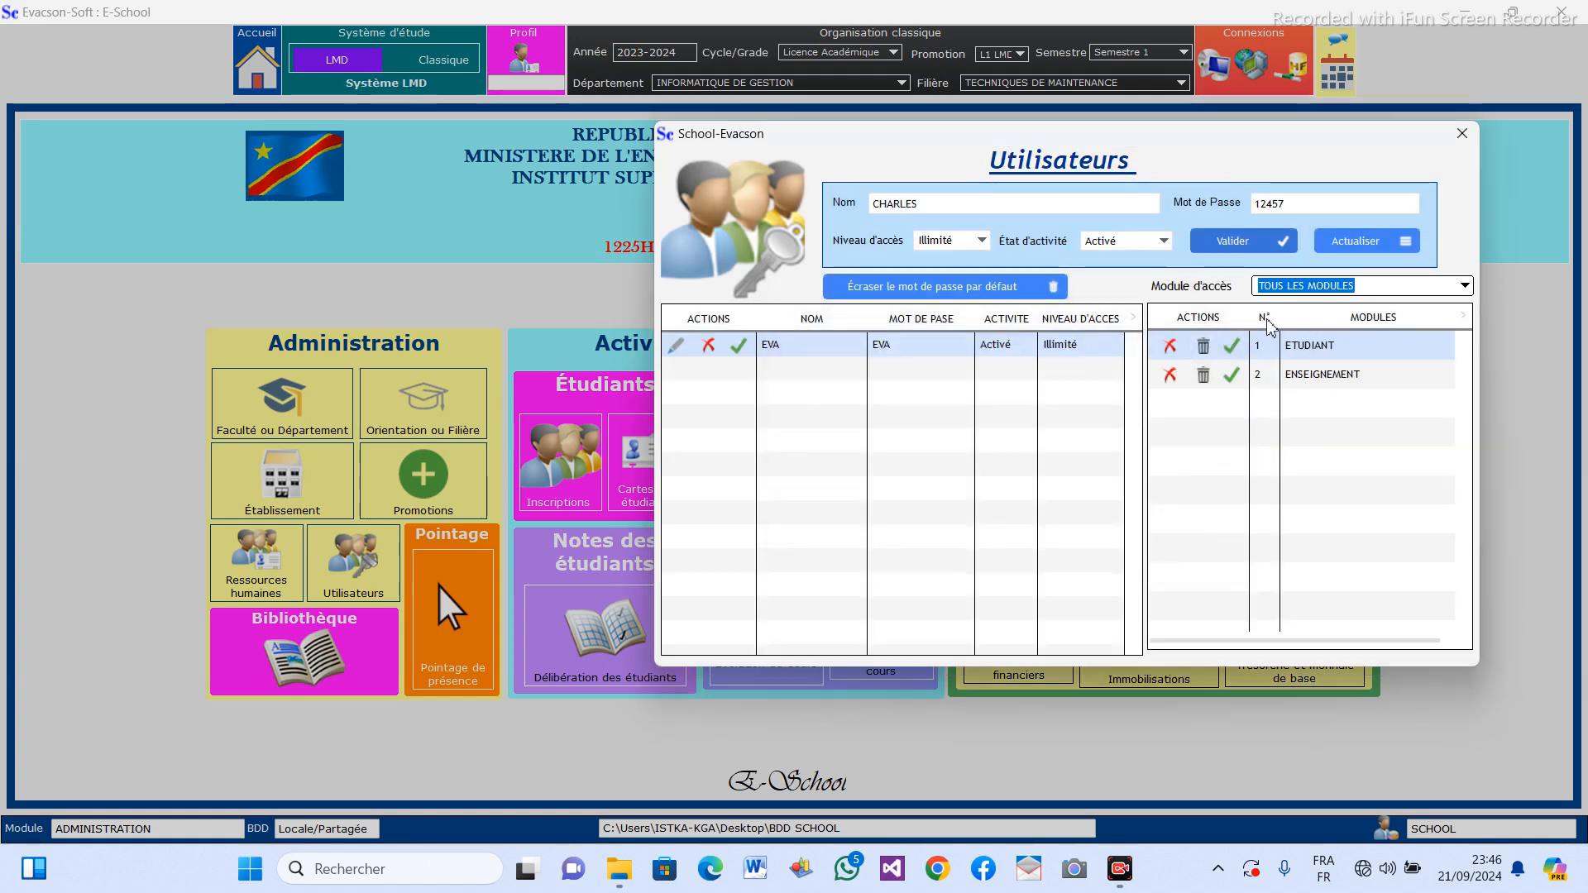
Save the second user's record with the ETUDIANT and ENSEIGNEMENT access modules.
{"action": "left_click", "coordinate": [1232, 240]}
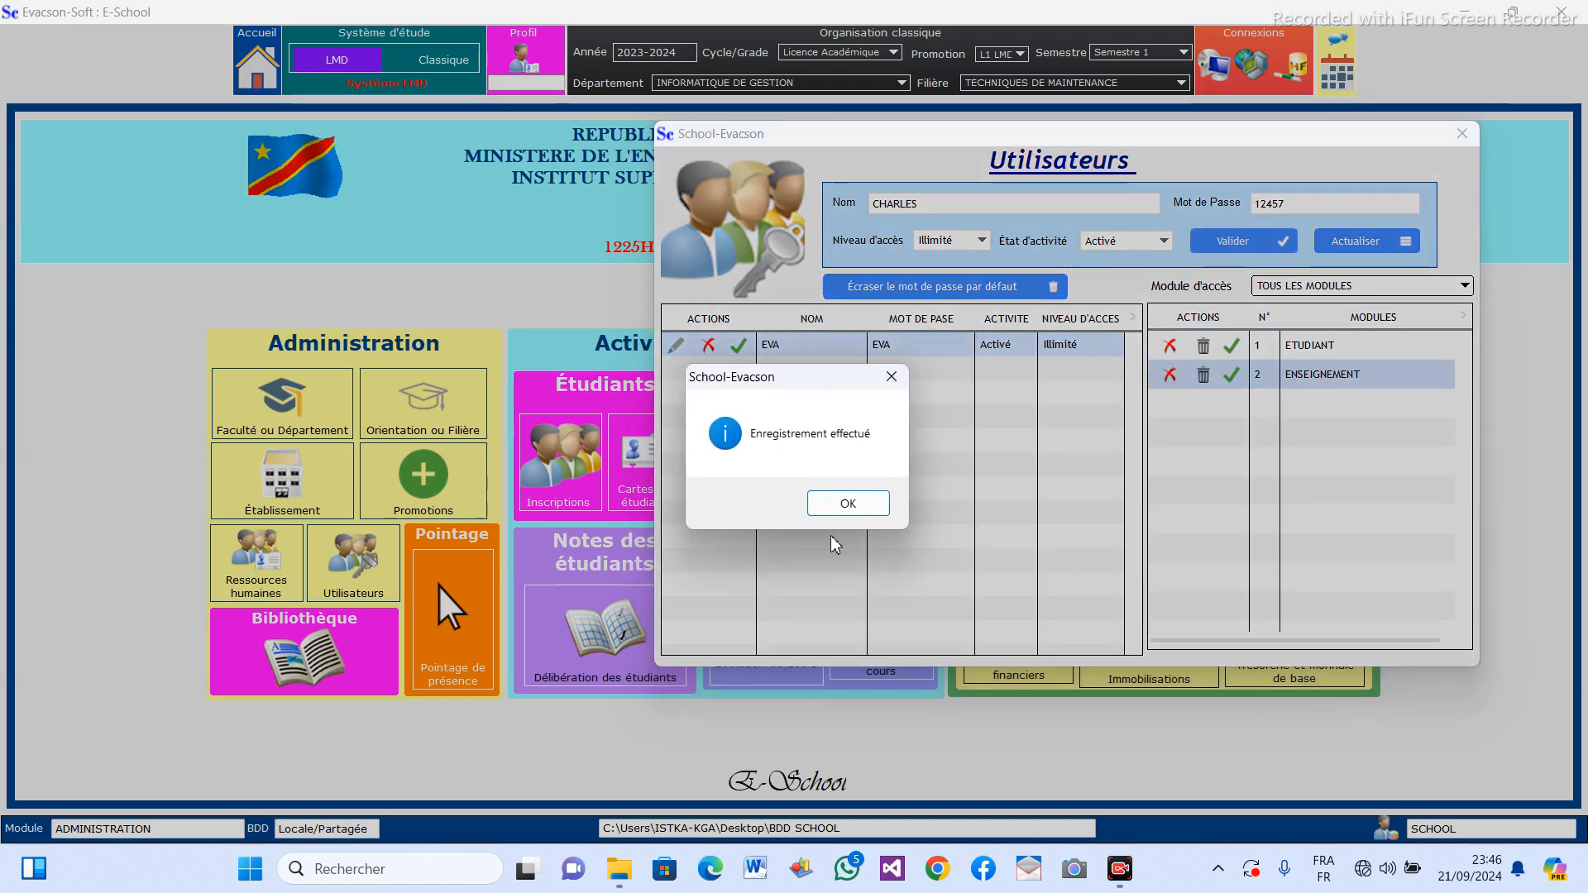
{"action": "left_click", "coordinate": [847, 503]}
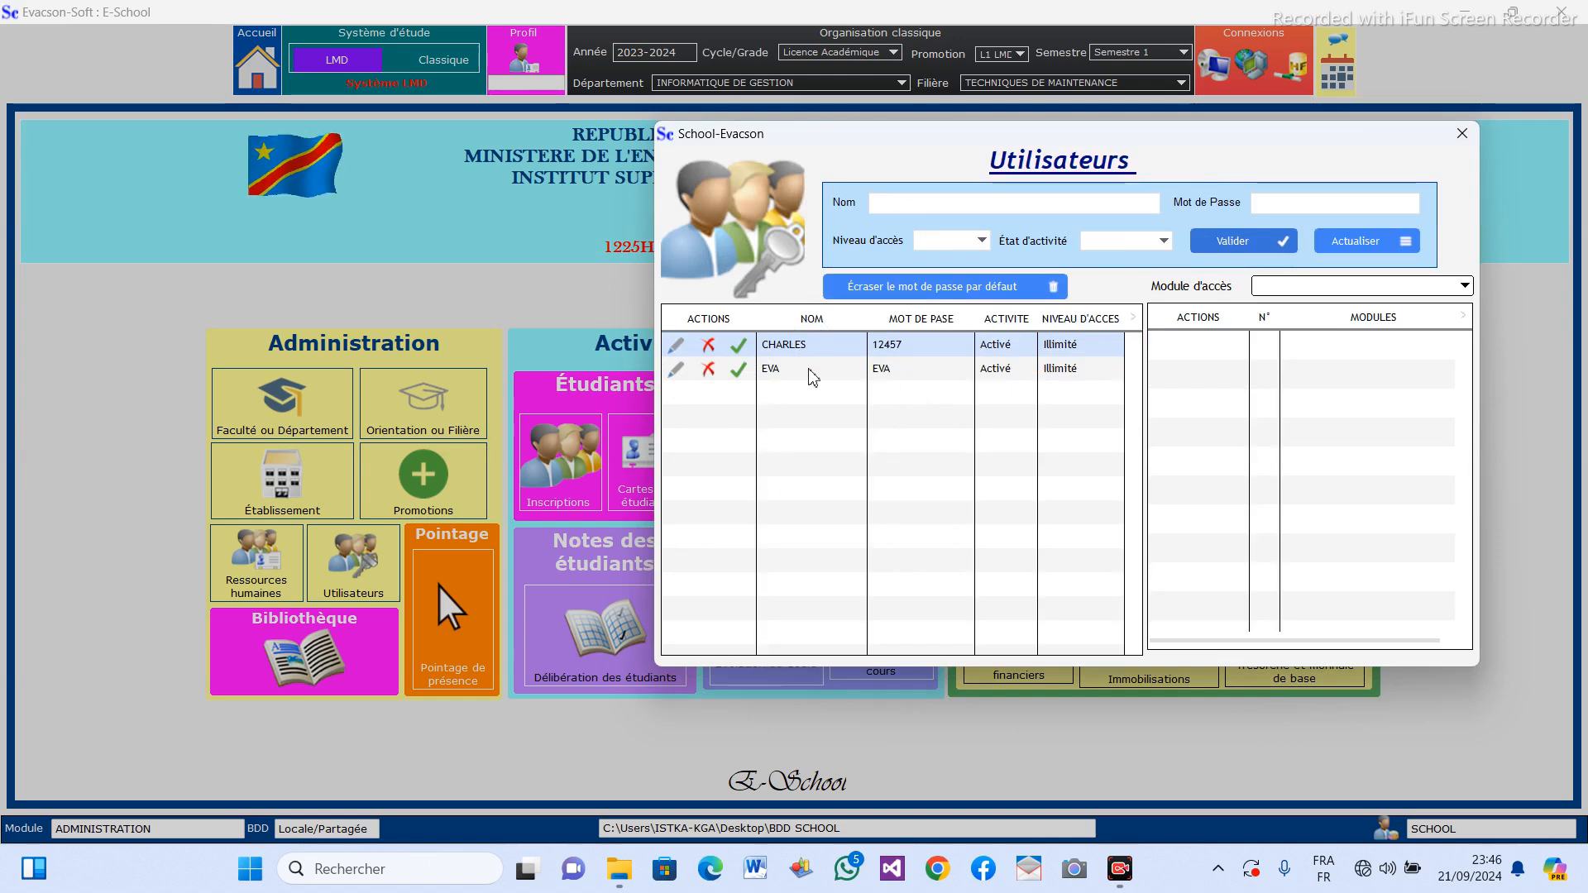
Try to erase the default password while still working under the default SCHOOL account.
{"action": "left_click_drag", "start_coordinate": [1015, 136], "coordinate": [688, 157]}
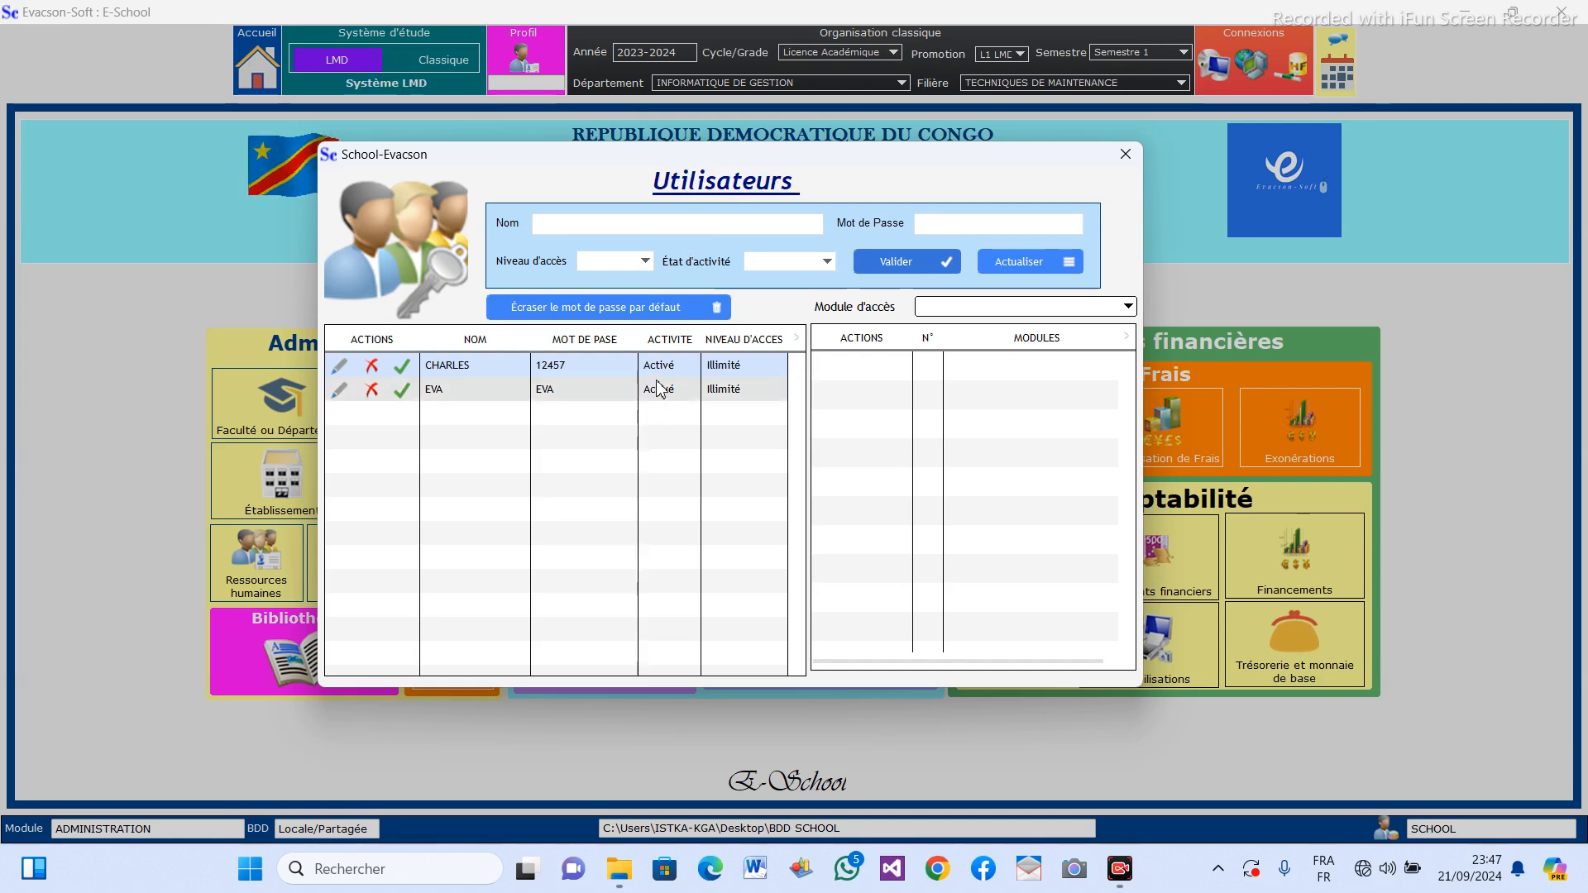
{"action": "left_click", "coordinate": [595, 308]}
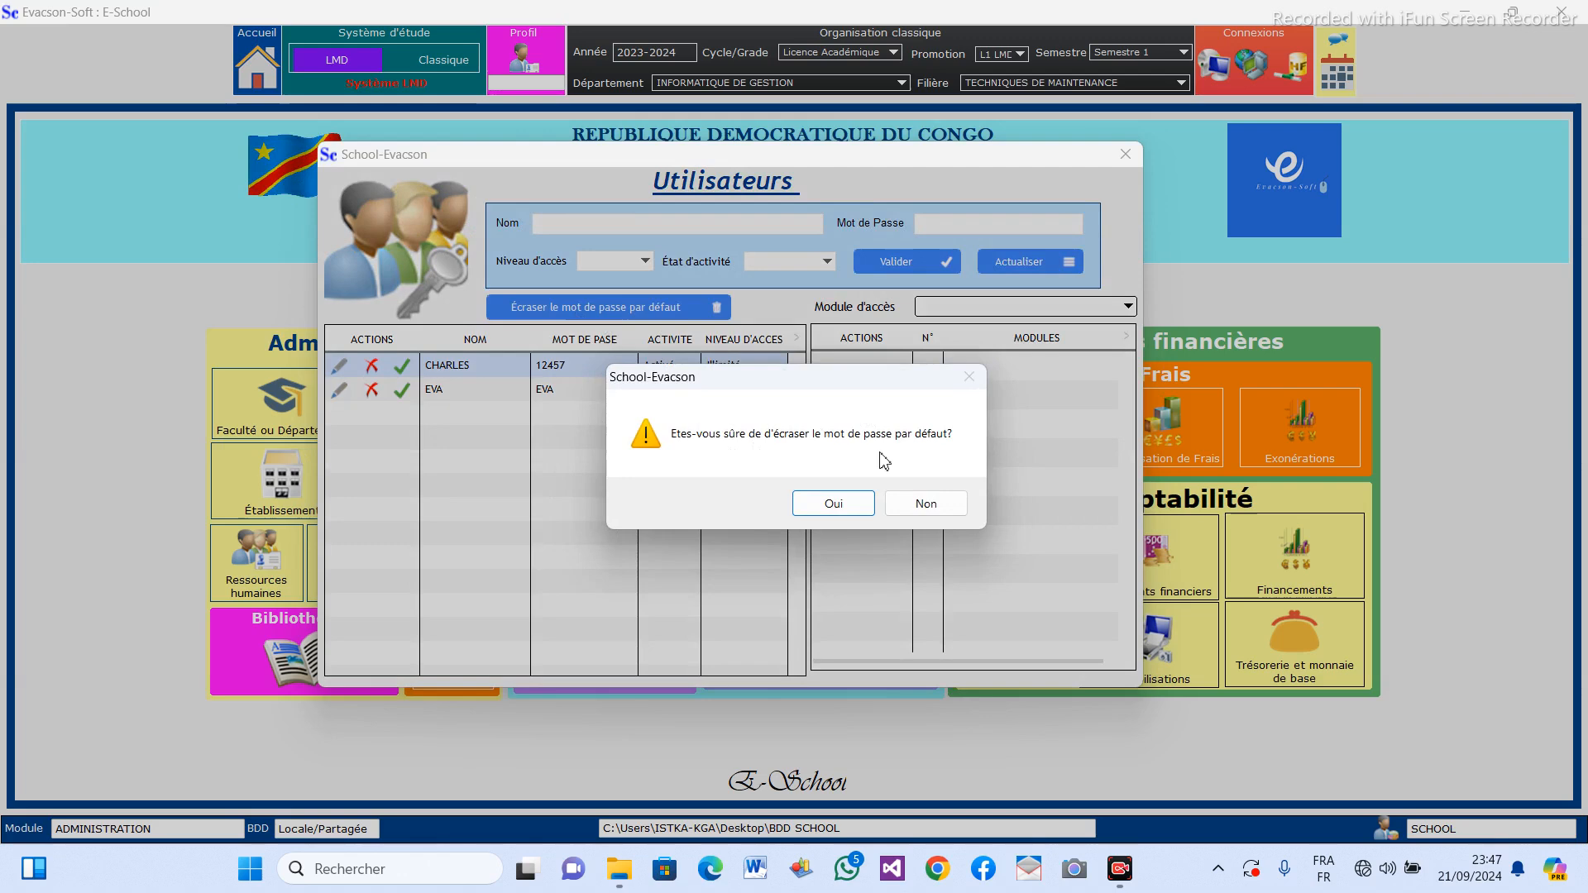
{"action": "left_click", "coordinate": [835, 503]}
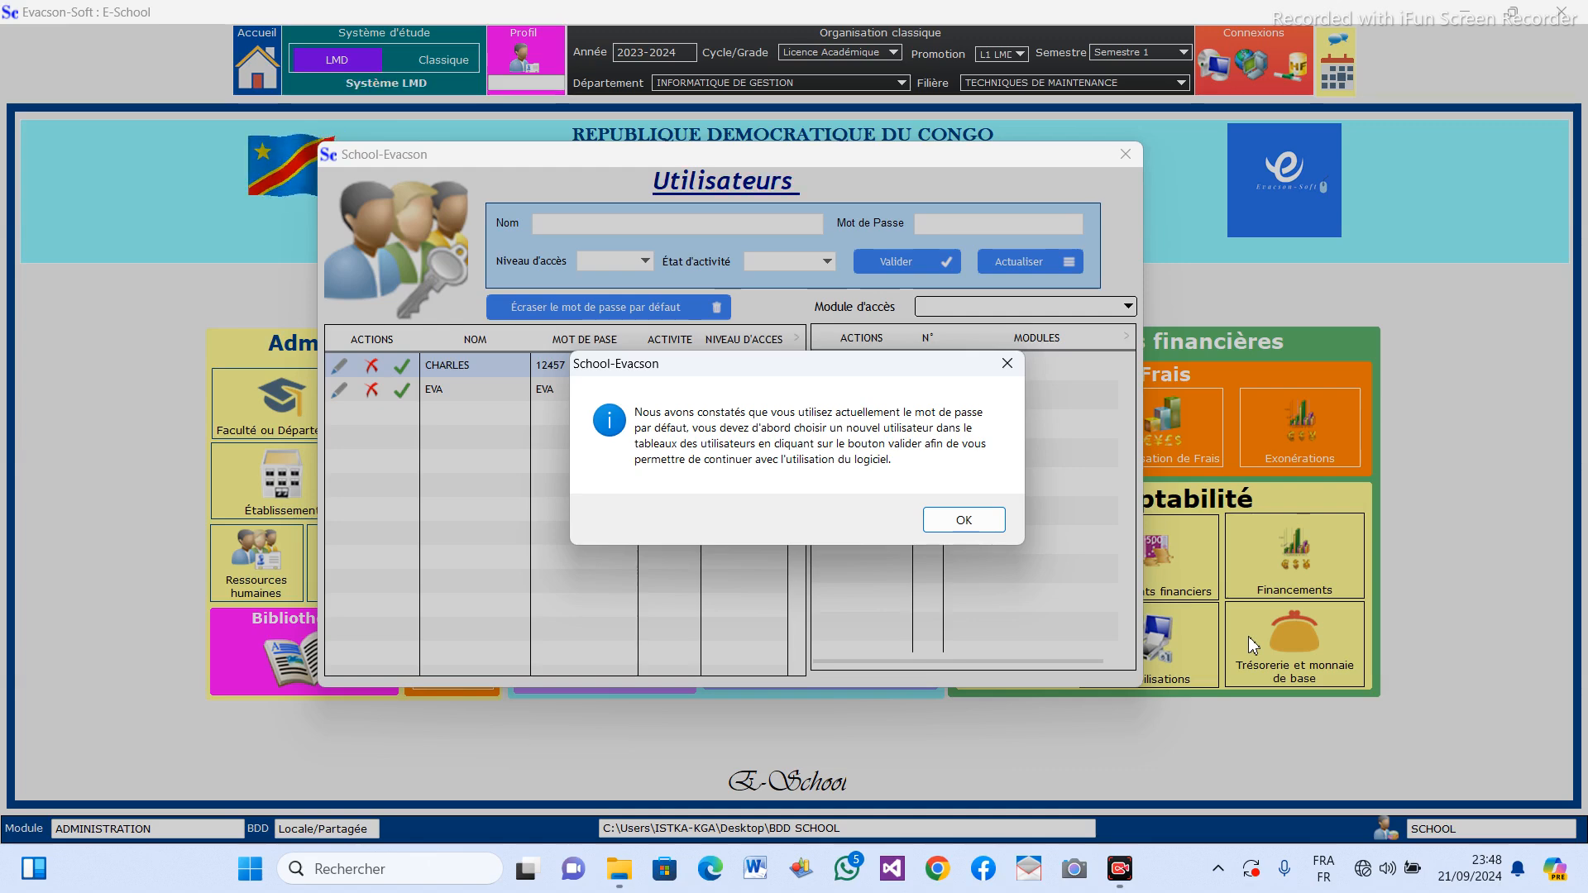
{"action": "left_click", "coordinate": [963, 522]}
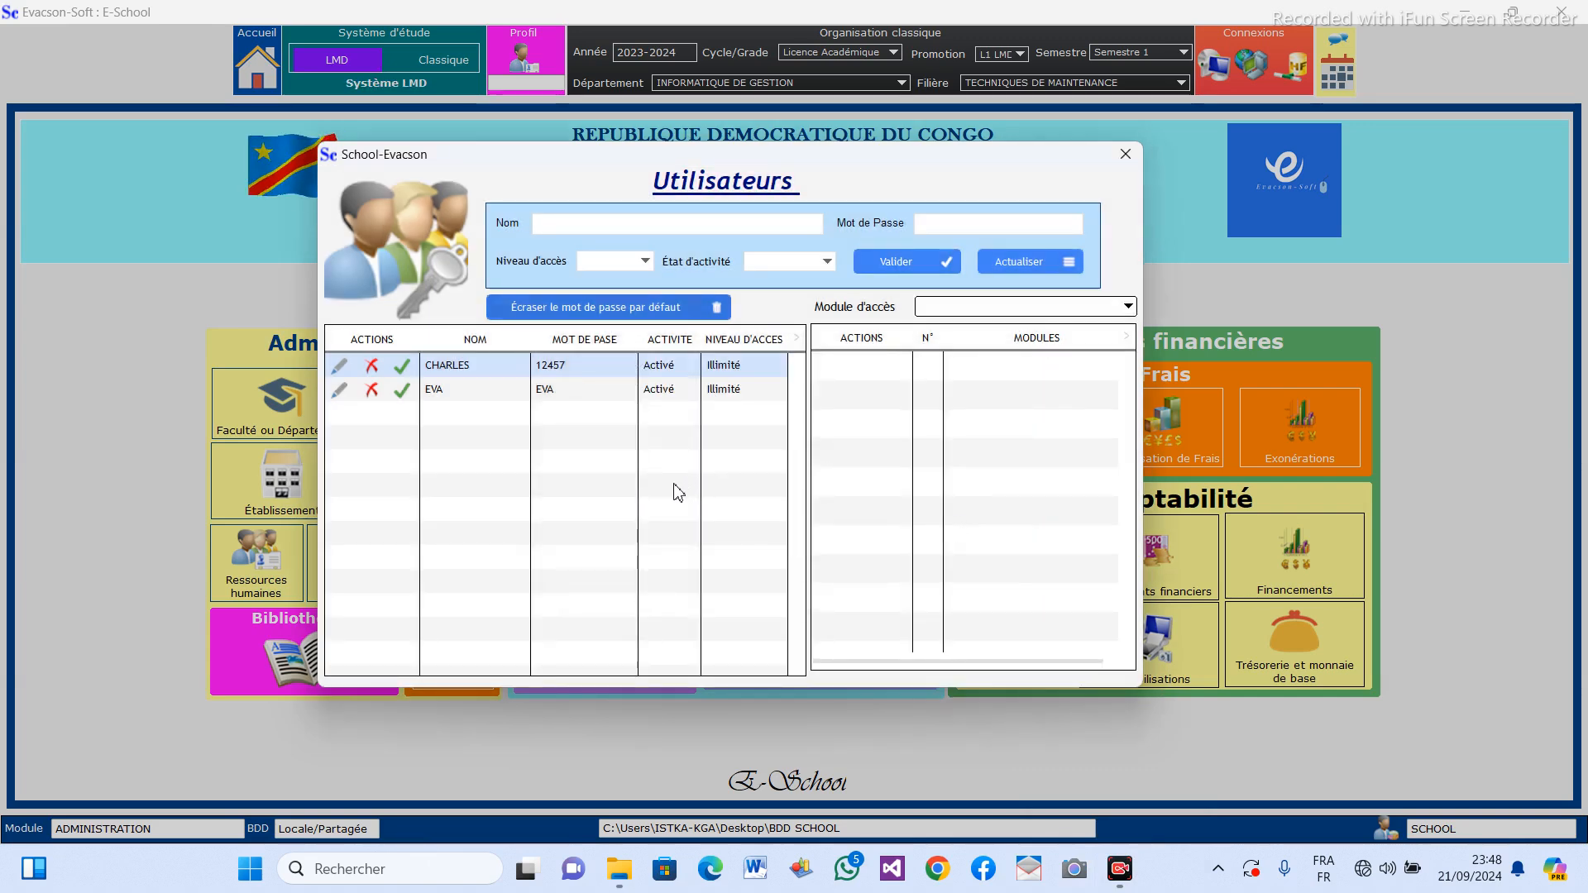
Make the user in the second row of the Utilisateurs table the current user and erase the default password.
{"action": "left_click", "coordinate": [402, 393]}
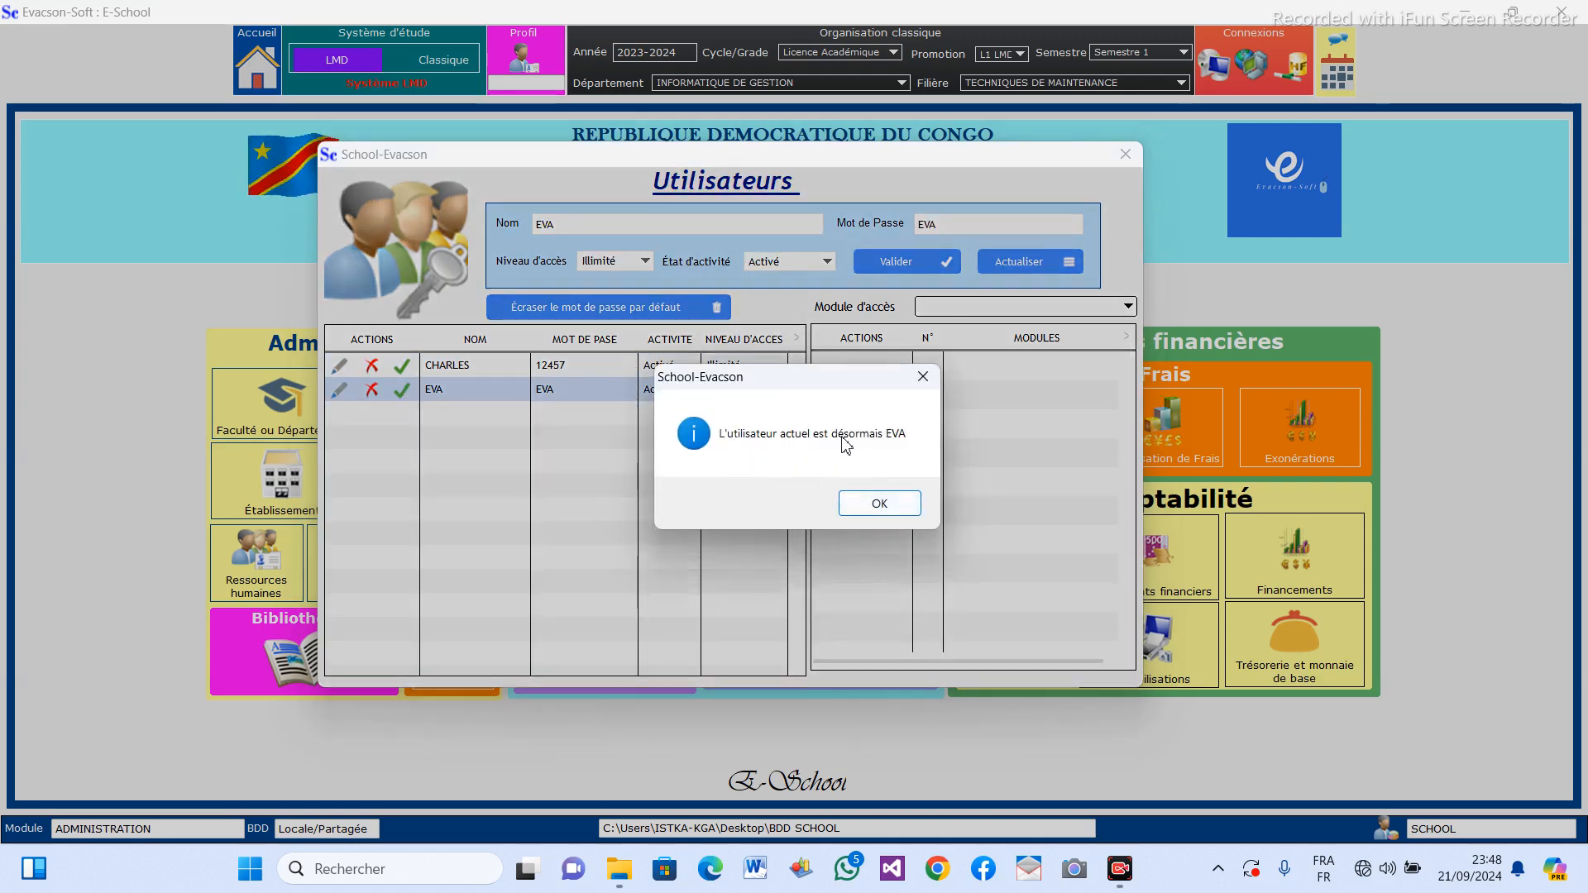
{"action": "left_click", "coordinate": [906, 507]}
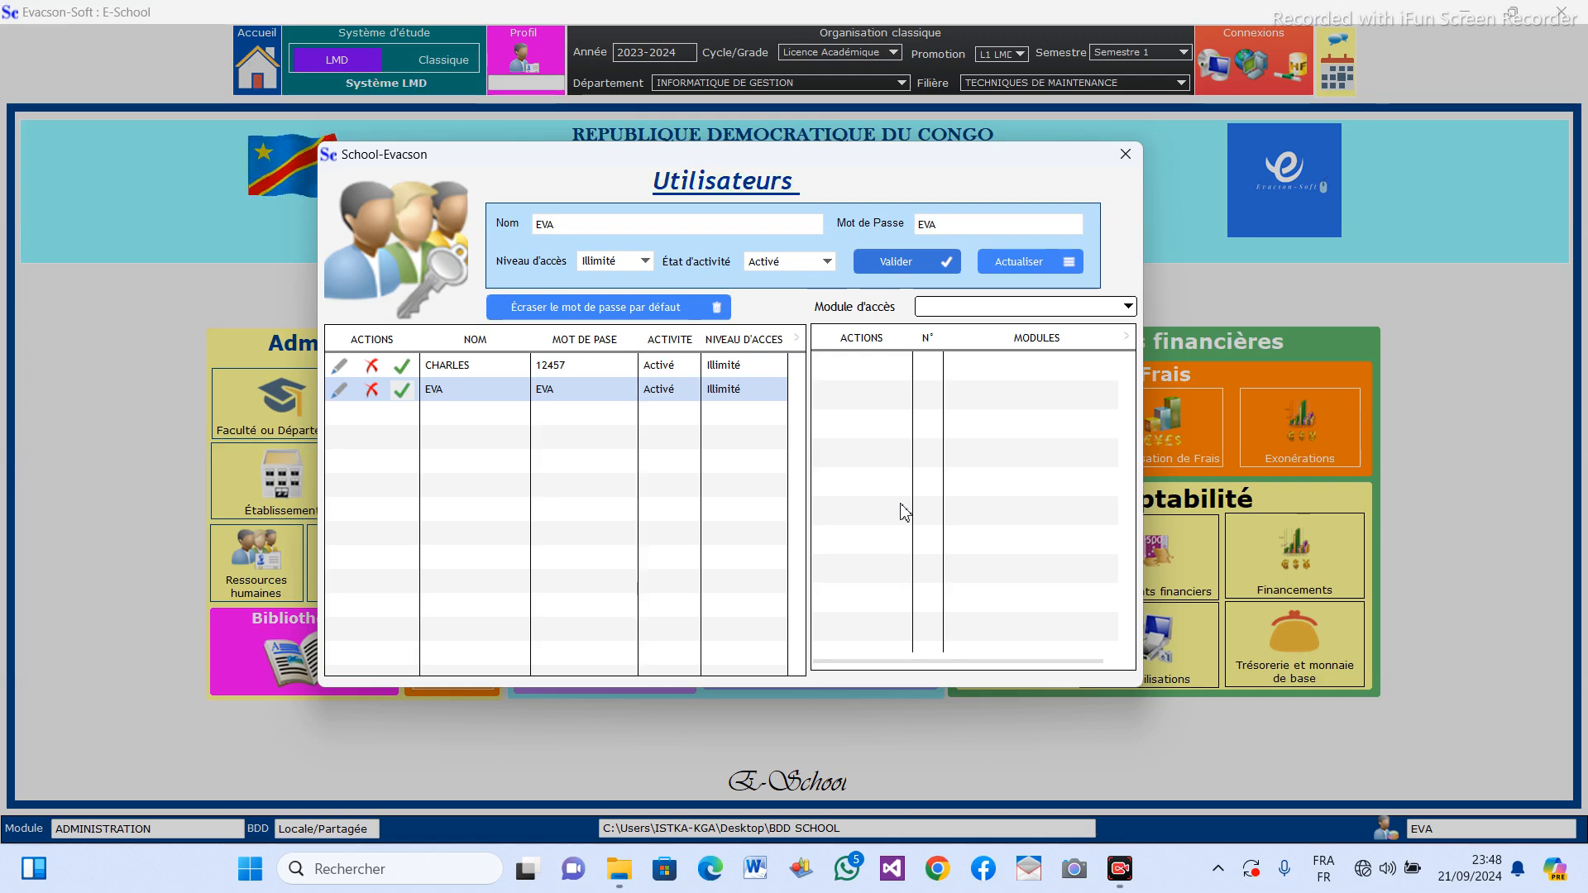
{"action": "left_click", "coordinate": [605, 308]}
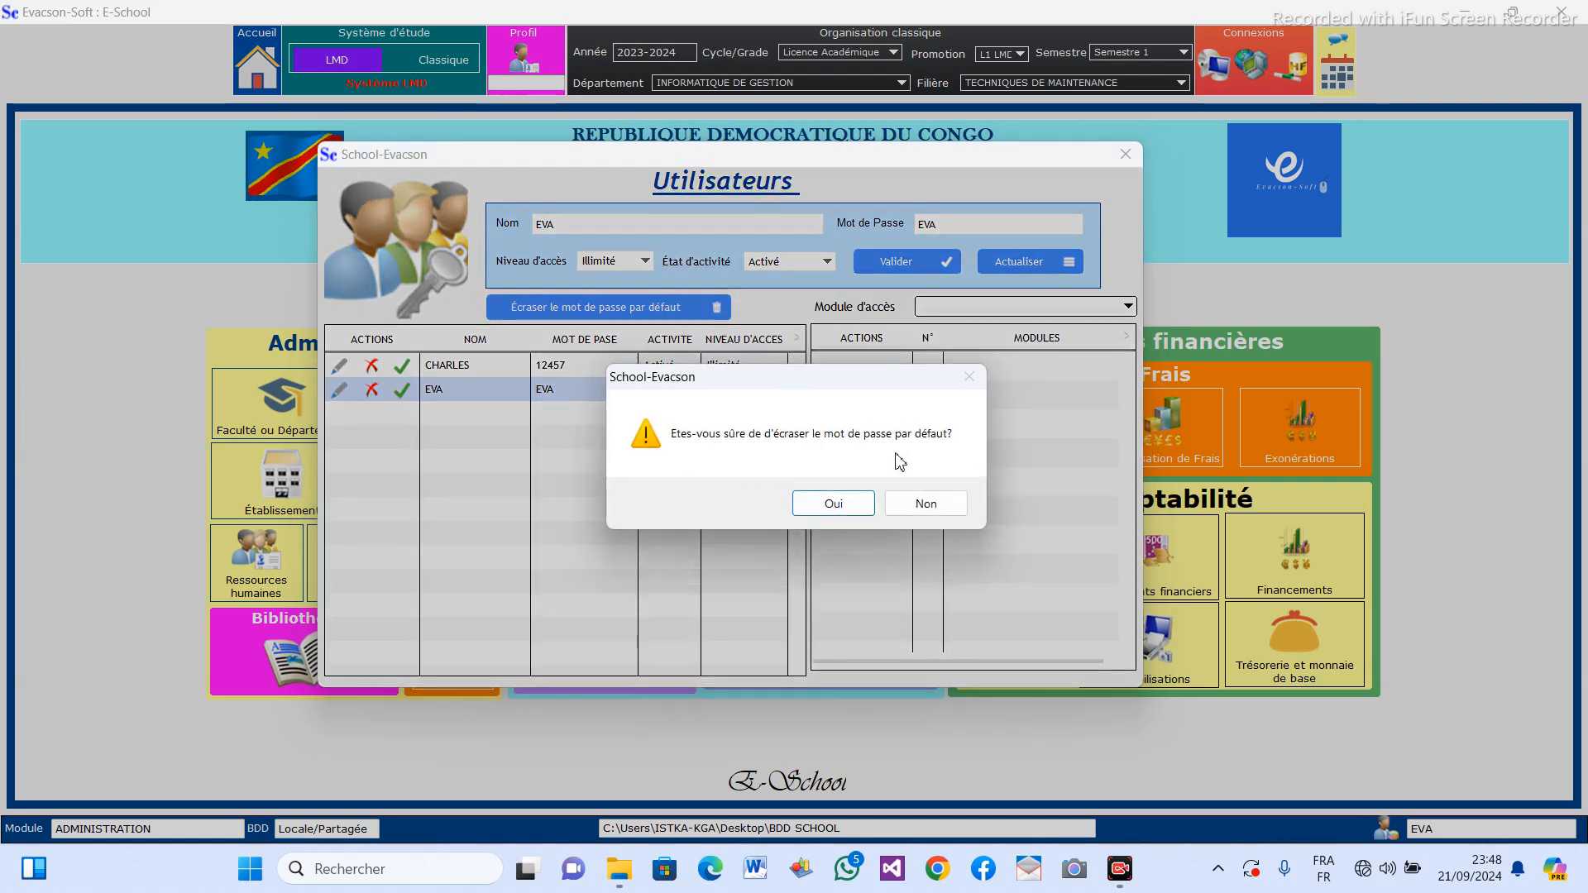
{"action": "left_click", "coordinate": [860, 506]}
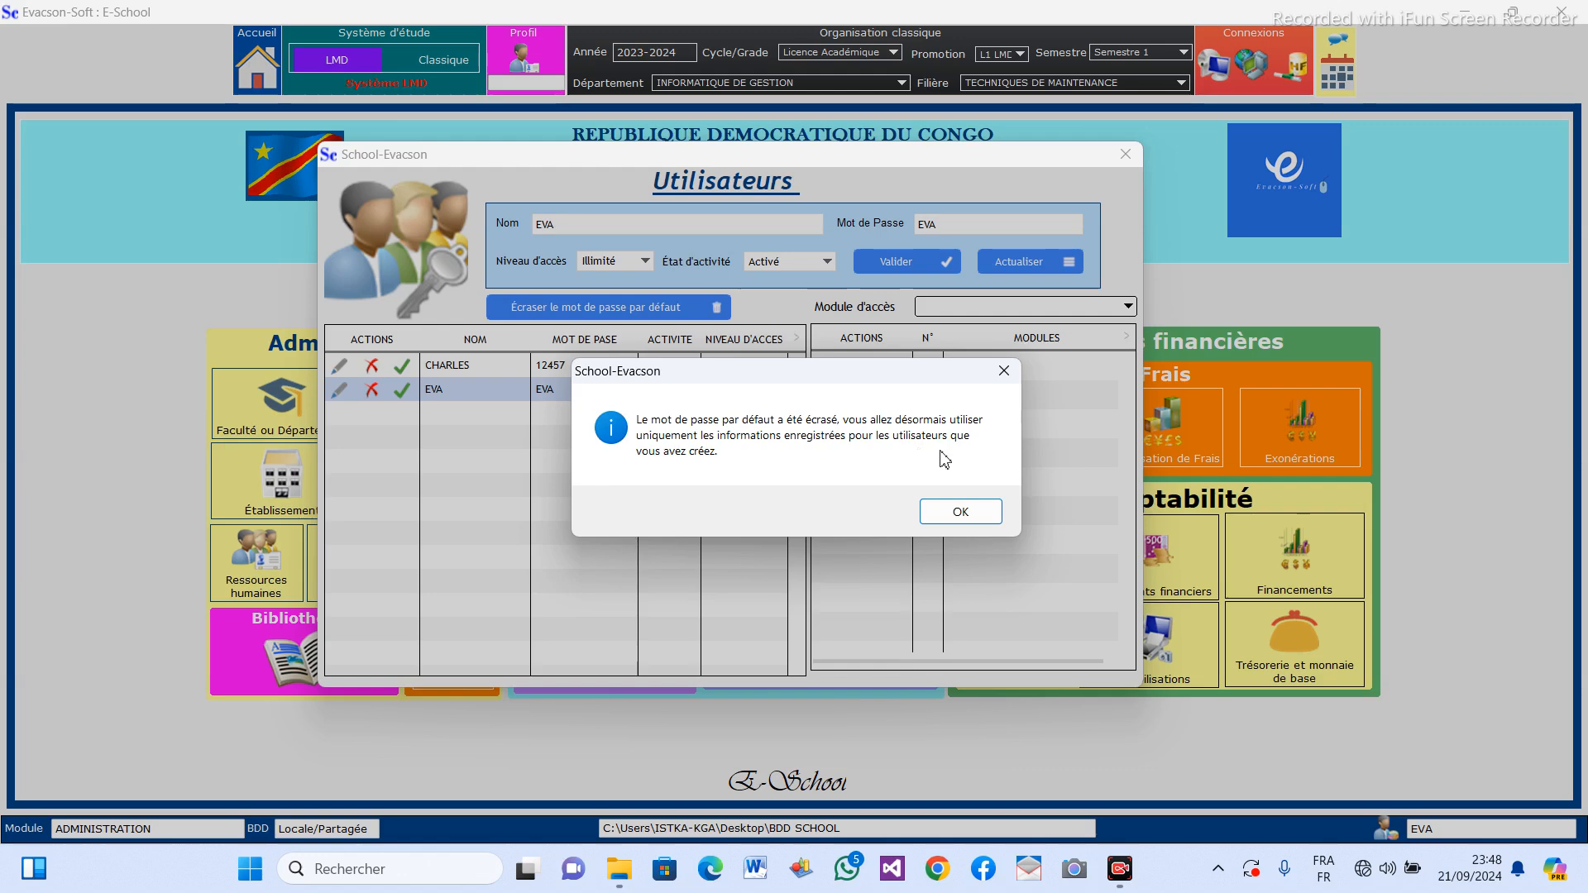
{"action": "left_click", "coordinate": [967, 511]}
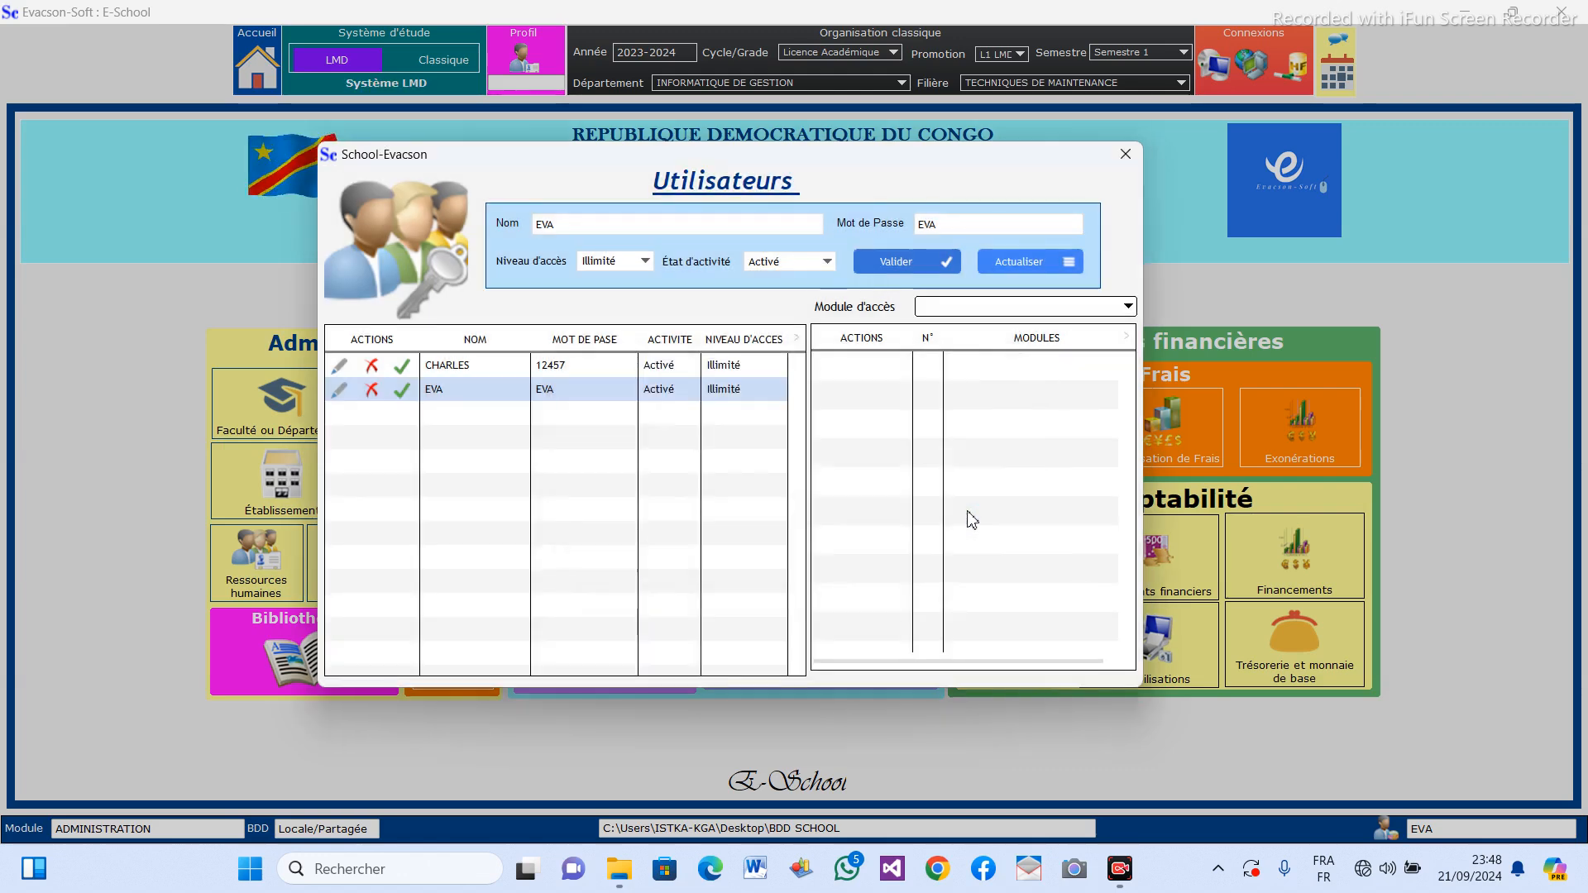
{"action": "left_click", "coordinate": [1126, 155]}
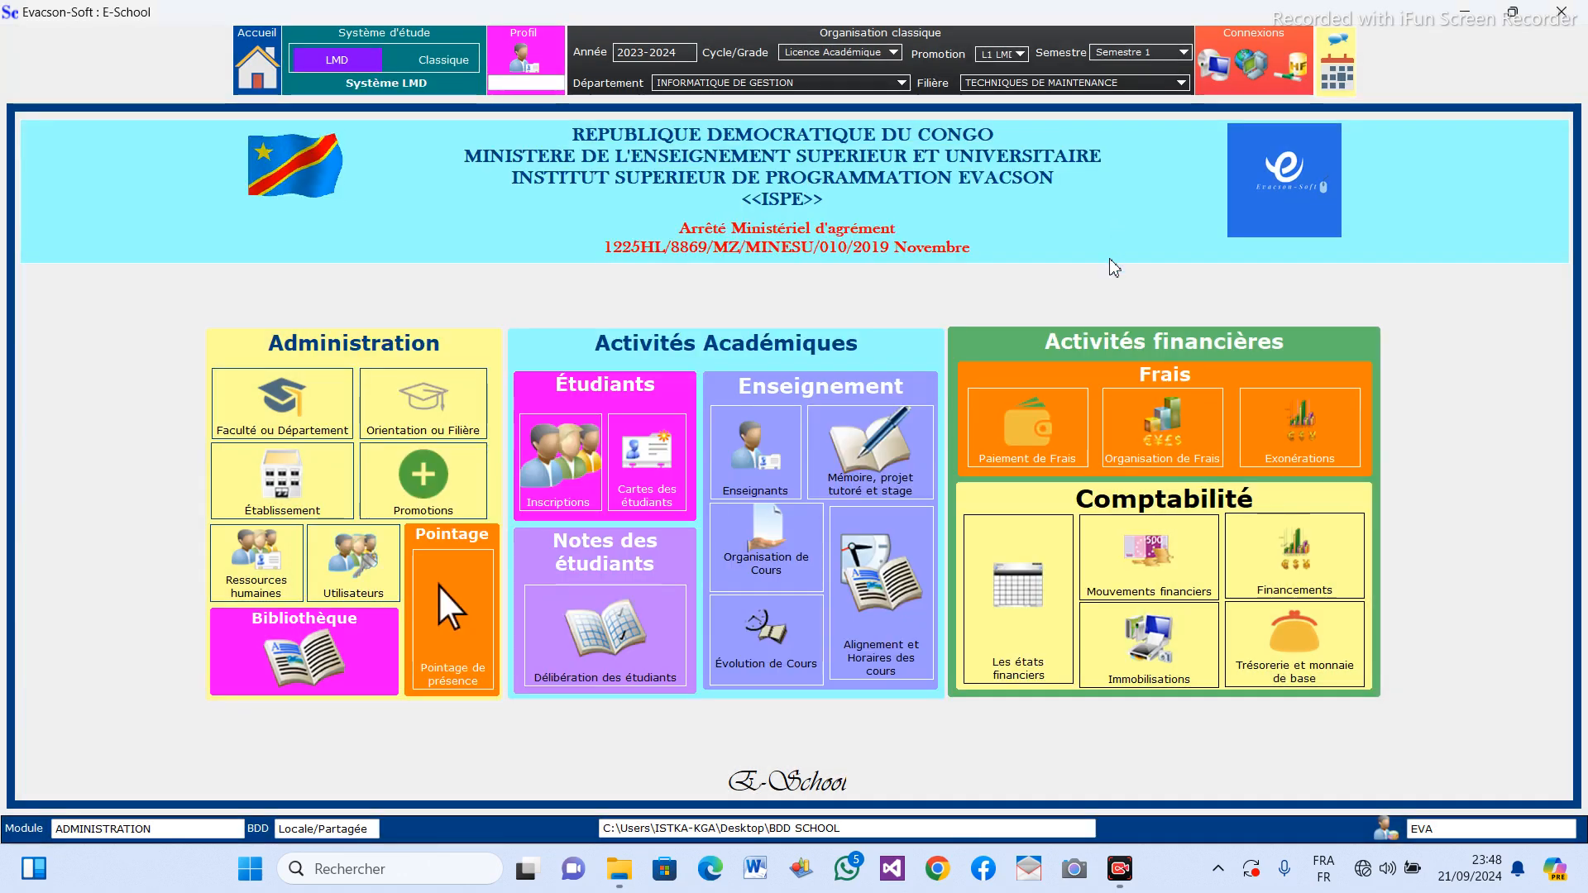